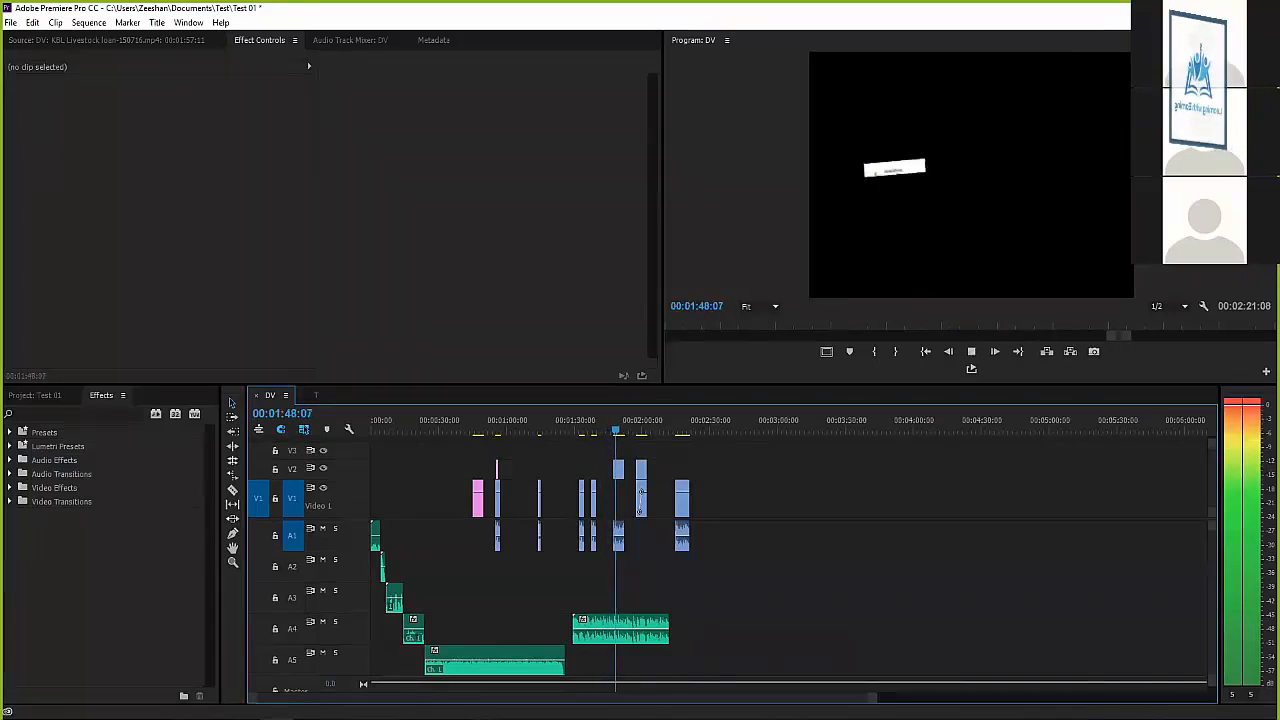
Stop the sequence playback and move the playhead back to about 00:00:31:14.
key(space)
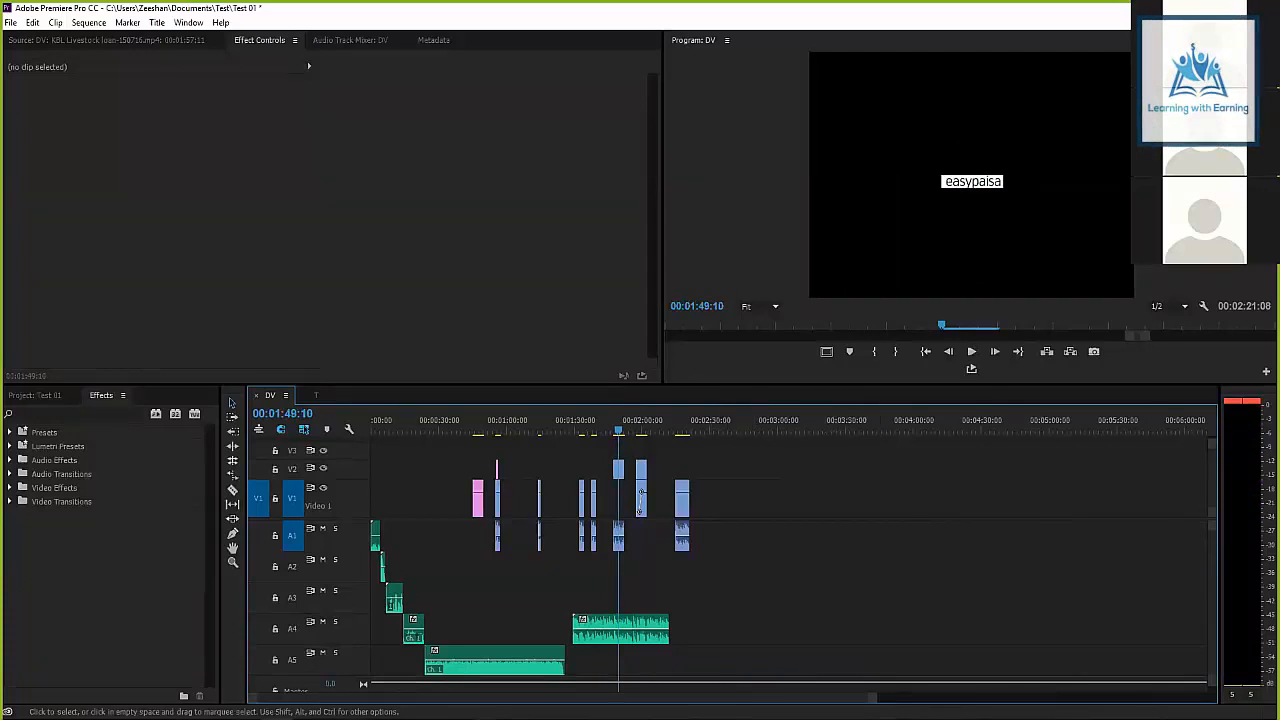
click(443, 424)
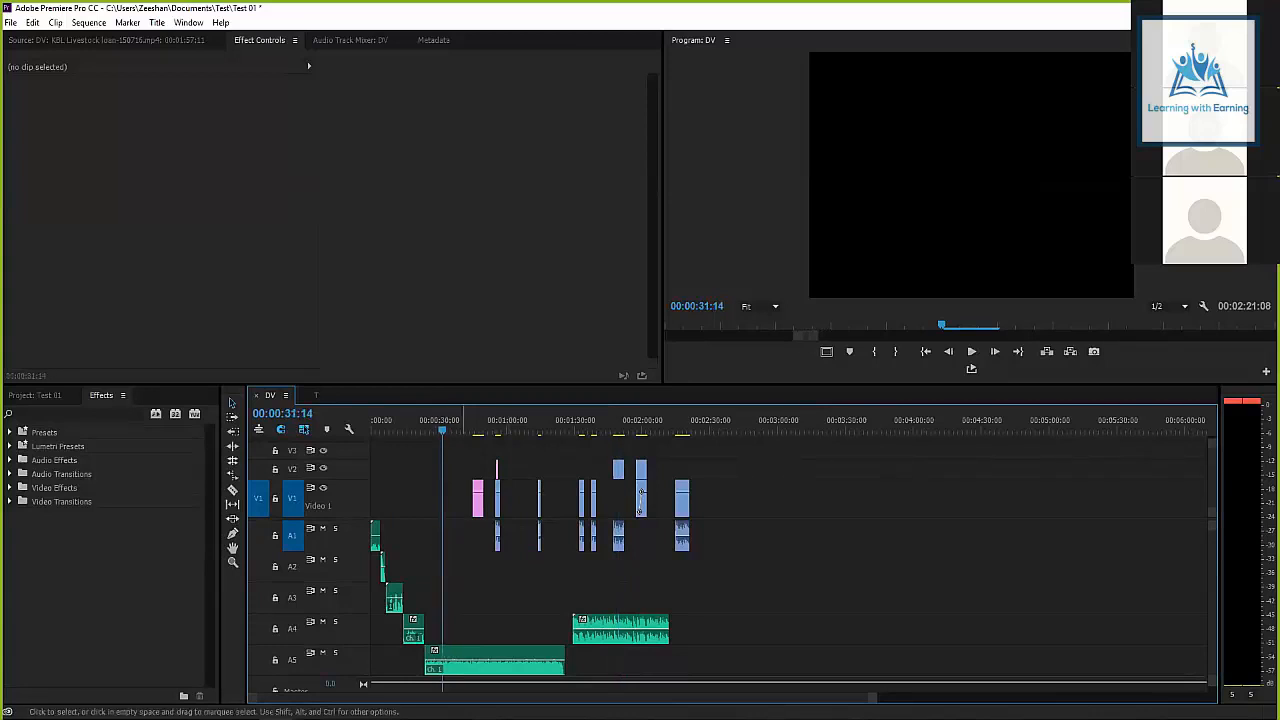
key(equal)
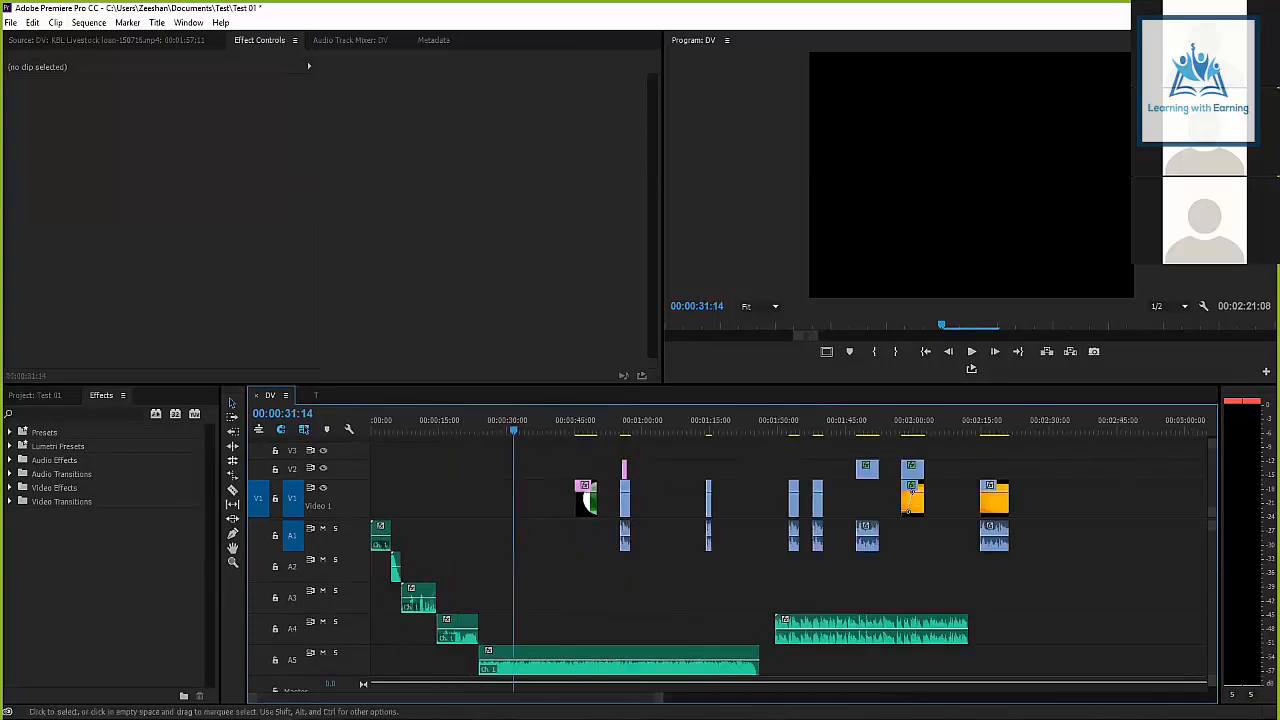
drag(1024, 450, 370, 690)
click(471, 498)
drag(1061, 449, 374, 689)
drag(1028, 550, 403, 684)
click(486, 498)
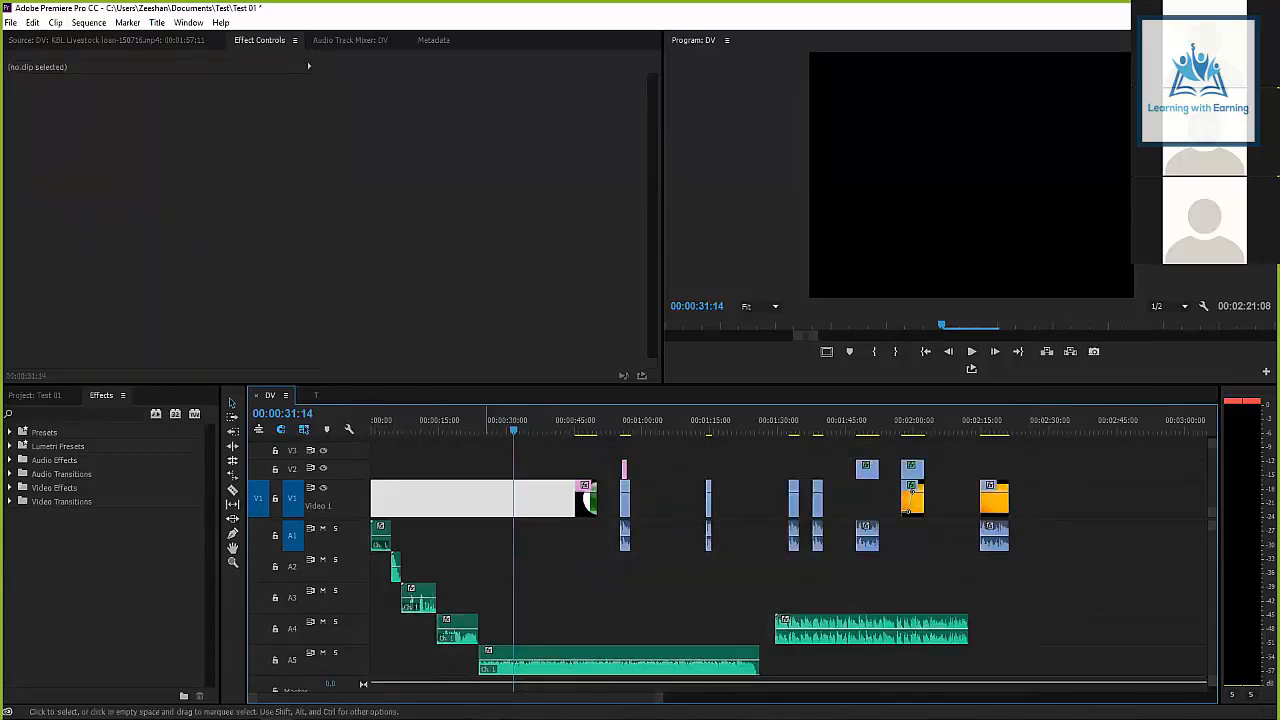
click(411, 566)
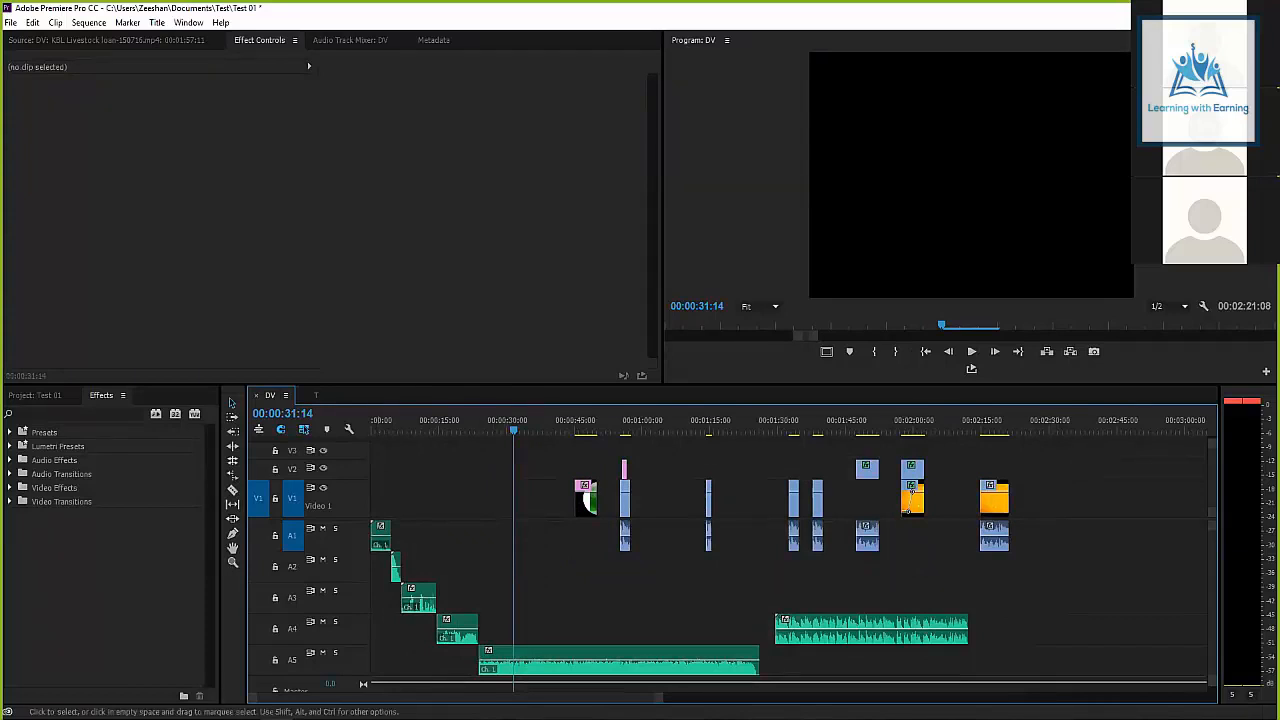
drag(1024, 668, 373, 534)
click(420, 536)
Play the opening audio clip on track A1 from the start of the sequence and stop at its end.
click(393, 429)
key(Home)
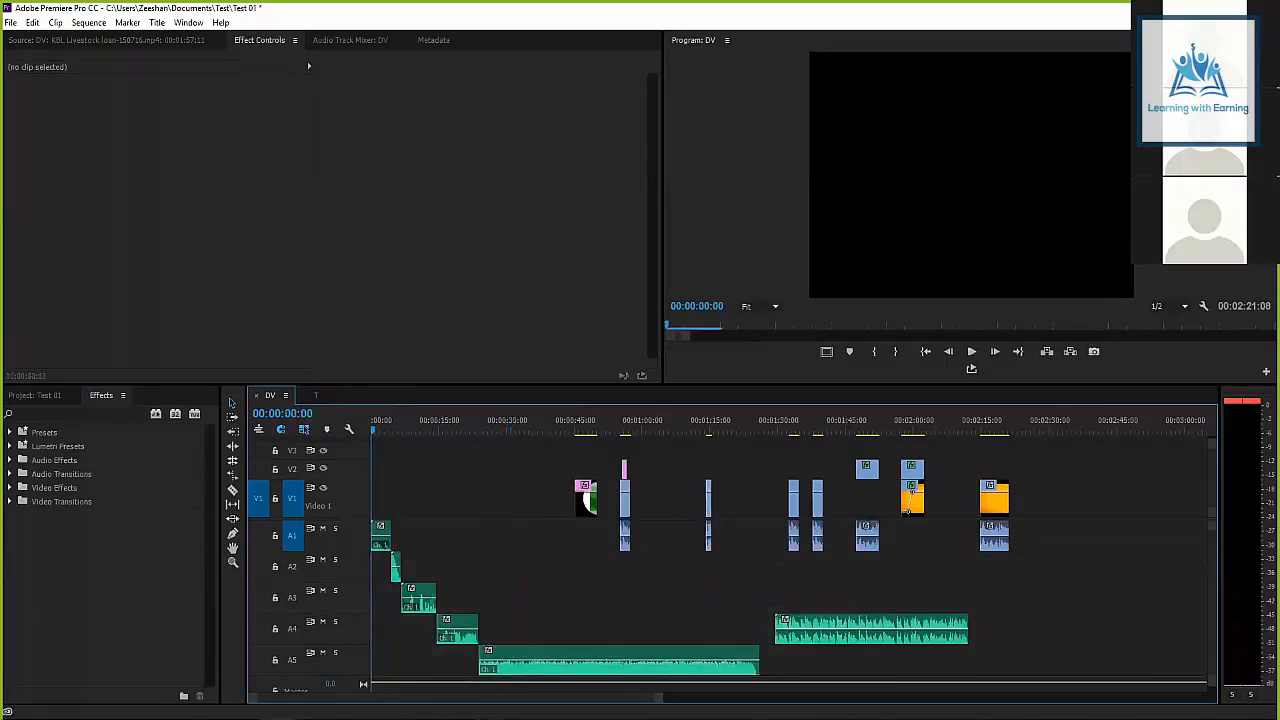
key(space)
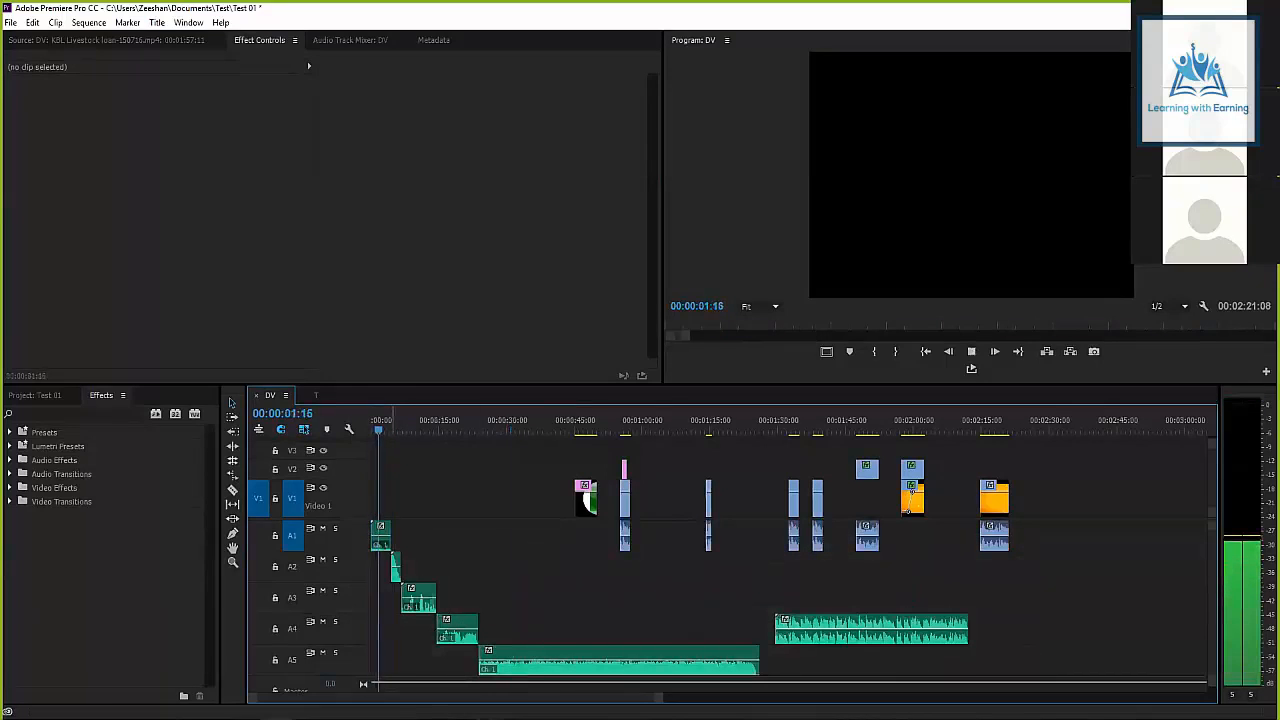
key(space)
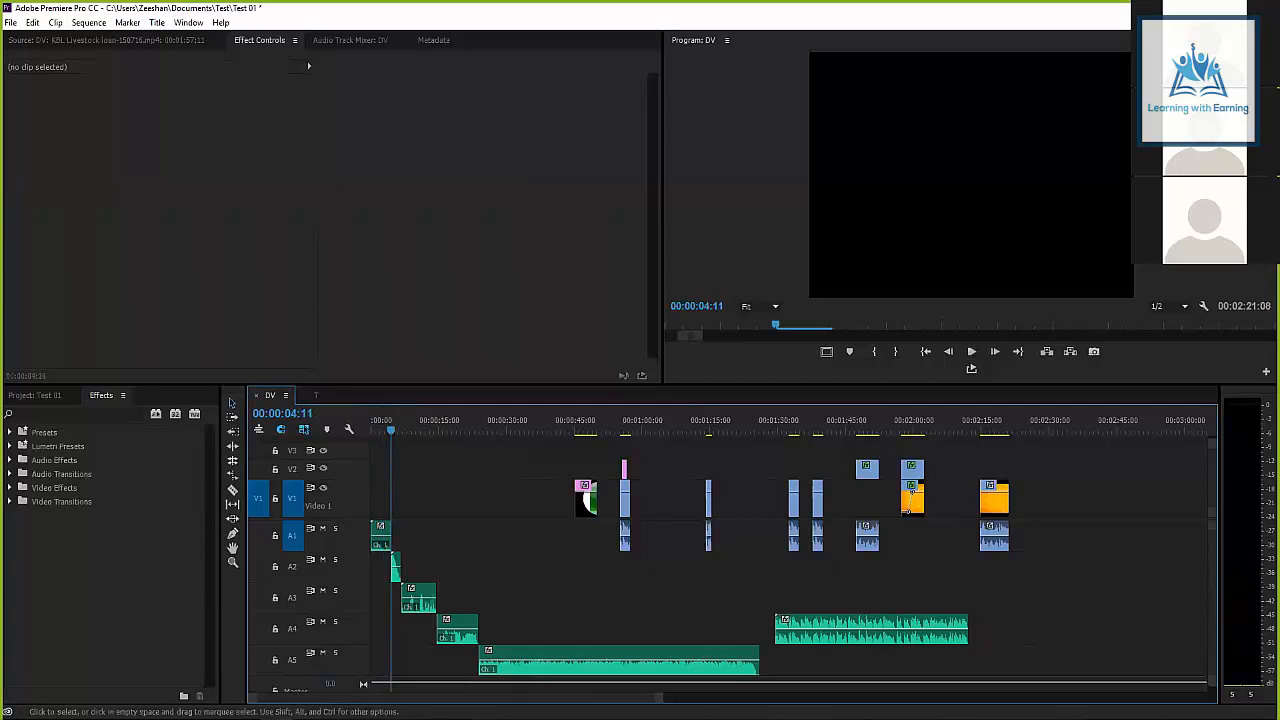
Try collapsing and expanding the heights of all audio tracks together around the opening clips.
key(equal)
key(equal)
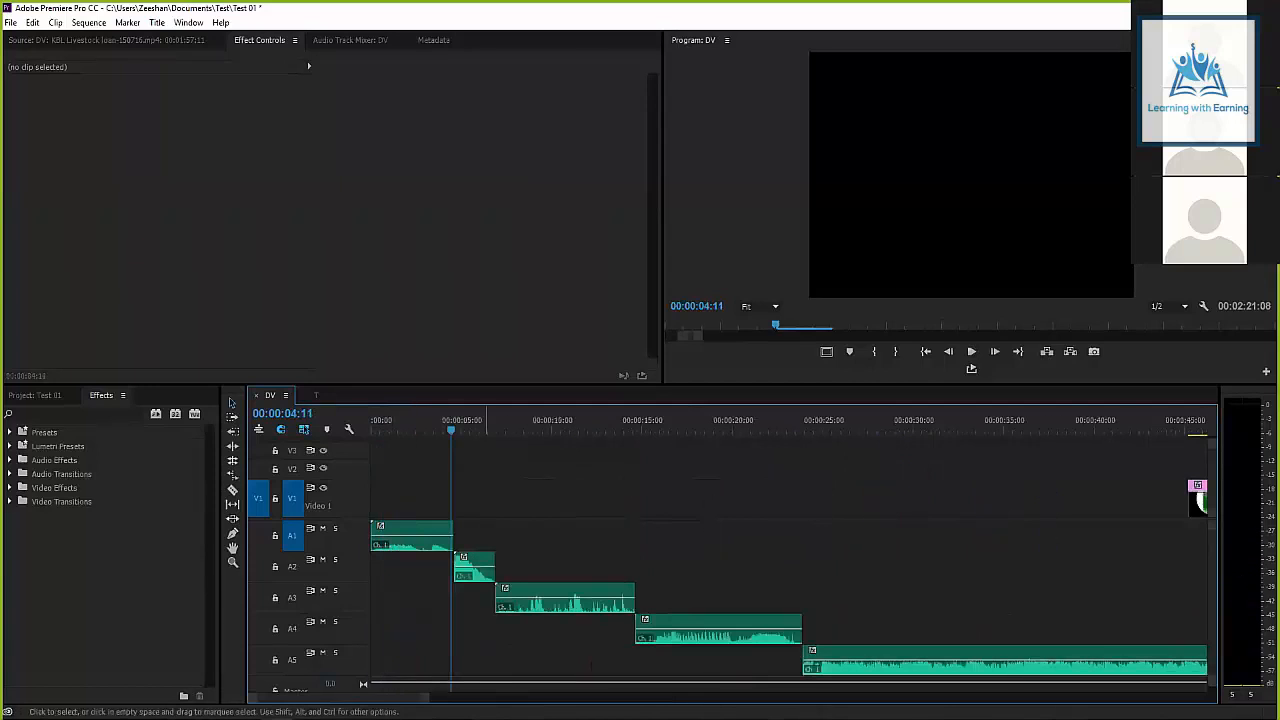
key(alt+minus)
key(alt+minus)
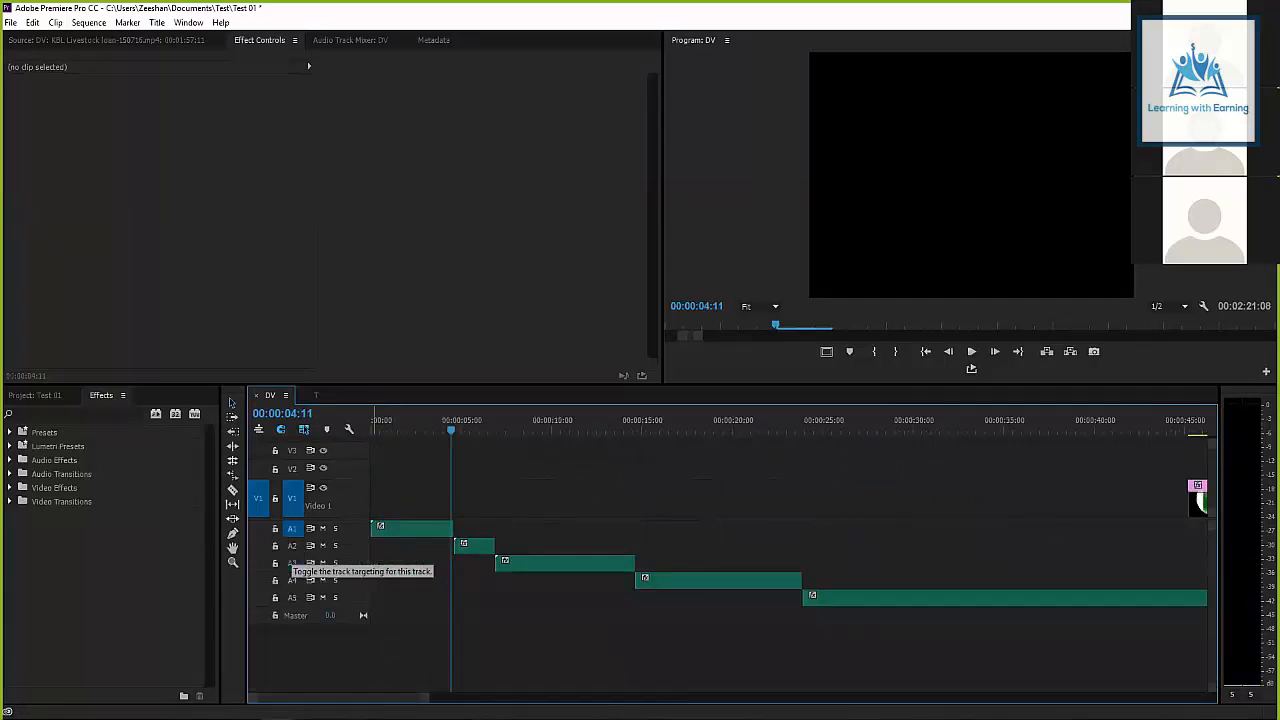
key(alt+equal)
key(alt+equal)
key(alt+minus)
key(alt+minus)
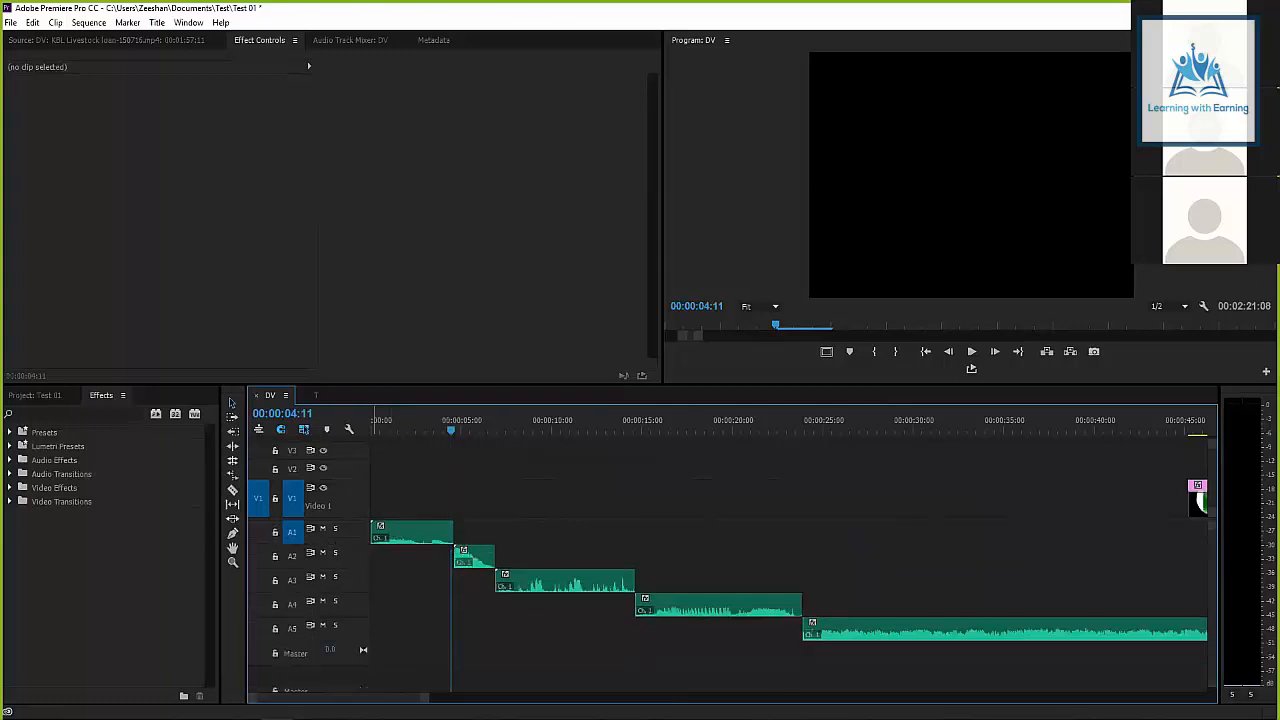
key(alt+equal)
key(alt+equal)
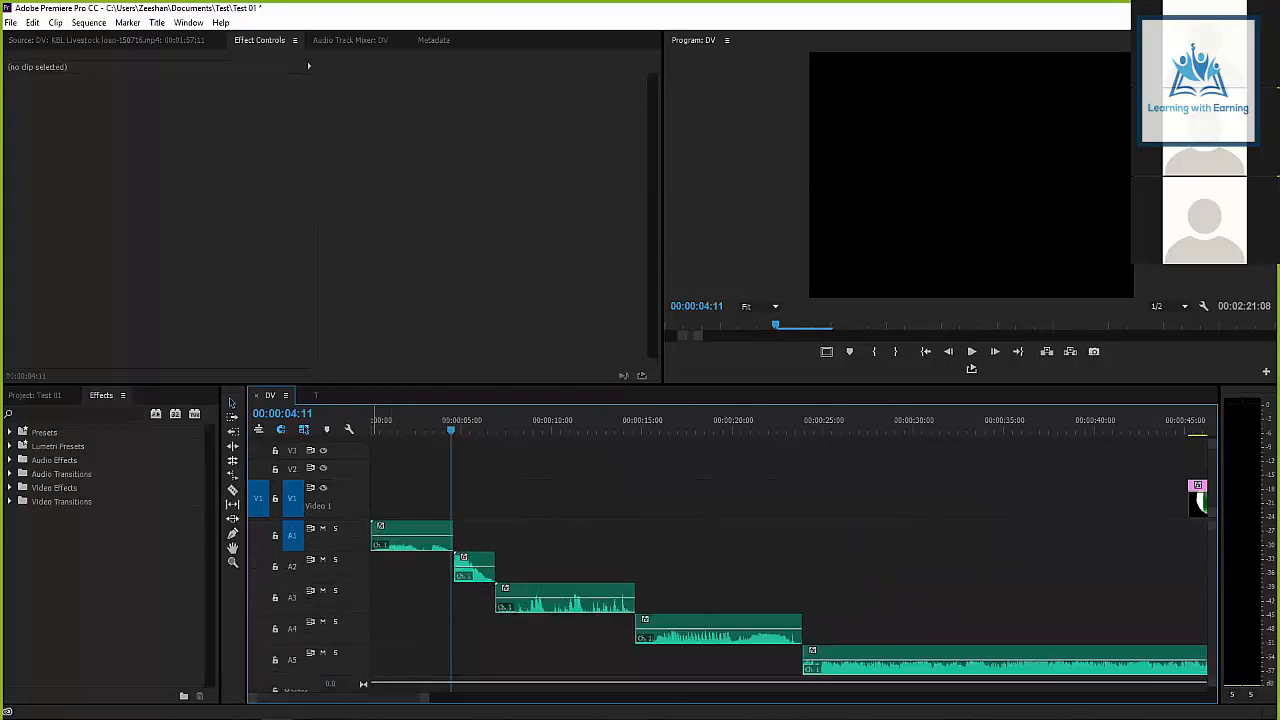
Target audio track A4 and enlarge the timeline area to make room for taller tracks.
key(alt+minus)
drag(300, 544, 300, 626)
click(292, 638)
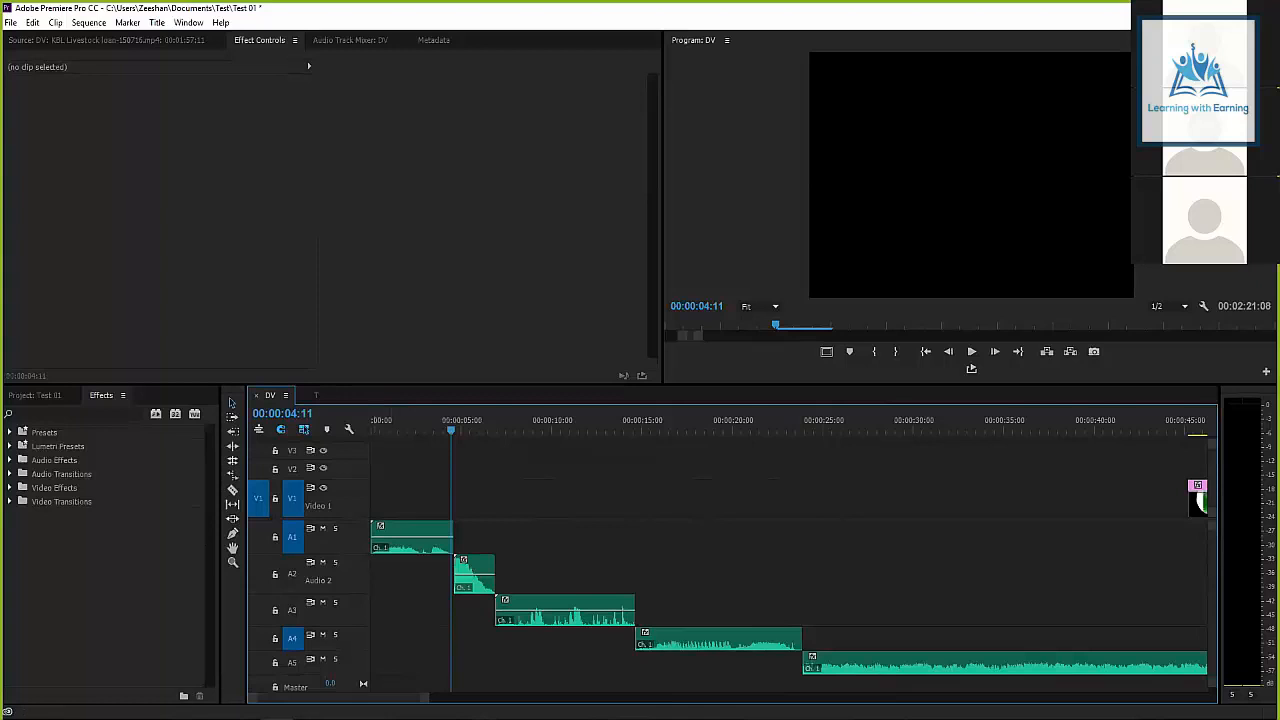
drag(640, 385, 640, 235)
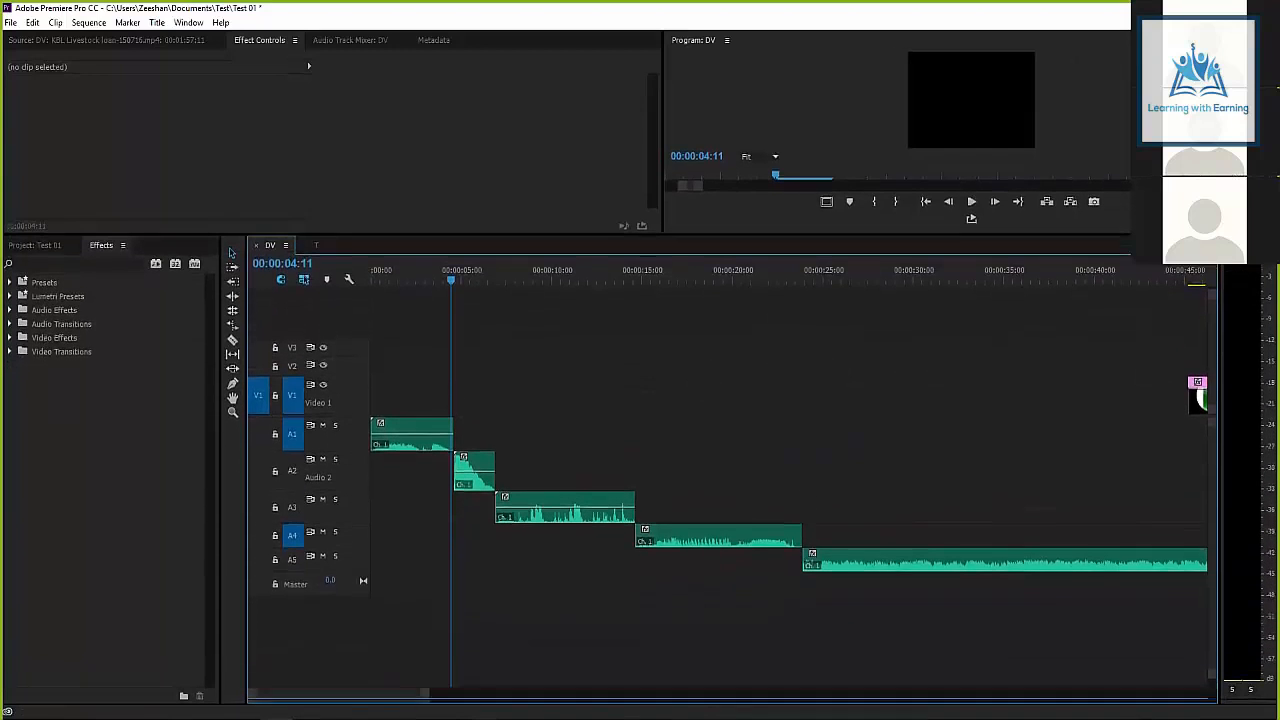
Expand audio tracks A1 to A5 individually to similar heights so that their waveforms show in detail.
drag(300, 569, 300, 638)
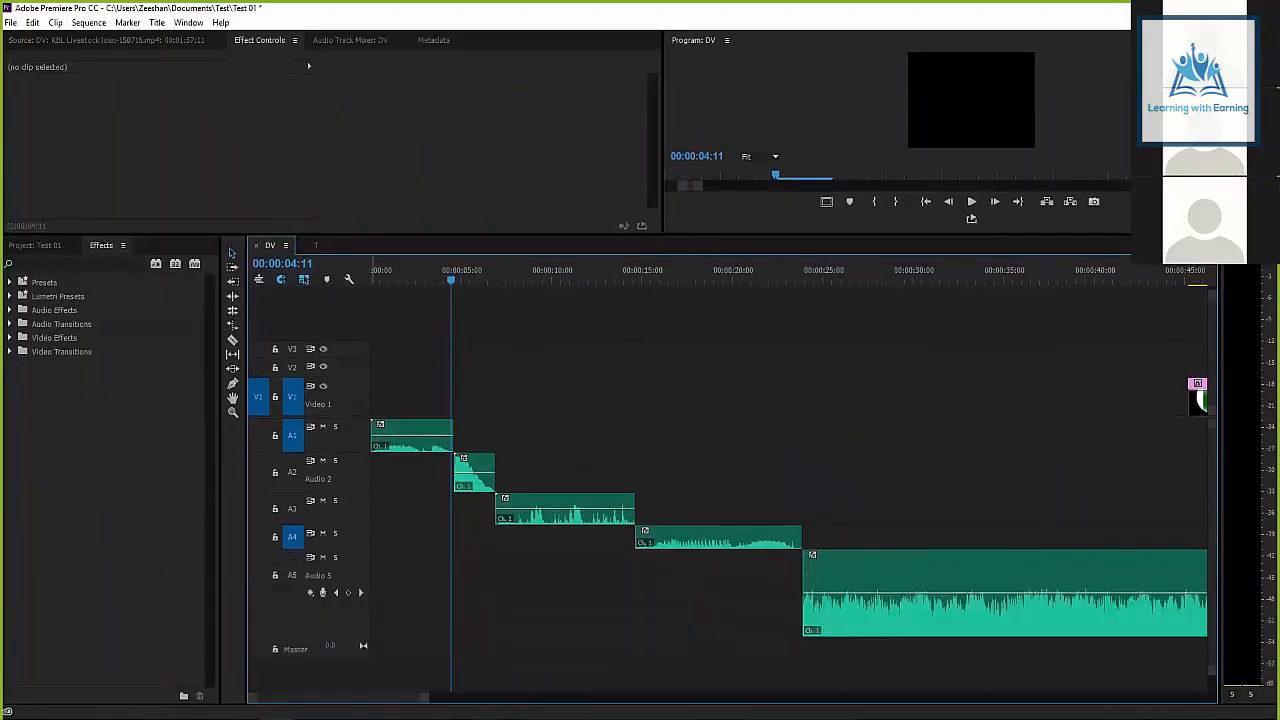
drag(300, 549, 300, 587)
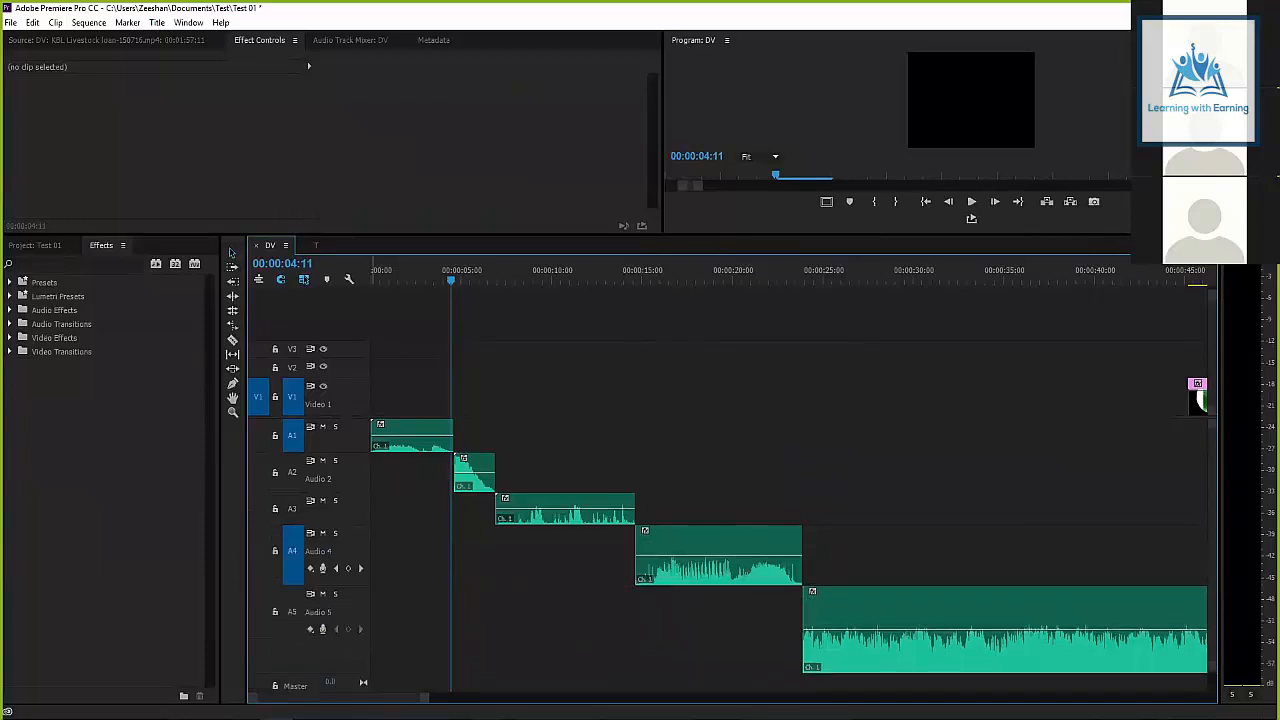
drag(300, 672, 300, 645)
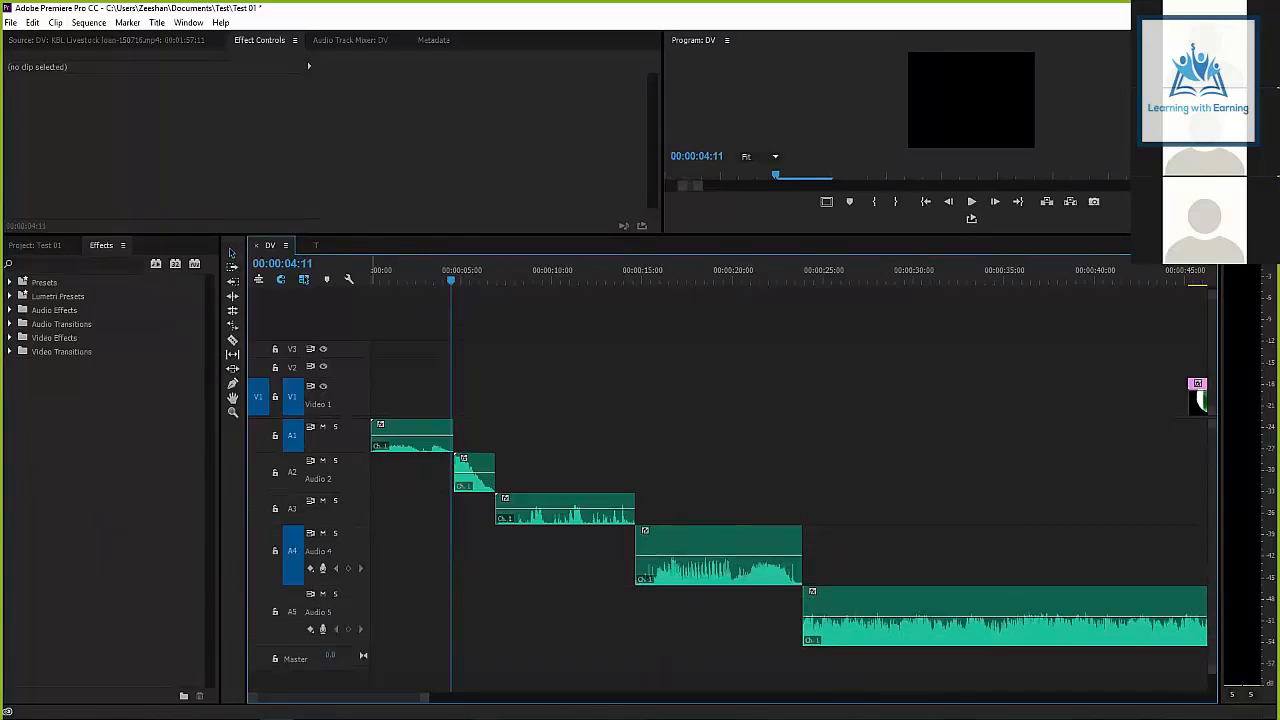
drag(300, 526, 300, 551)
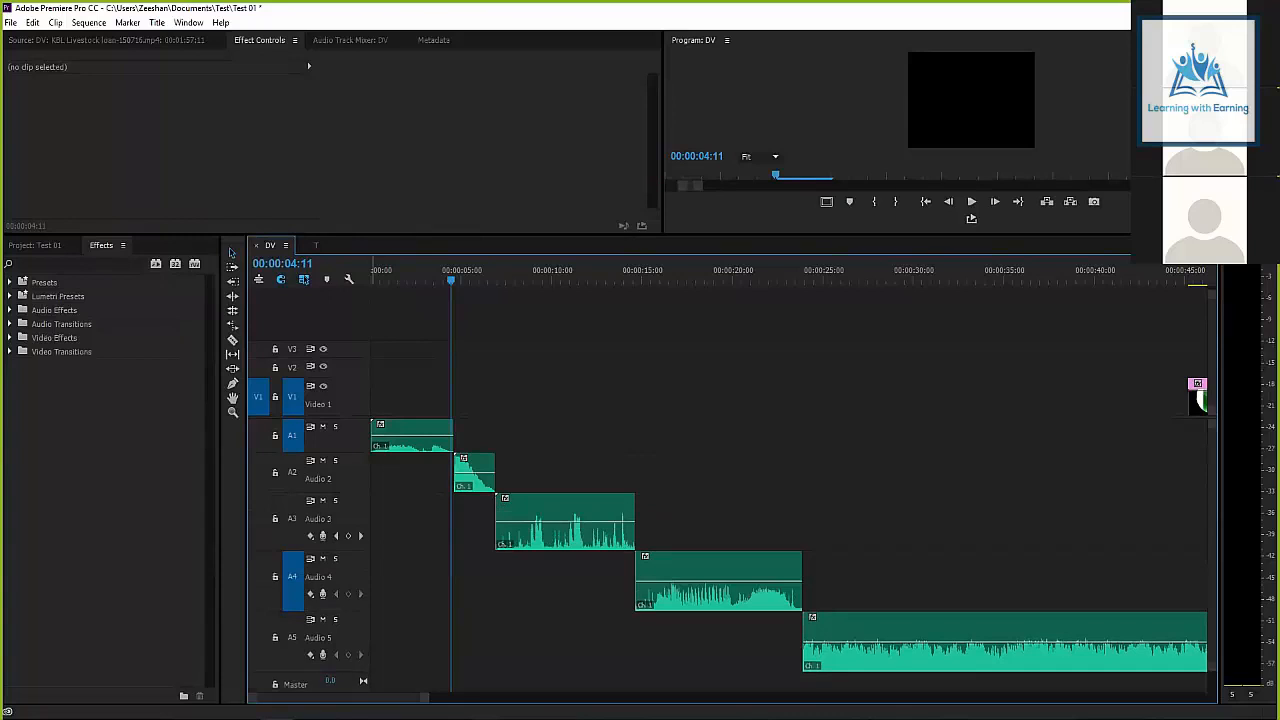
drag(300, 490, 300, 507)
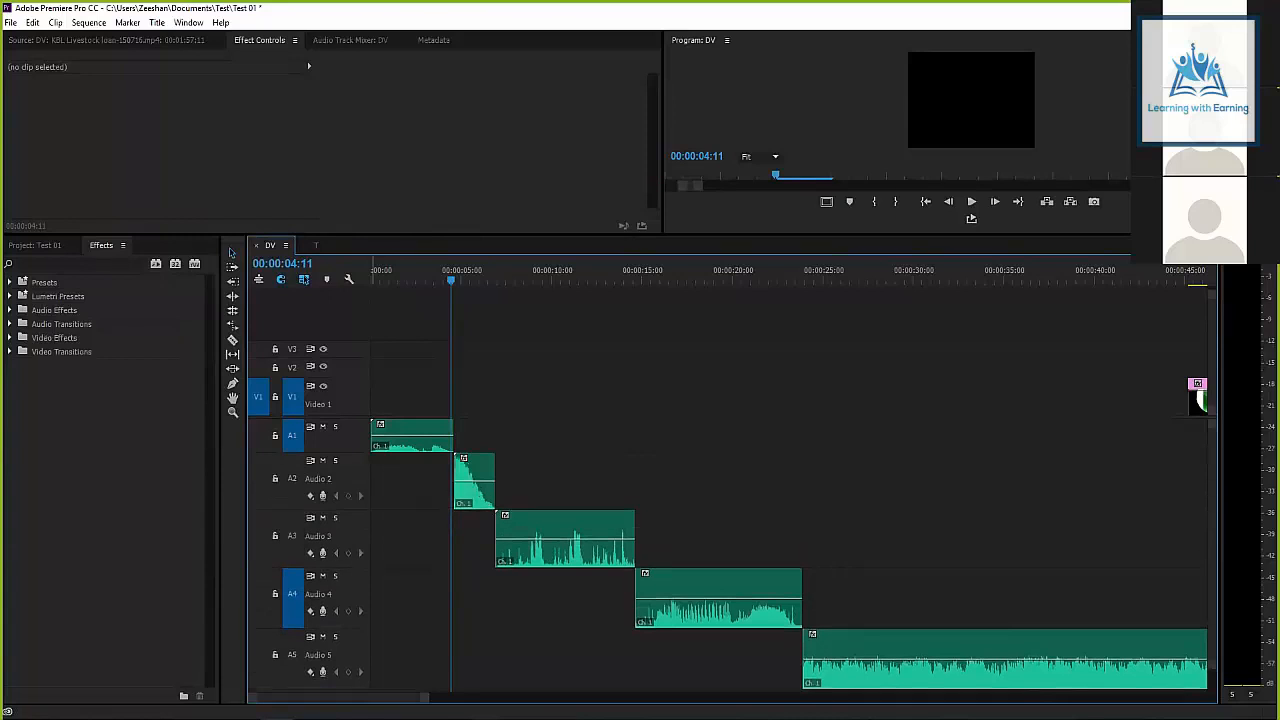
drag(300, 452, 300, 473)
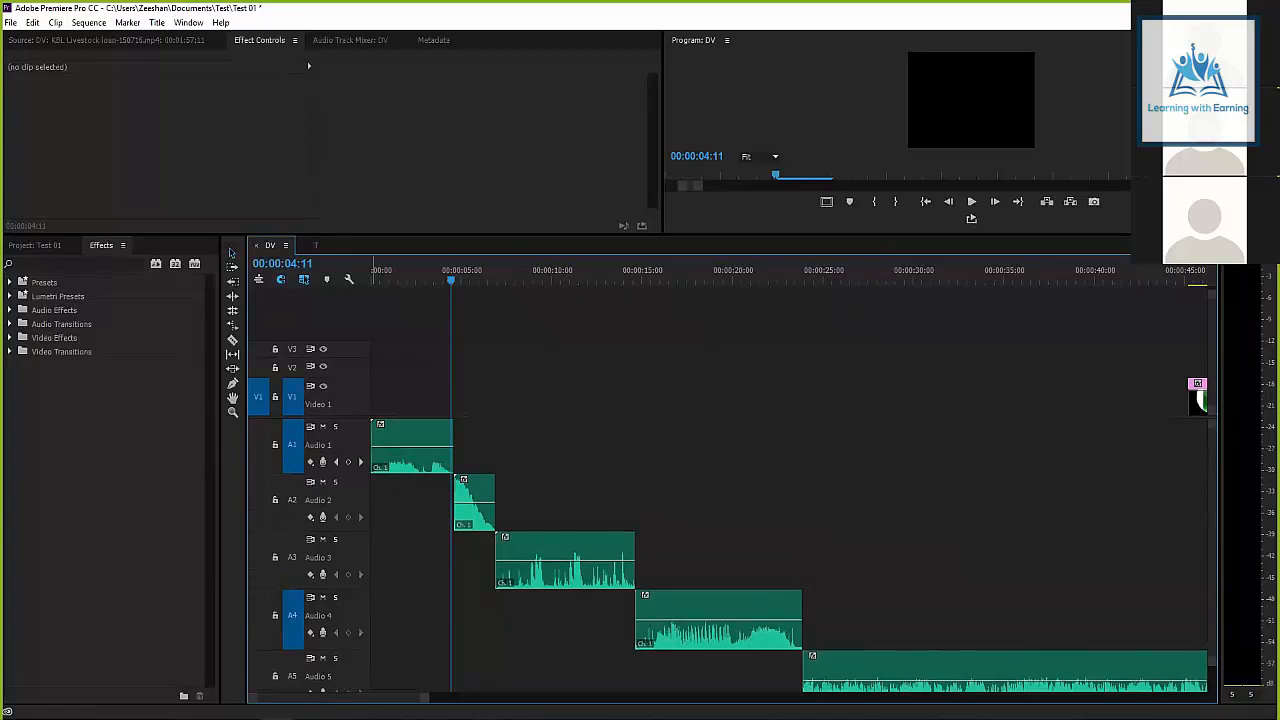
scroll(790, 530, down, 2)
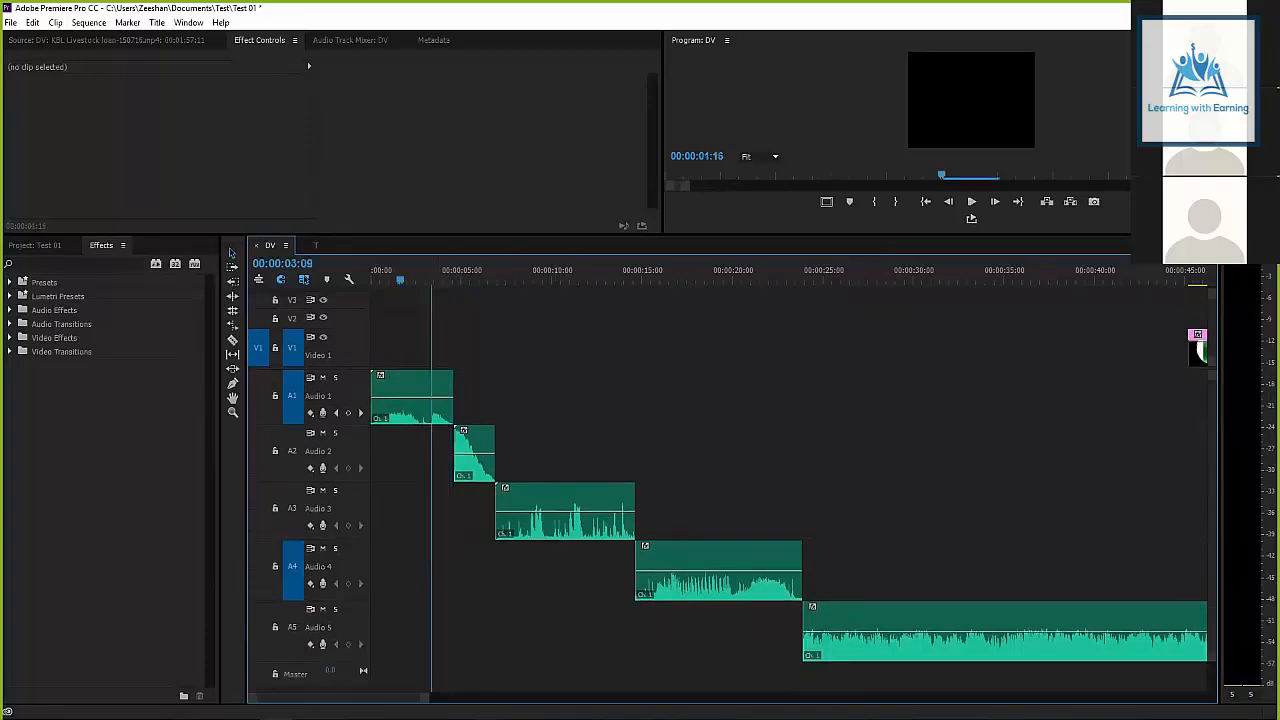
Play the staggered audio clips on tracks A1 to A4 from the start of the sequence to about 00:00:21:11.
key(Home)
key(space)
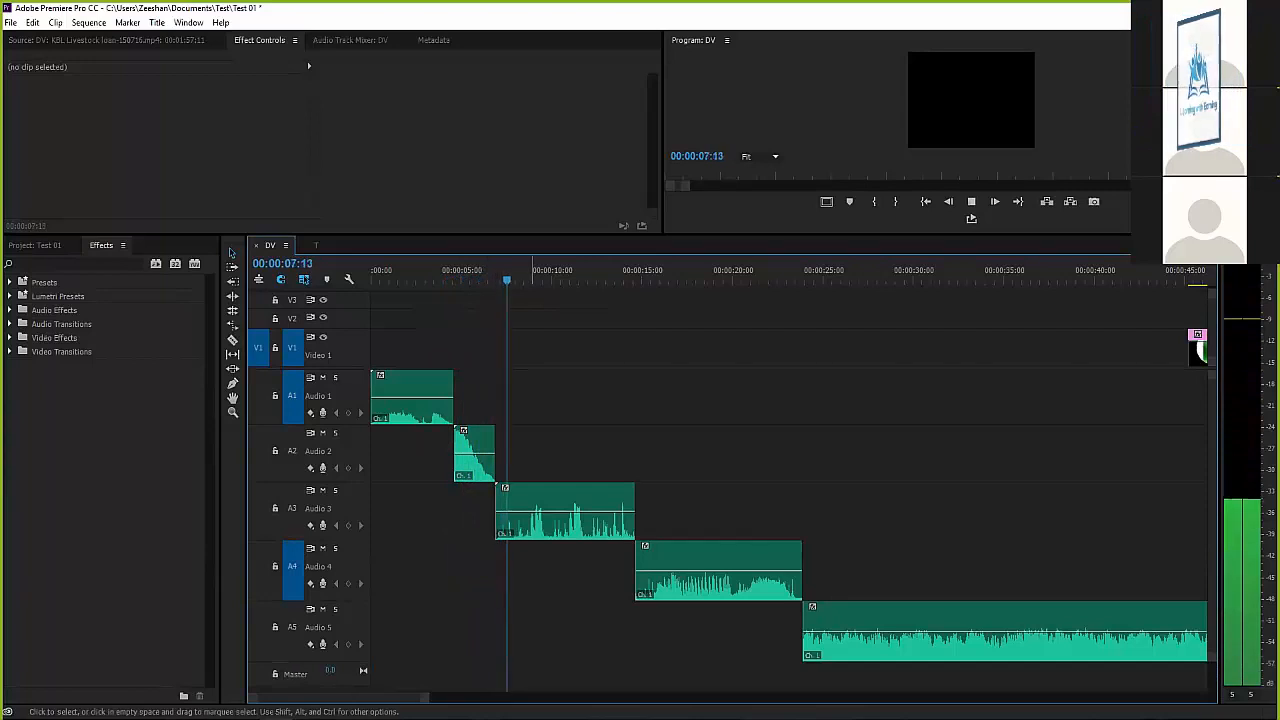
key(space)
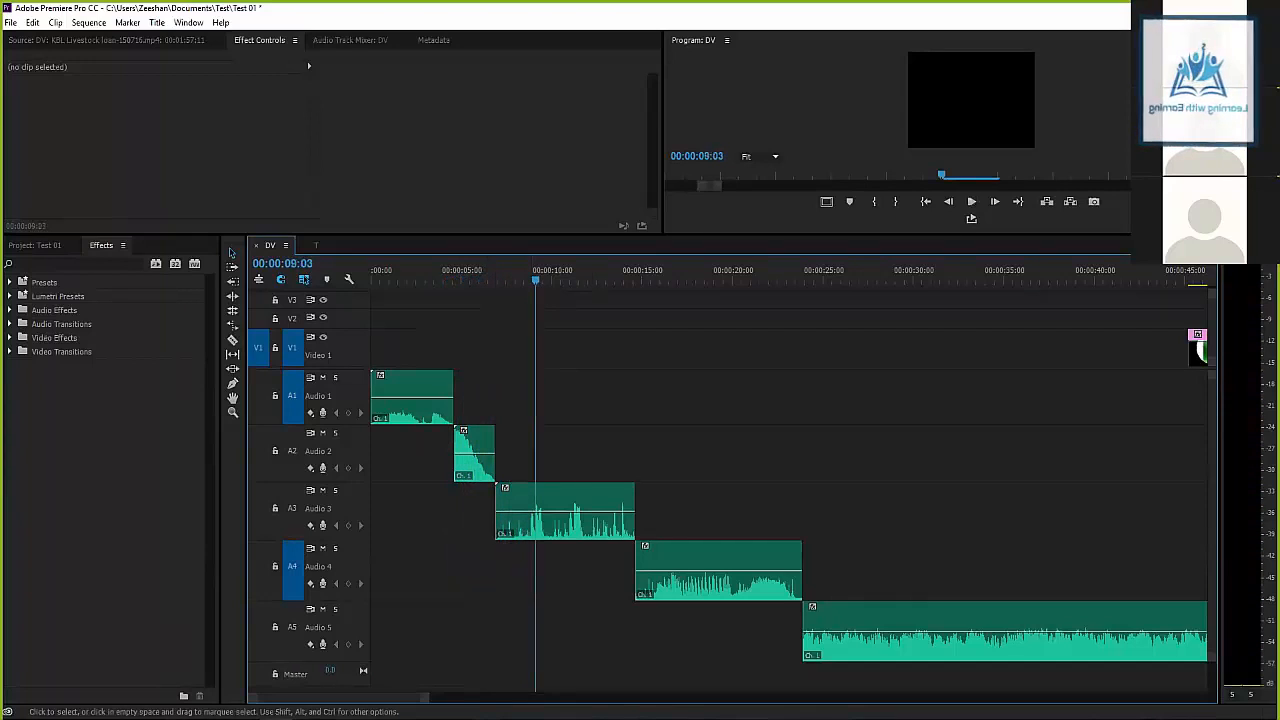
key(space)
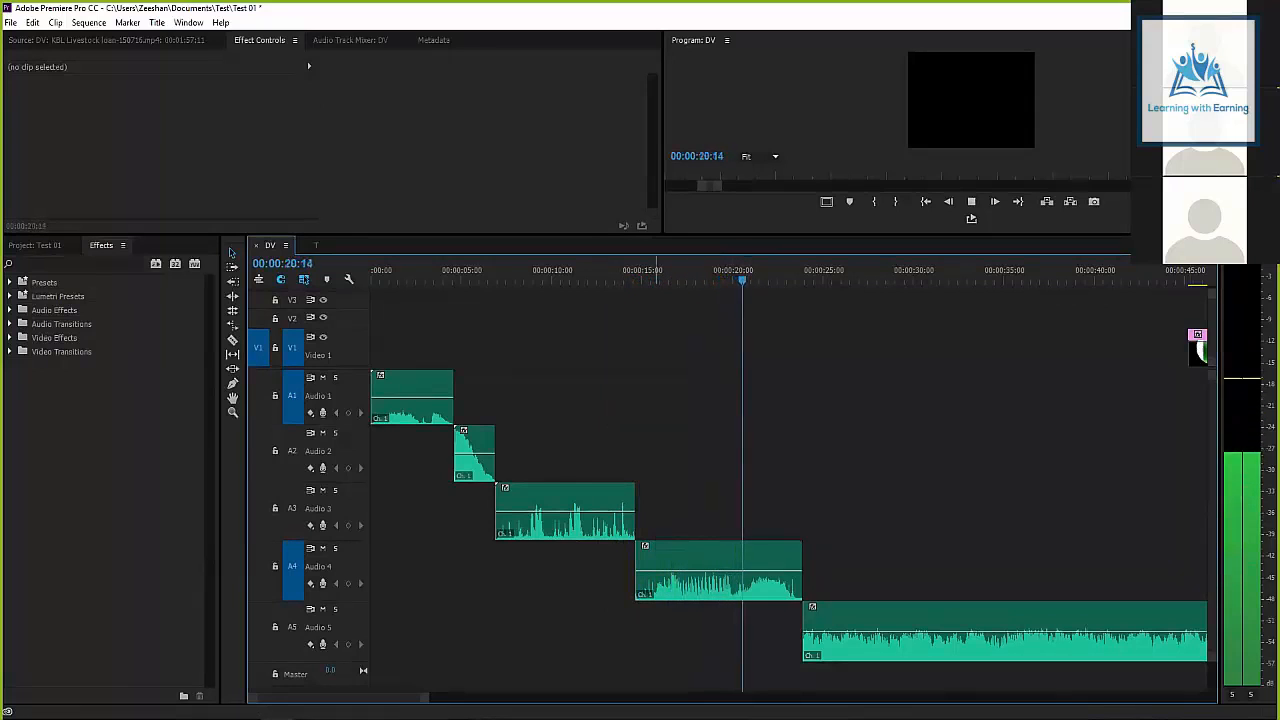
key(space)
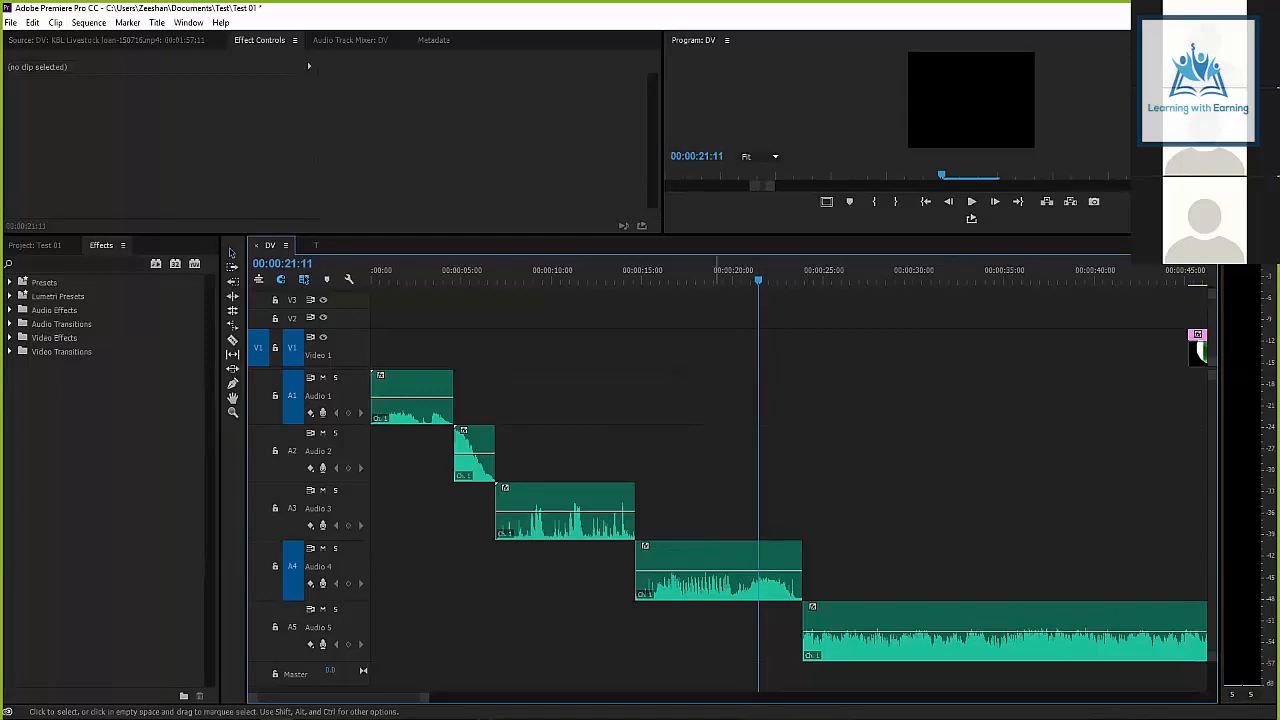
Play the beginning of the long audio clip on track A5 and stop at about 00:00:31:23.
key(minus)
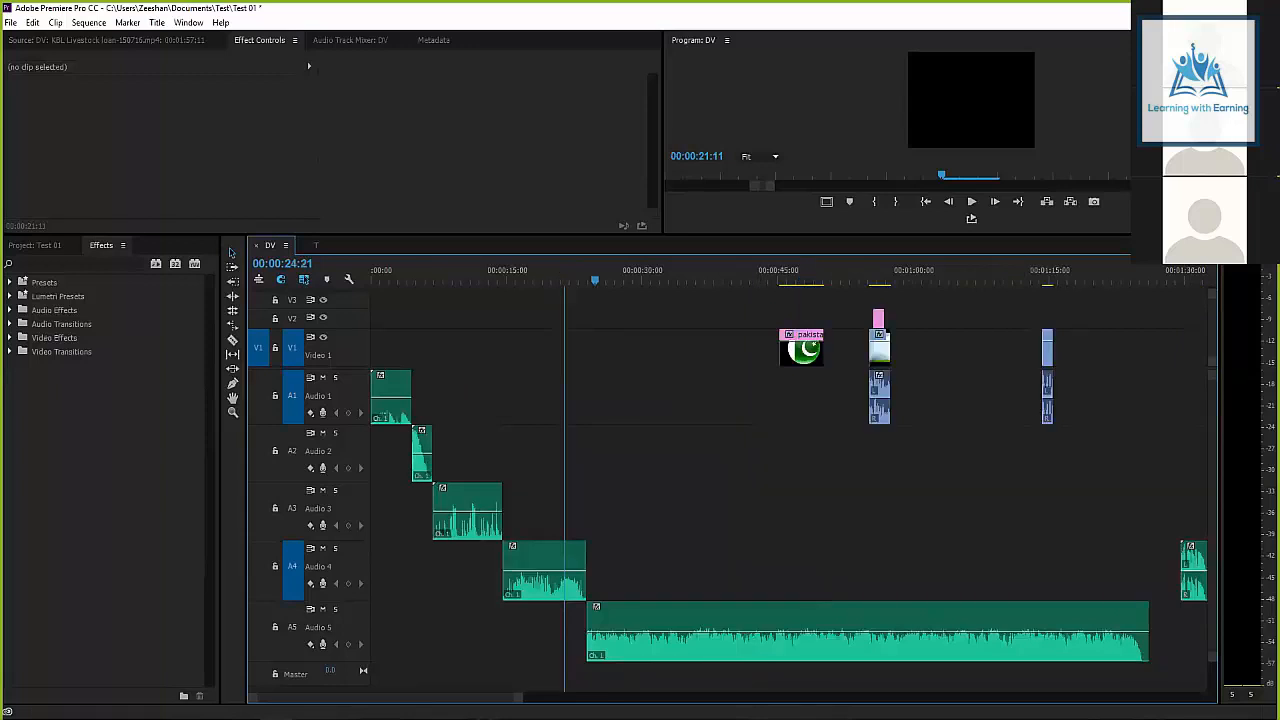
key(space)
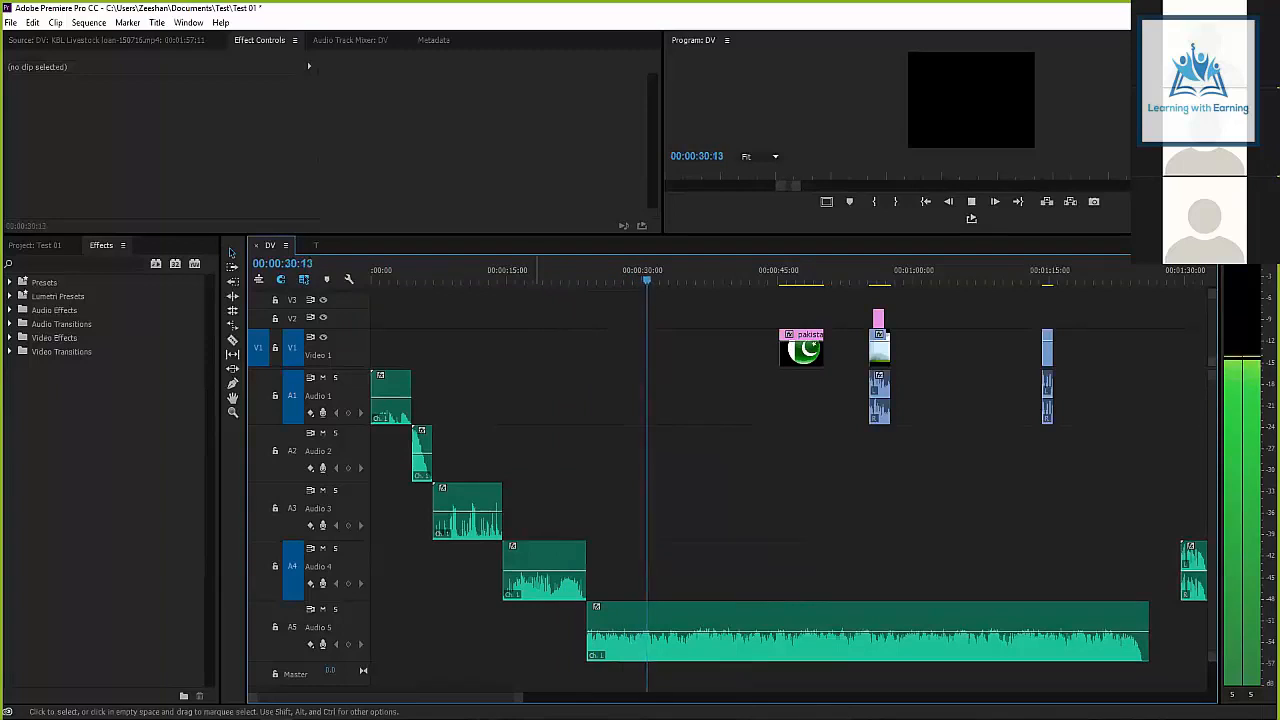
key(minus)
key(minus)
key(space)
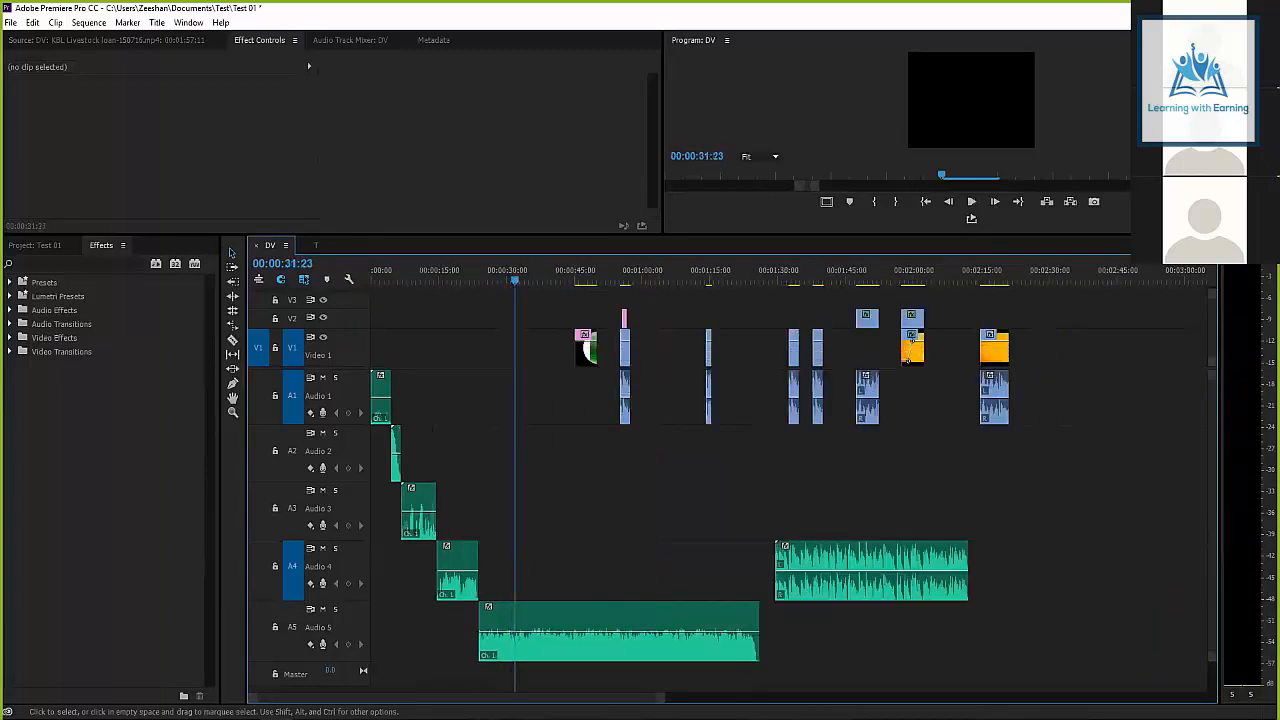
Move the KBL Livestock loan.wav clip earlier on track A4 to start at about 26 seconds, and play its overlap with the A5 clip.
drag(870, 570, 586, 570)
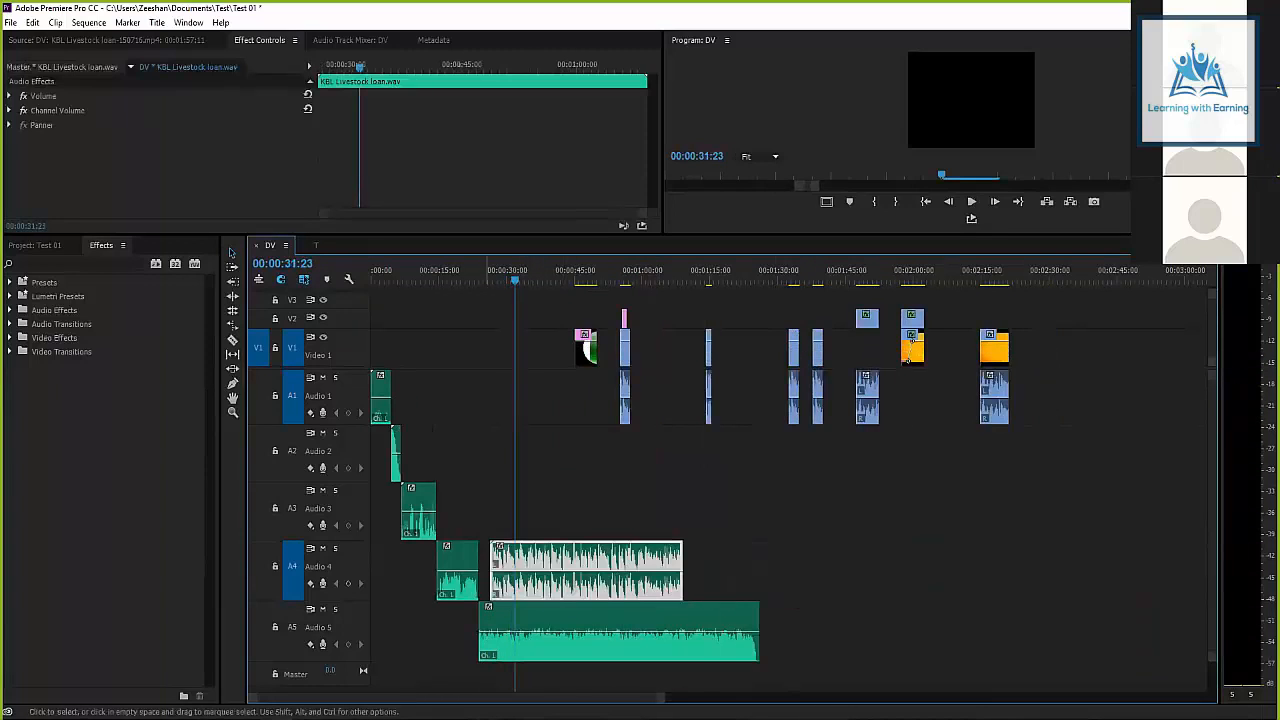
key(equal)
key(equal)
key(equal)
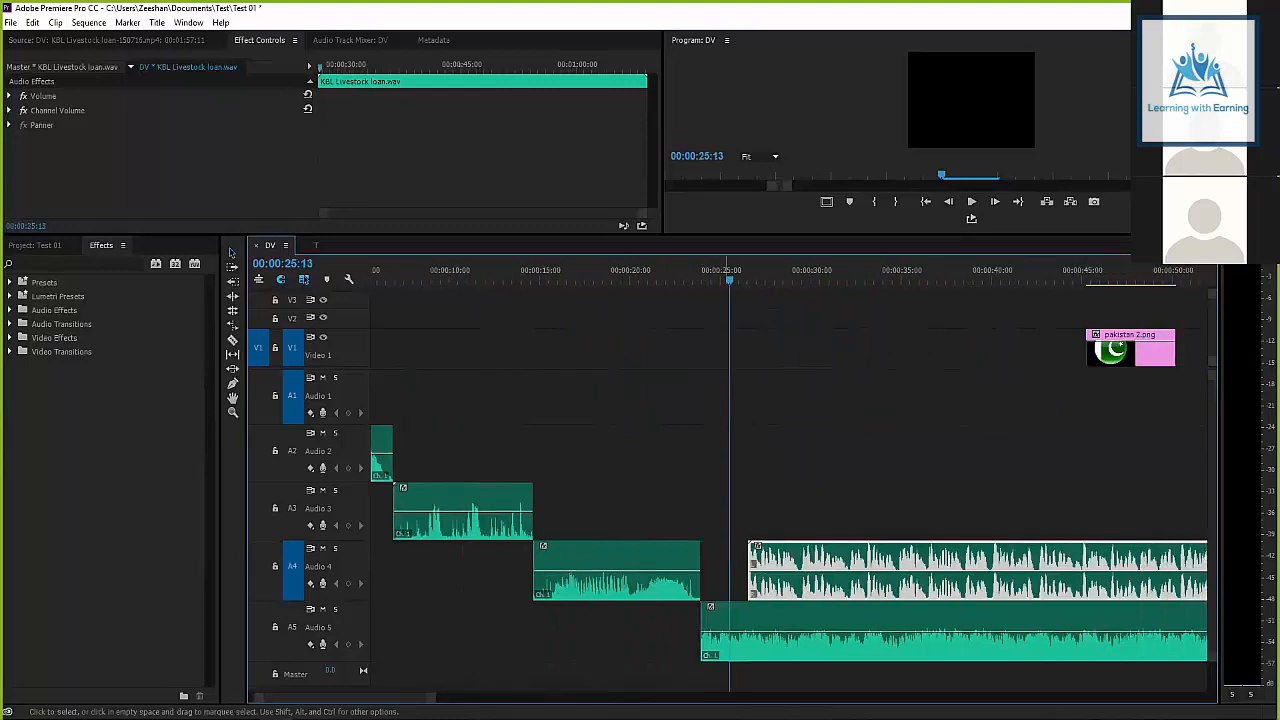
key(space)
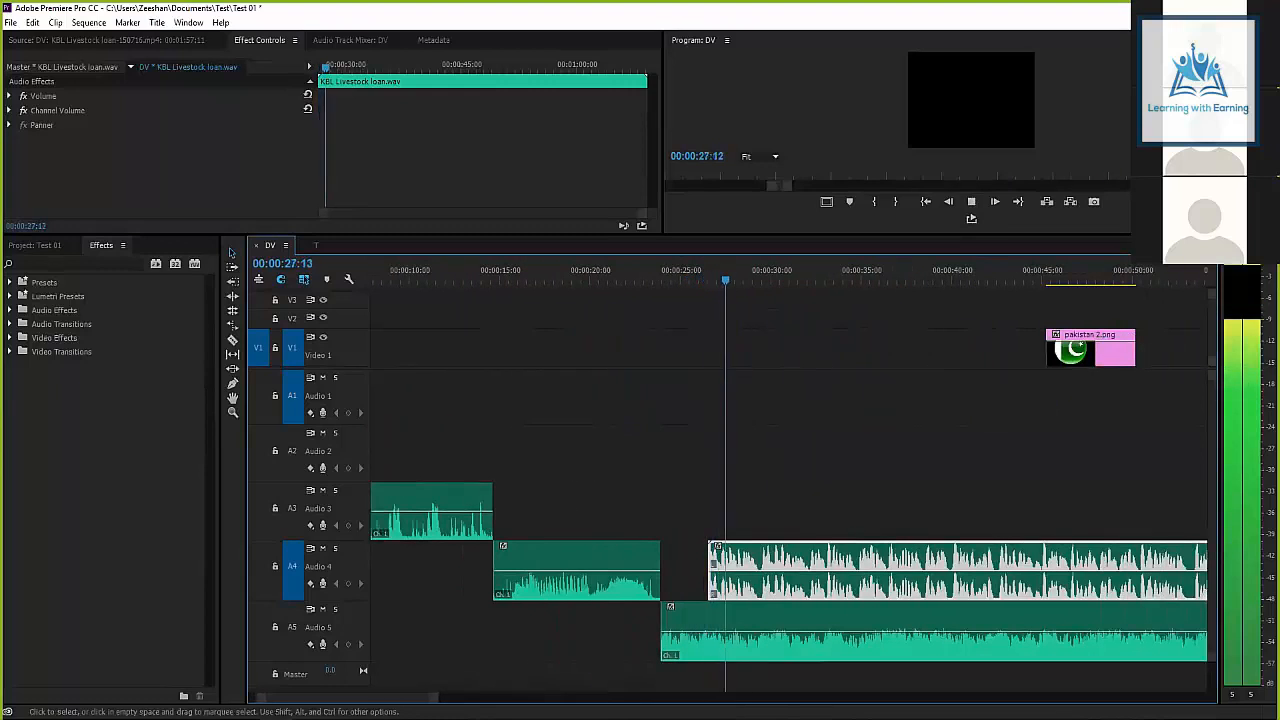
key(space)
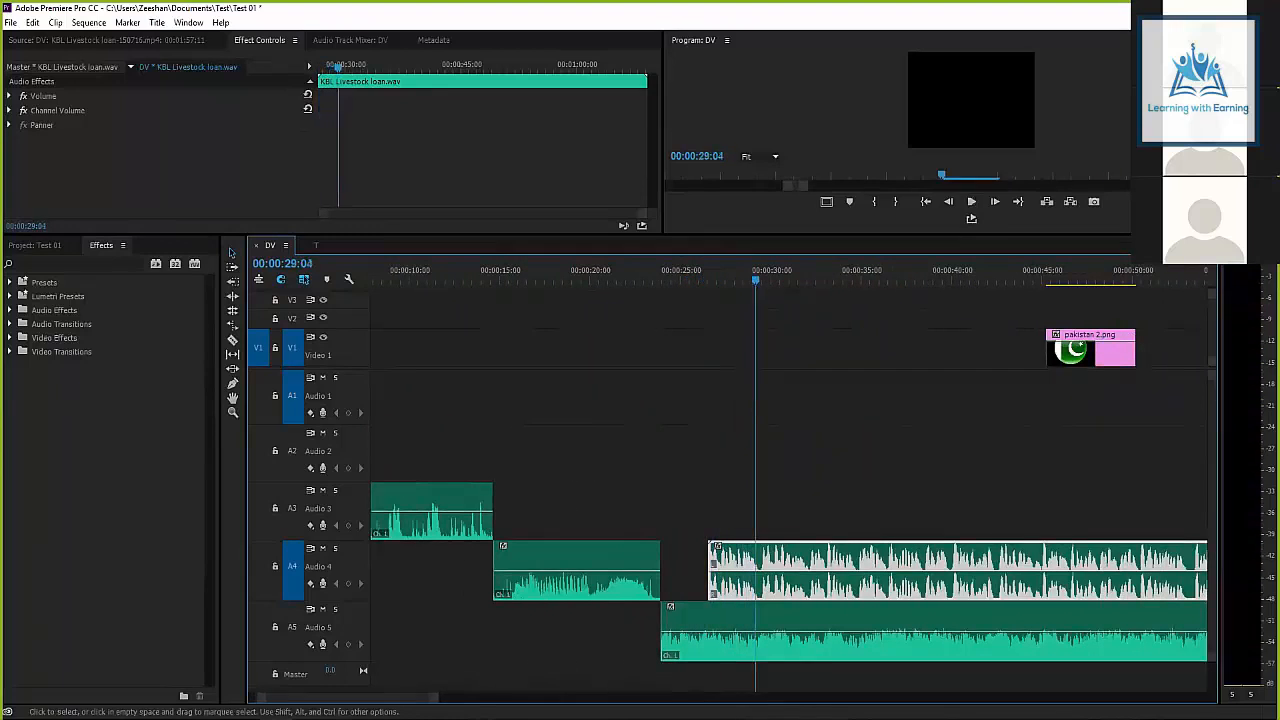
Shift the KBL Livestock loan.wav clip to start at about 28 seconds, deselect it and return the playhead near the sequence start.
key(minus)
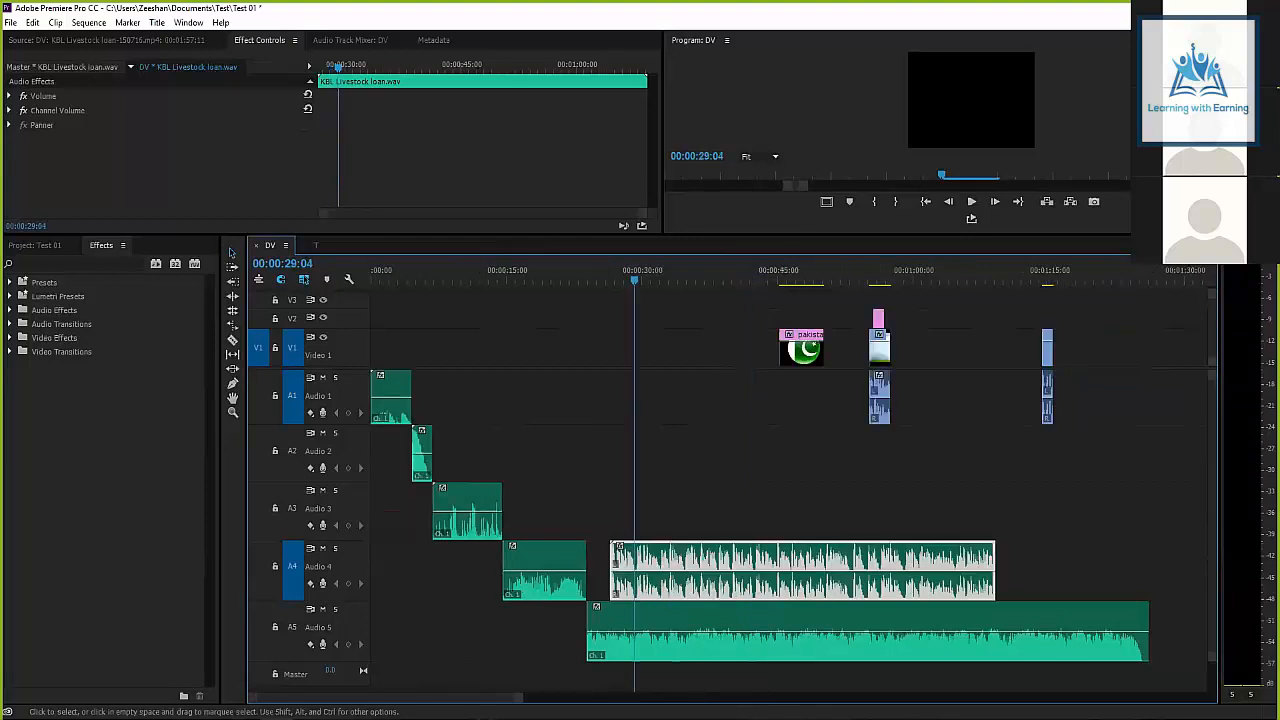
key(ctrl+z)
key(ctrl+shift+a)
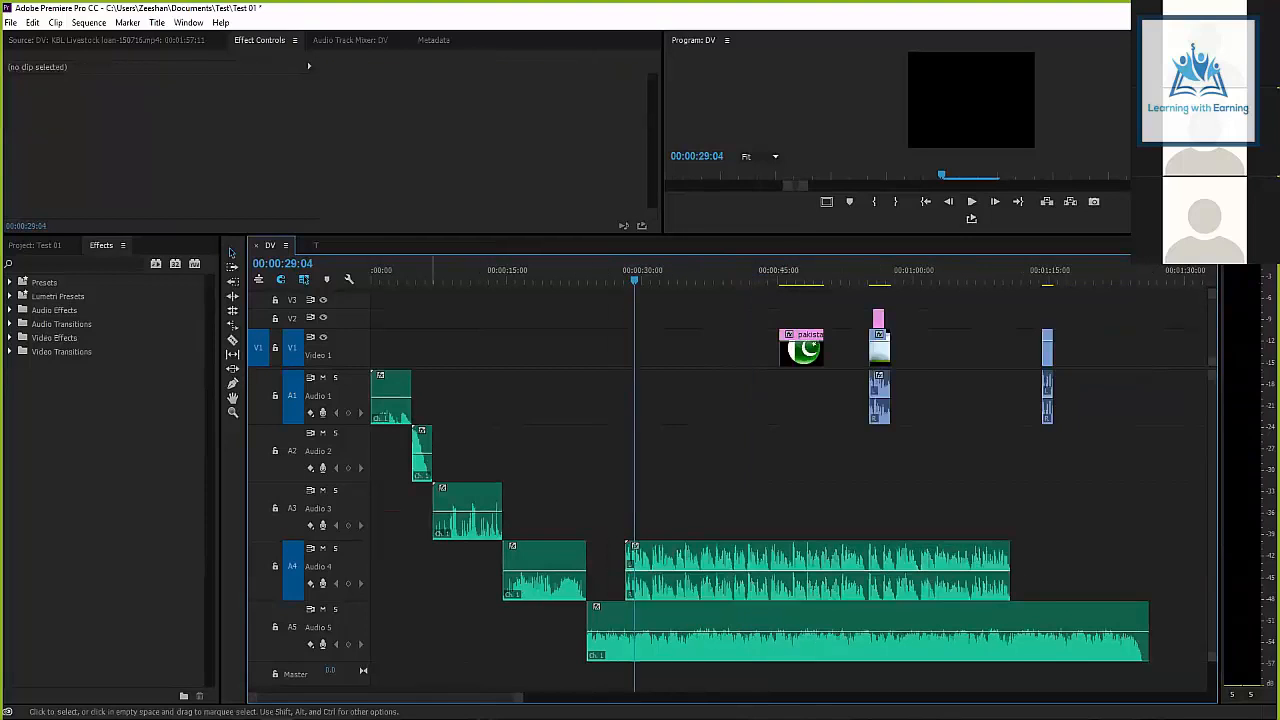
key(Home)
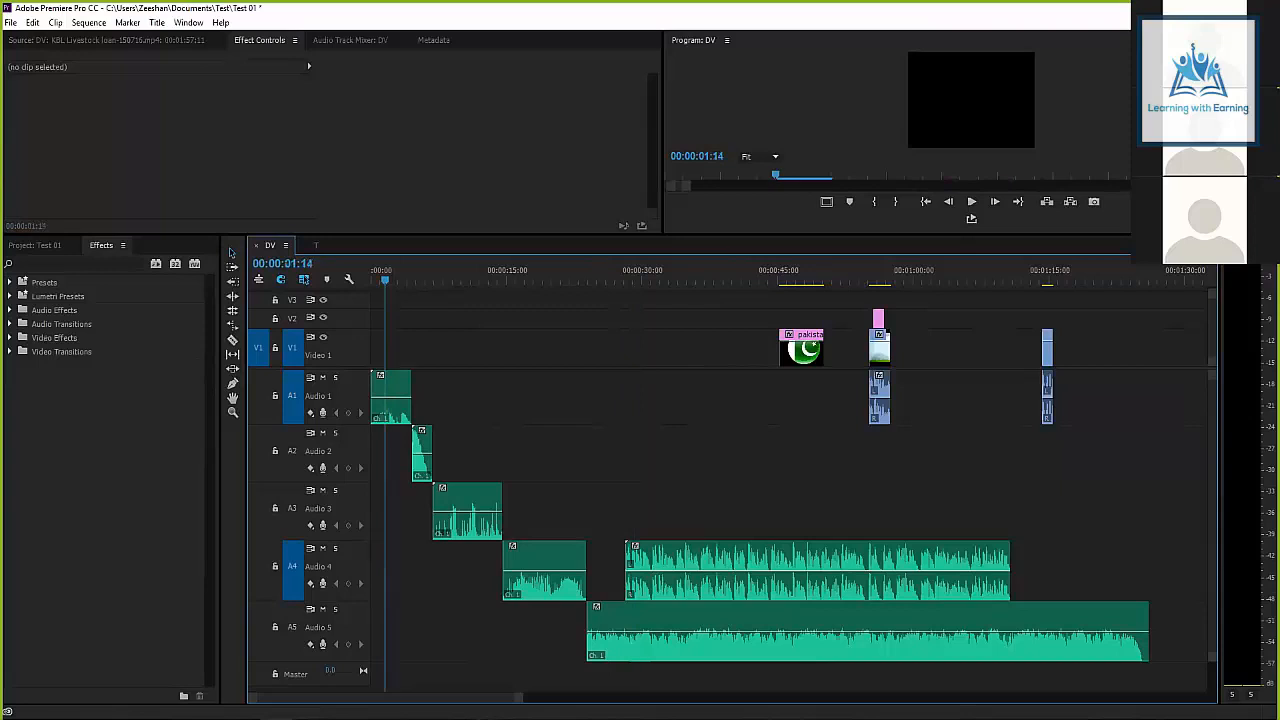
Play the first clips of the sequence to about 00:00:05:19 and return the playhead to about 00:00:01:17.
key(space)
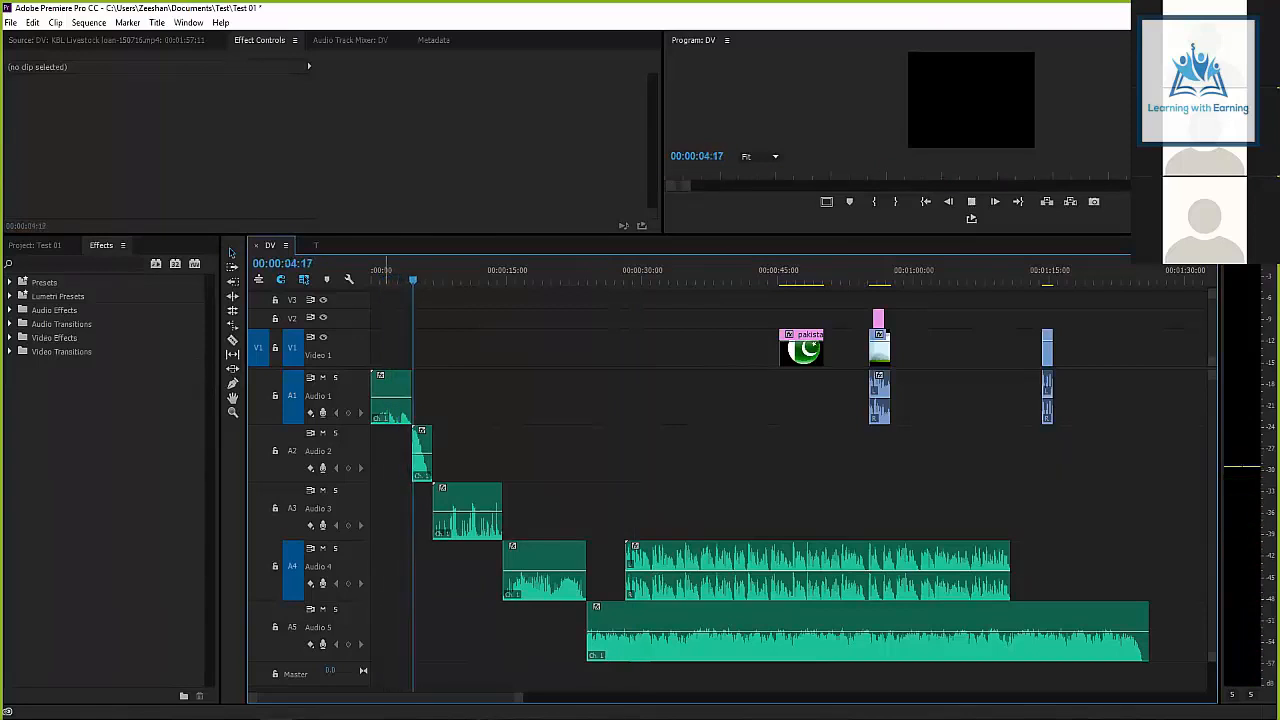
key(space)
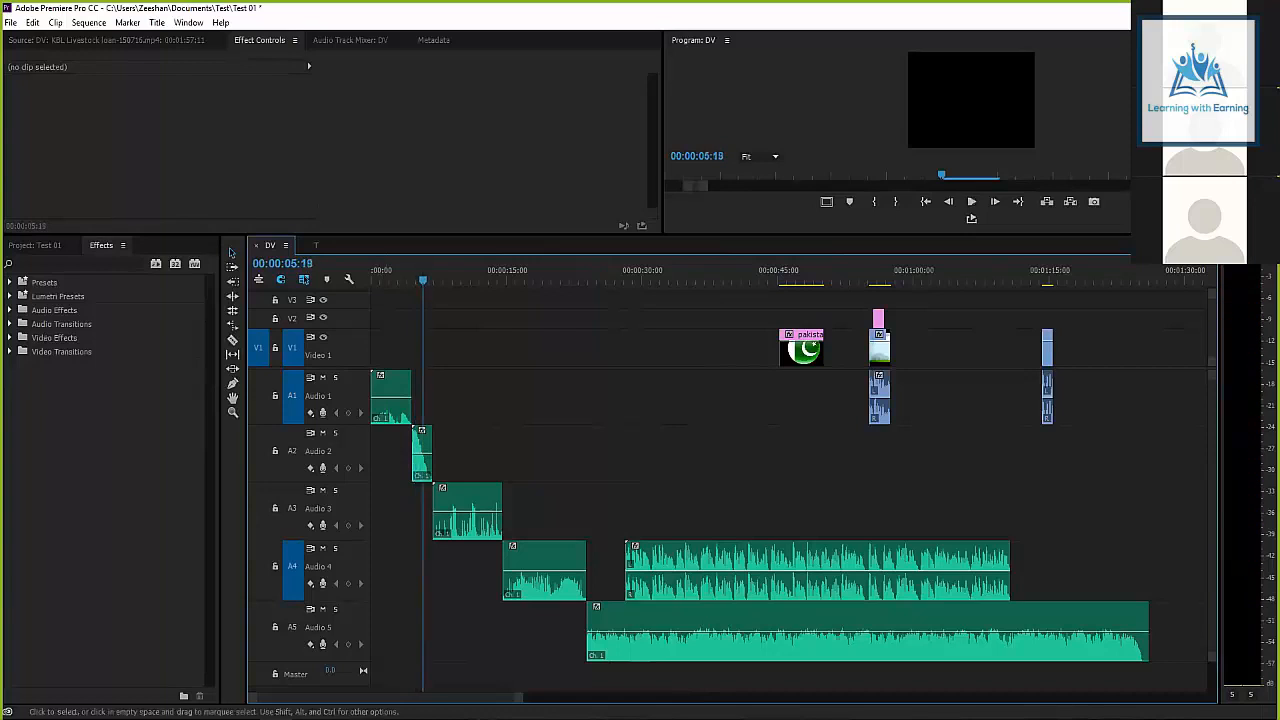
drag(423, 280, 386, 280)
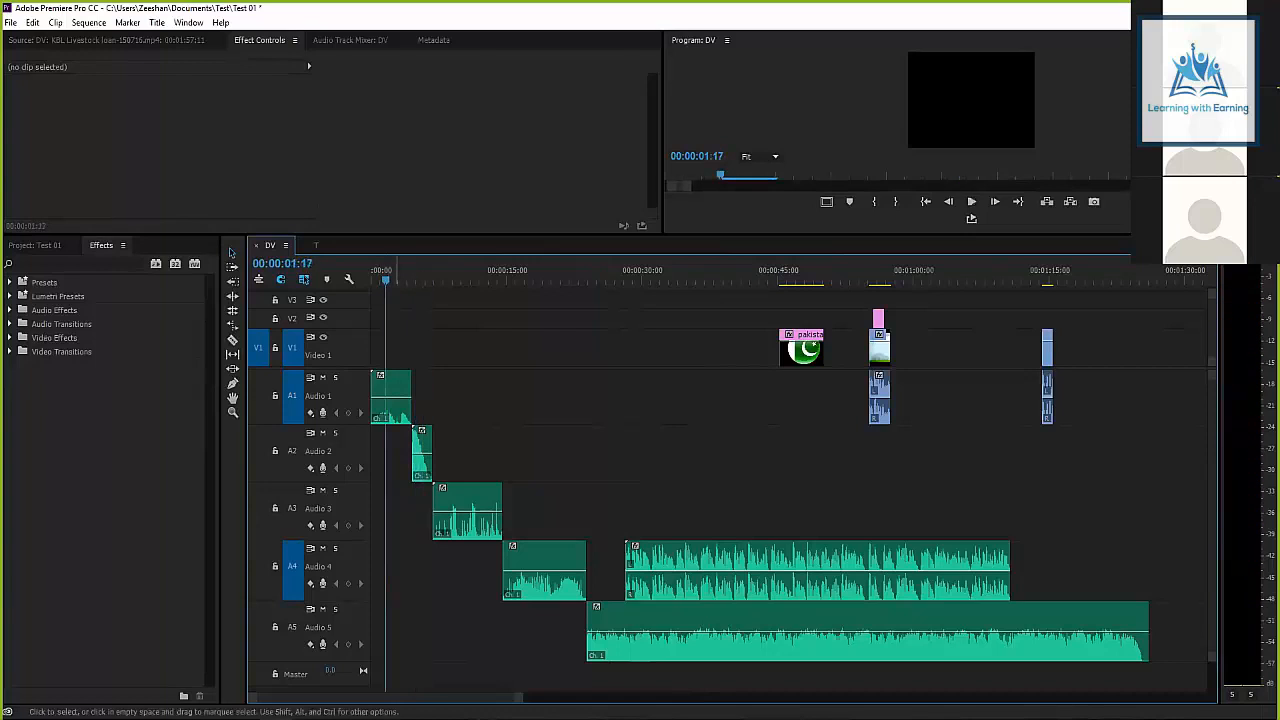
Raise the audio gain of the Child Soup Slurp 04.mp3 clip on track A1.
right_click(392, 347)
key(Escape)
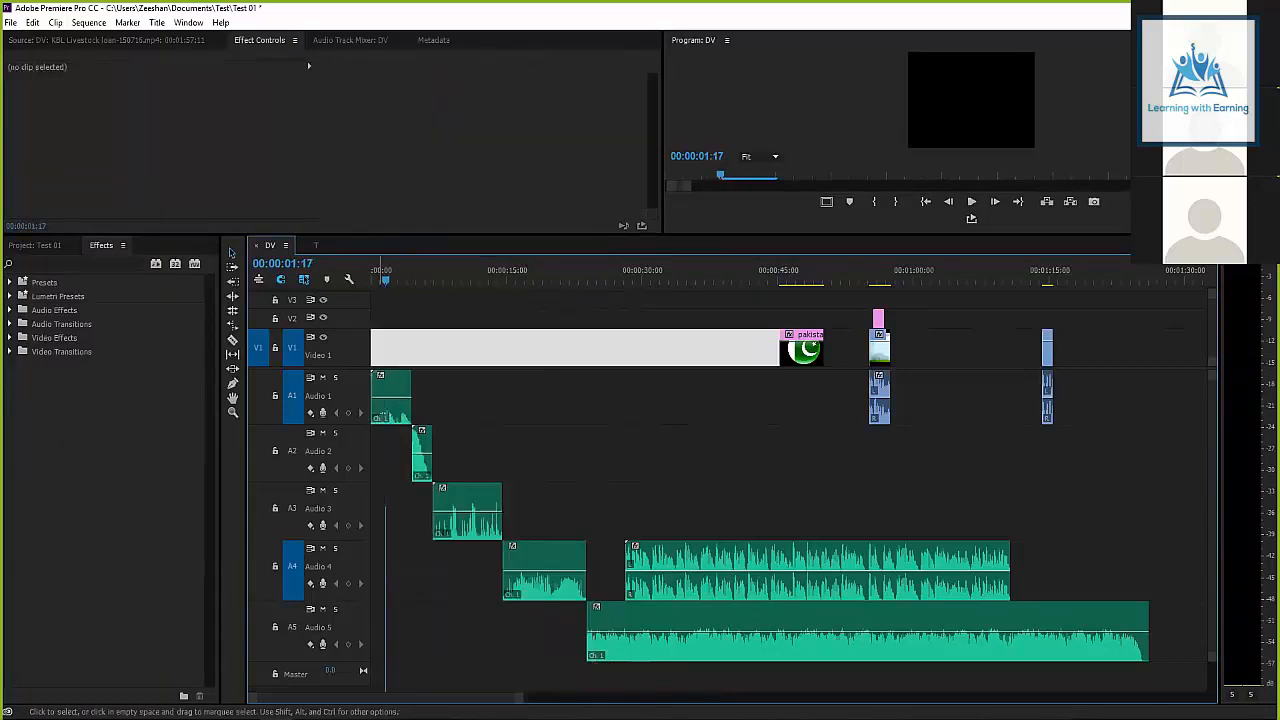
click(395, 395)
right_click(395, 395)
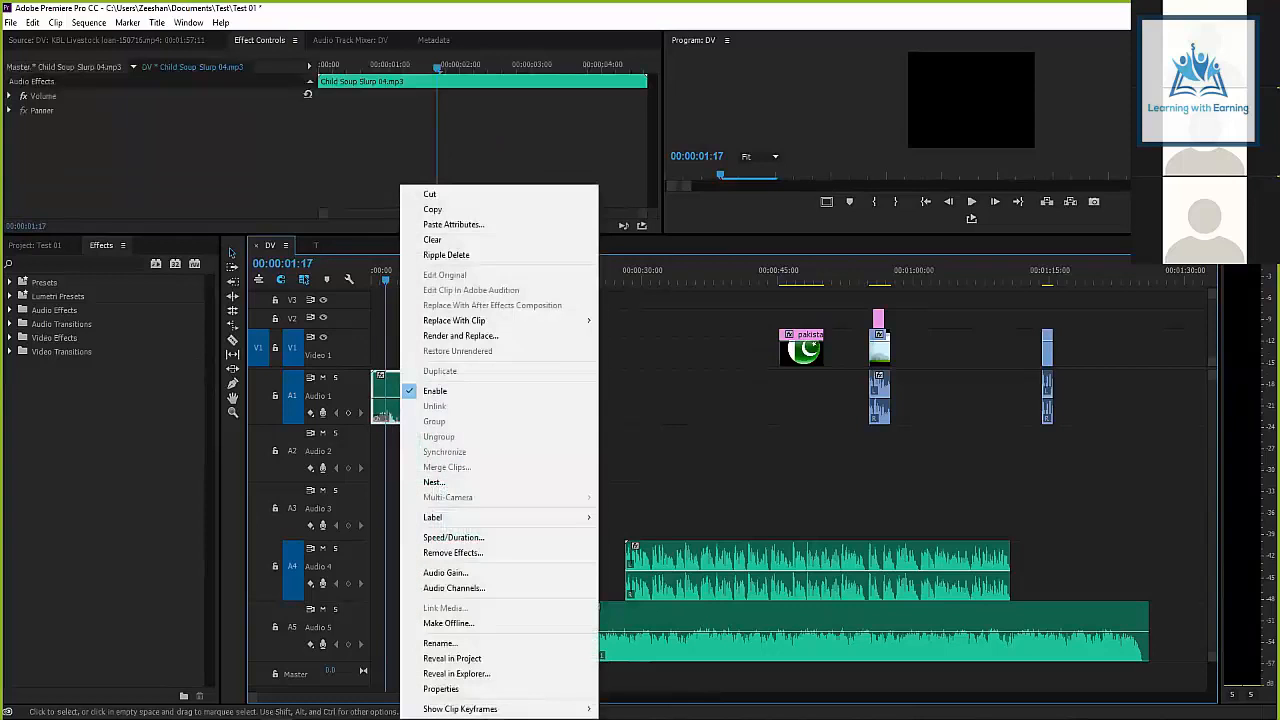
click(231, 252)
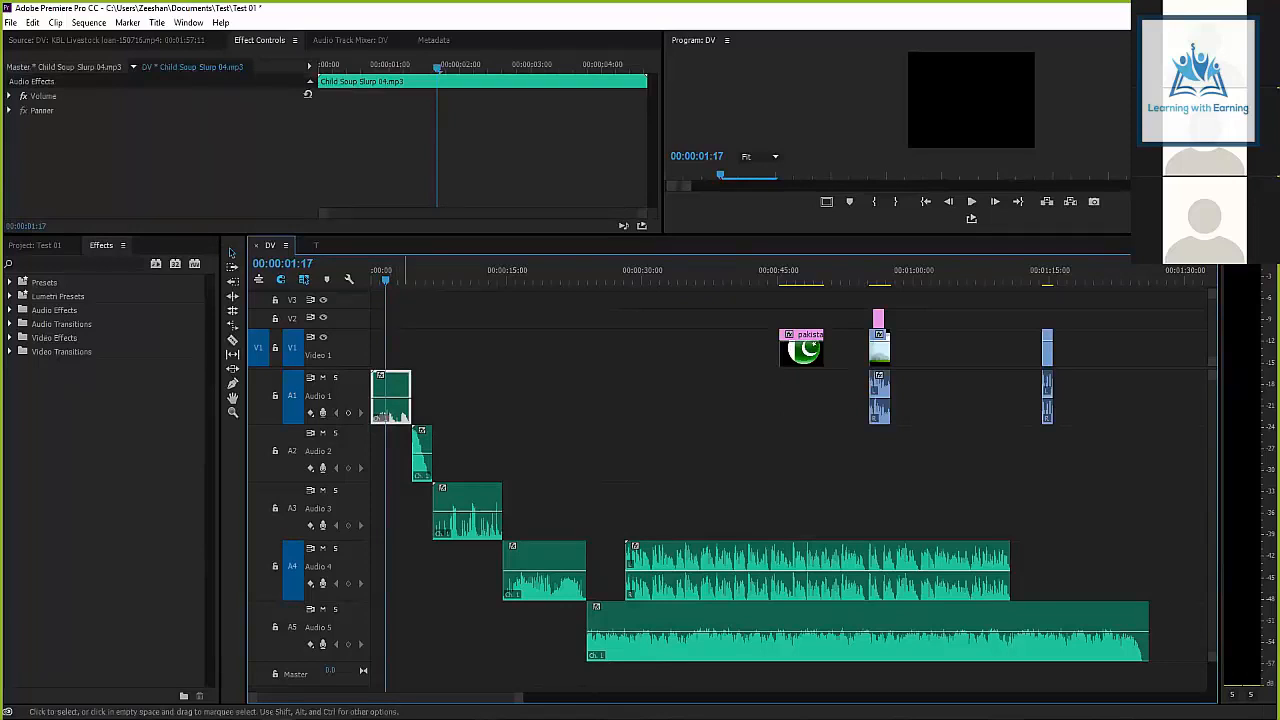
right_click(390, 400)
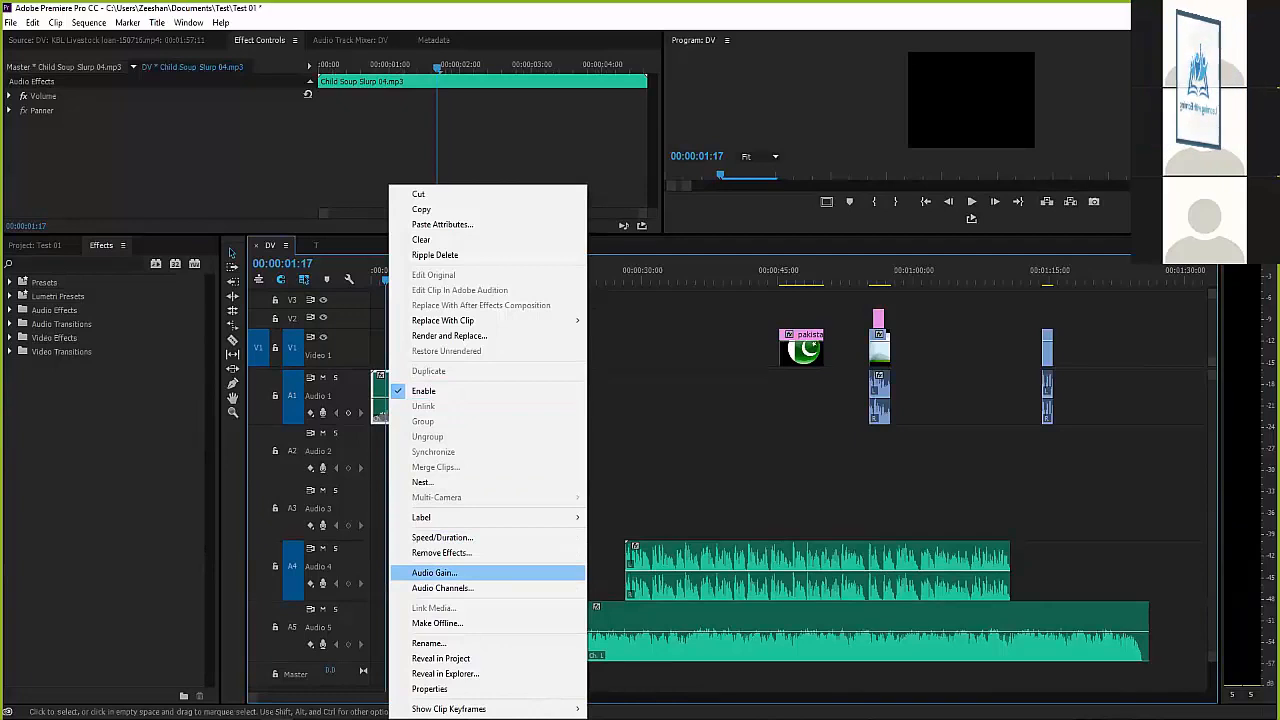
click(435, 572)
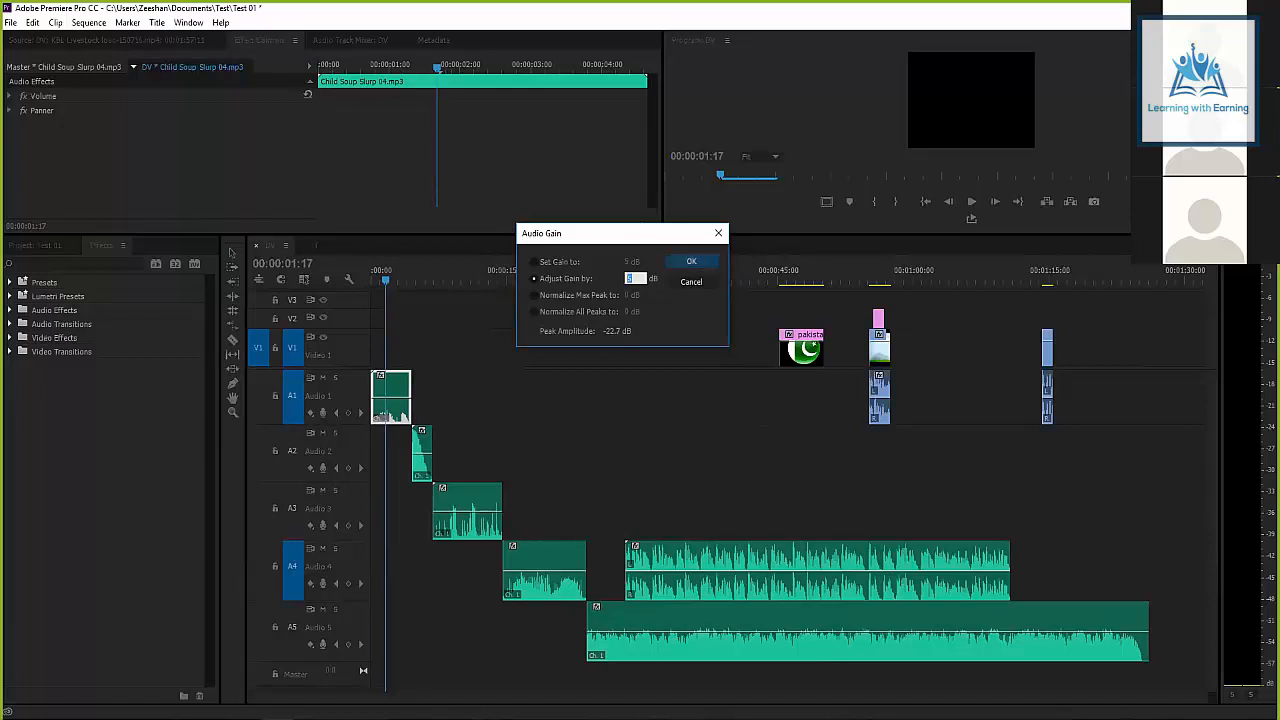
key(Return)
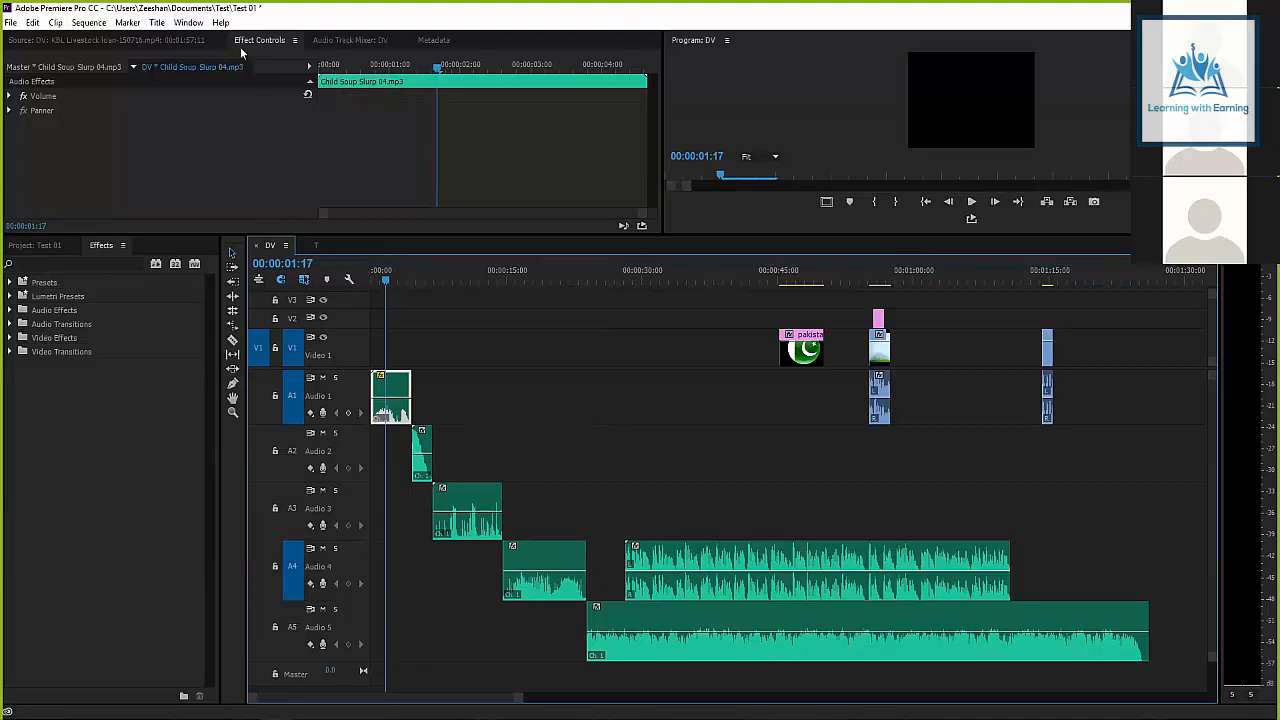
Show the Audio Track Mixer for the DV sequence.
click(190, 22)
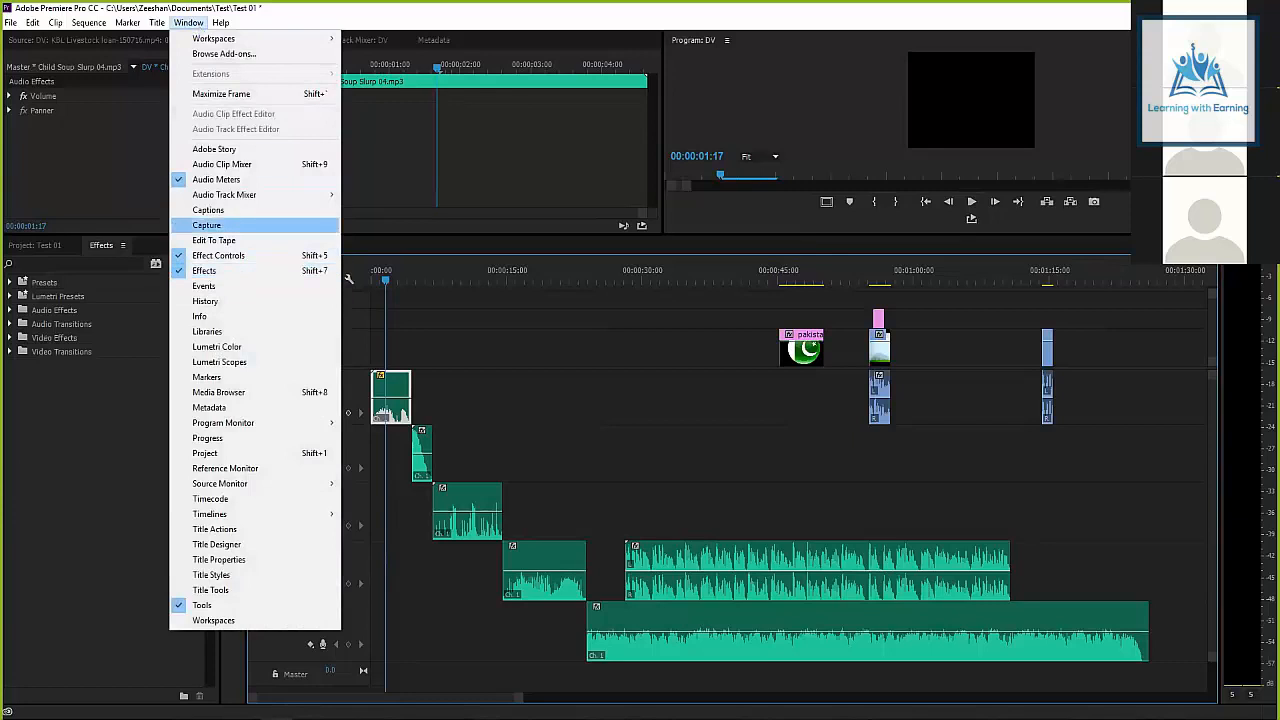
mouse_move(250, 200)
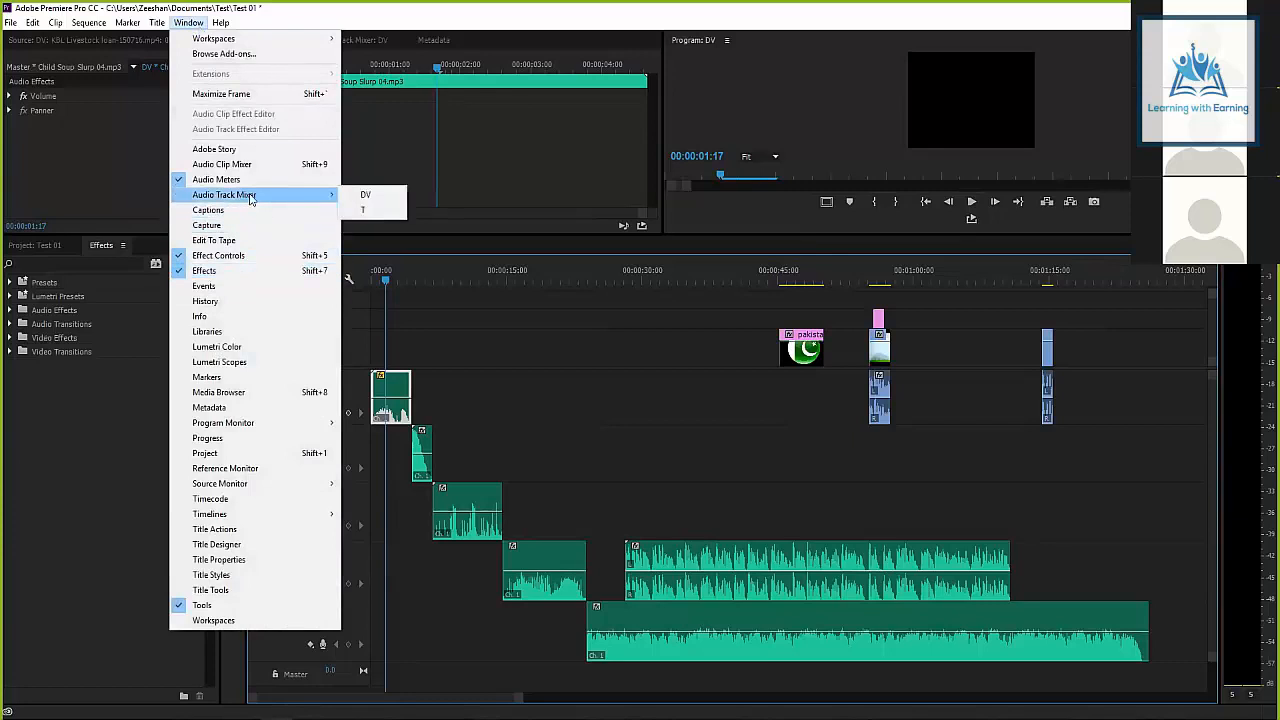
click(414, 126)
click(341, 42)
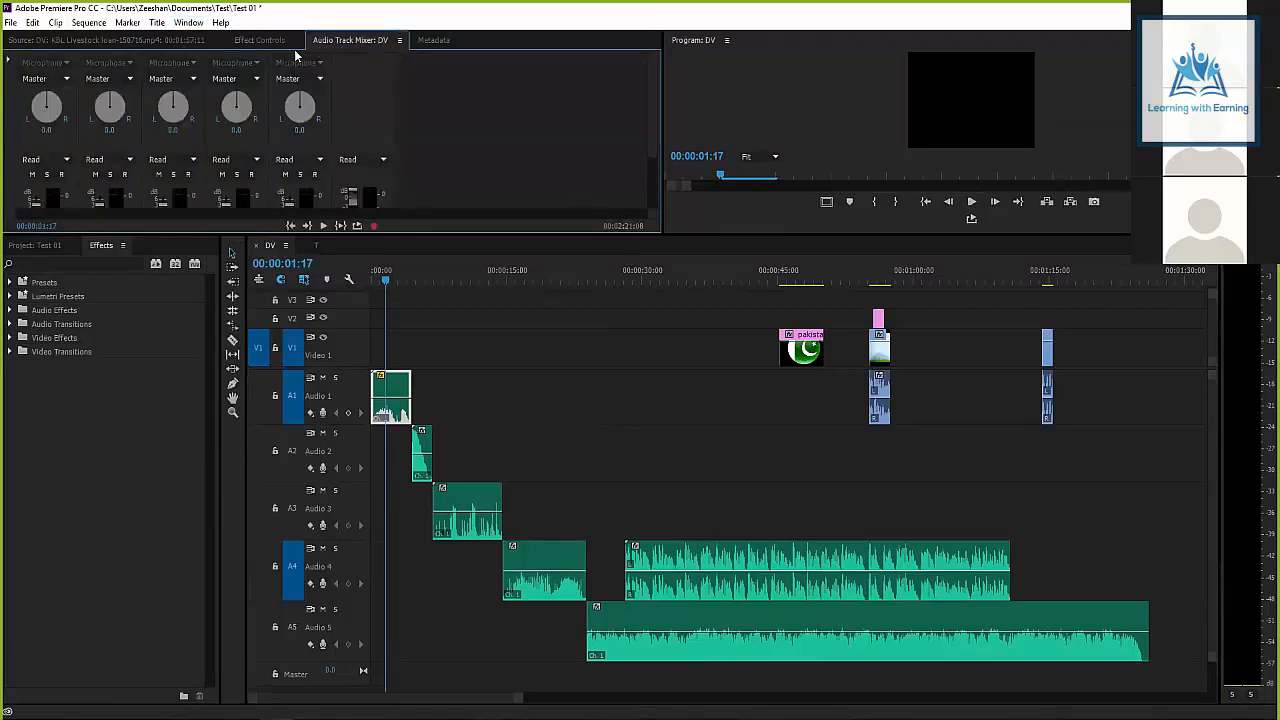
click(188, 24)
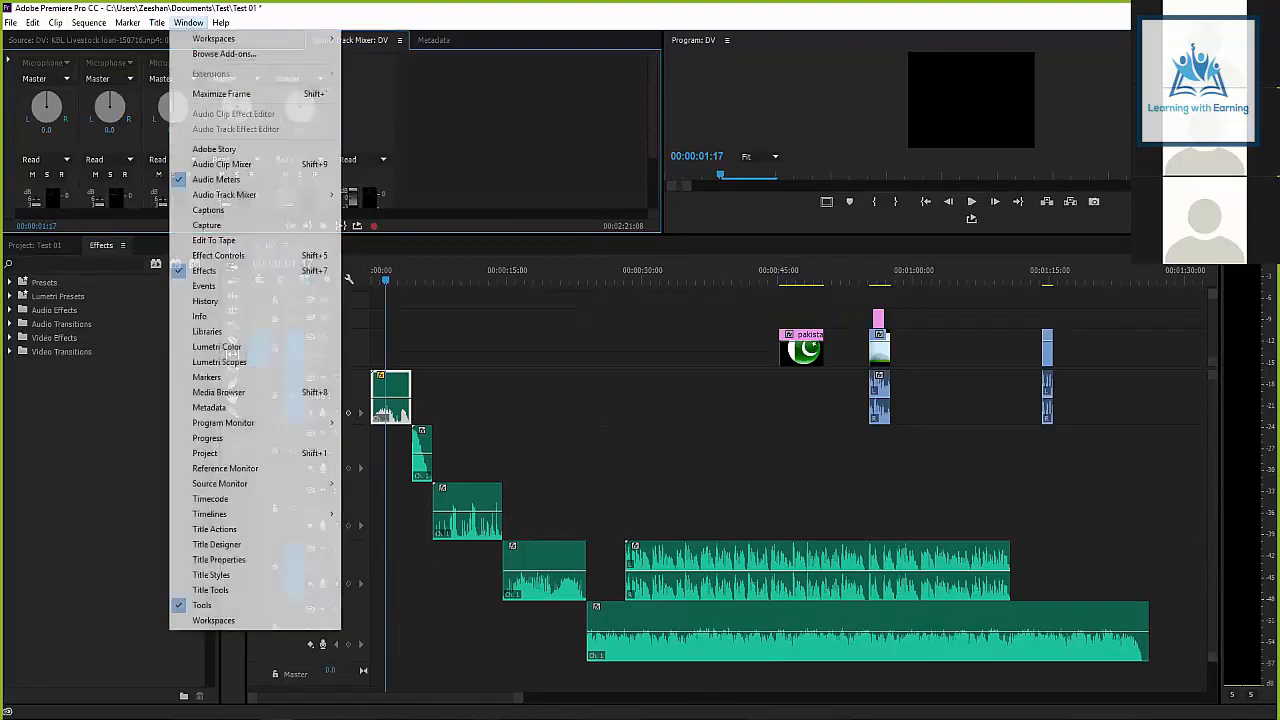
Play the sequence to about 00:00:11:21 and return the playhead to about 00:00:01:17.
click(231, 254)
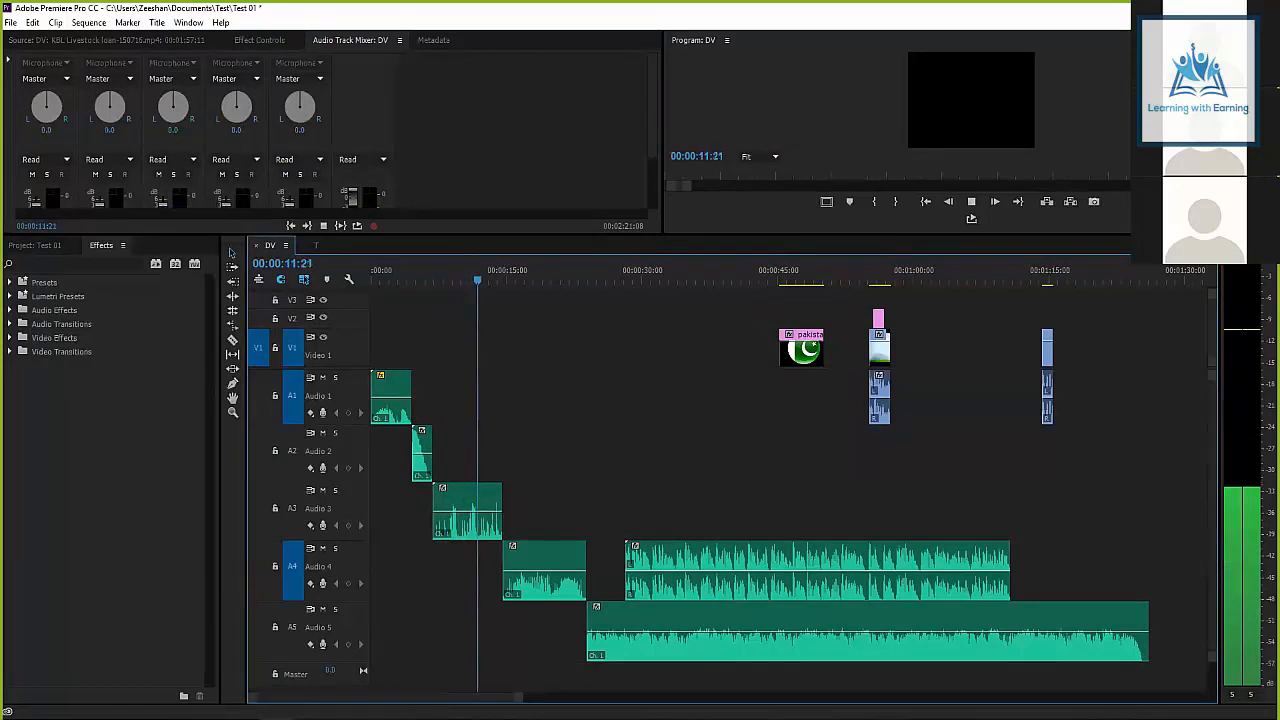
key(space)
click(386, 280)
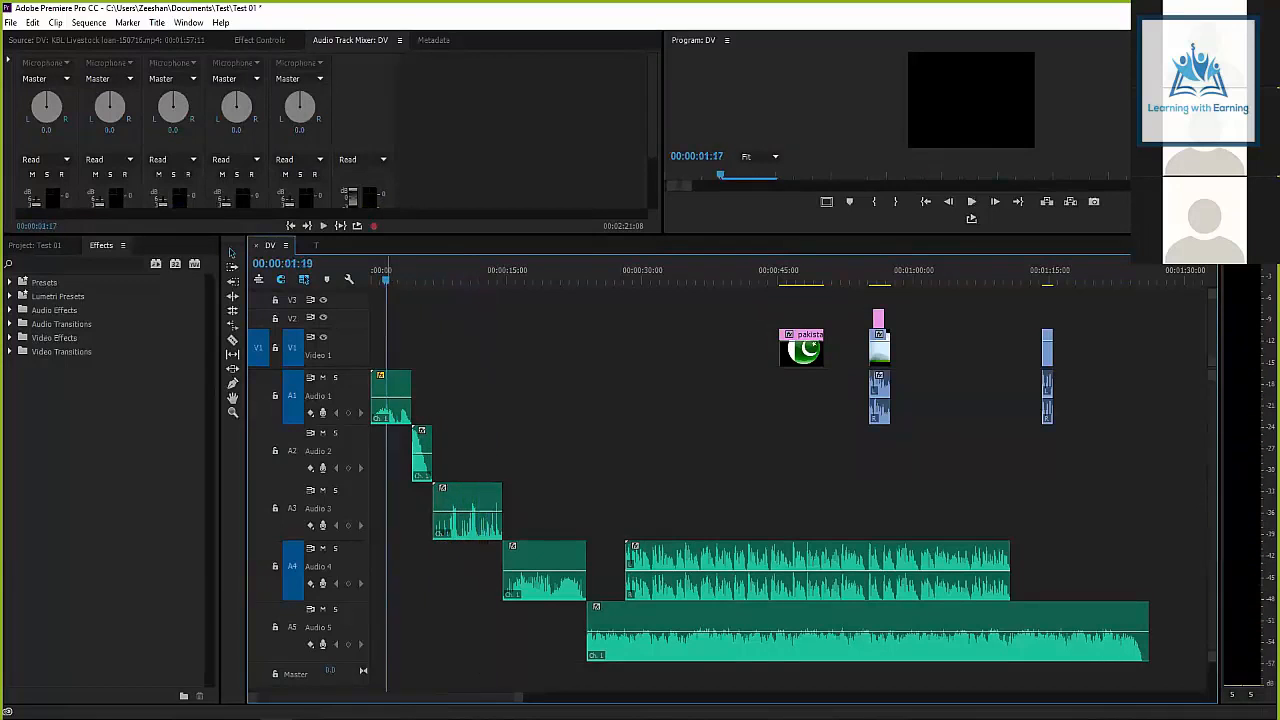
Bring the mixer's track faders and level meters into view and check the first A1 clip, ending at about 00:00:01:12.
click(394, 398)
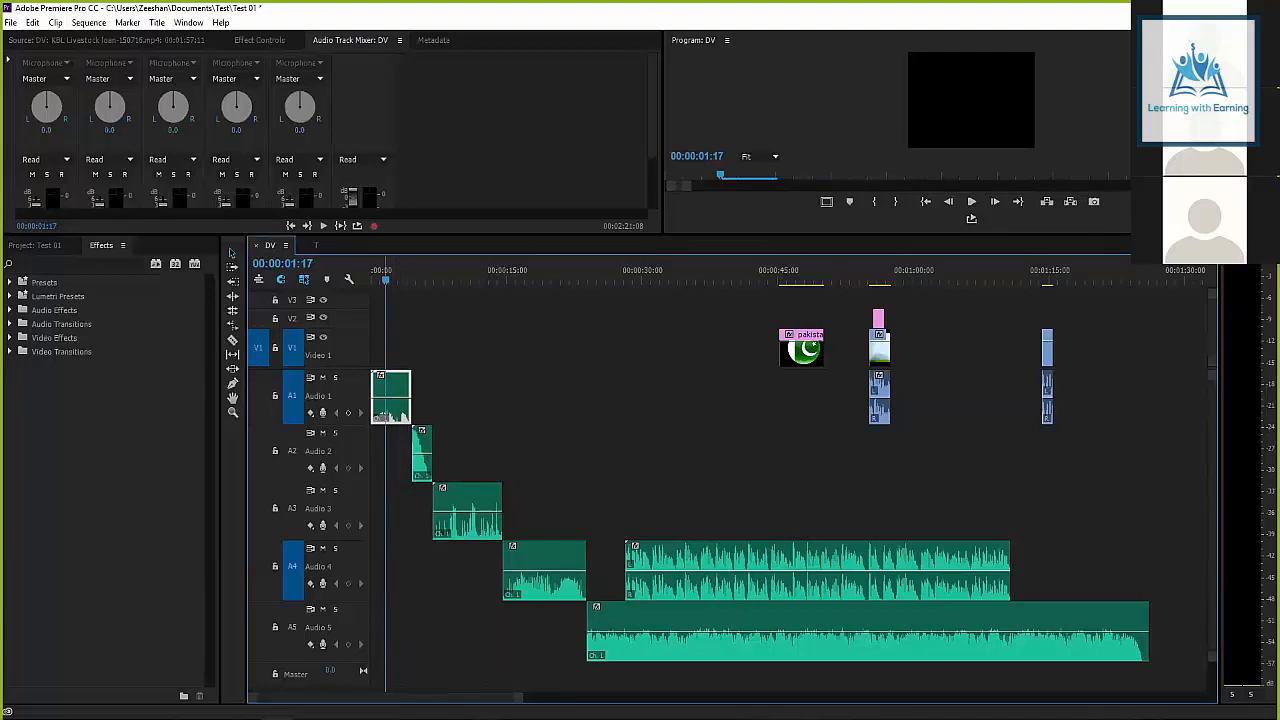
click(377, 279)
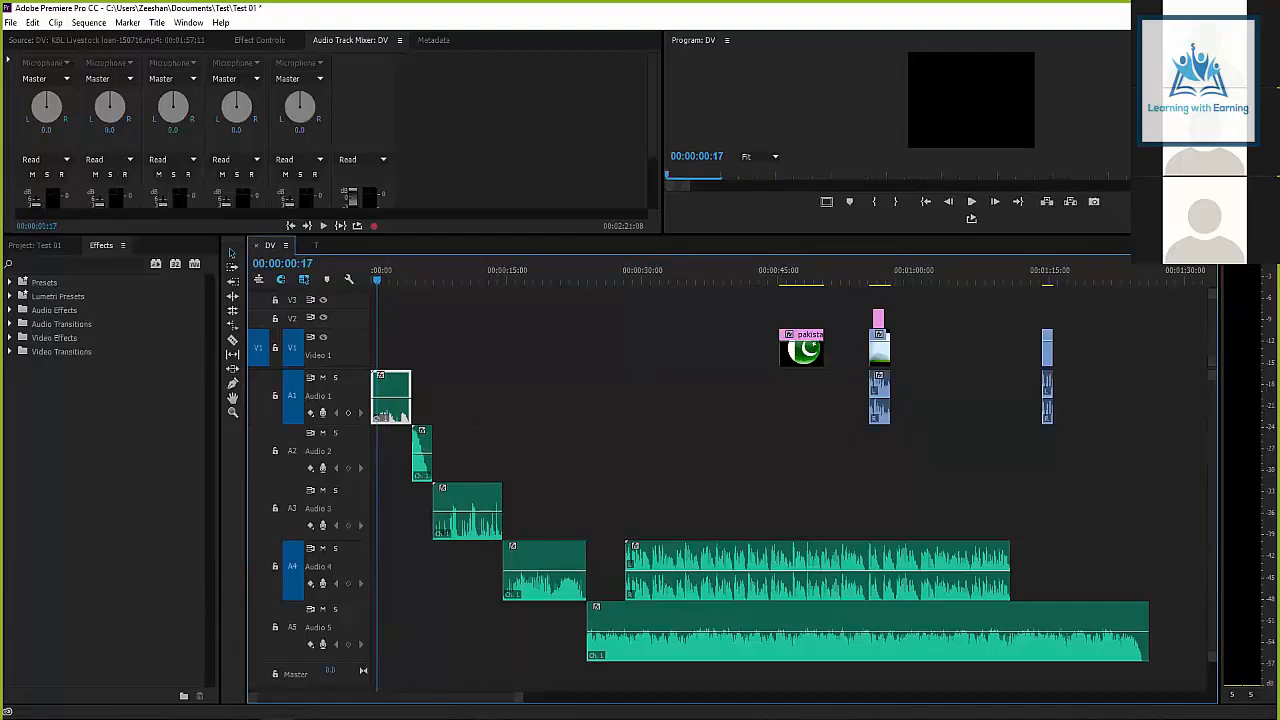
drag(653, 108, 653, 162)
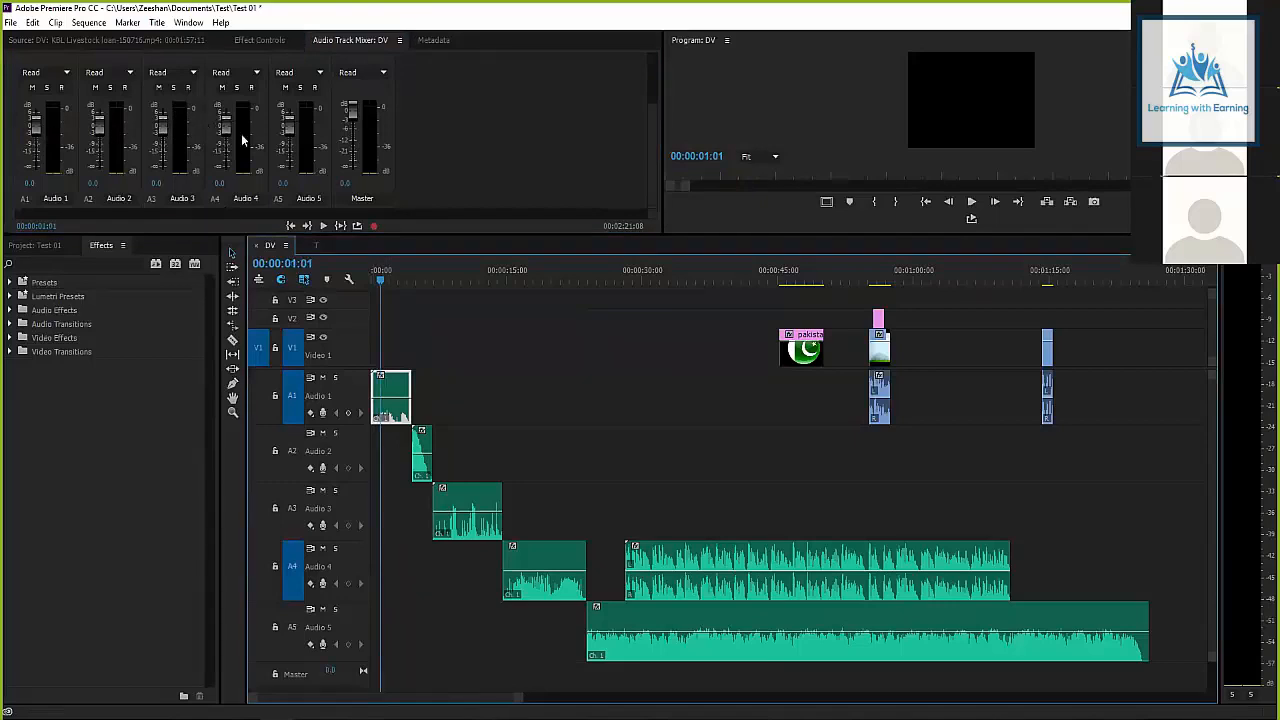
key(space)
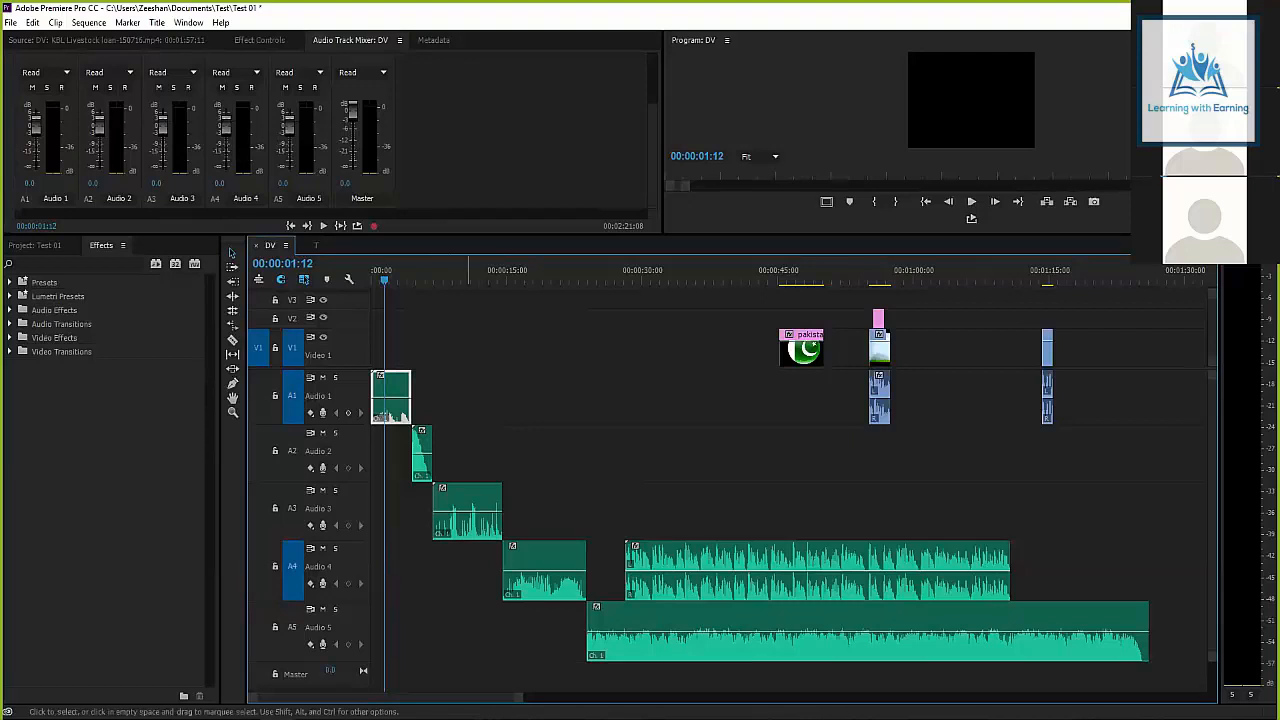
Select the KBL Livestock loan clip on track A4, collapse track A3 and enlarge track A4's height.
drag(370, 309, 876, 331)
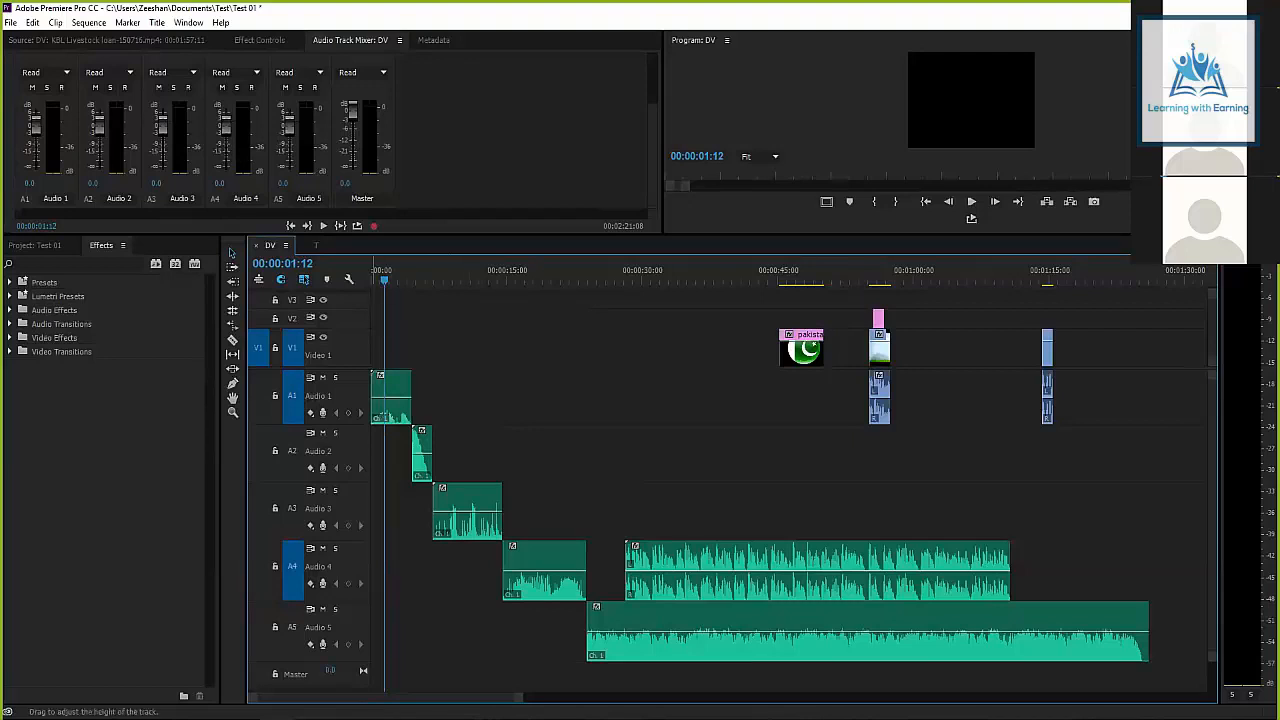
click(680, 570)
click(680, 400)
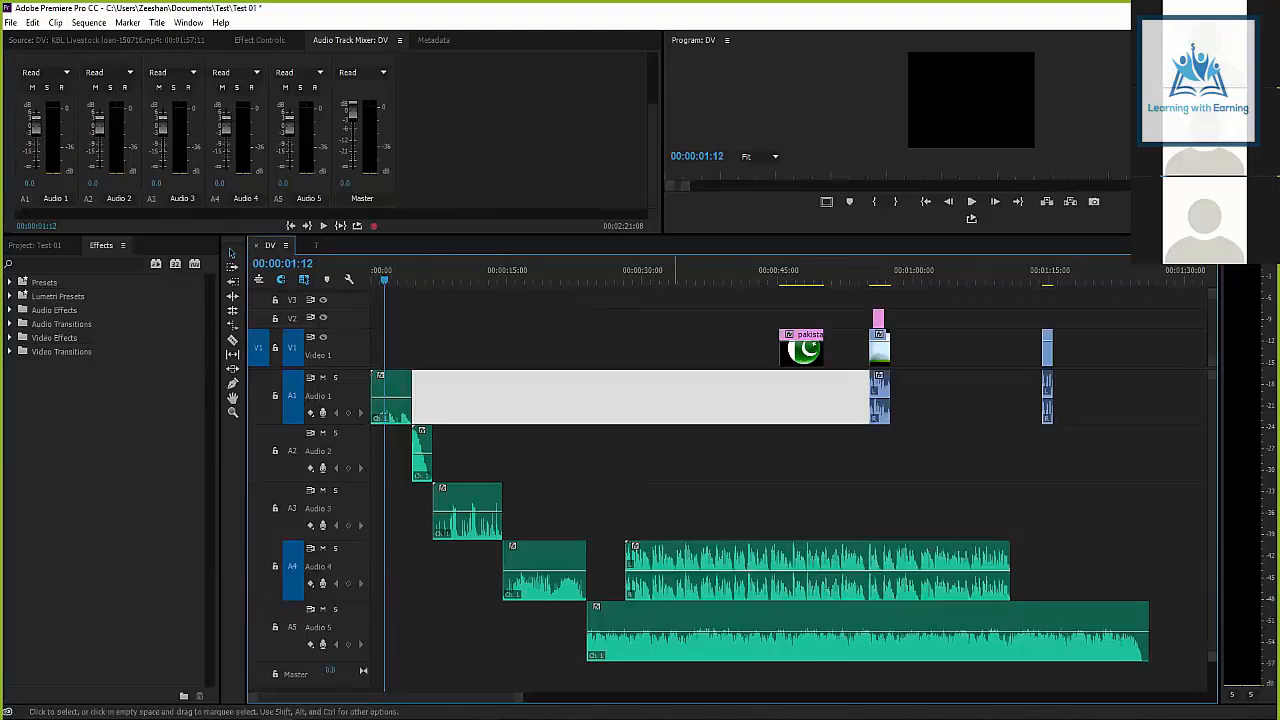
click(676, 460)
click(752, 570)
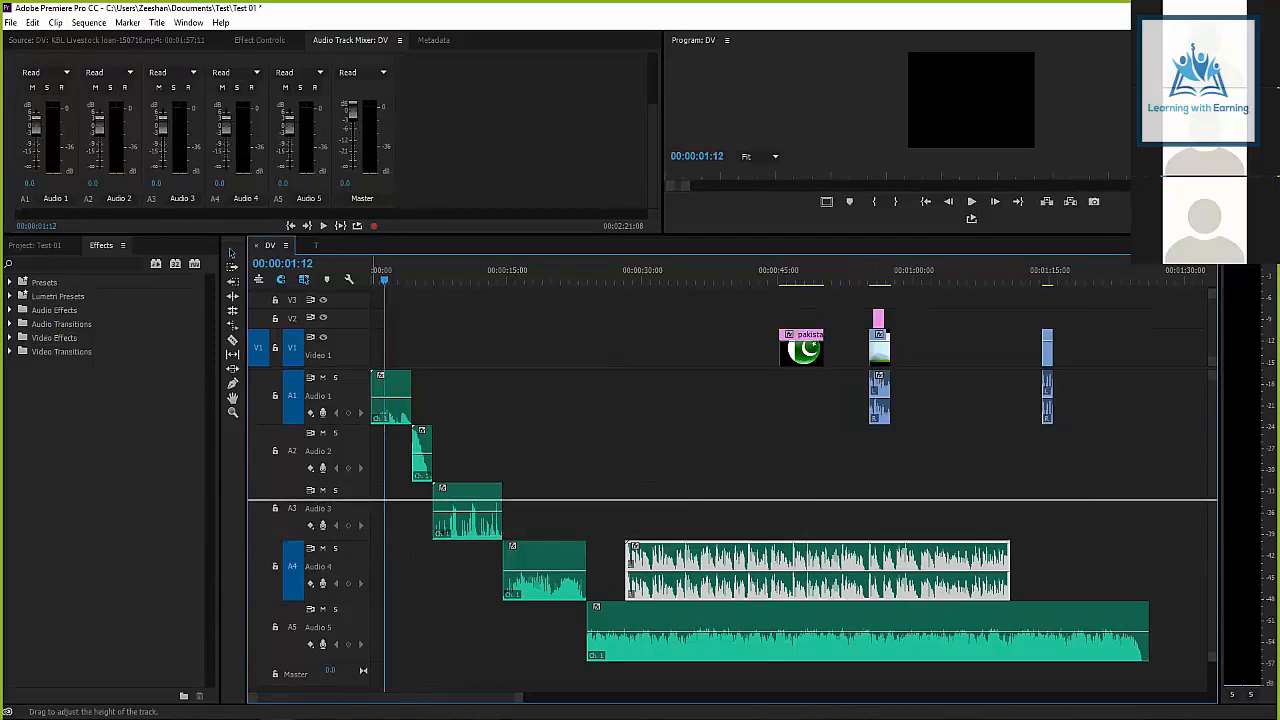
drag(300, 540, 300, 500)
drag(300, 560, 300, 636)
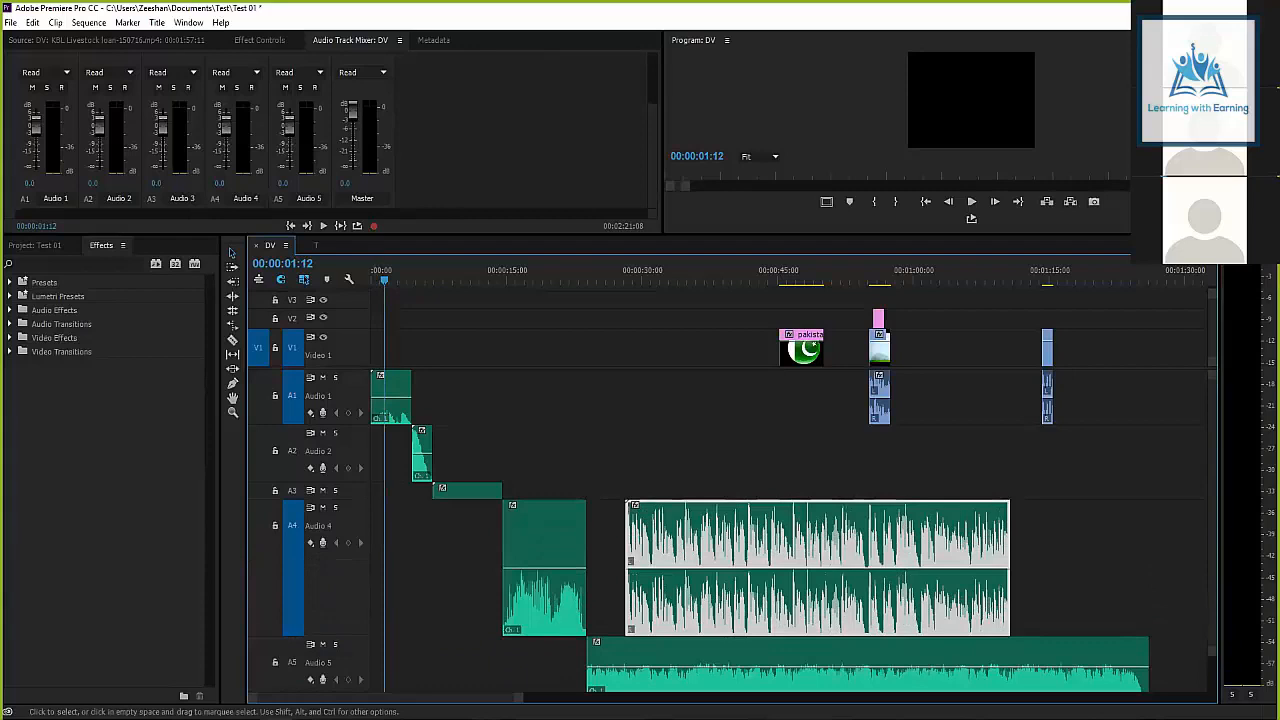
Examine the mixer levels at the A4 clip's loud peak, stepping frame by frame around 00:00:34:21.
click(668, 272)
key(=)
key(=)
key(=)
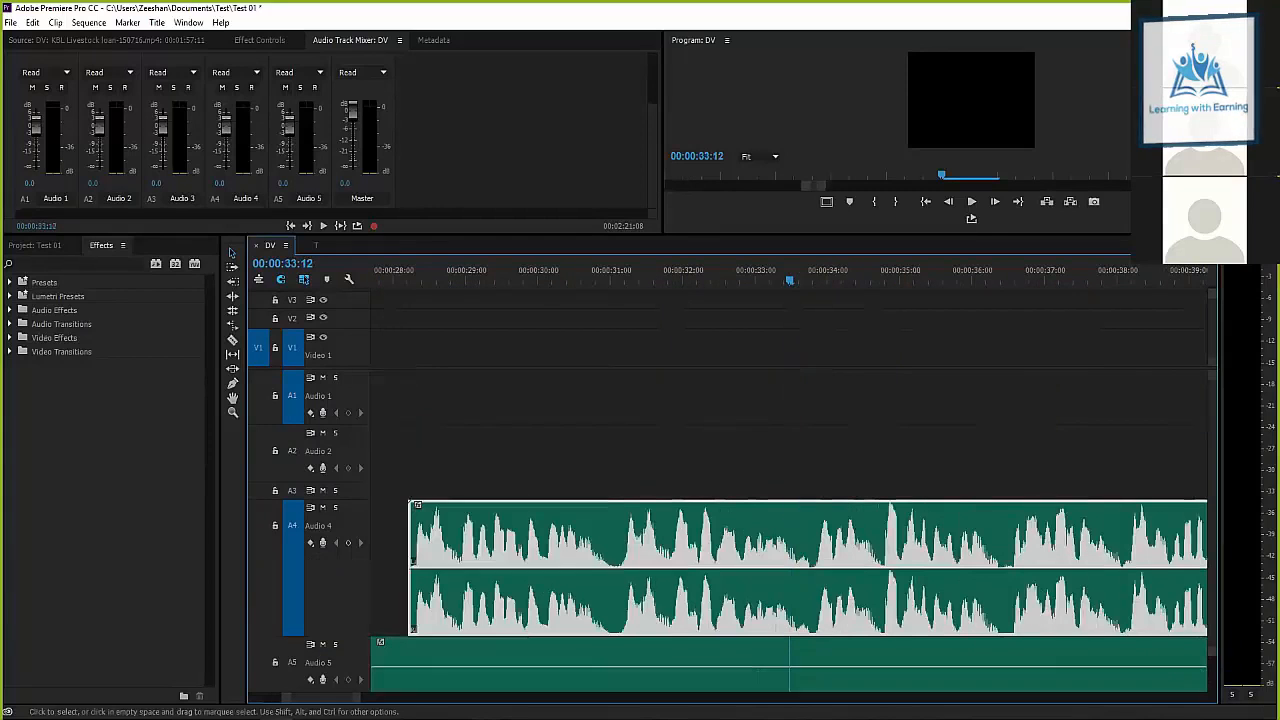
key(Down)
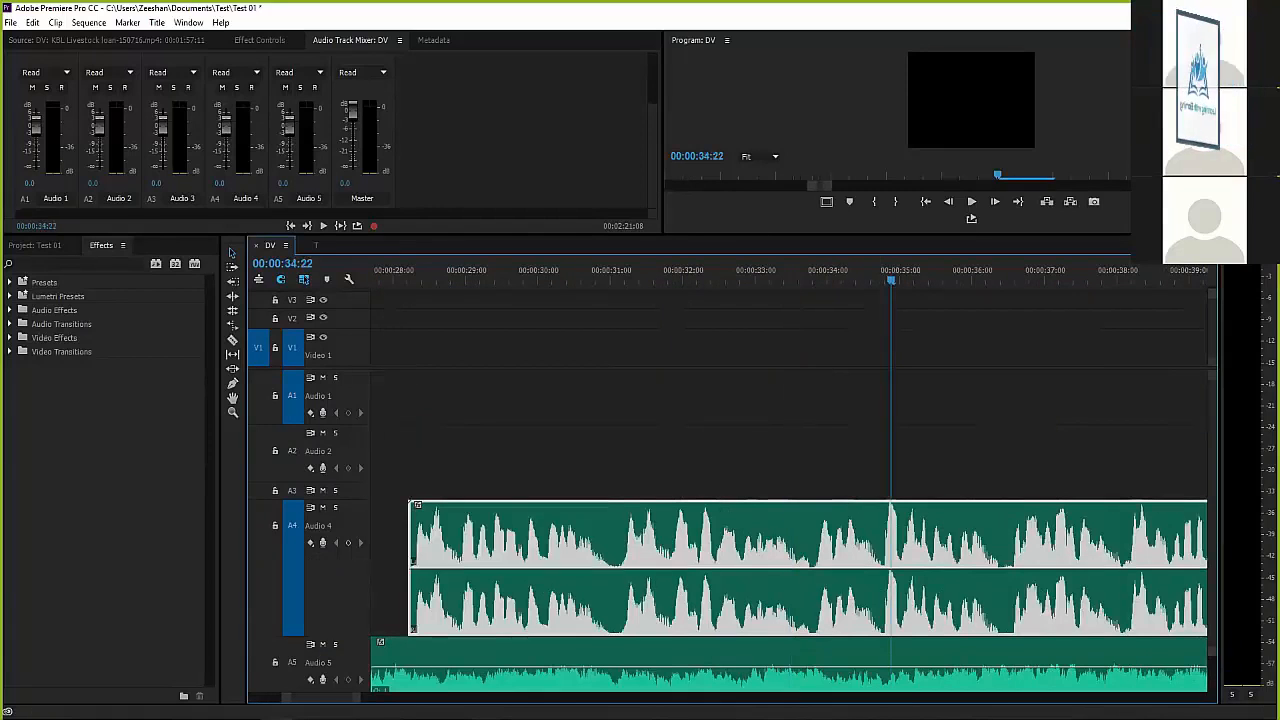
key(Left)
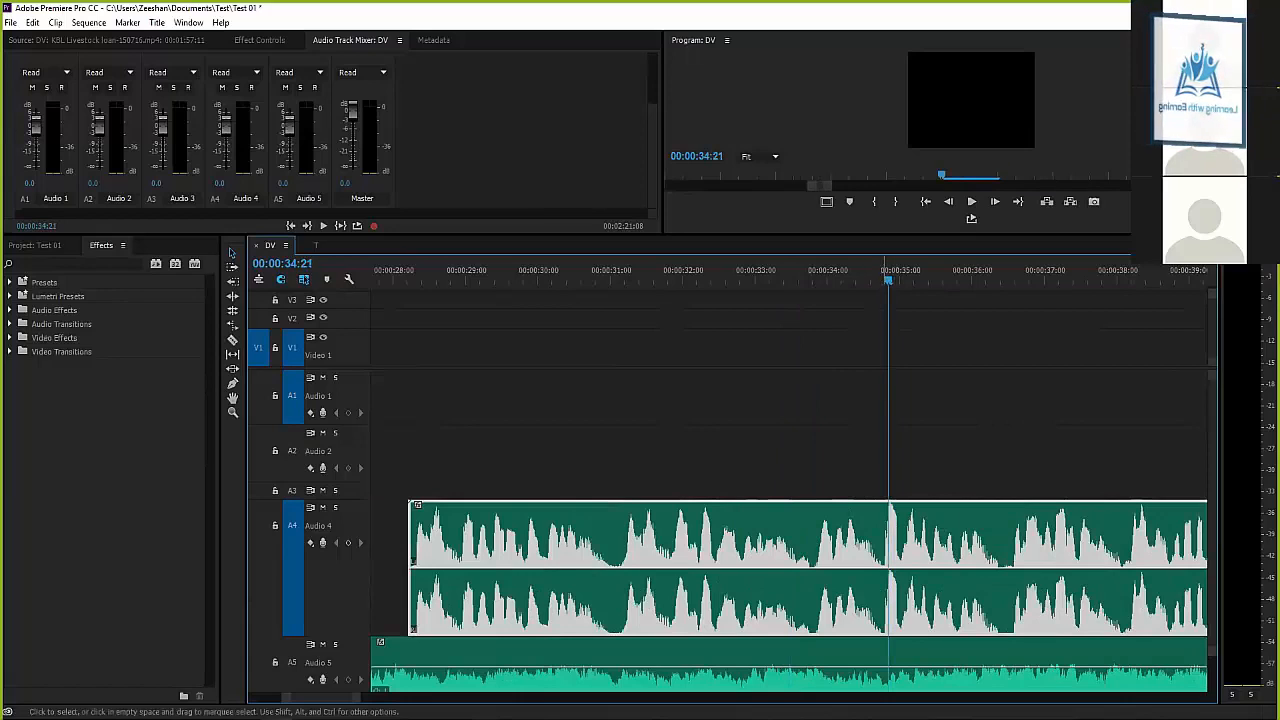
key(Left)
key(Left)
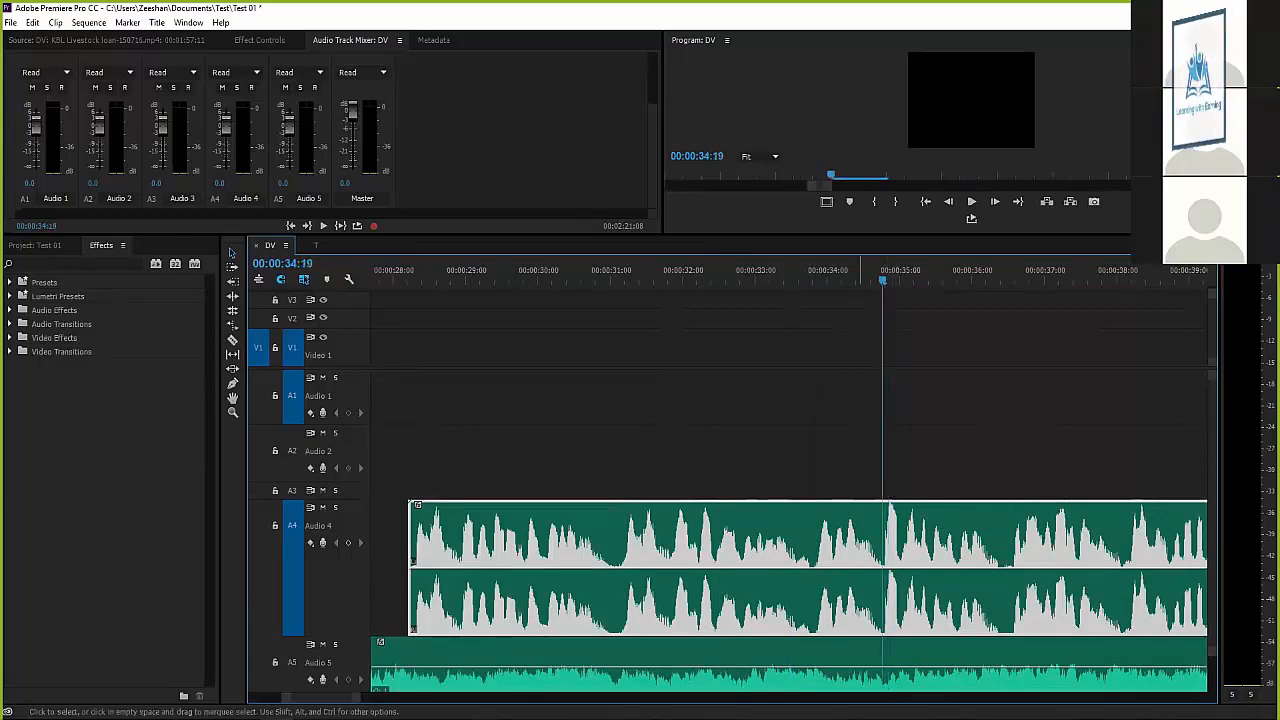
key(Right)
key(Right)
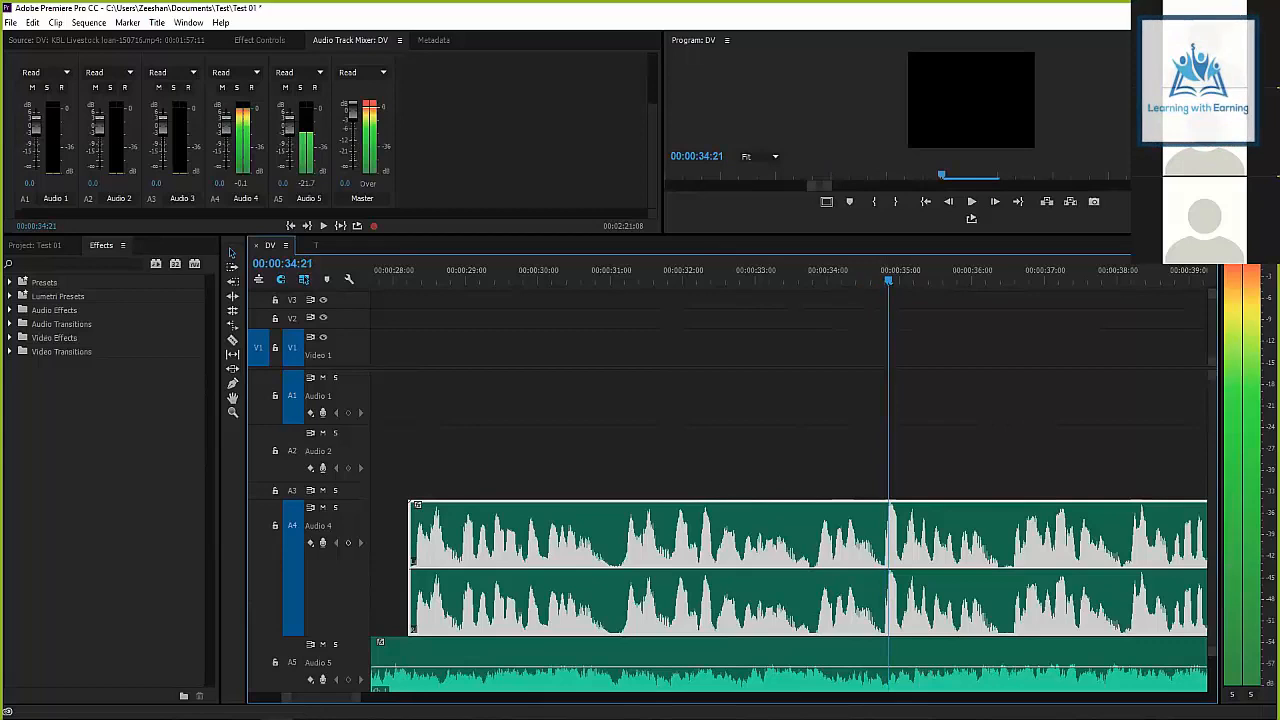
Adjust the audio gain of the KBL Livestock loan clip on track A4 by -2 dB.
key(minus)
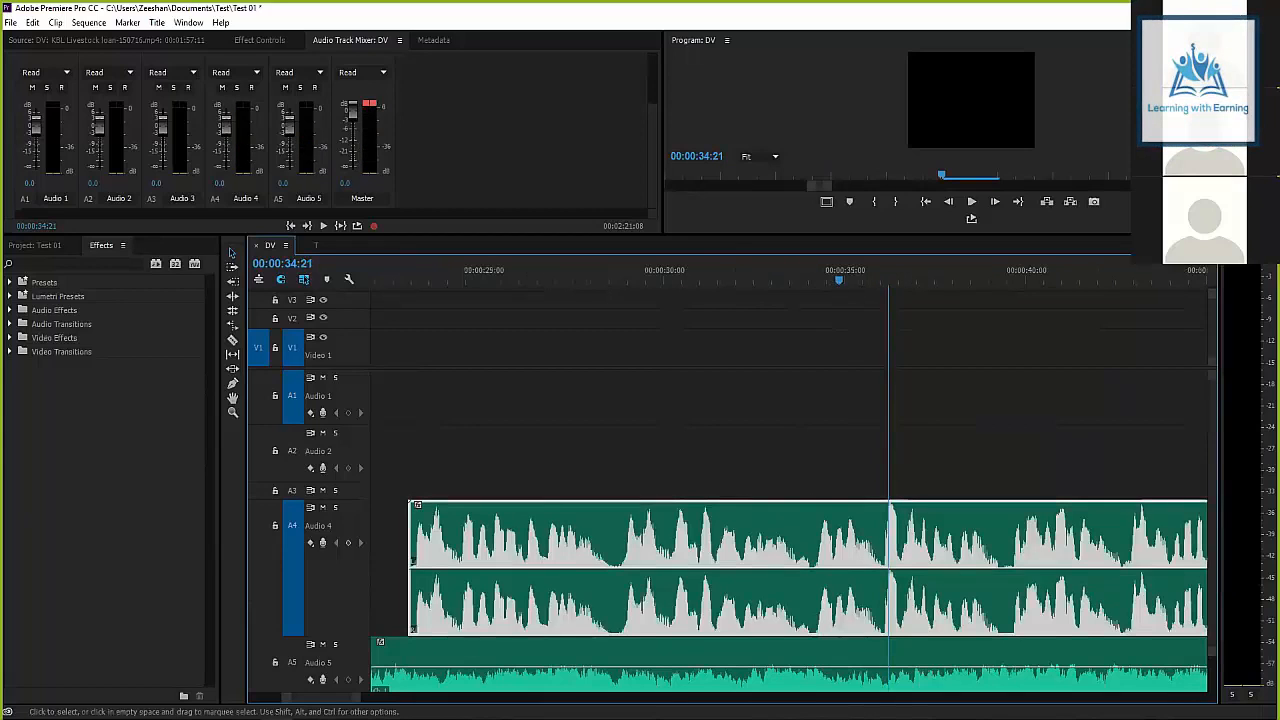
key(minus)
key(minus)
right_click(834, 538)
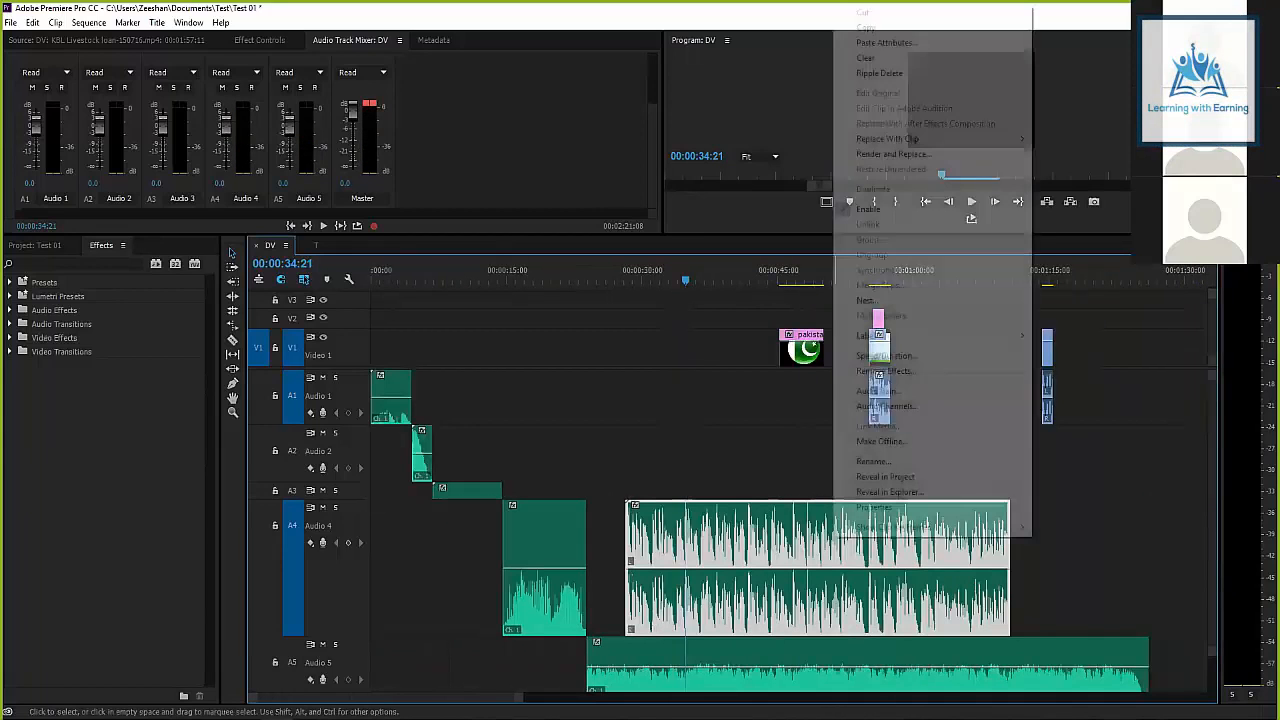
click(1100, 460)
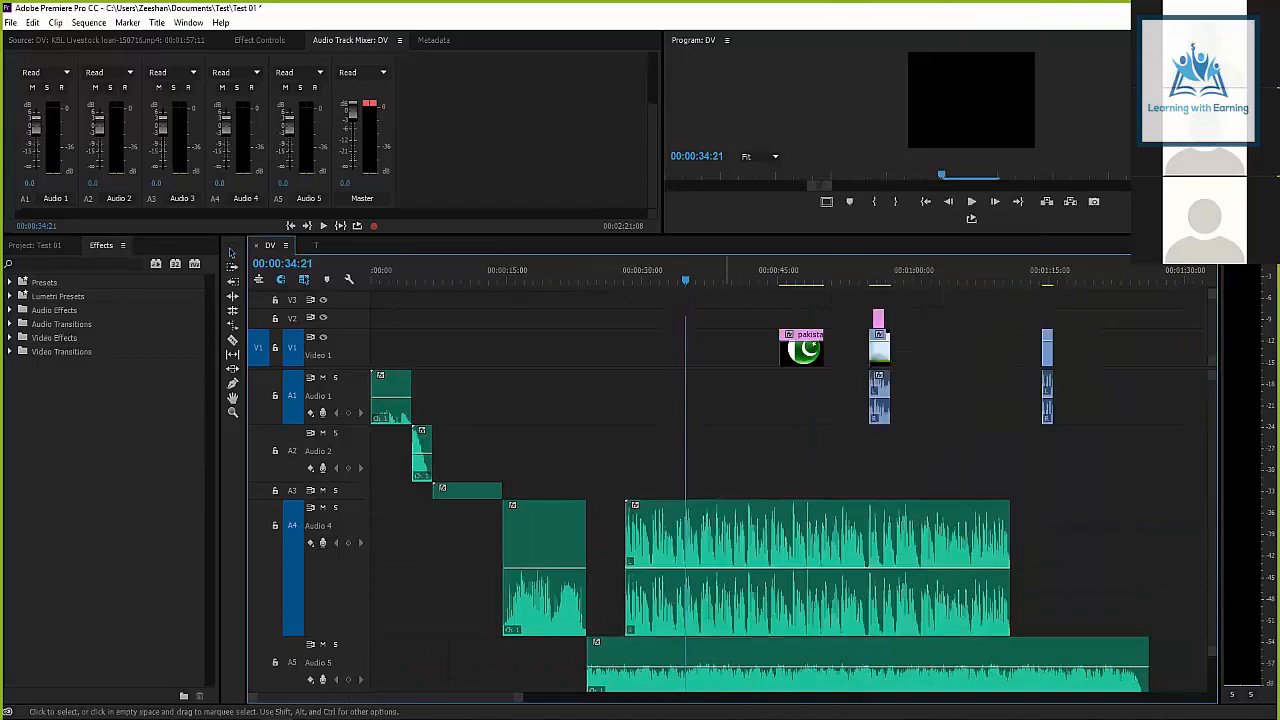
key(d)
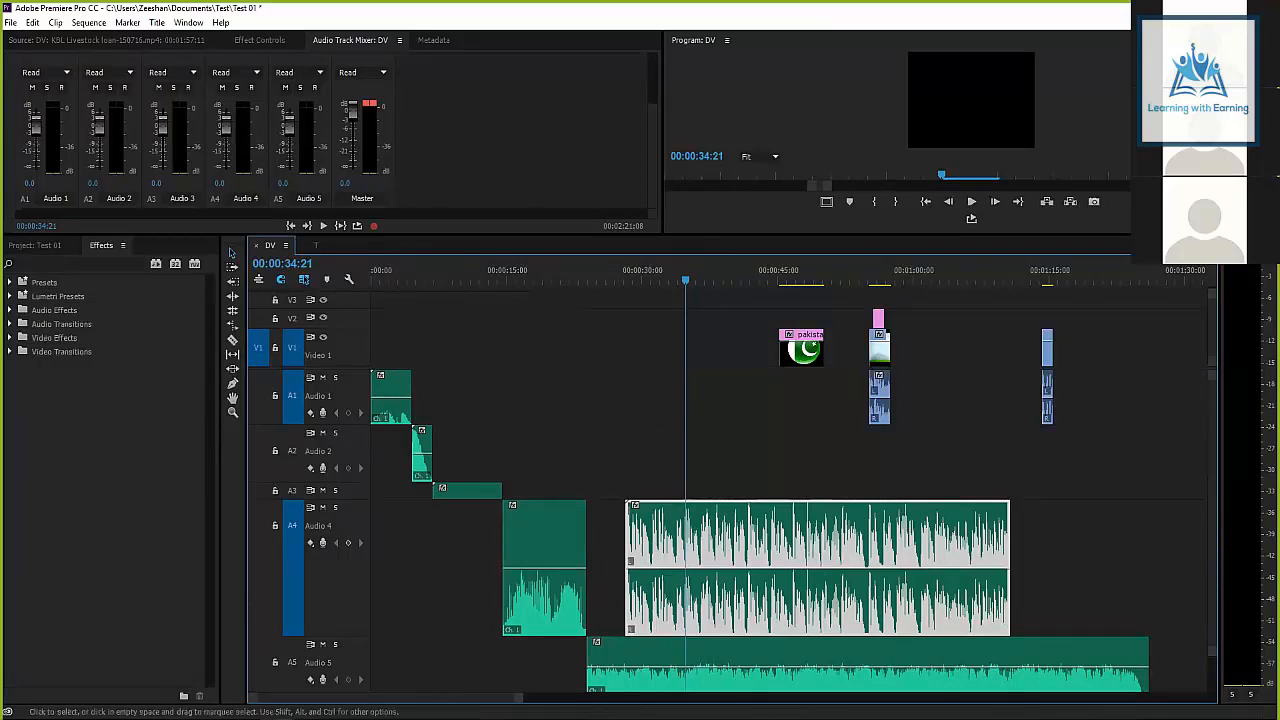
right_click(721, 556)
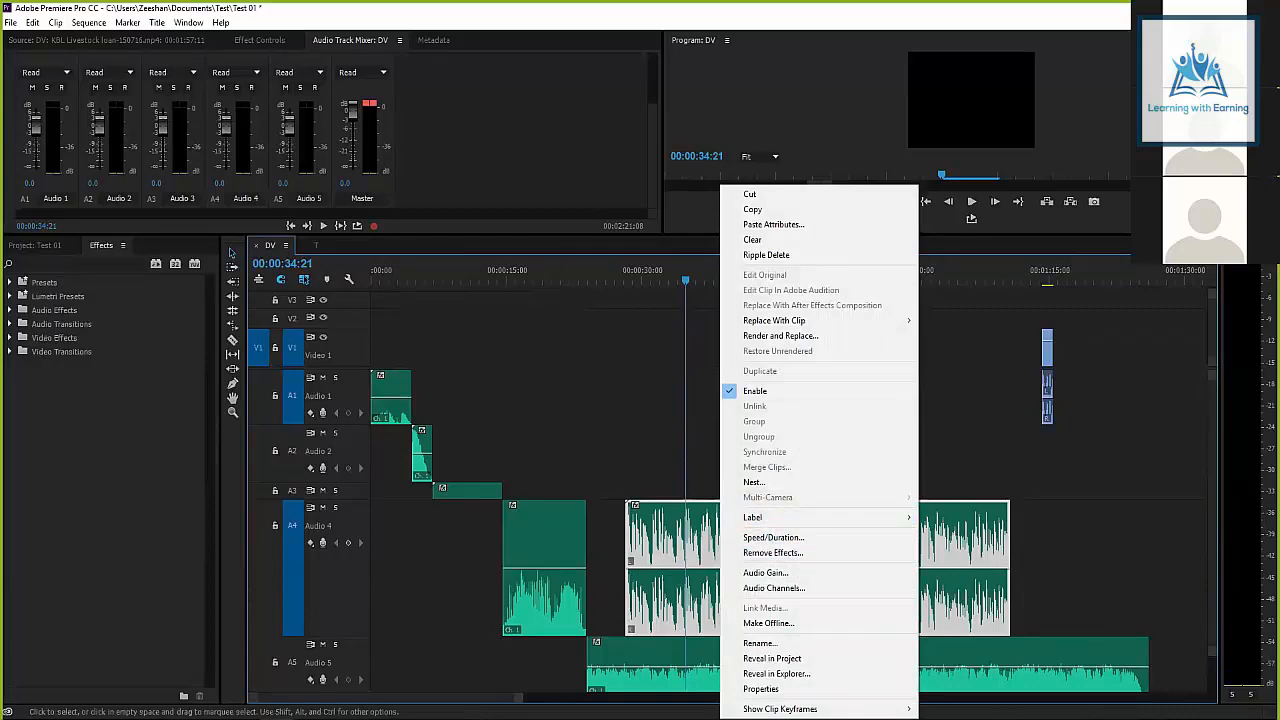
click(765, 572)
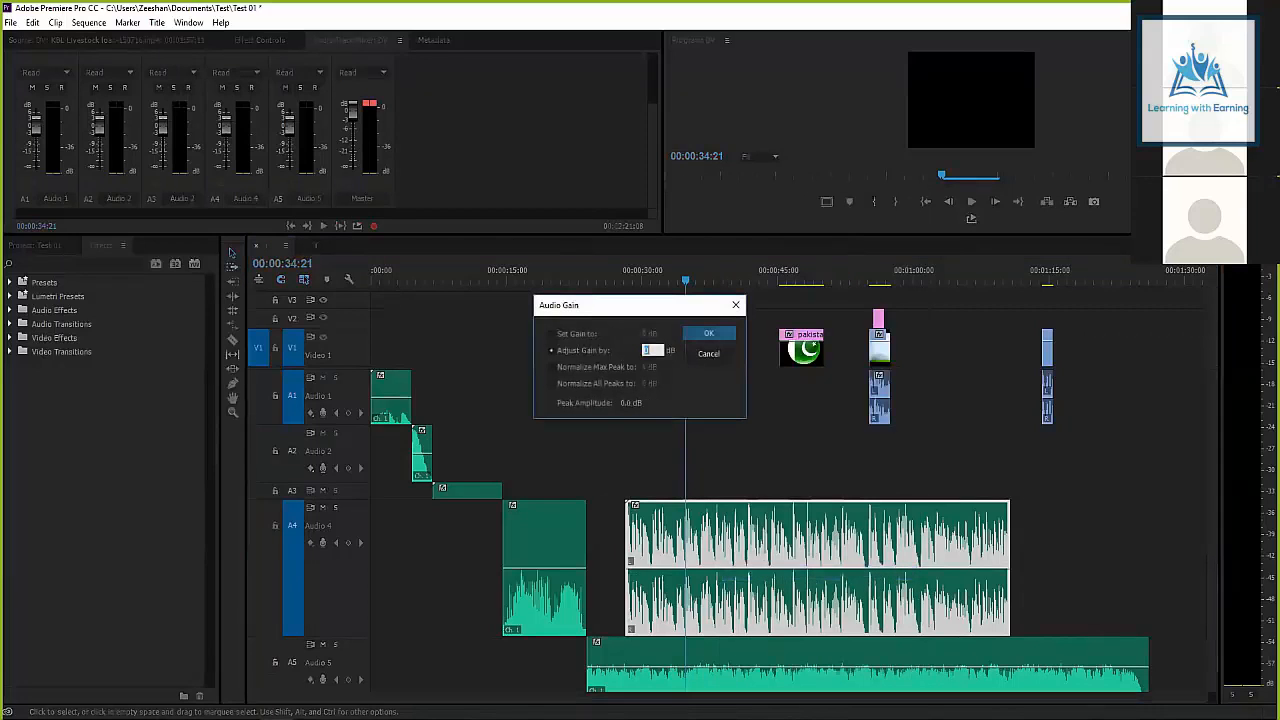
text(-2)
key(Return)
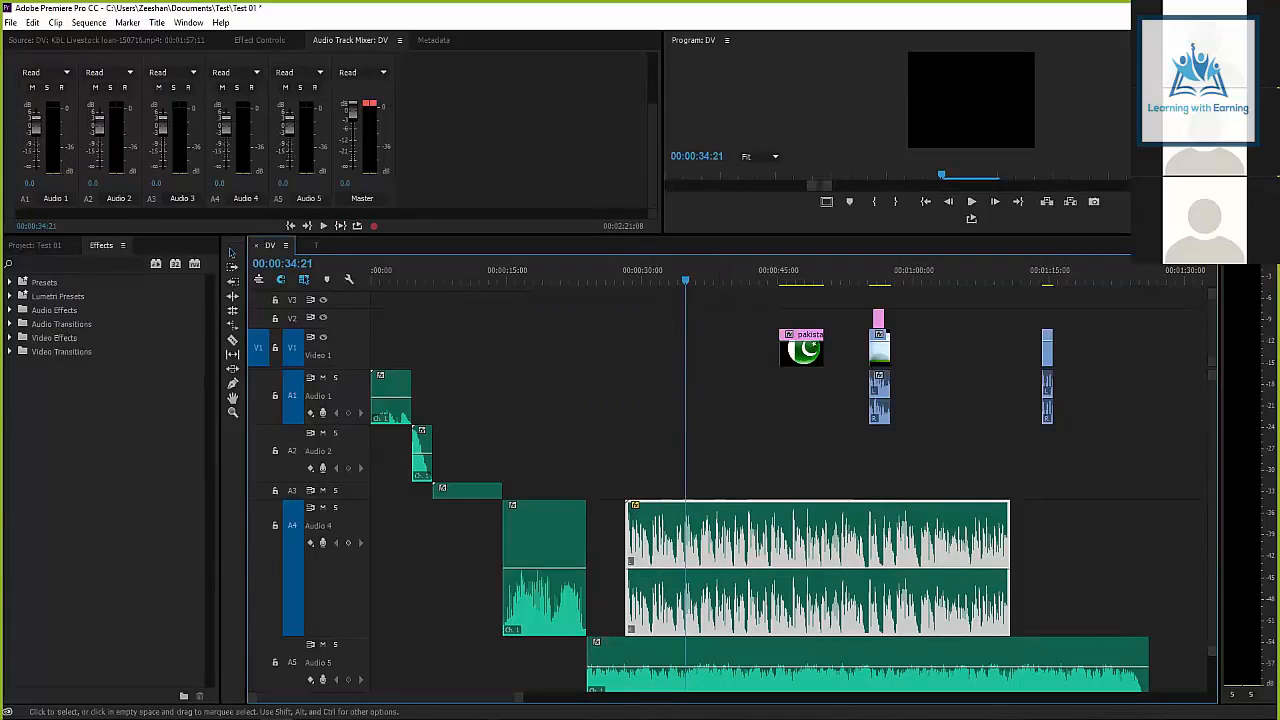
Play the KBL Livestock loan clip on track A4 around 00:00:44 to 00:00:46 and check its levels in the mixer.
key(Down)
key(space)
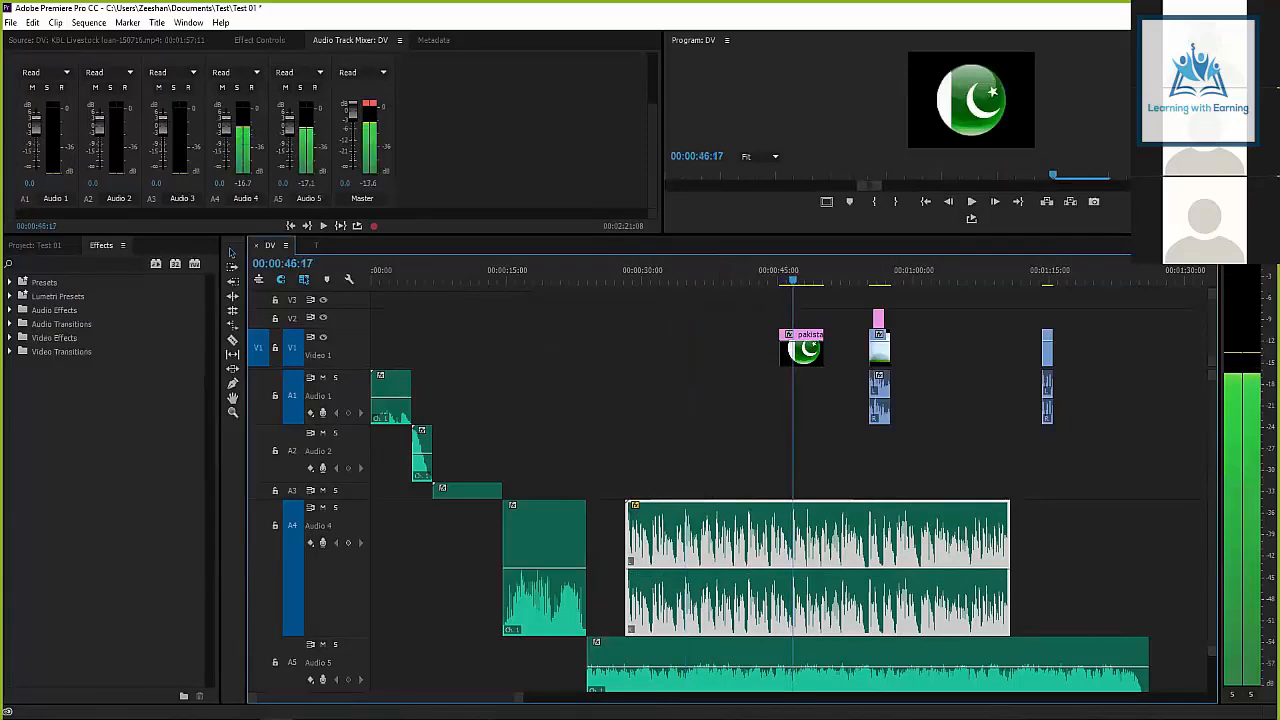
key(=)
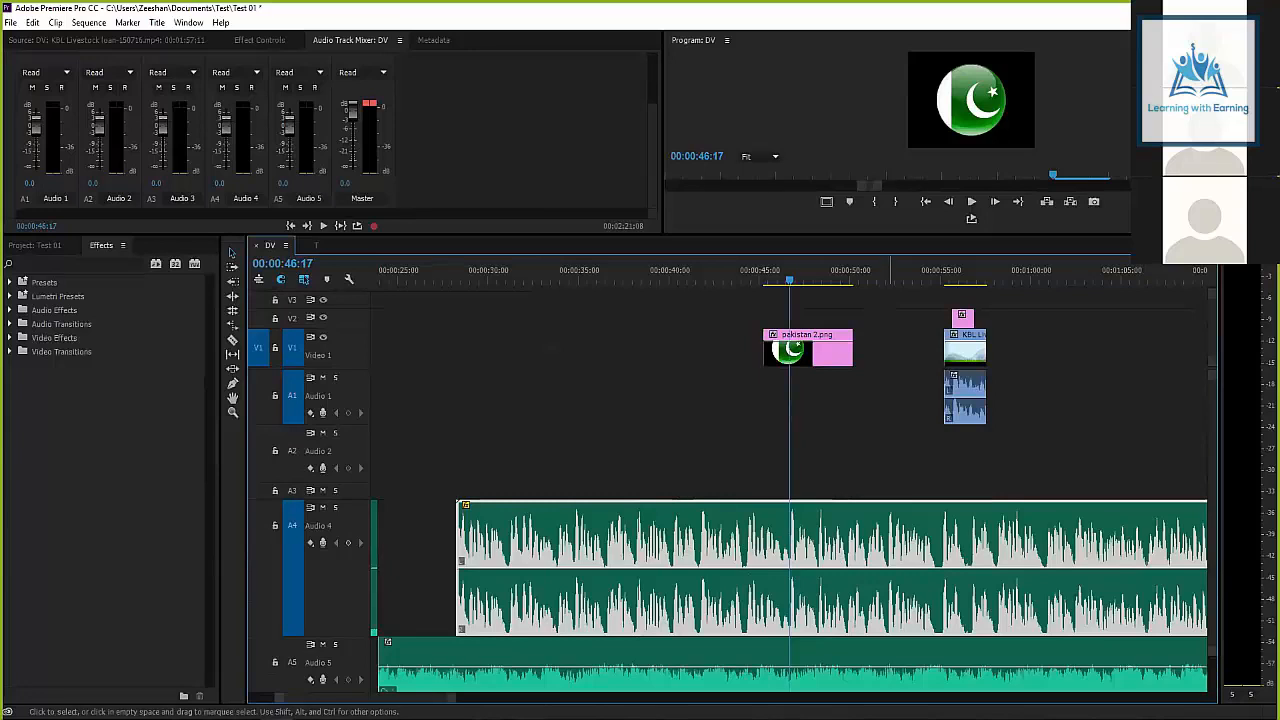
key(space)
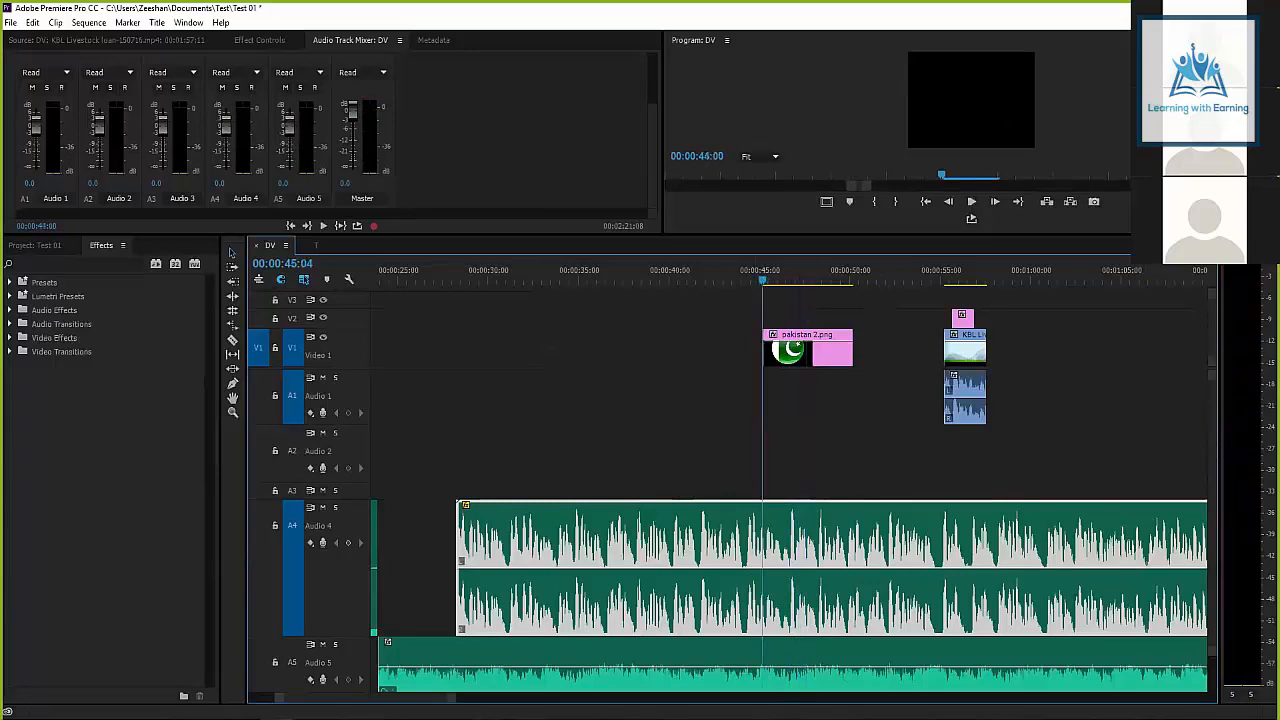
key(shift+k)
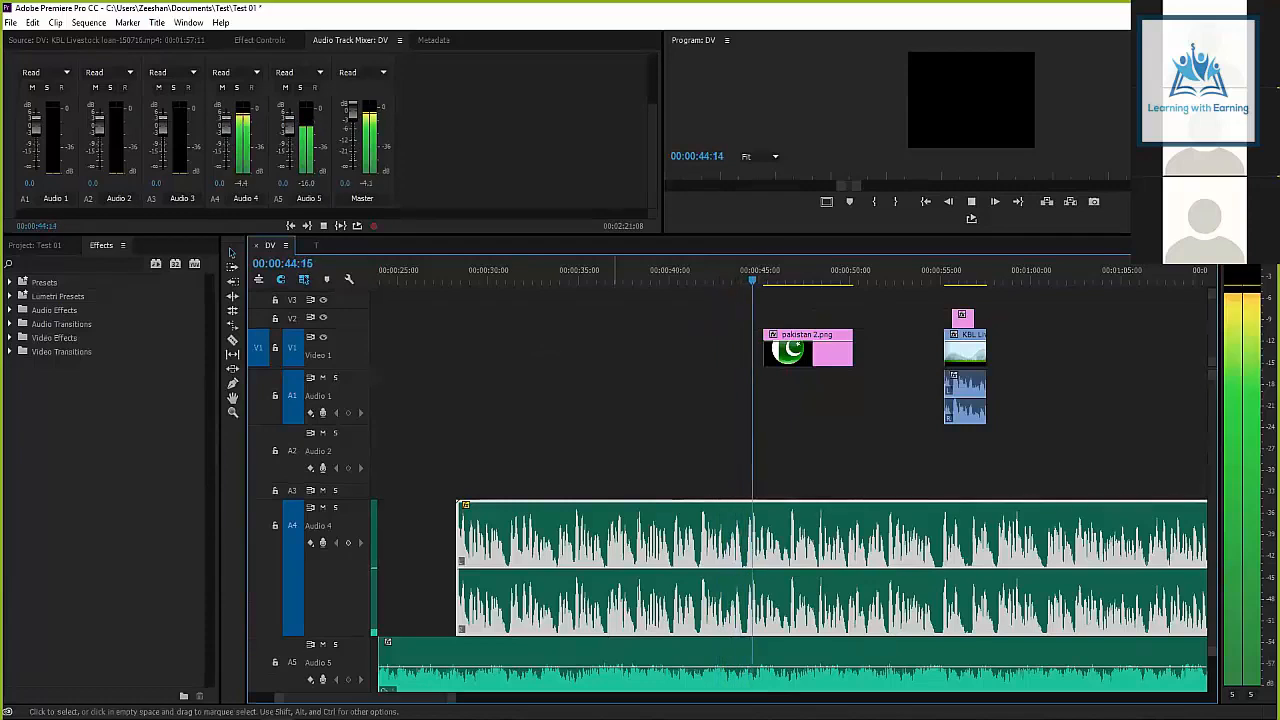
key(space)
key(minus)
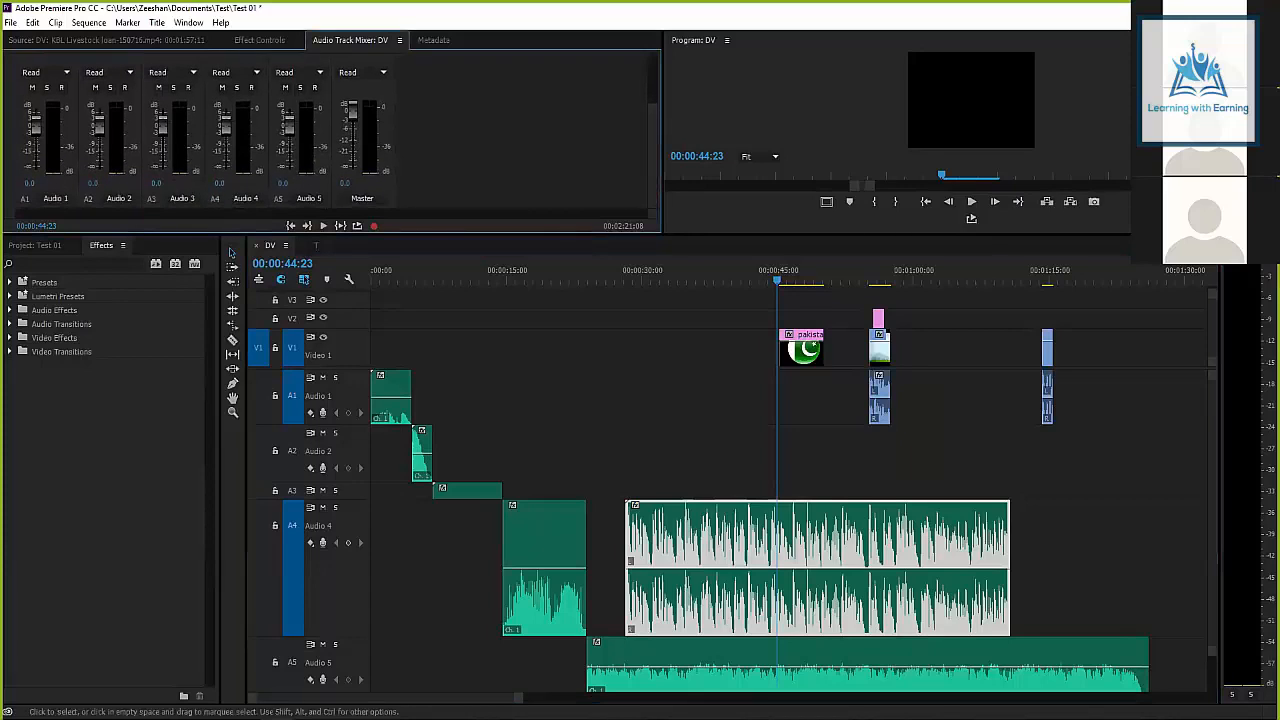
Play from about 00:00:26:18 to check the long A5 clip's level in the mixer before the KBL Livestock loan clip joins it.
click(729, 279)
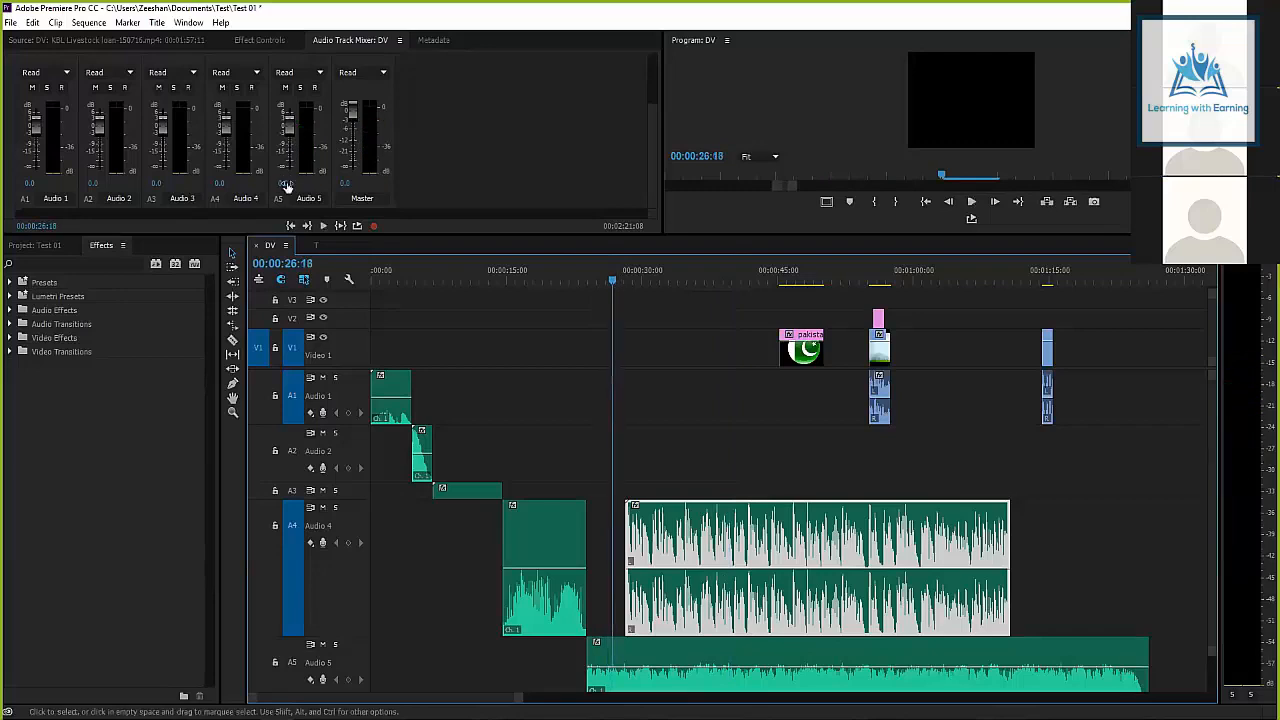
click(631, 654)
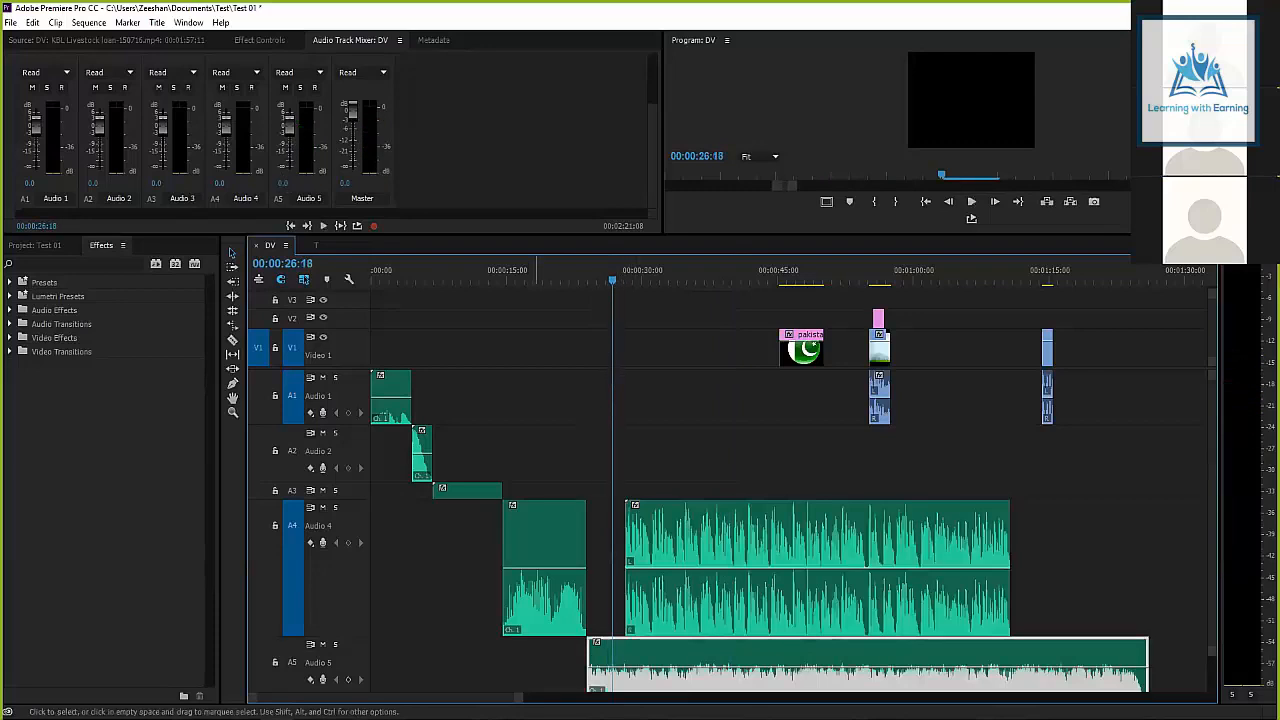
click(537, 545)
key(space)
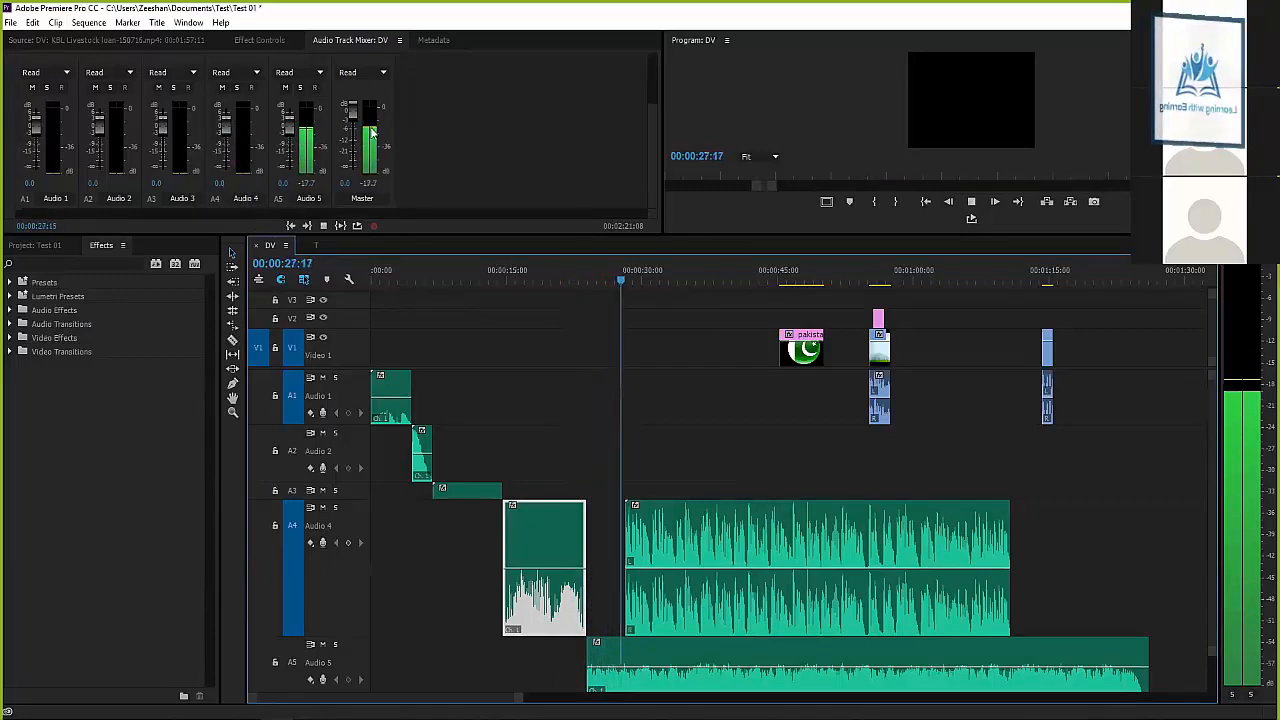
key(space)
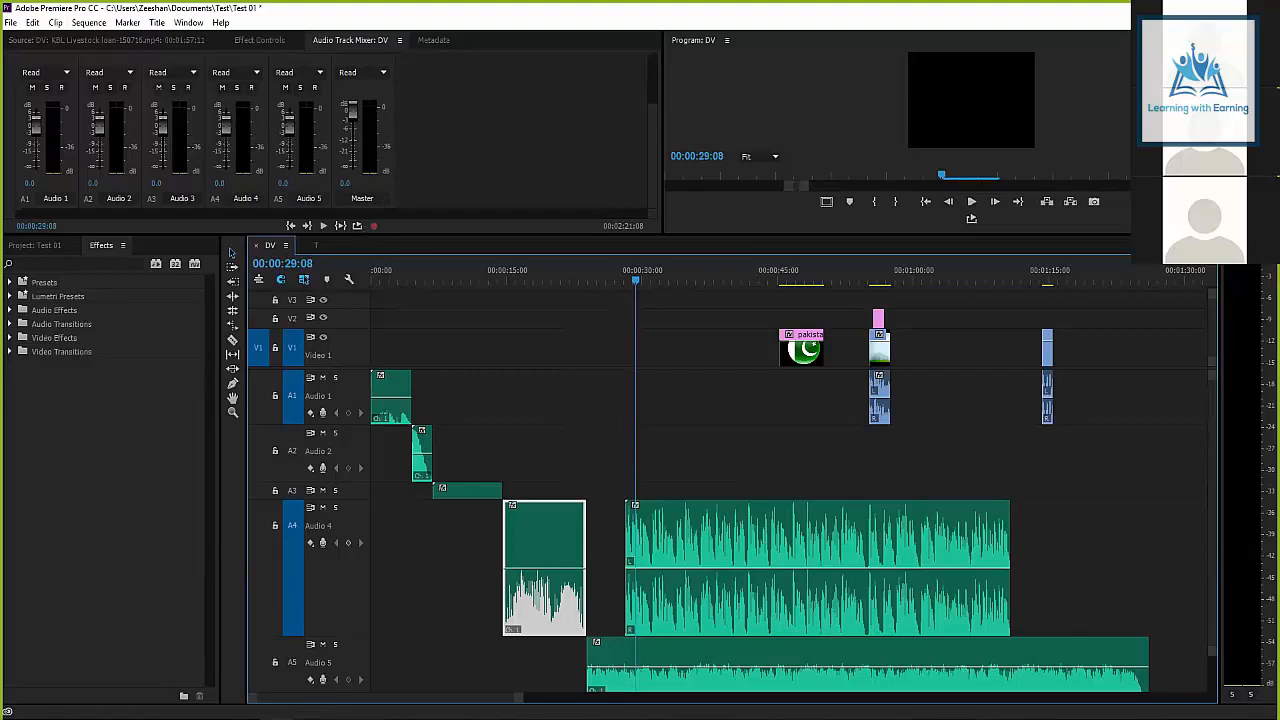
Enlarge the mixer area and resize the timeline tracks so all five audio tracks fit with their waveforms.
drag(230, 252, 231, 314)
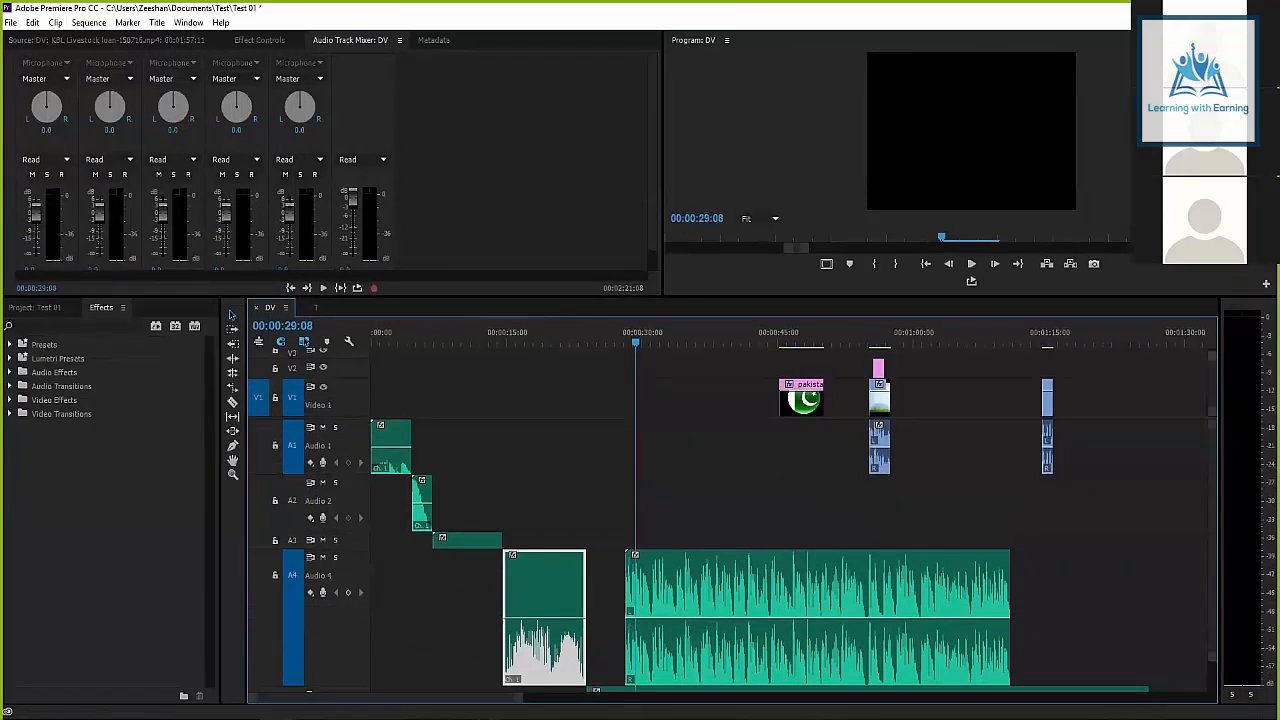
drag(1212, 657, 1212, 630)
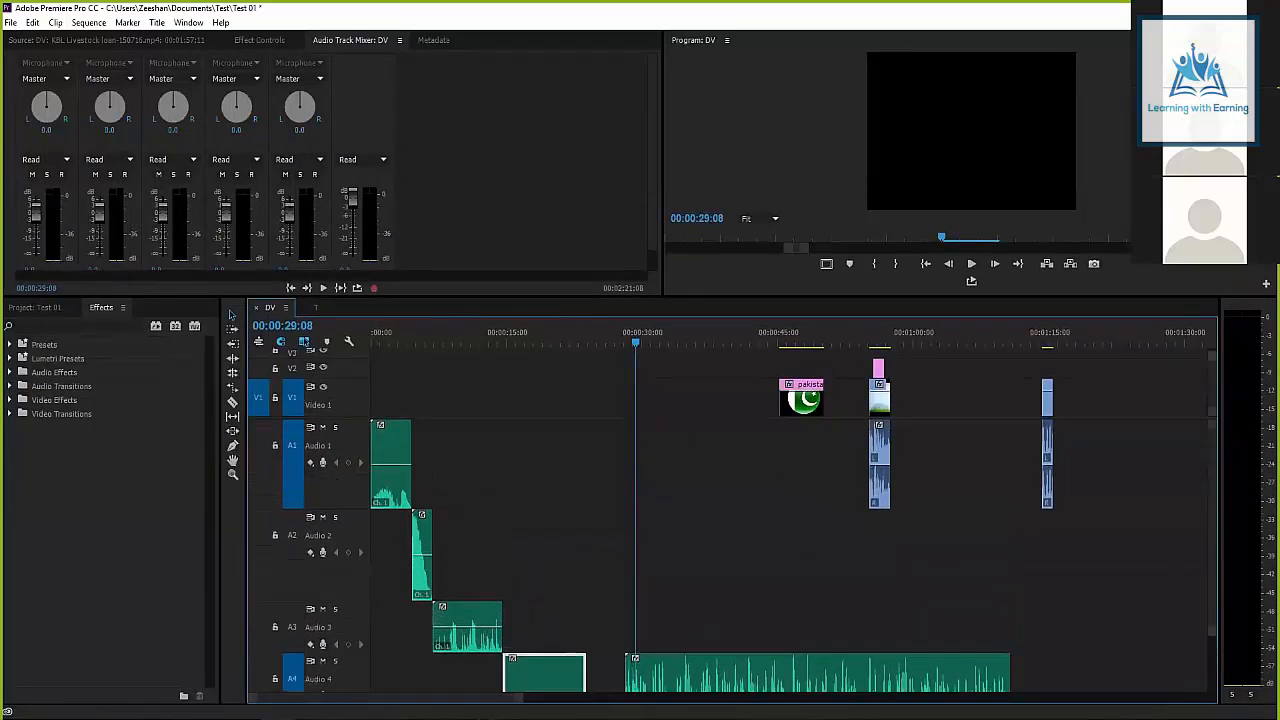
scroll(295, 565, up, 1)
scroll(295, 565, down, 8)
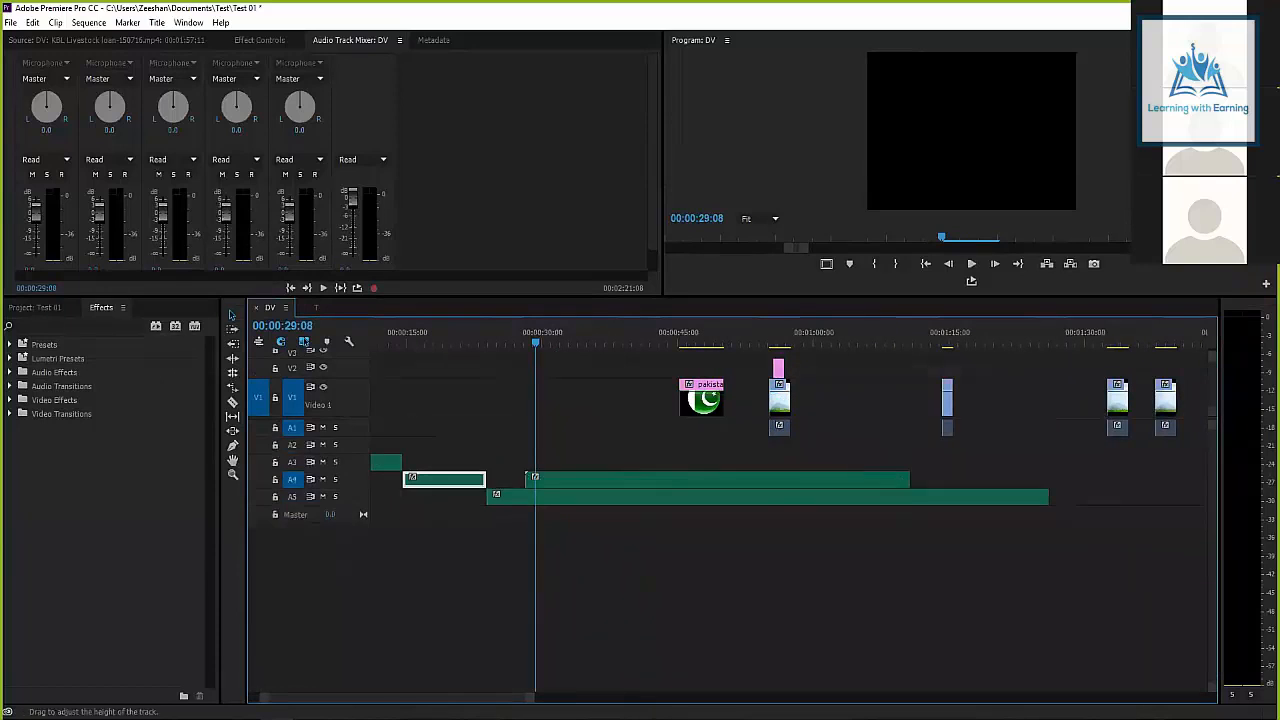
scroll(295, 565, up, 8)
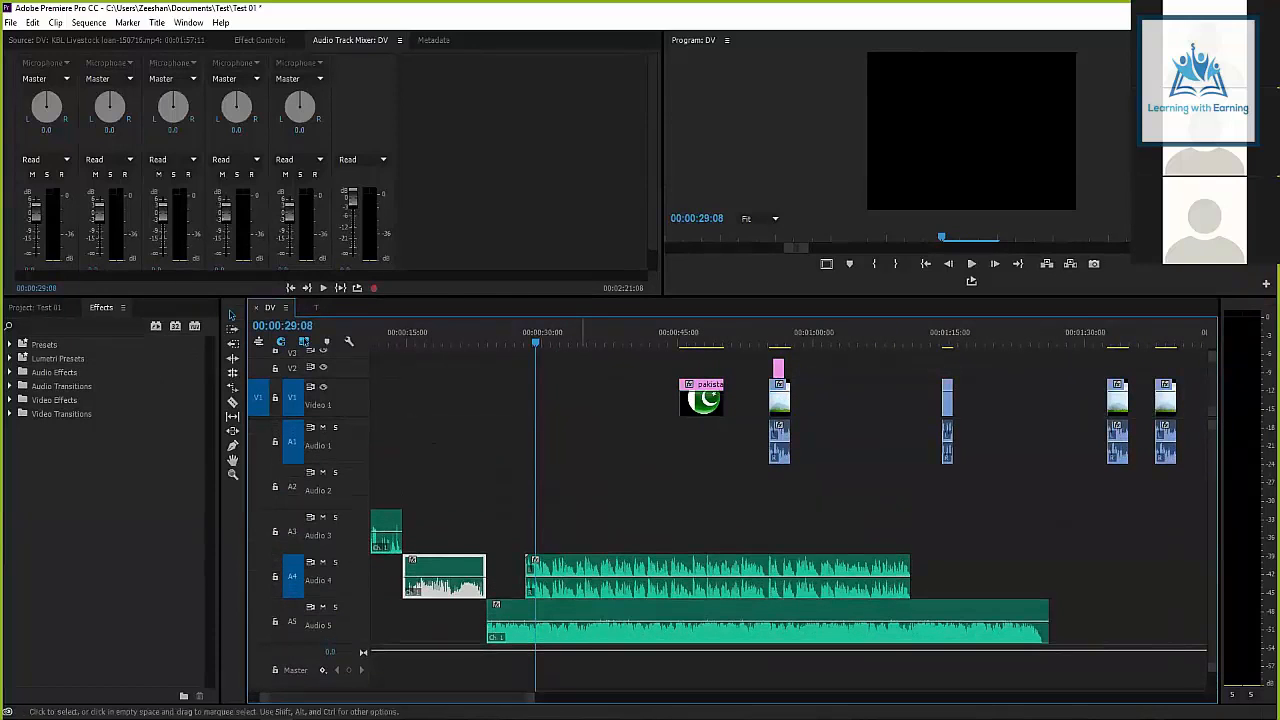
scroll(295, 565, down, 8)
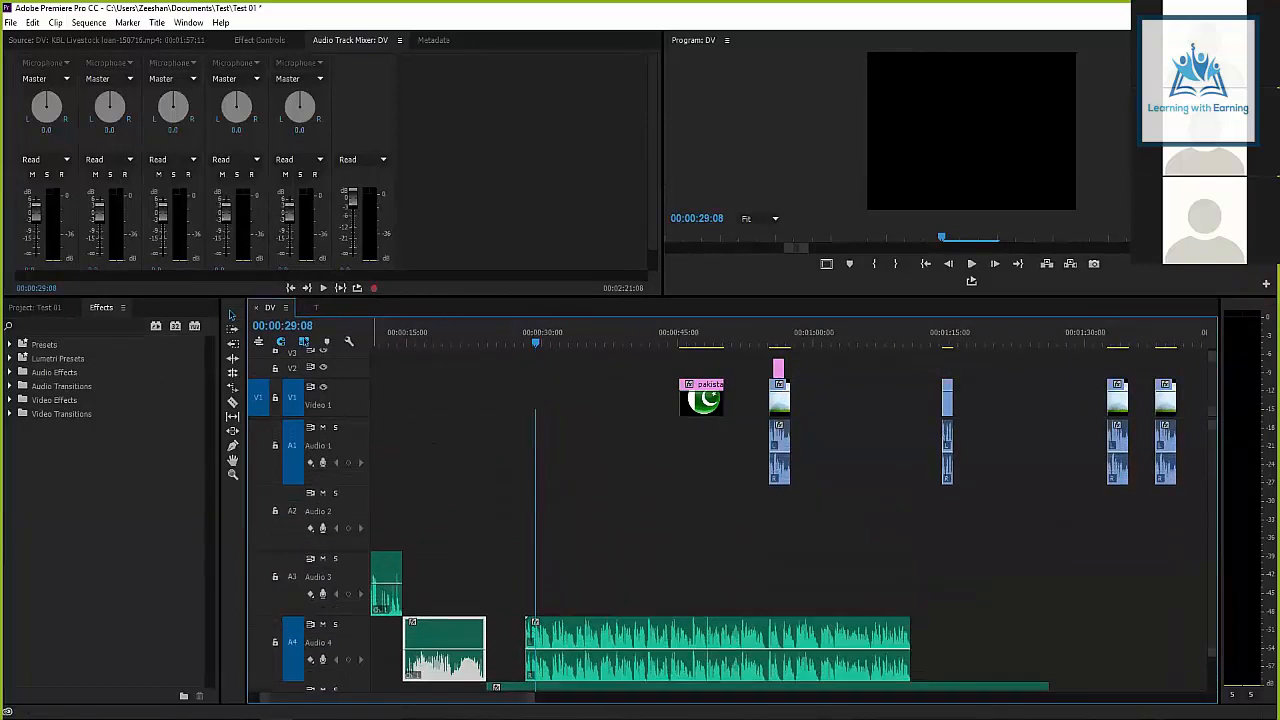
scroll(295, 565, up, 8)
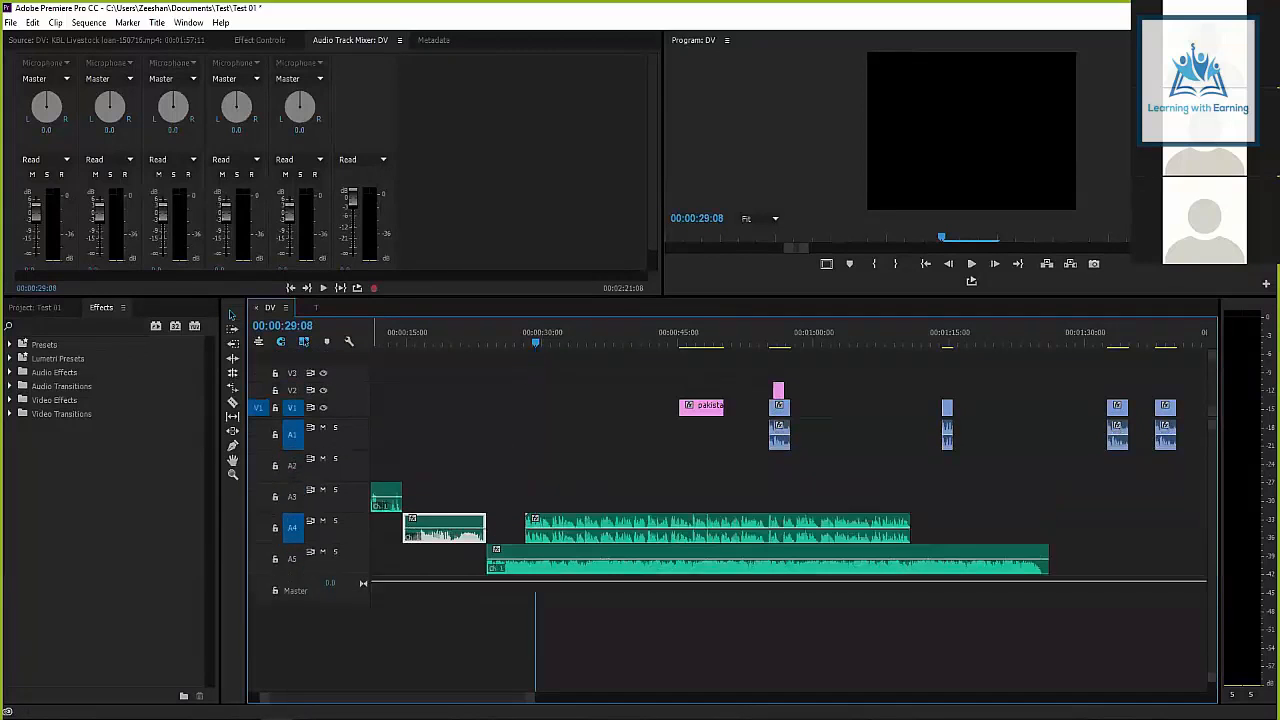
Play in short stretches from about 00:00:25:10 to 00:00:35:19 and compare the A4, A5 and Master levels.
click(454, 334)
key(space)
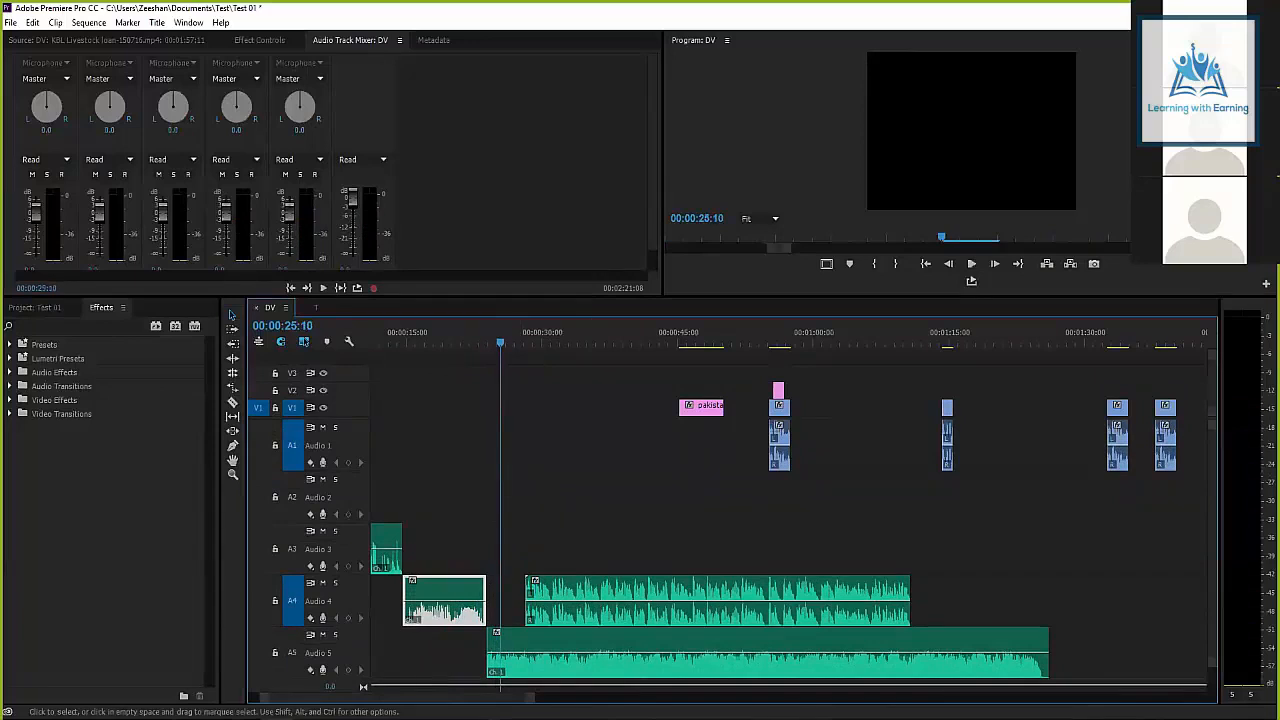
key(space)
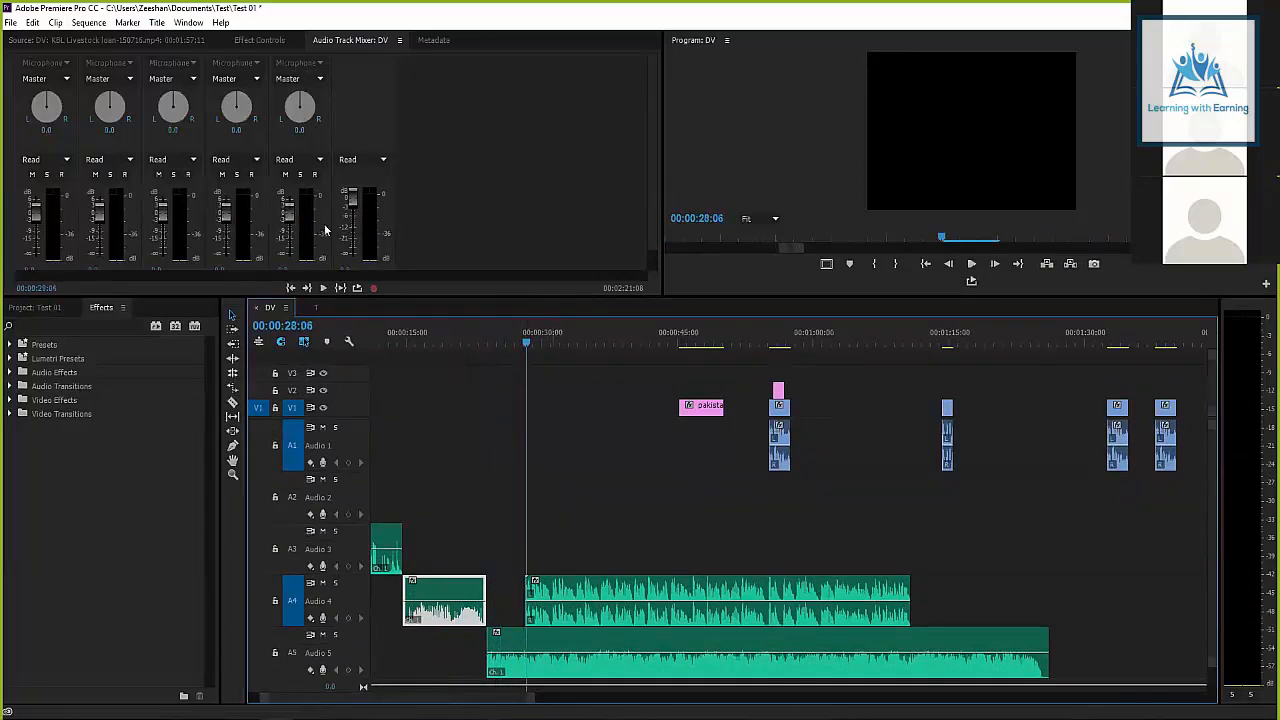
key(space)
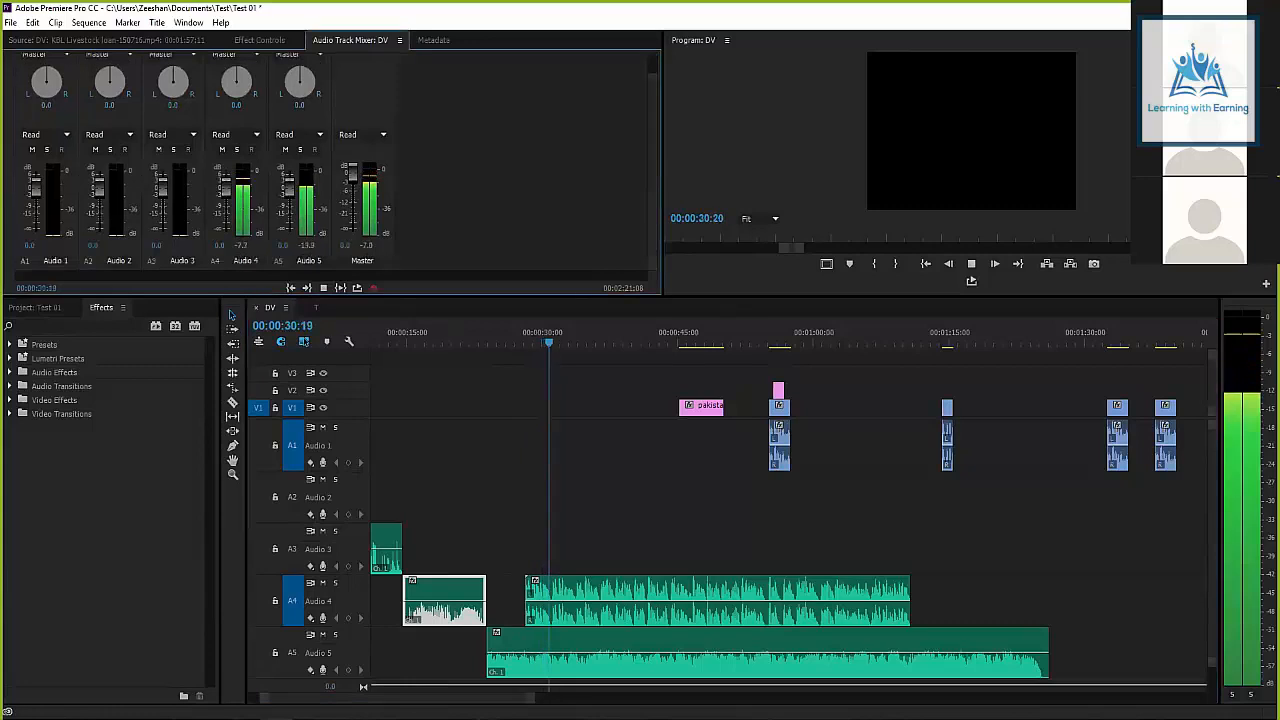
key(space)
key(space)
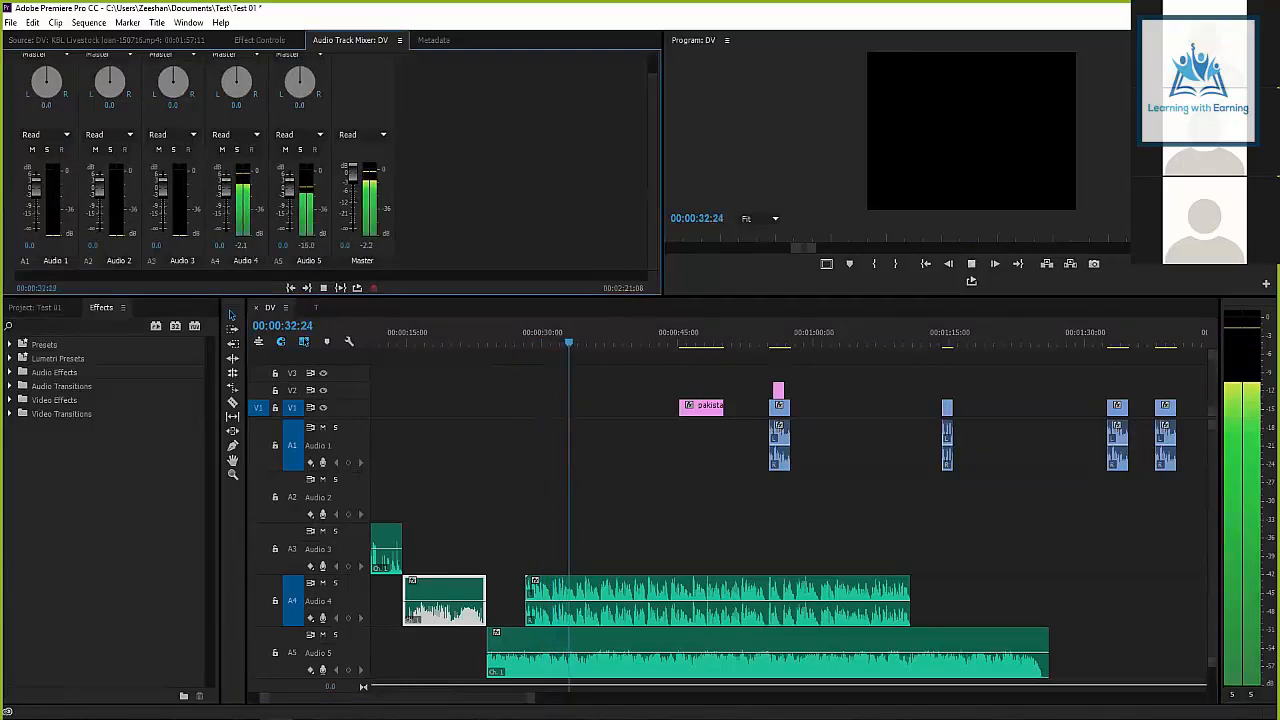
key(space)
key(space)
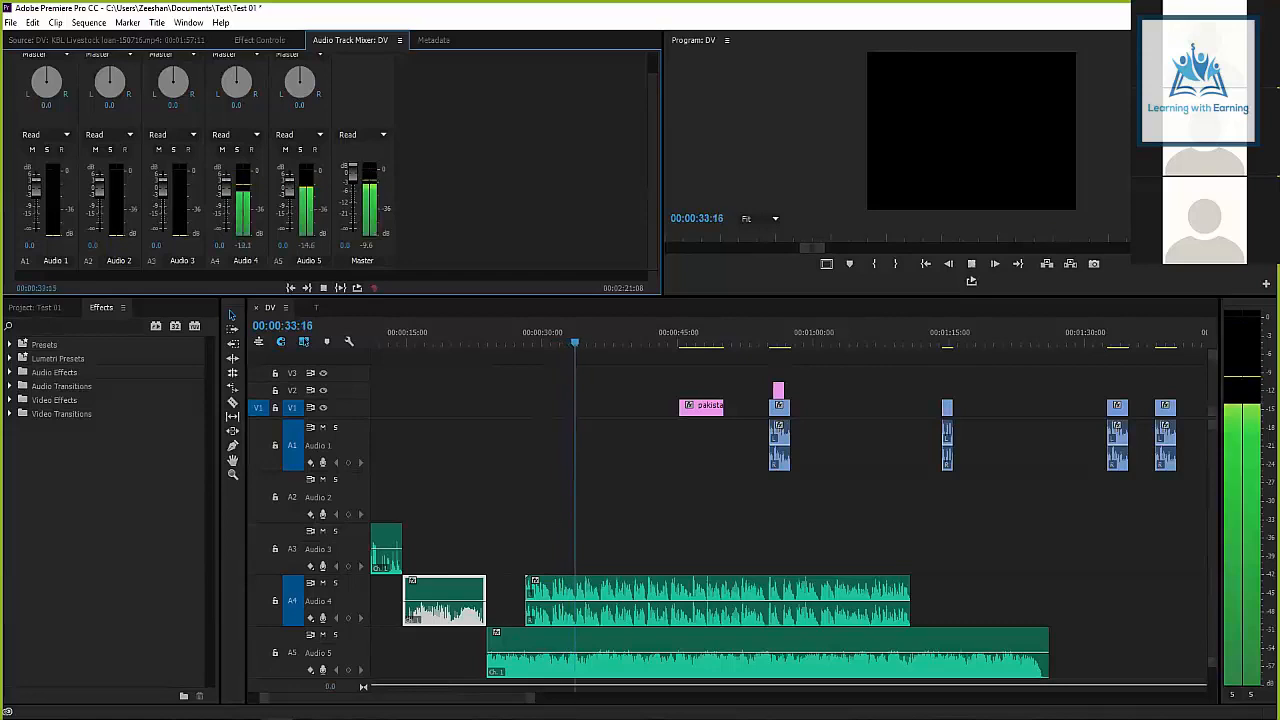
key(space)
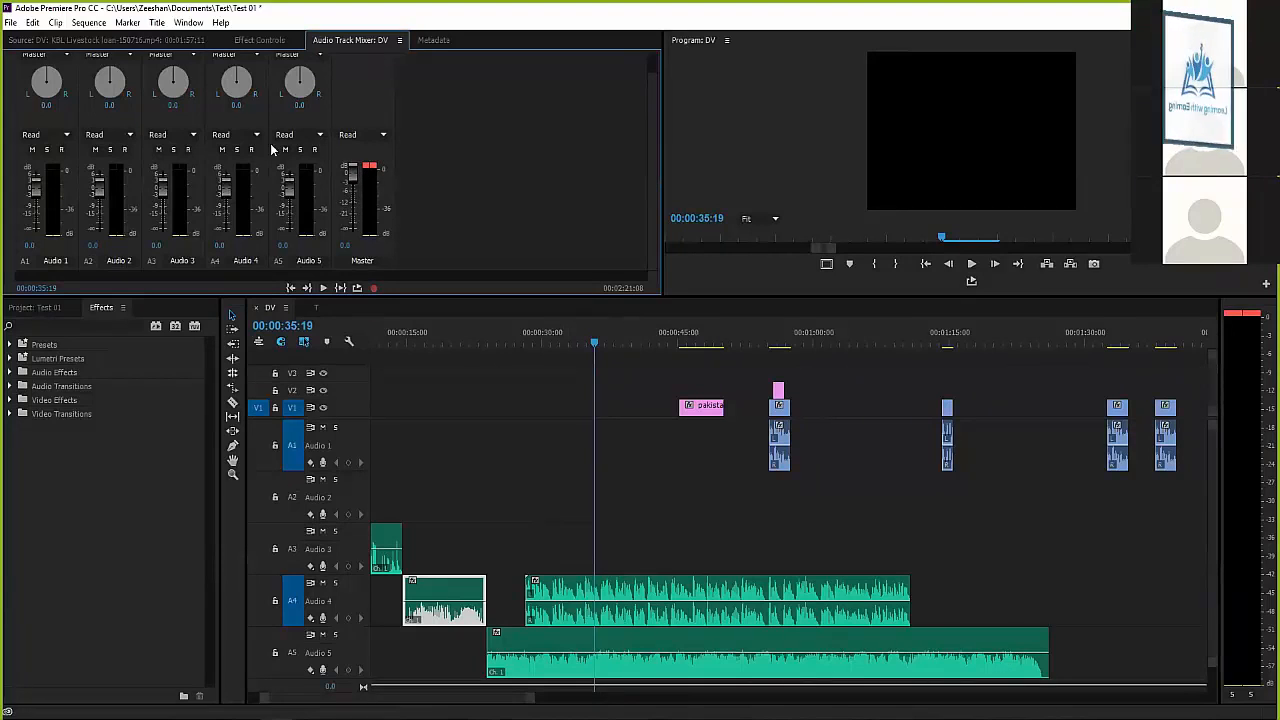
Replay the loud passage around 00:00:34 to 00:00:36, select the long A5 clip and check its level against the Master.
click(578, 332)
key(space)
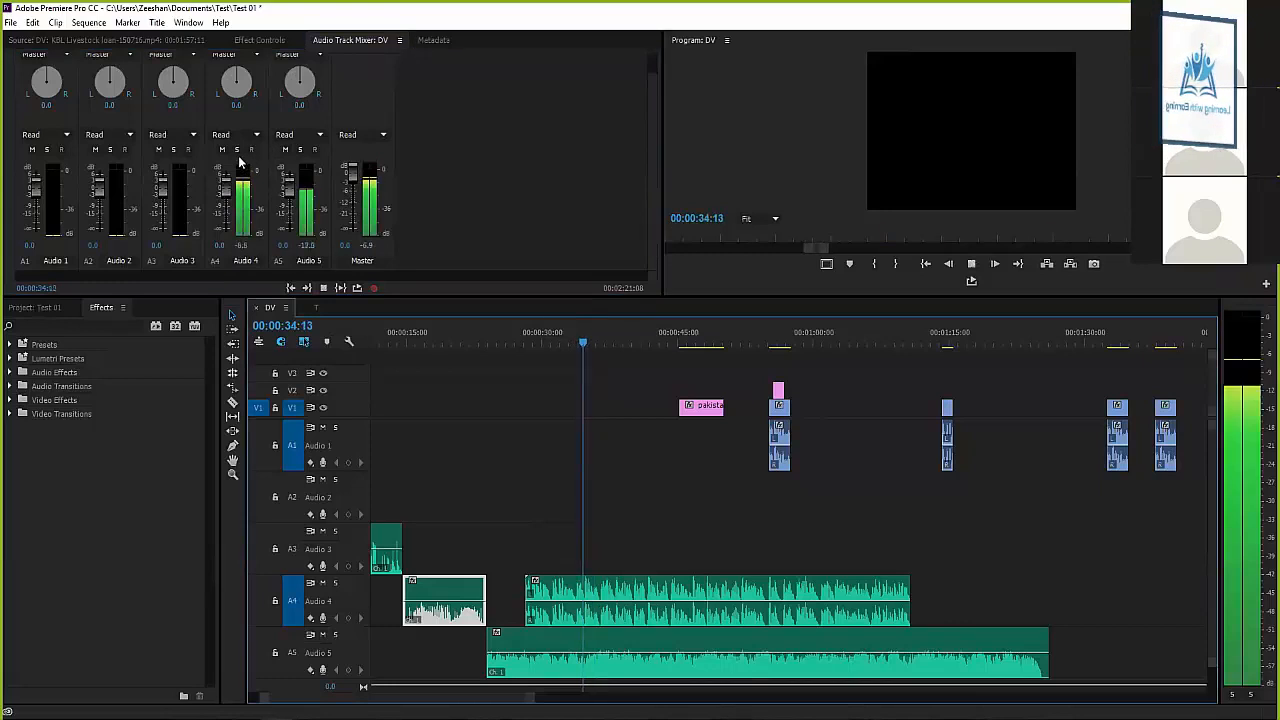
key(space)
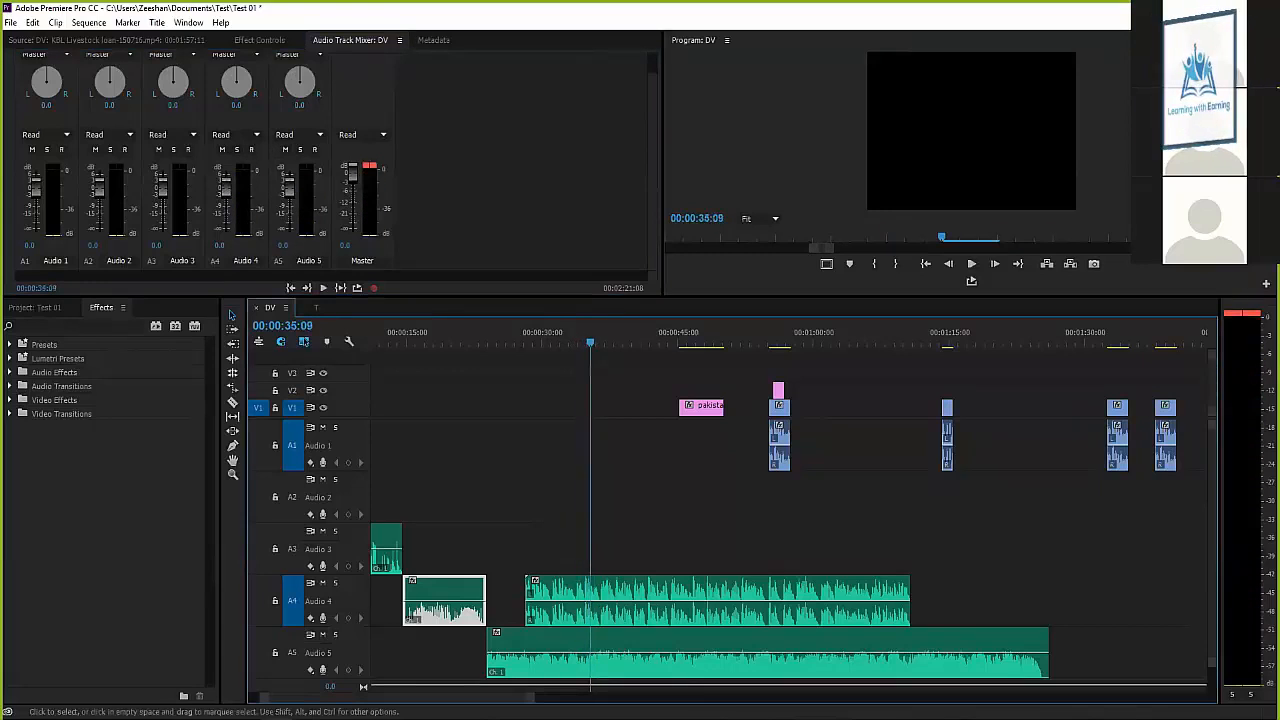
click(566, 652)
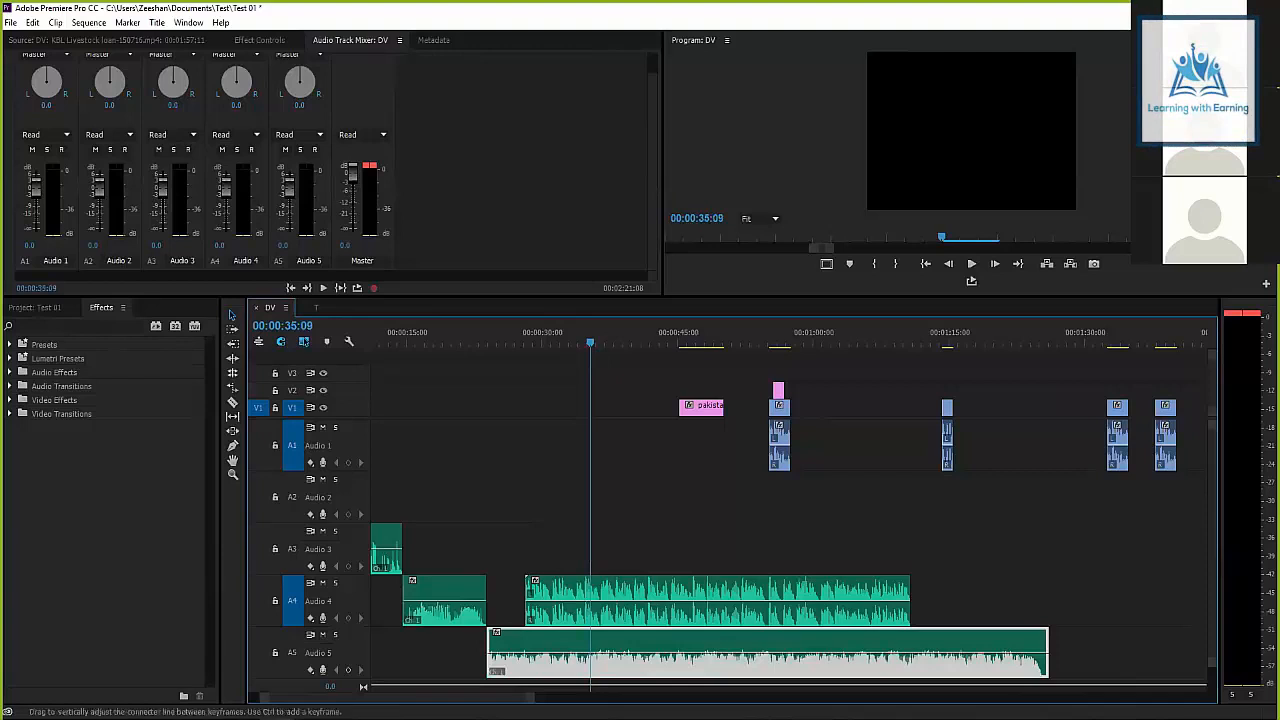
key(space)
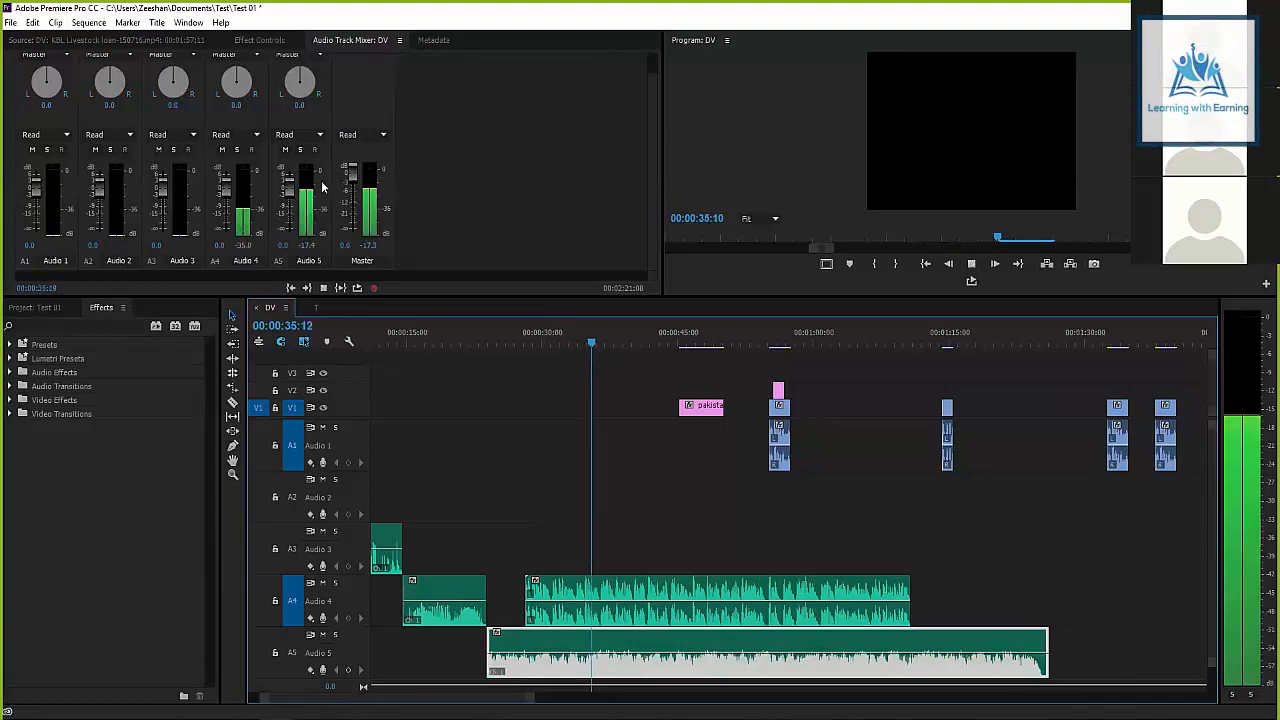
key(space)
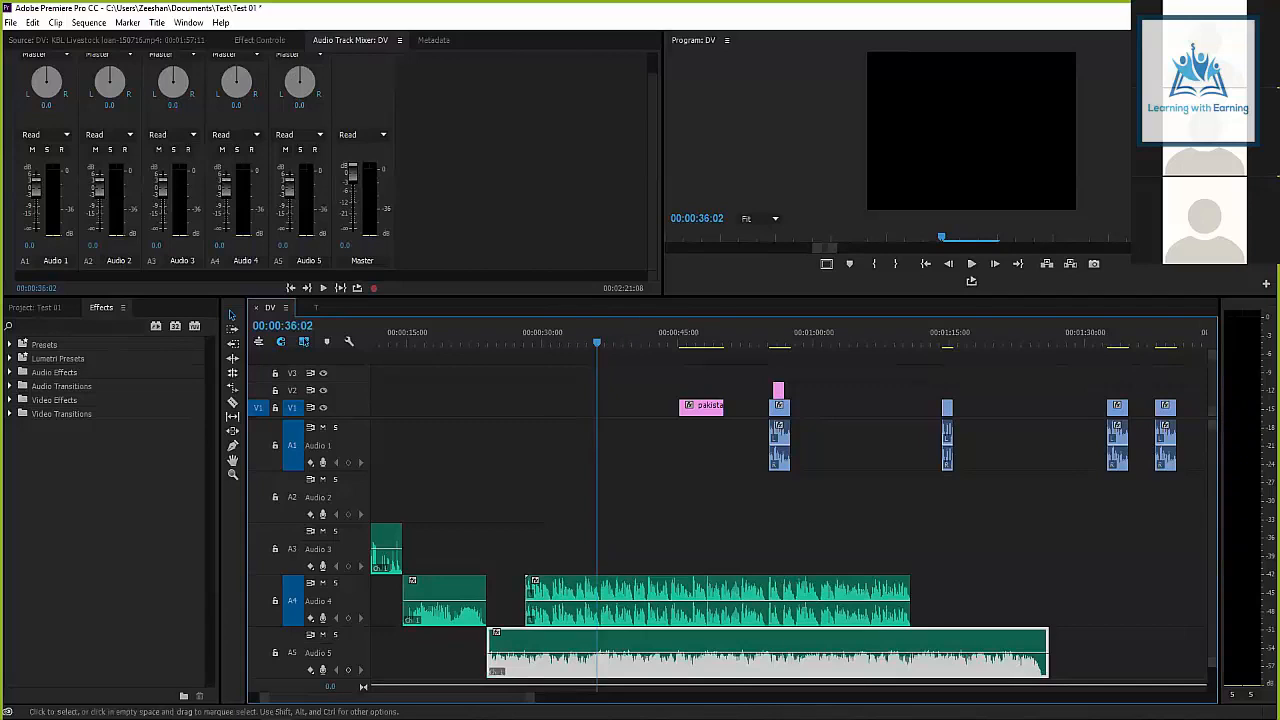
Select the overlapping A4 and A5 clips together and replay from 00:00:34:13 to check the Master meter for clipping.
drag(634, 520, 708, 660)
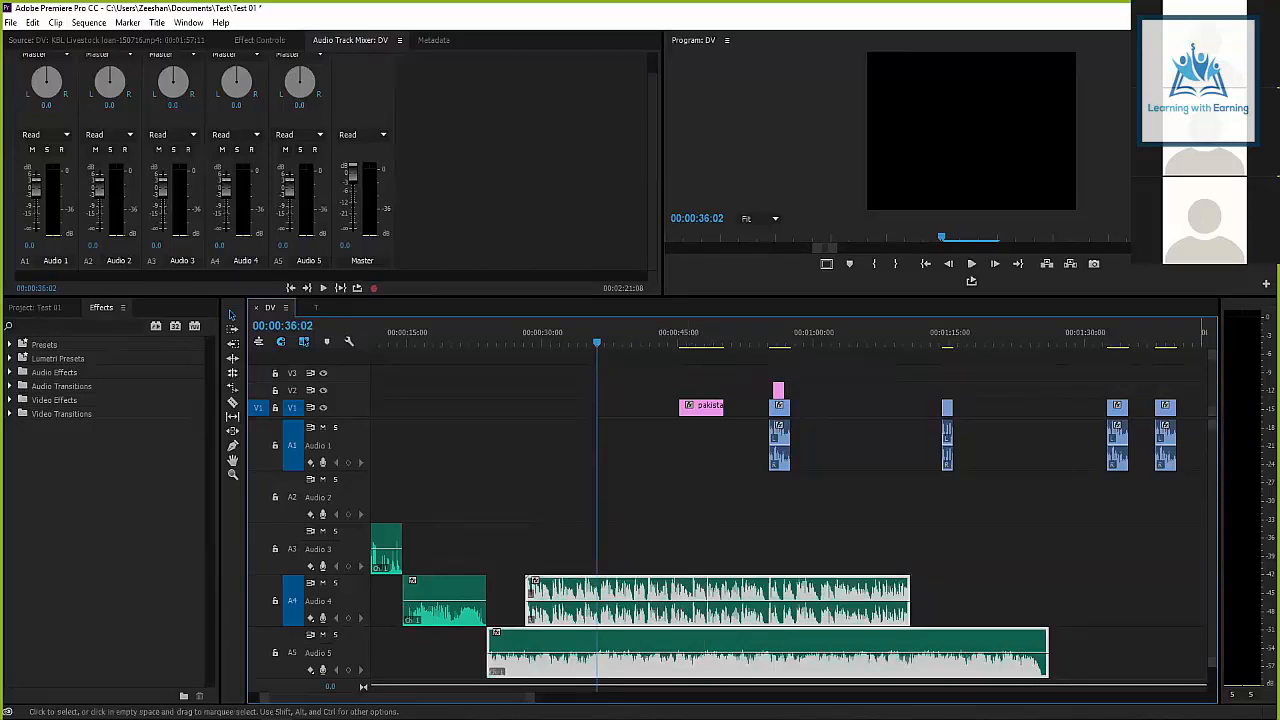
key(space)
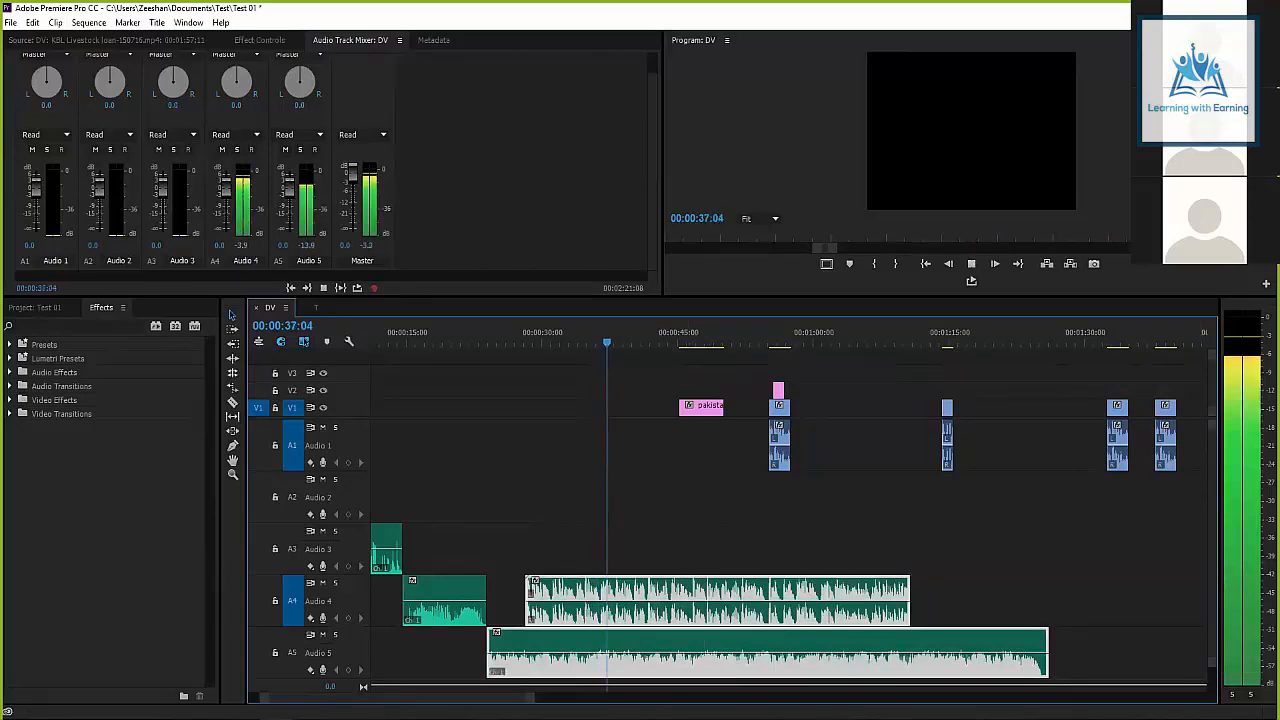
key(j)
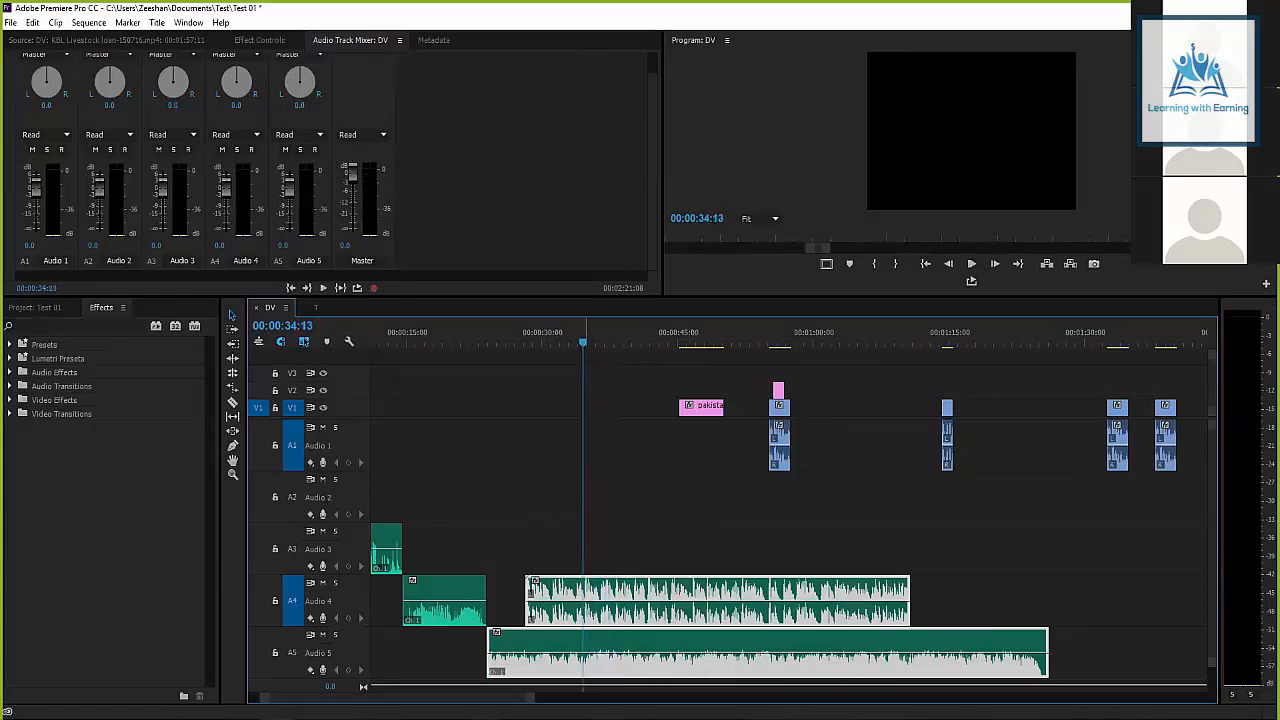
key(l)
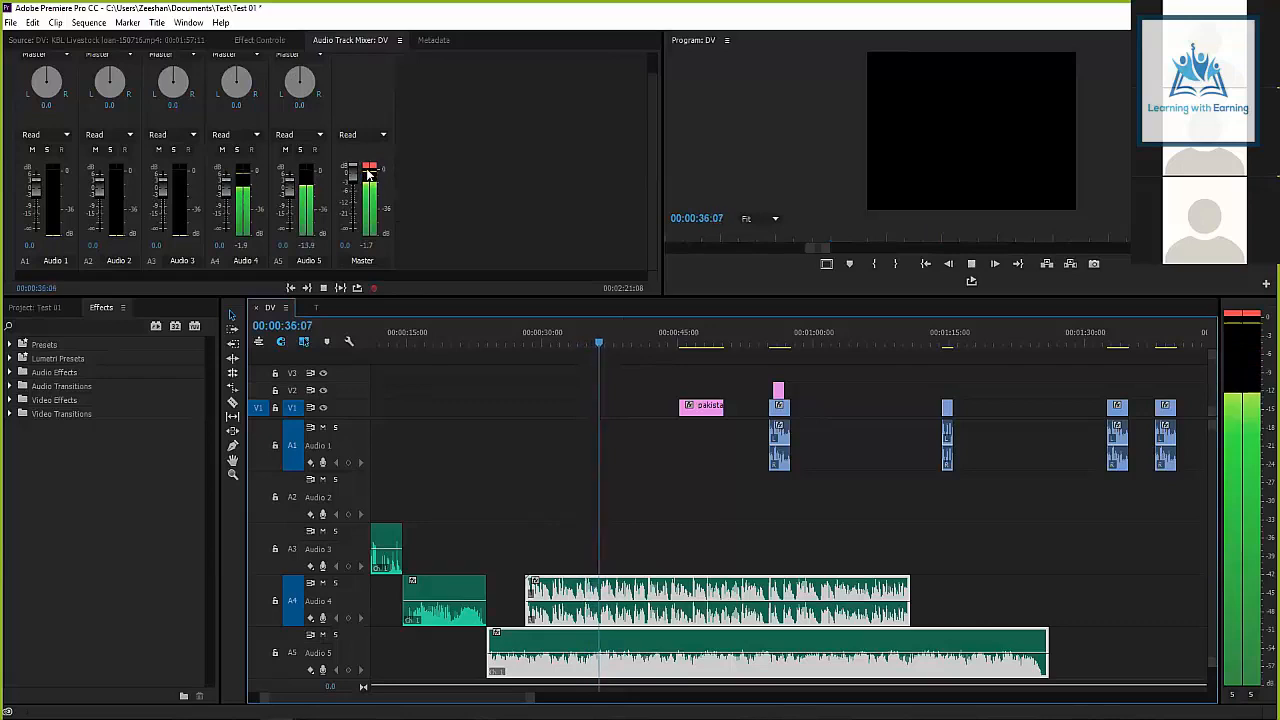
key(k)
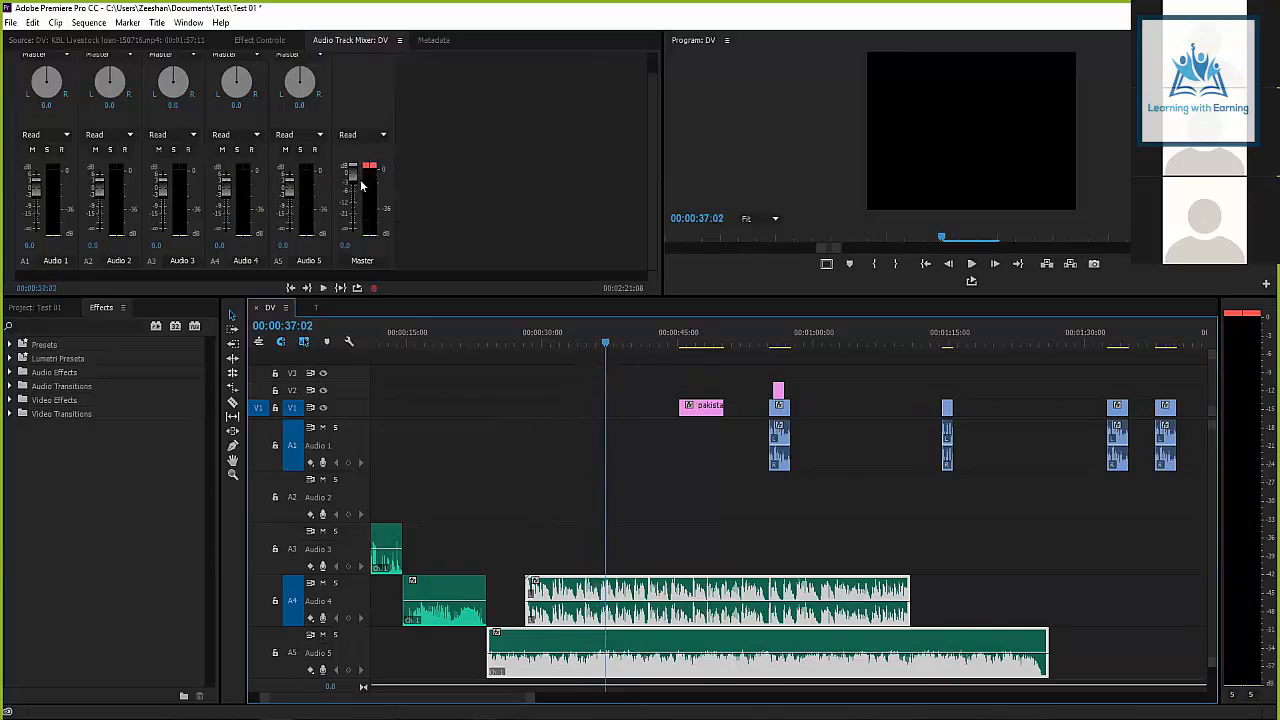
Clear the selection and reselect the KBL Livestock loan clip on A4 together with the long A5 clip.
key(ctrl+shift+a)
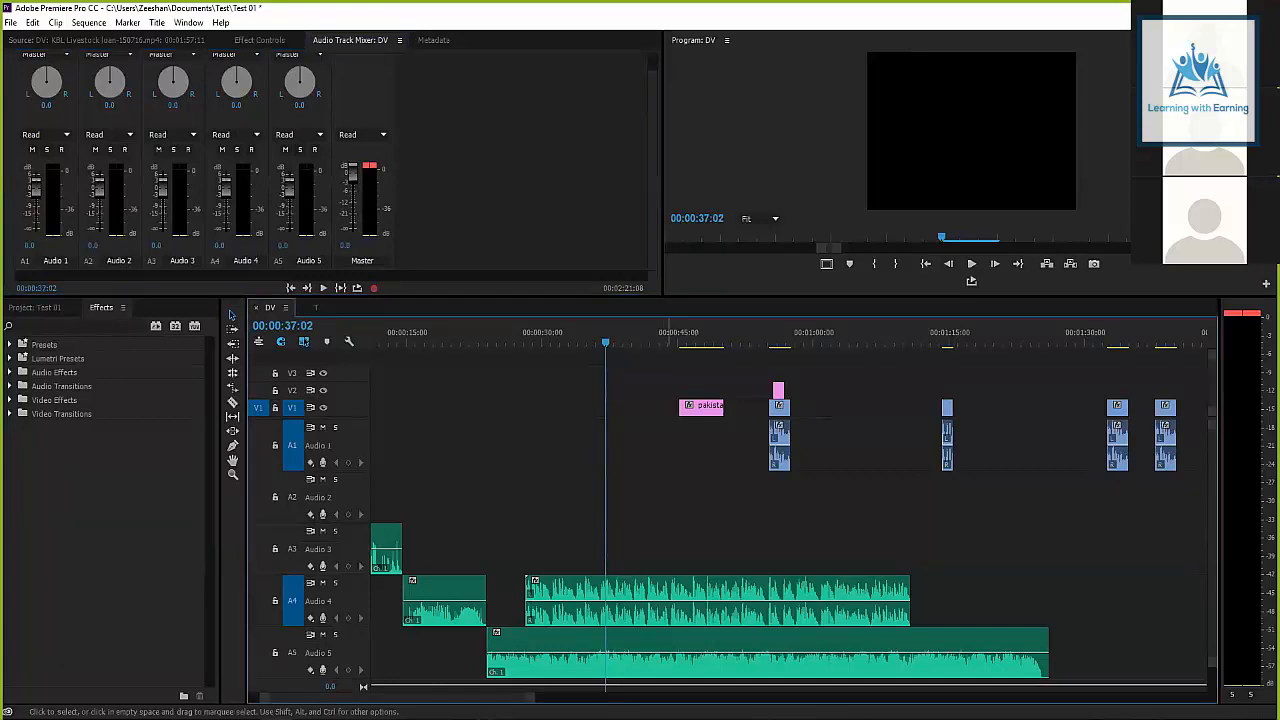
click(715, 600)
right_click(673, 600)
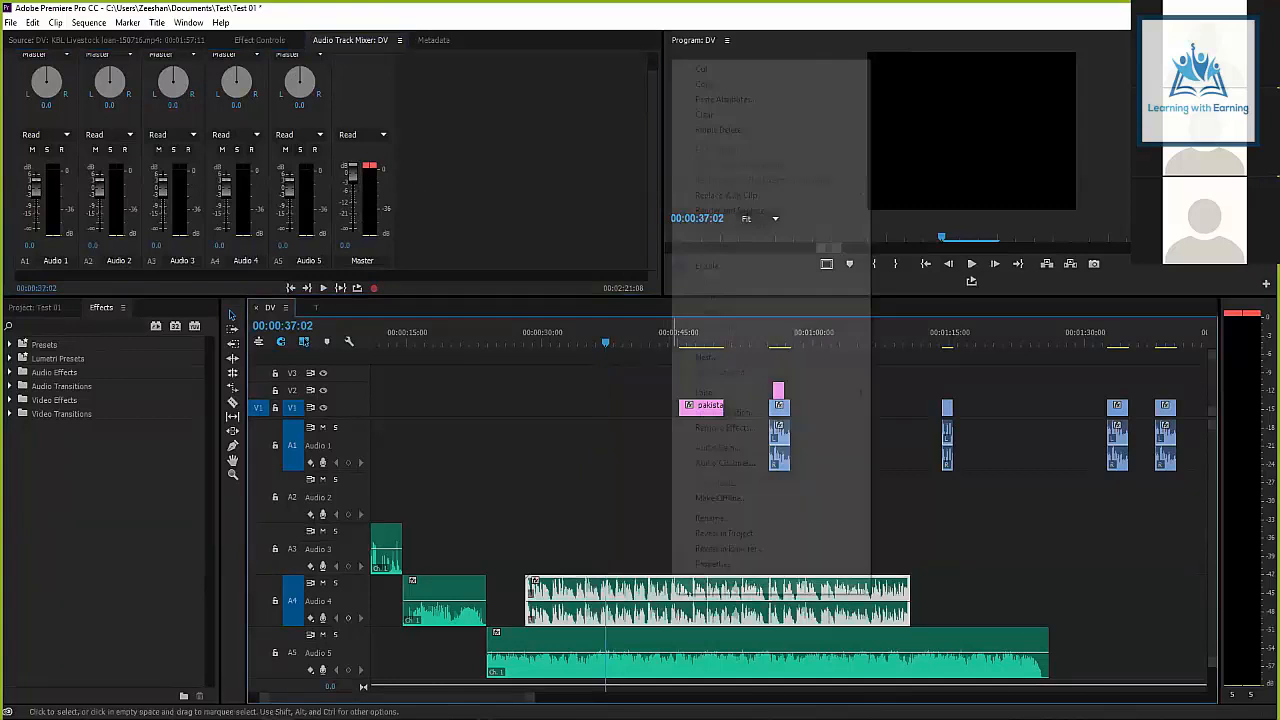
drag(641, 548, 689, 645)
right_click(688, 596)
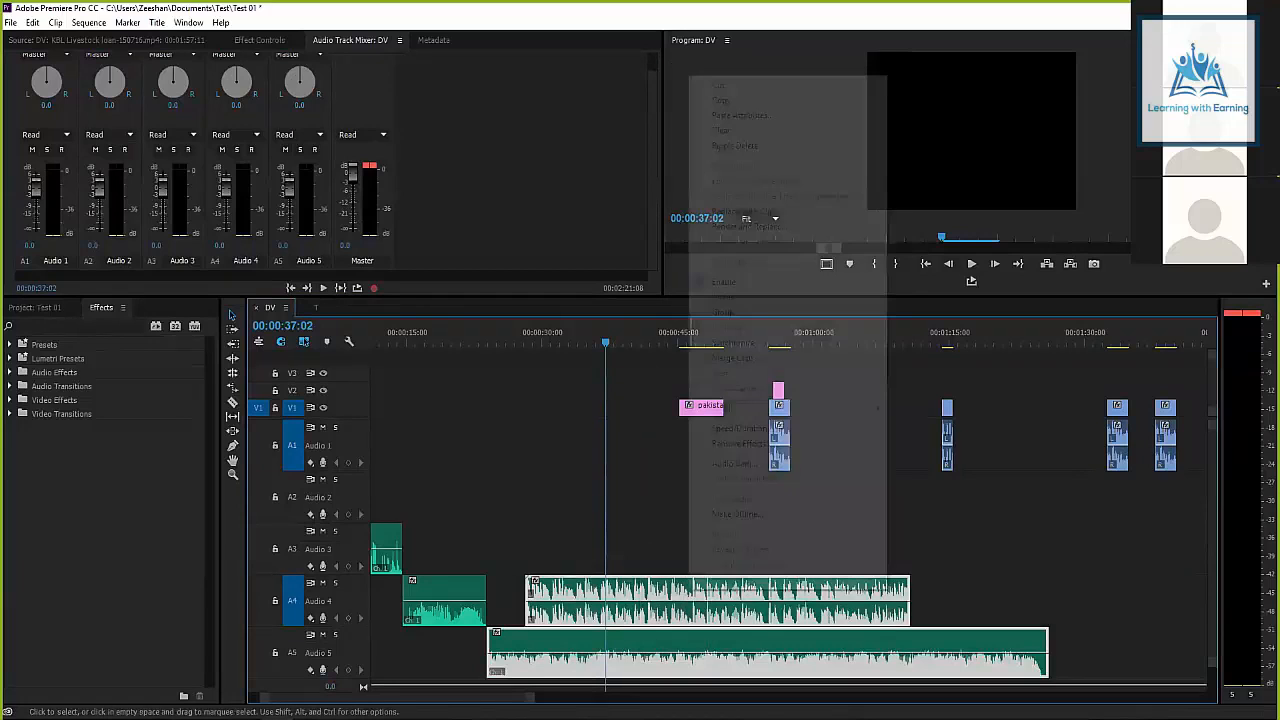
click(250, 198)
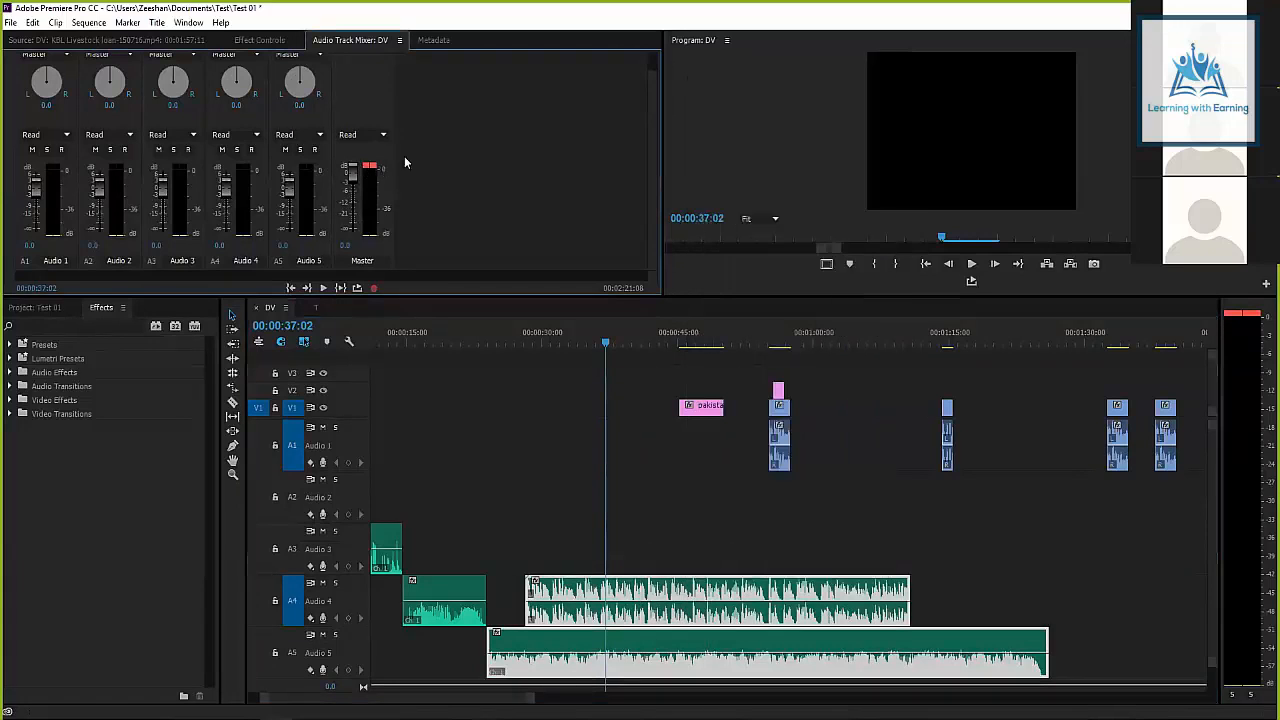
Adjust the audio gain of the KBL Livestock loan clip on A4 alone and replay from 00:00:37:02 to check the levels.
click(232, 314)
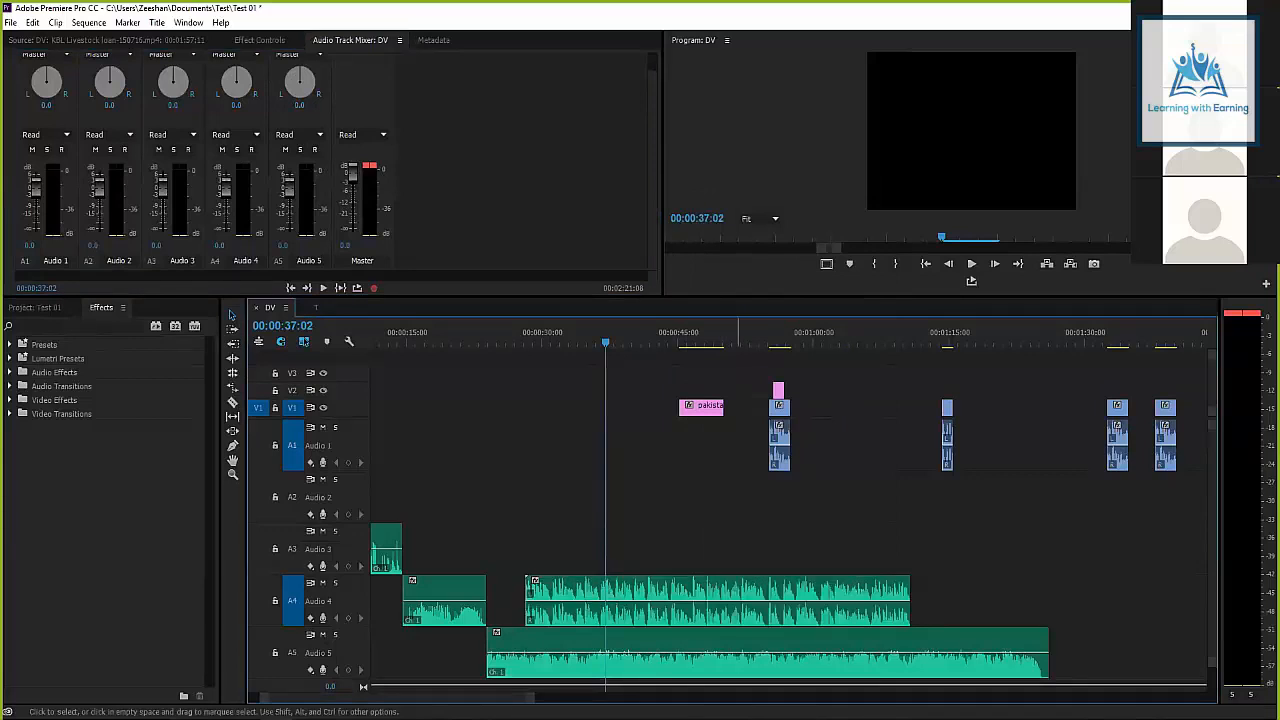
right_click(638, 588)
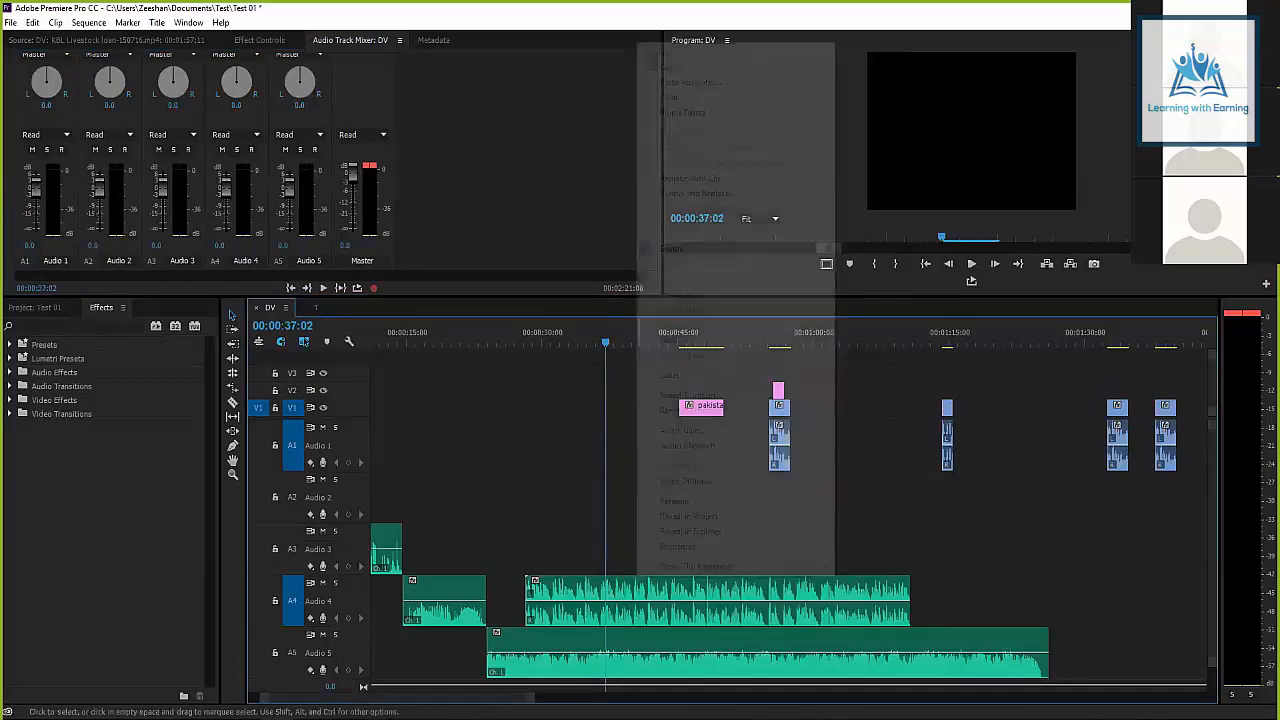
click(682, 430)
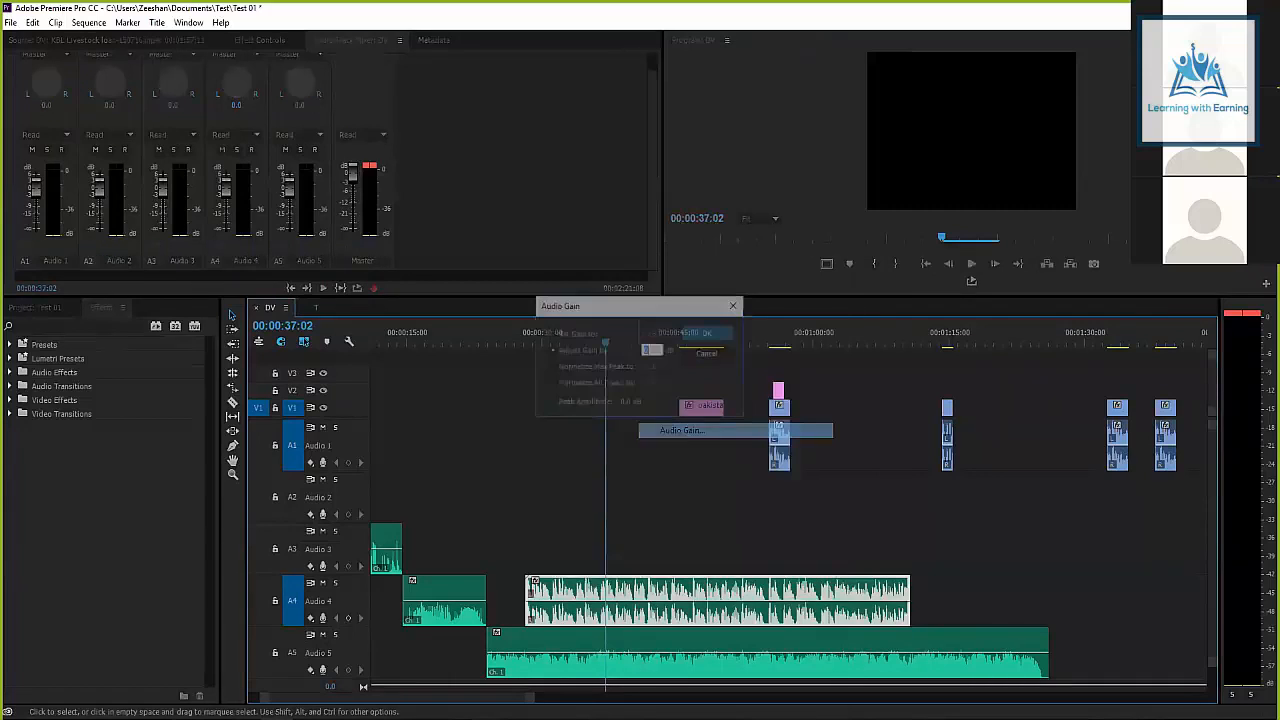
click(708, 331)
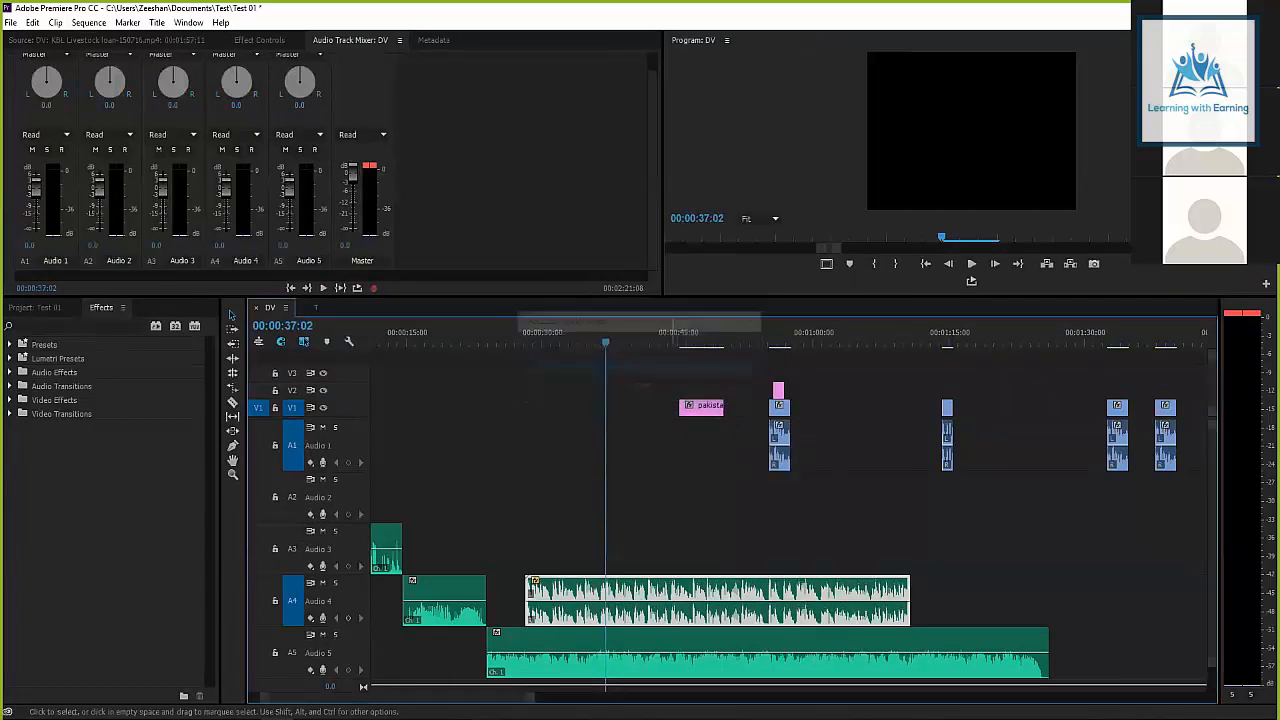
key(space)
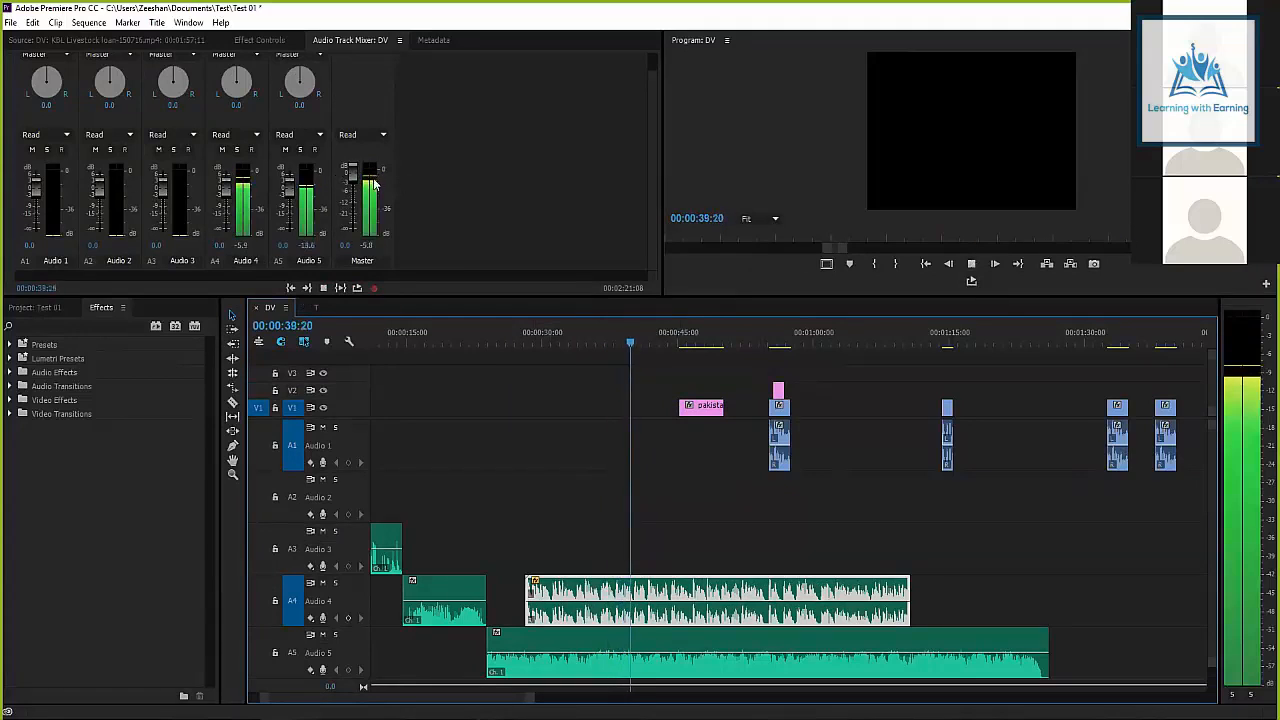
key(space)
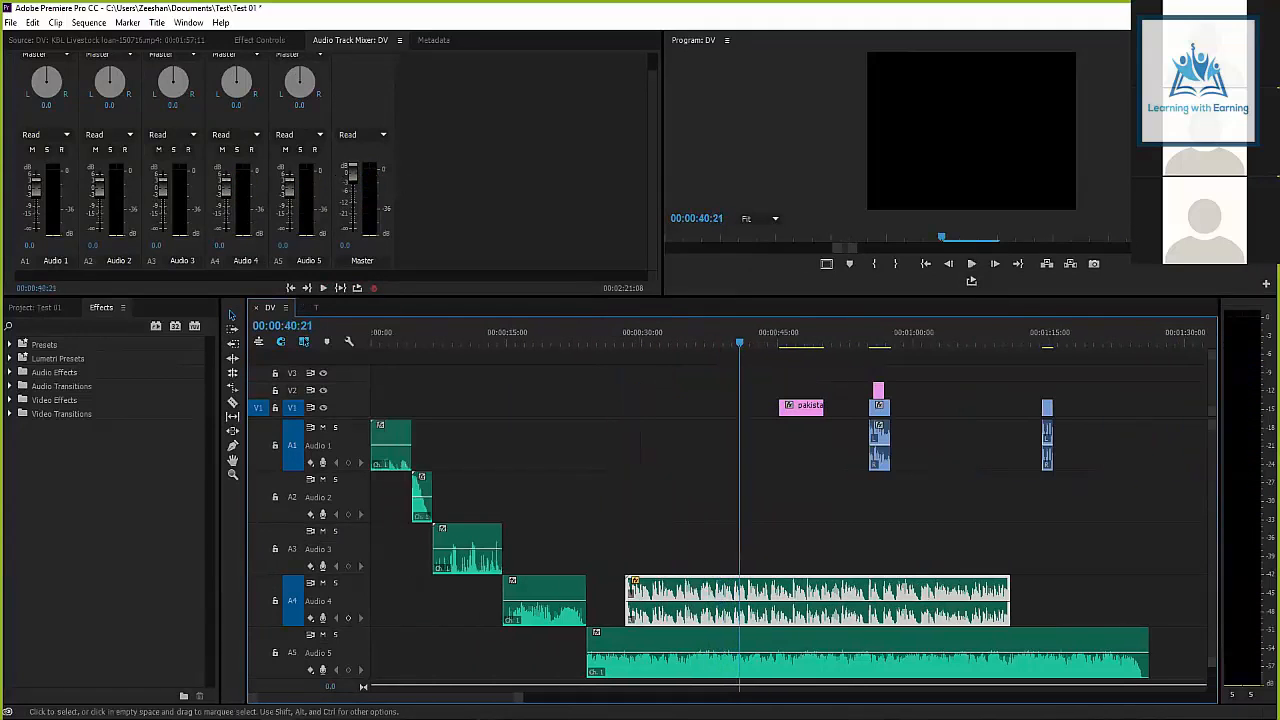
Open 07 Lost Love.mp3 from the project's music files as source and play it from its start.
key(shift+1)
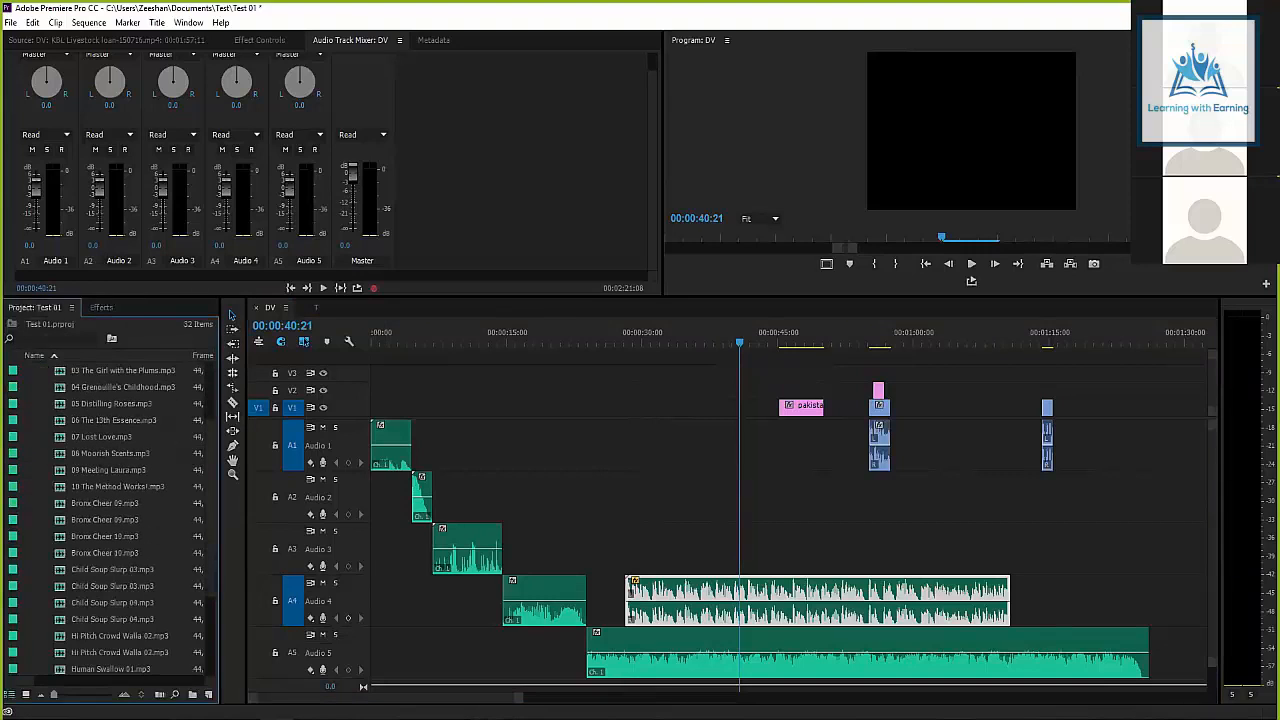
double_click(101, 437)
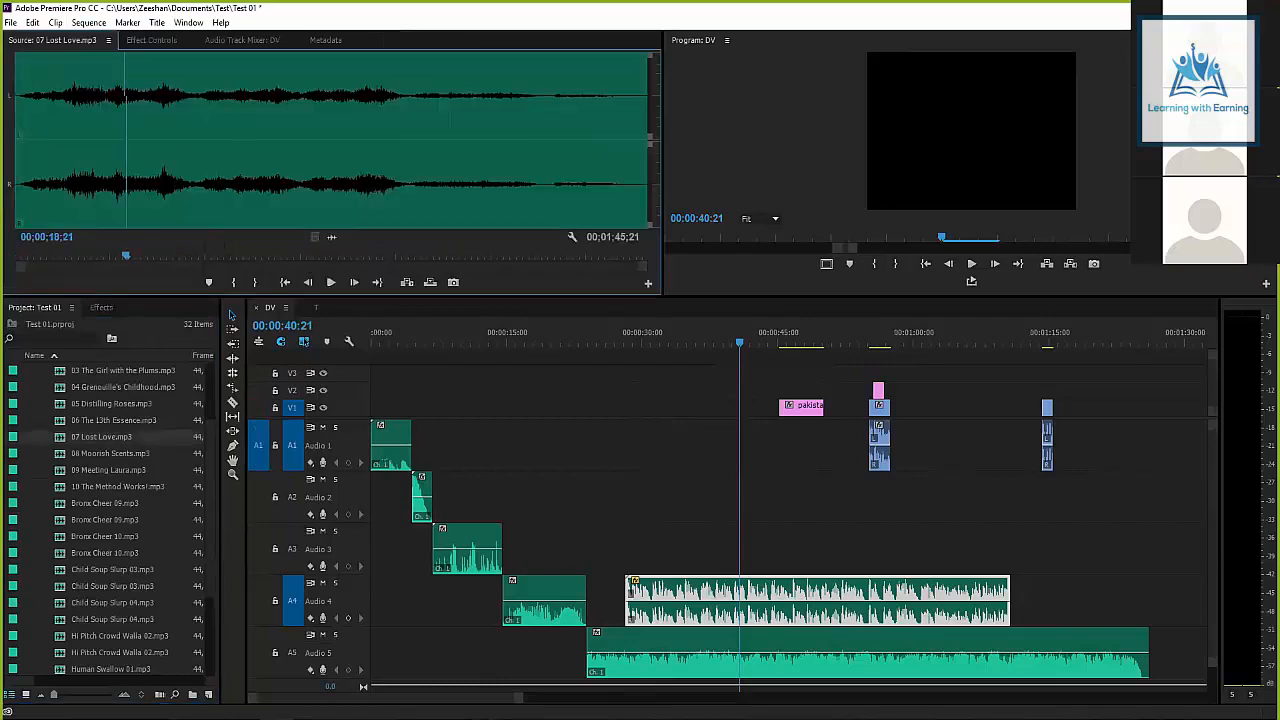
key(Home)
key(space)
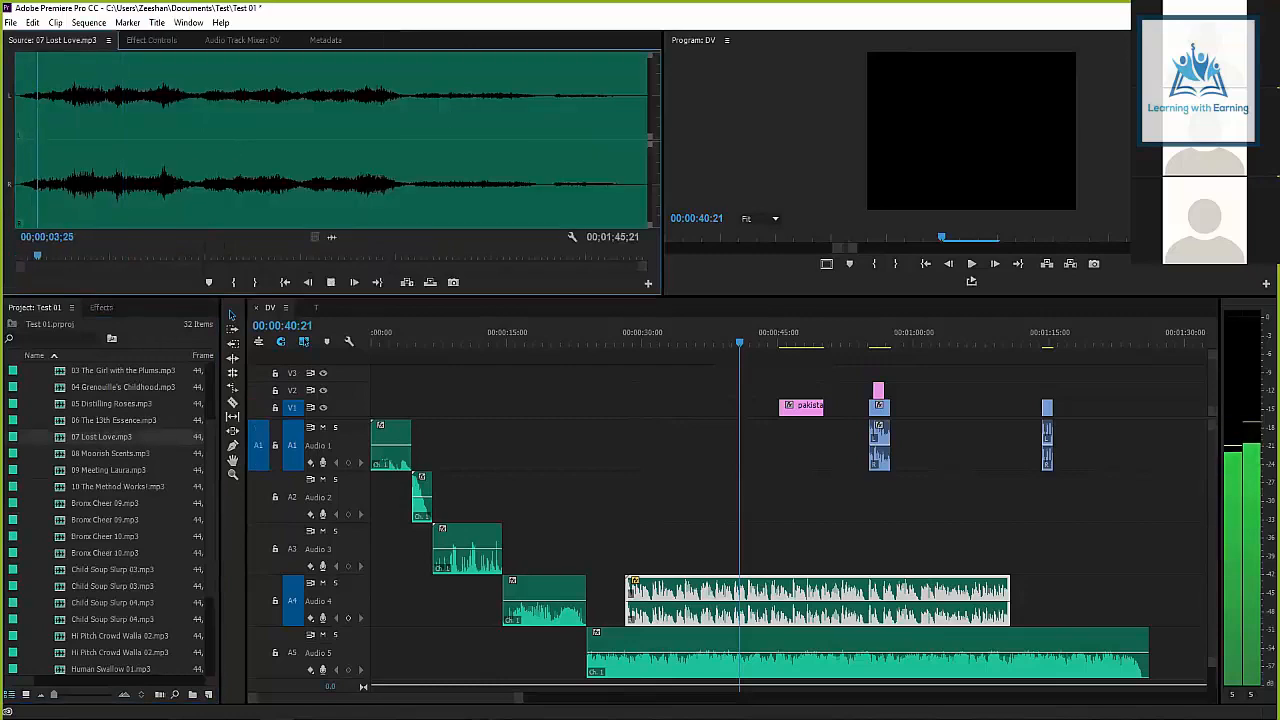
Load 04 Grenouille's Childhood.mp3 as source and play its loud passage around 00:02:03 to check the level.
key(Up)
key(Up)
key(Up)
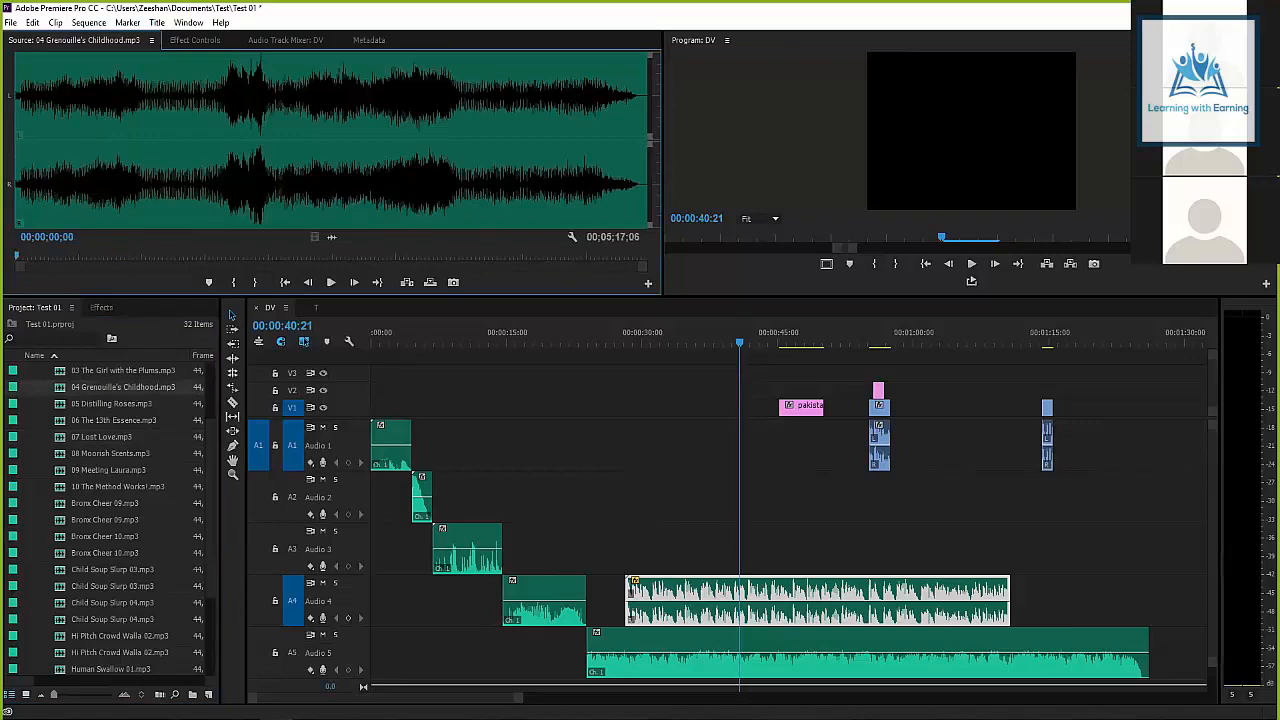
click(222, 256)
key(space)
click(230, 256)
key(space)
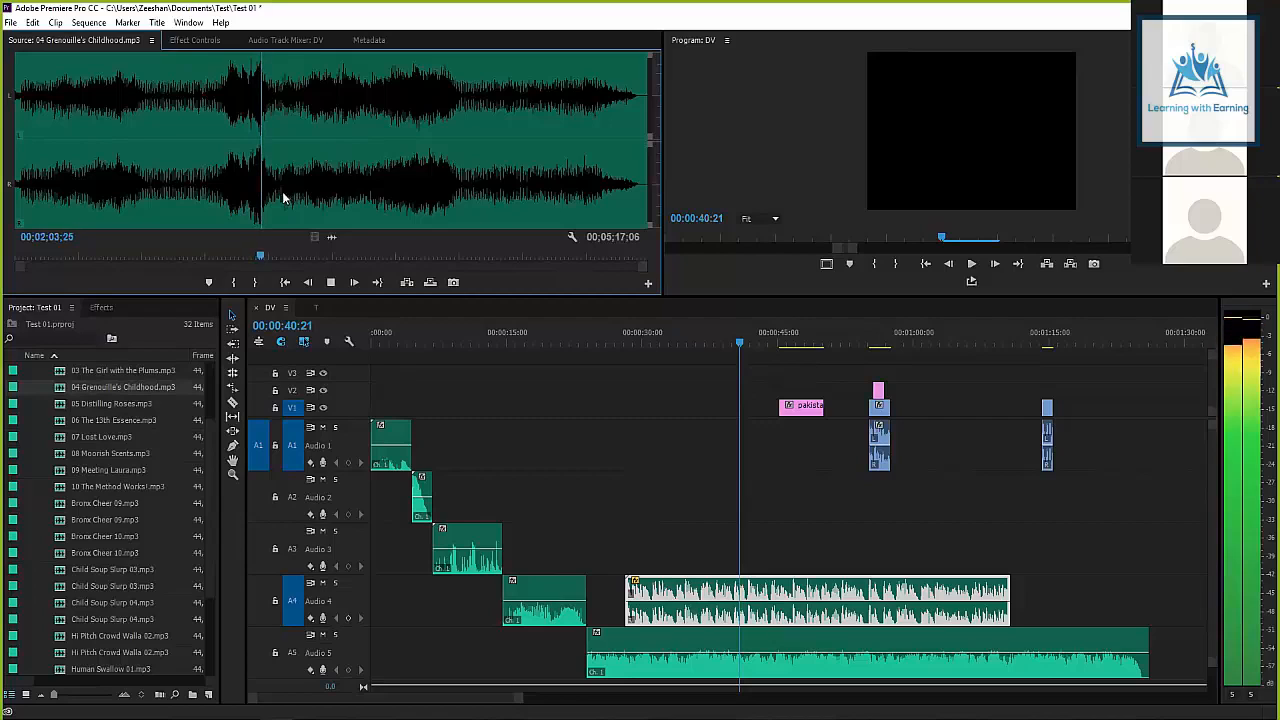
key(space)
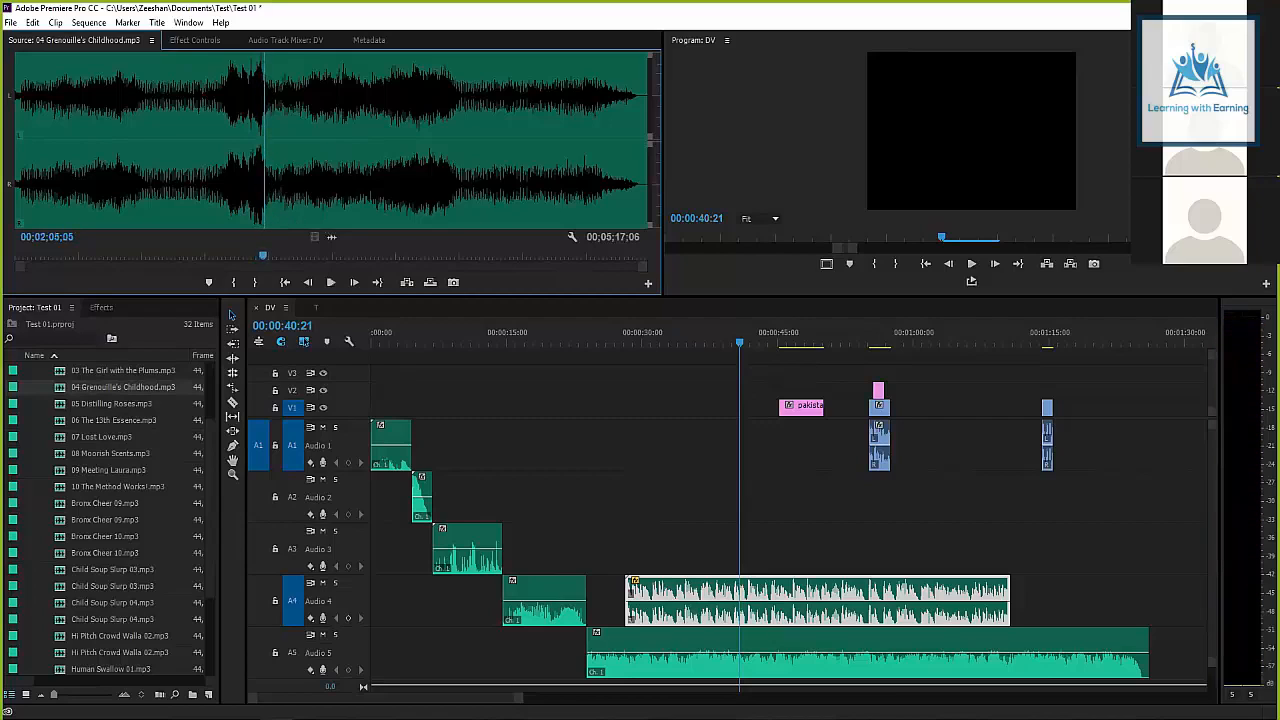
Open 10 The Method Works!.mp3 and Bronx Cheer 10.mp3 as sources, playing the latter to check its level against the waveform.
double_click(117, 486)
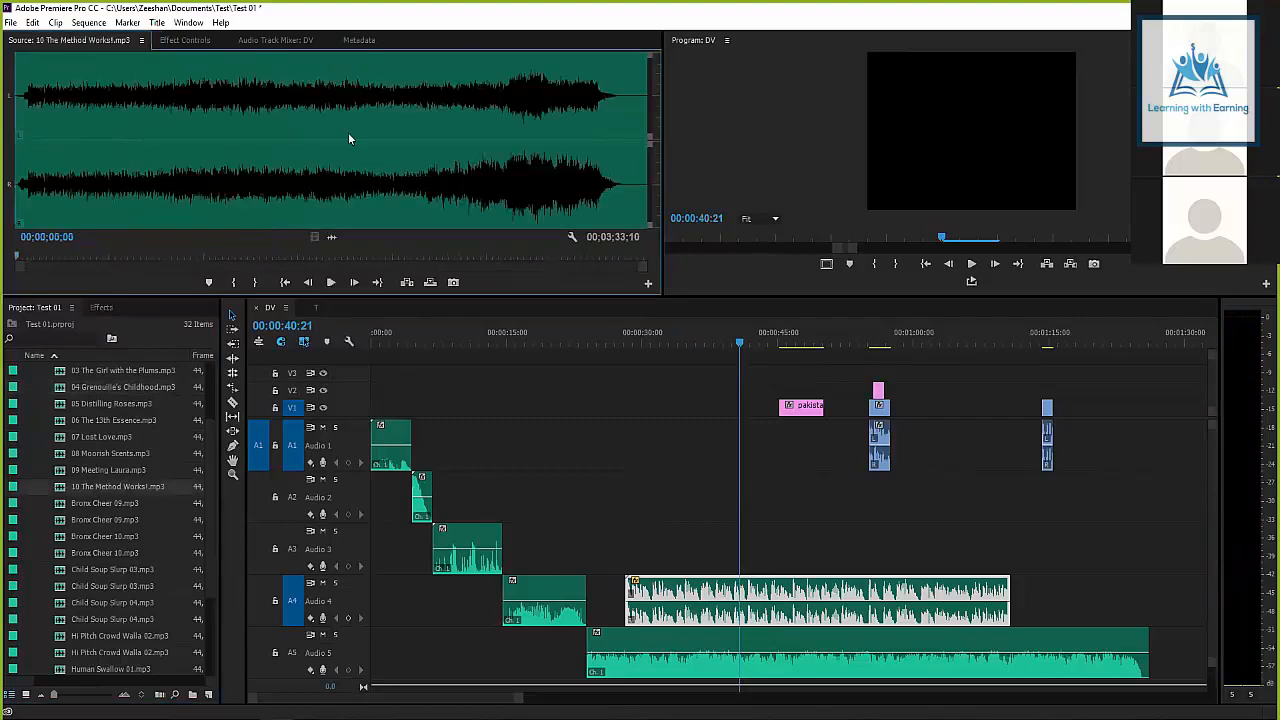
double_click(104, 536)
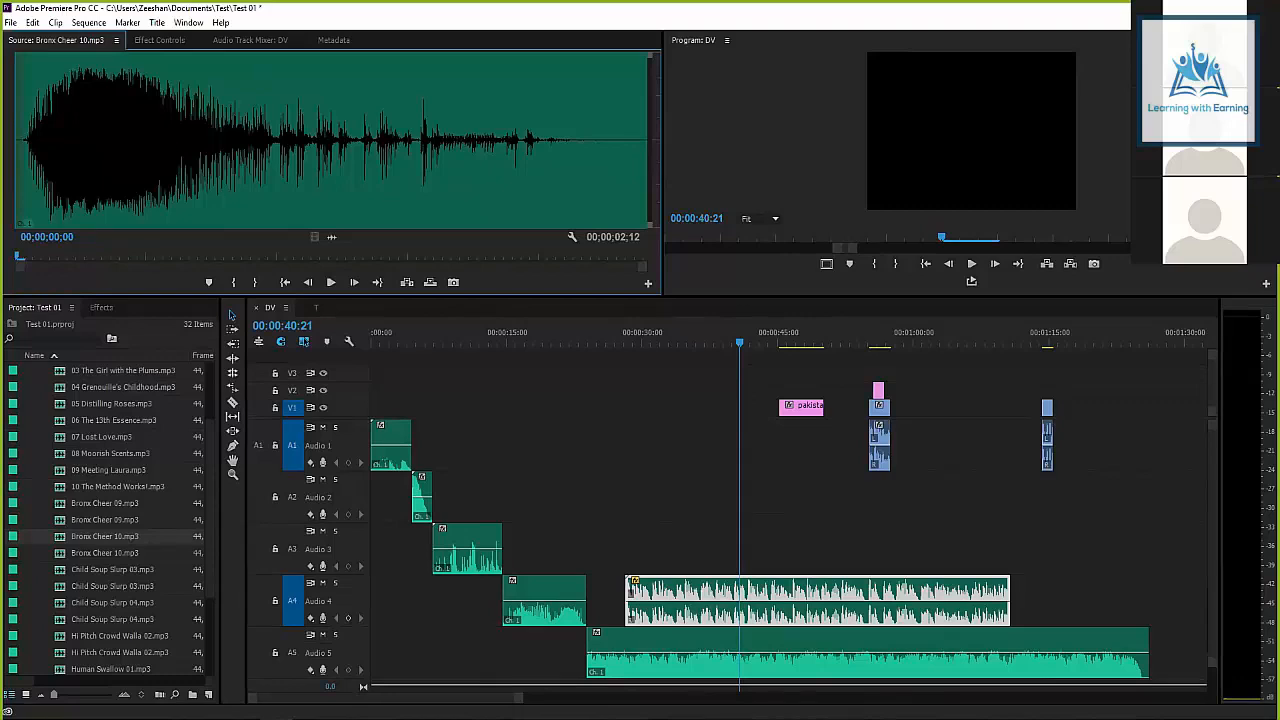
key(space)
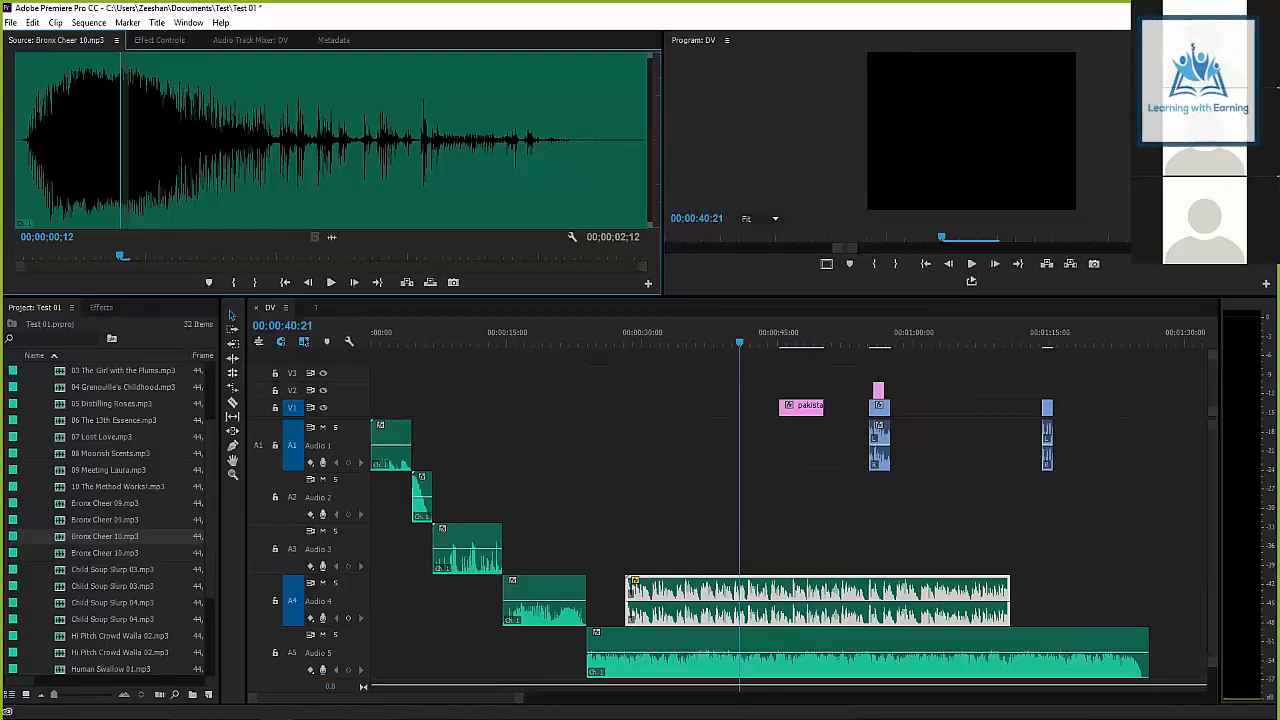
key(Left)
key(Left)
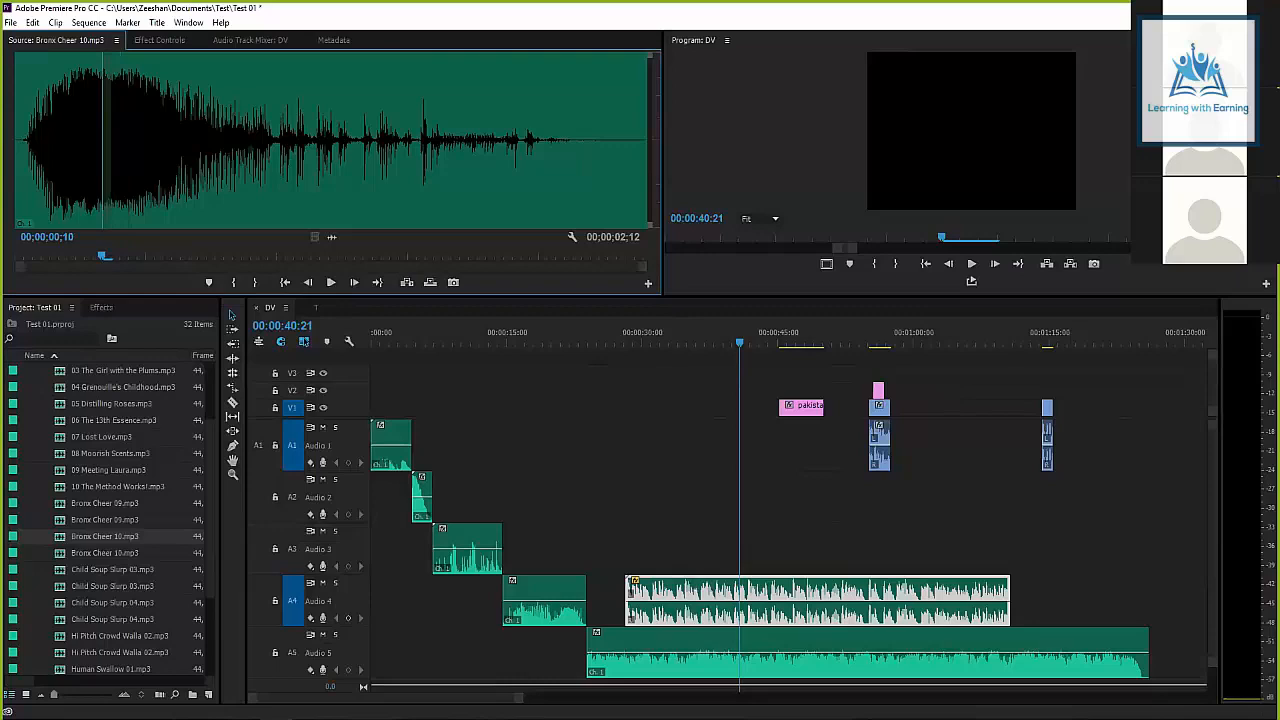
key(space)
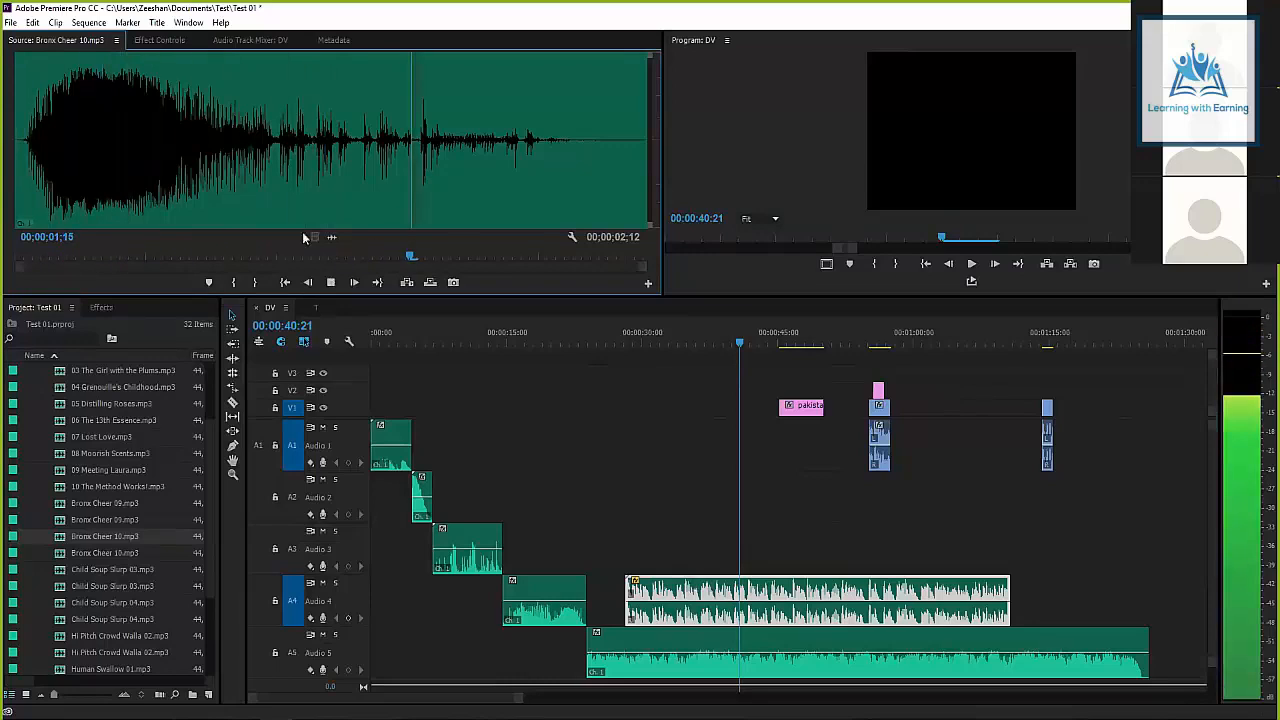
key(space)
Move on to Hi Pitch Crowd Walla 02.mp3 in the music files and preview its beginning.
key(Down)
key(Down)
key(Down)
key(Down)
key(Down)
key(Down)
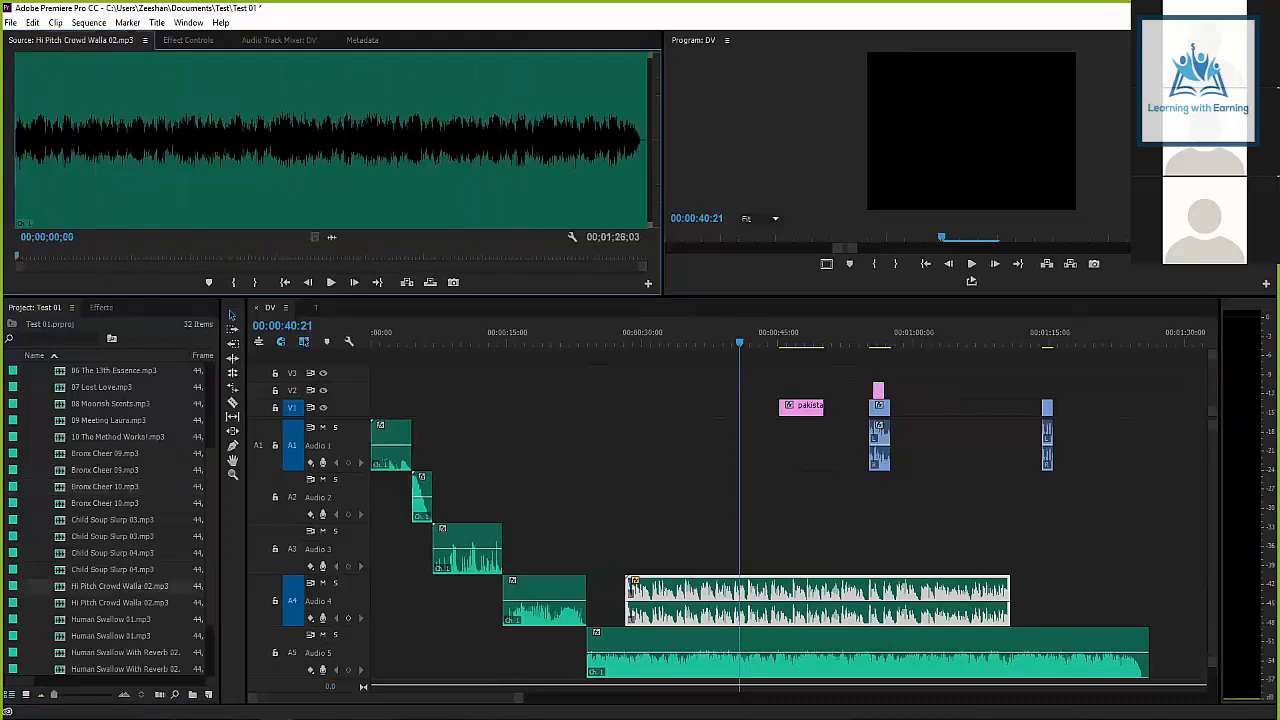
key(space)
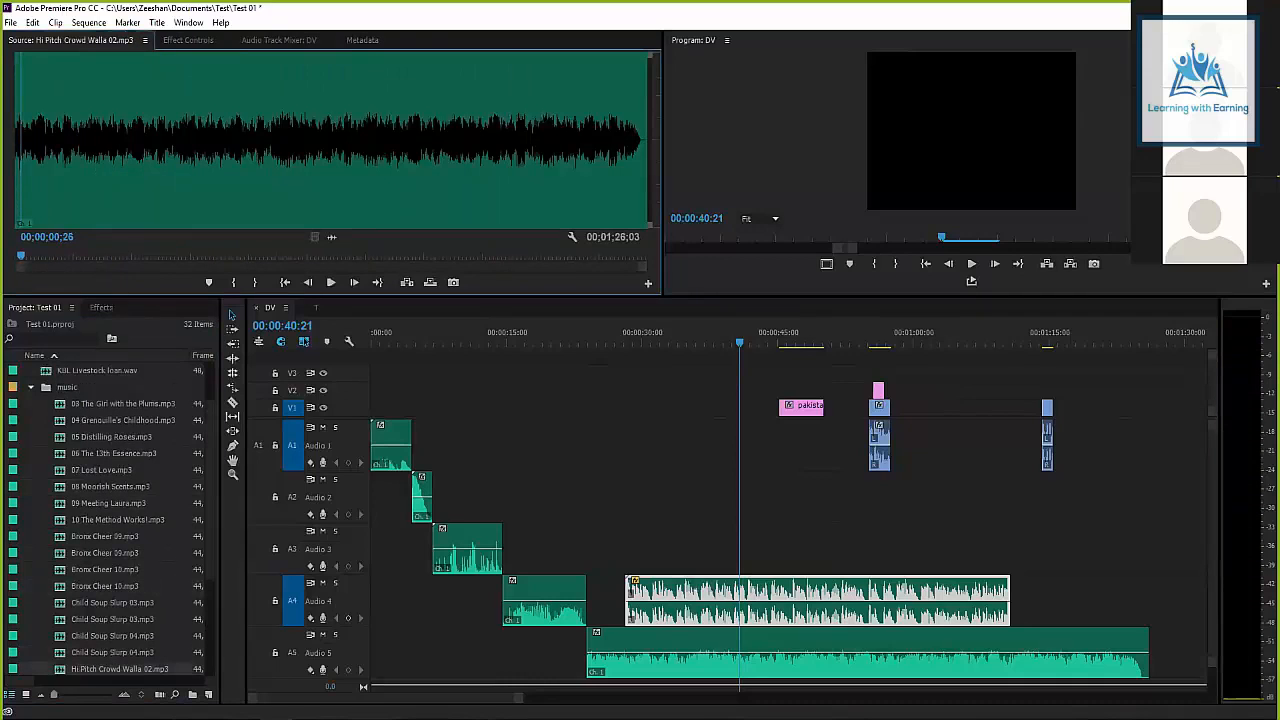
Go back through the music files to 05 Distilling Roses.mp3 and preview it up to its loudest part.
key(Up)
key(Up)
key(Up)
key(Up)
key(Up)
key(Up)
key(Up)
key(Up)
key(Up)
key(Up)
key(Up)
key(Up)
key(Up)
key(Up)
key(space)
key(space)
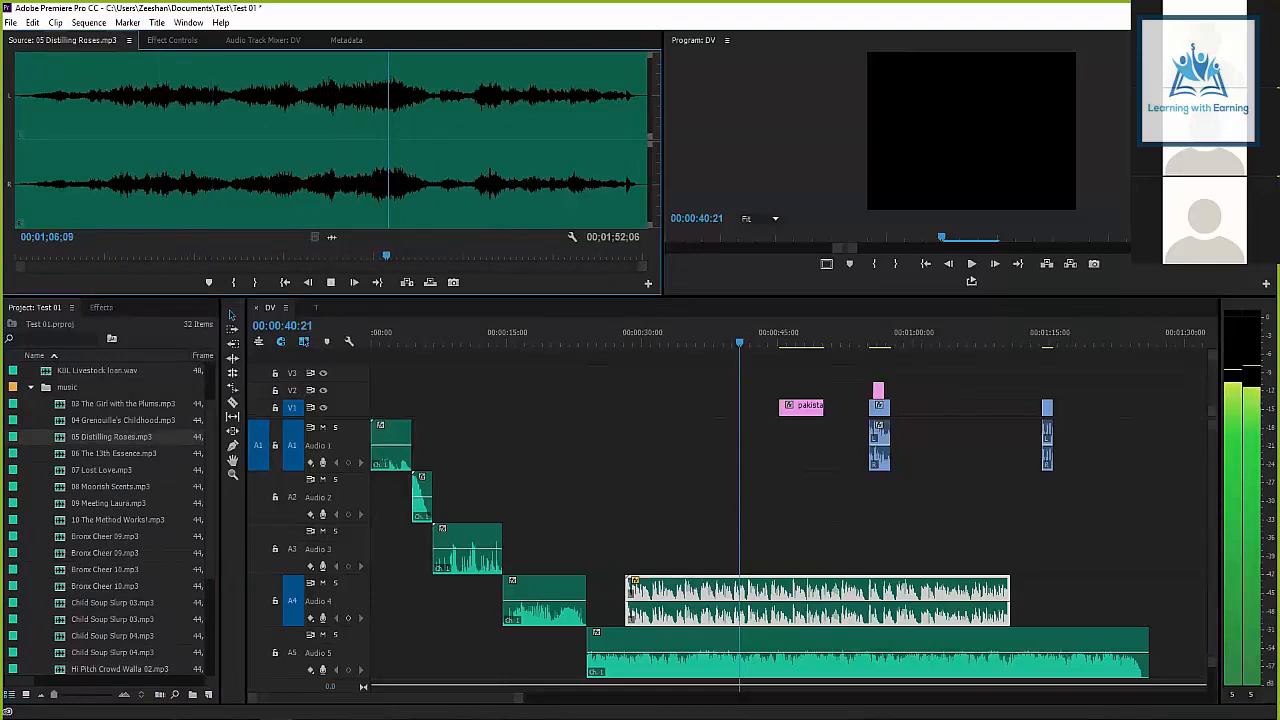
Mark the 05 Distilling Roses.mp3 source range from 00:00:37:24 to 00:01:13:13.
key(space)
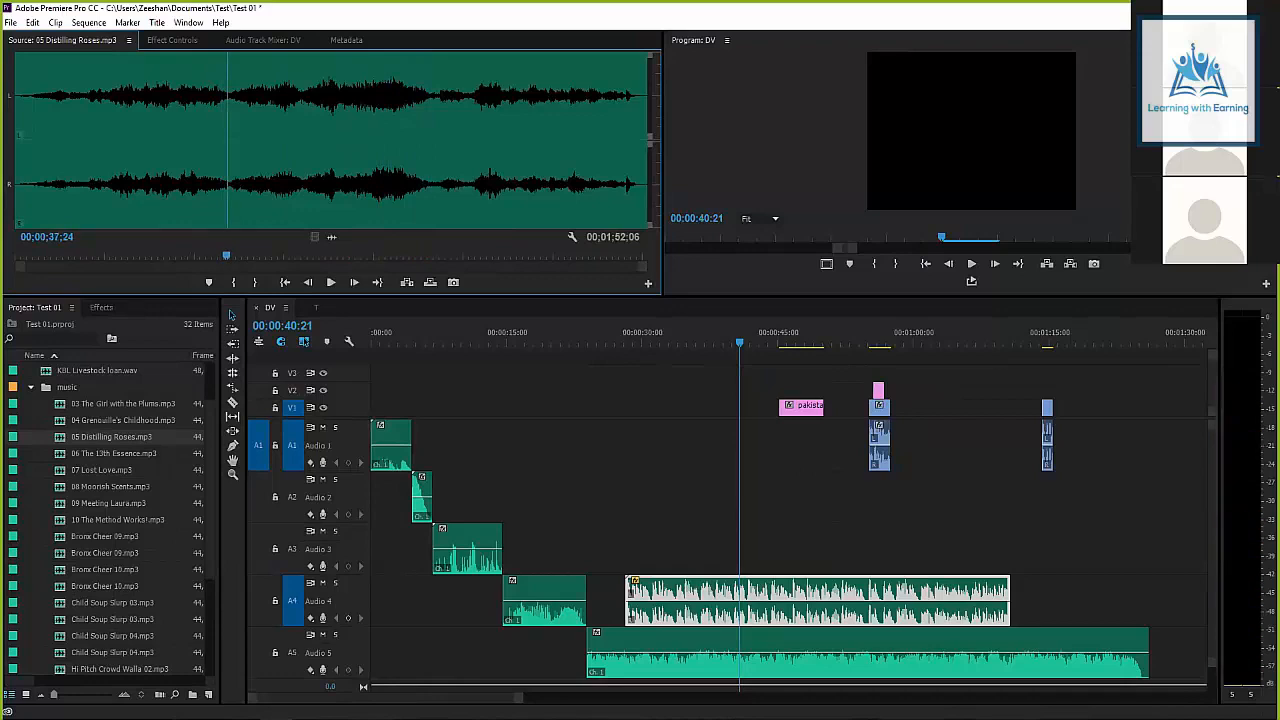
key(i)
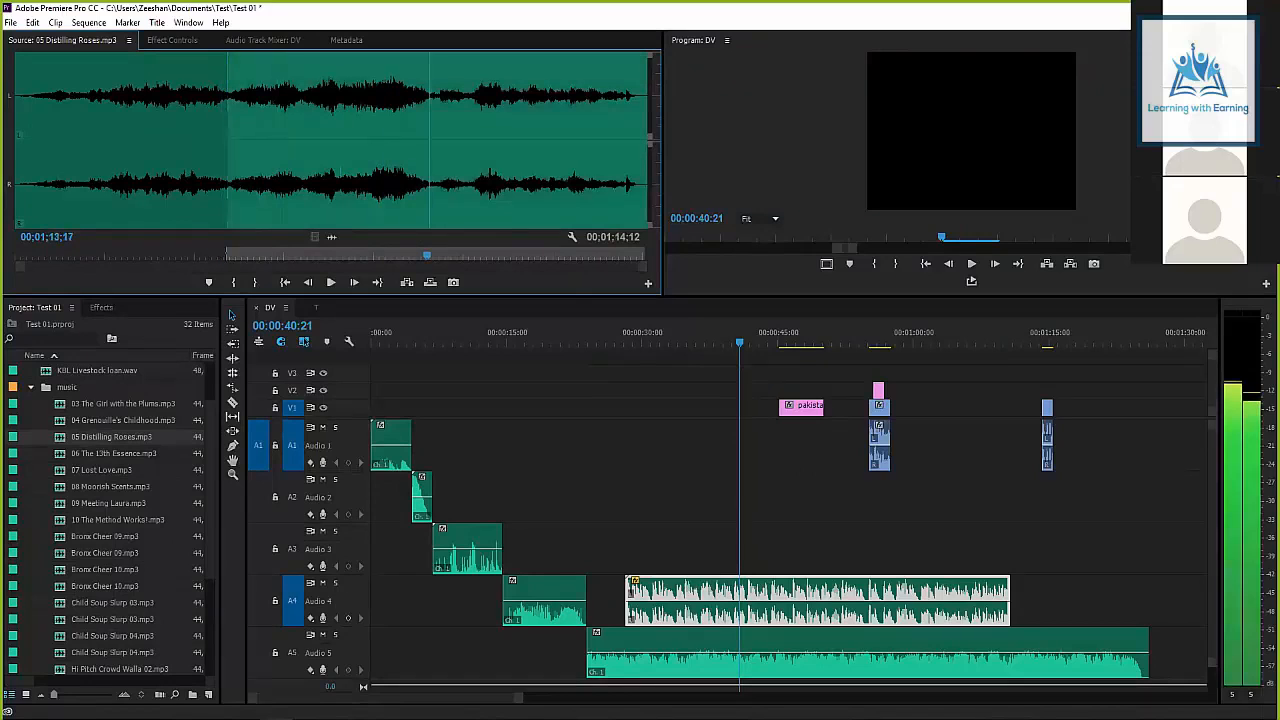
key(o)
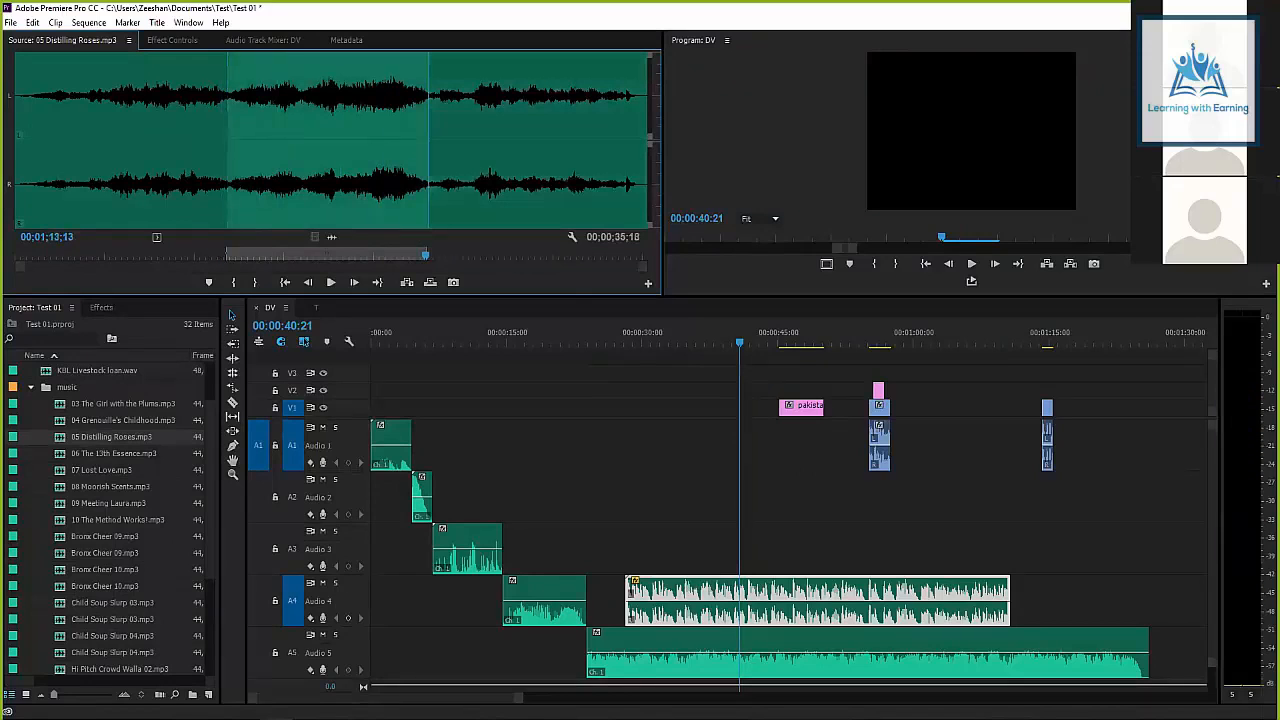
Replace the long A5 clip with the marked 05 Distilling Roses.mp3 audio, aligned with the long A4 clip's start, and play both layers.
key(ctrl+z)
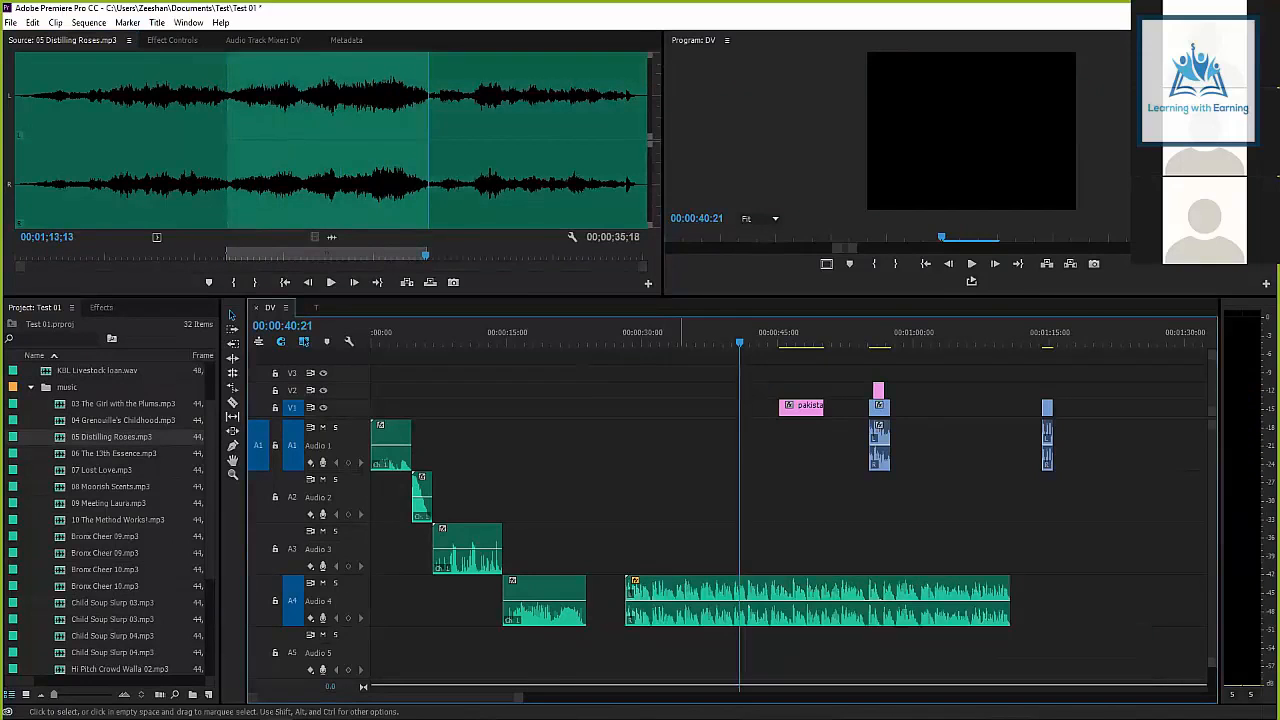
drag(331, 237, 630, 655)
key(Up)
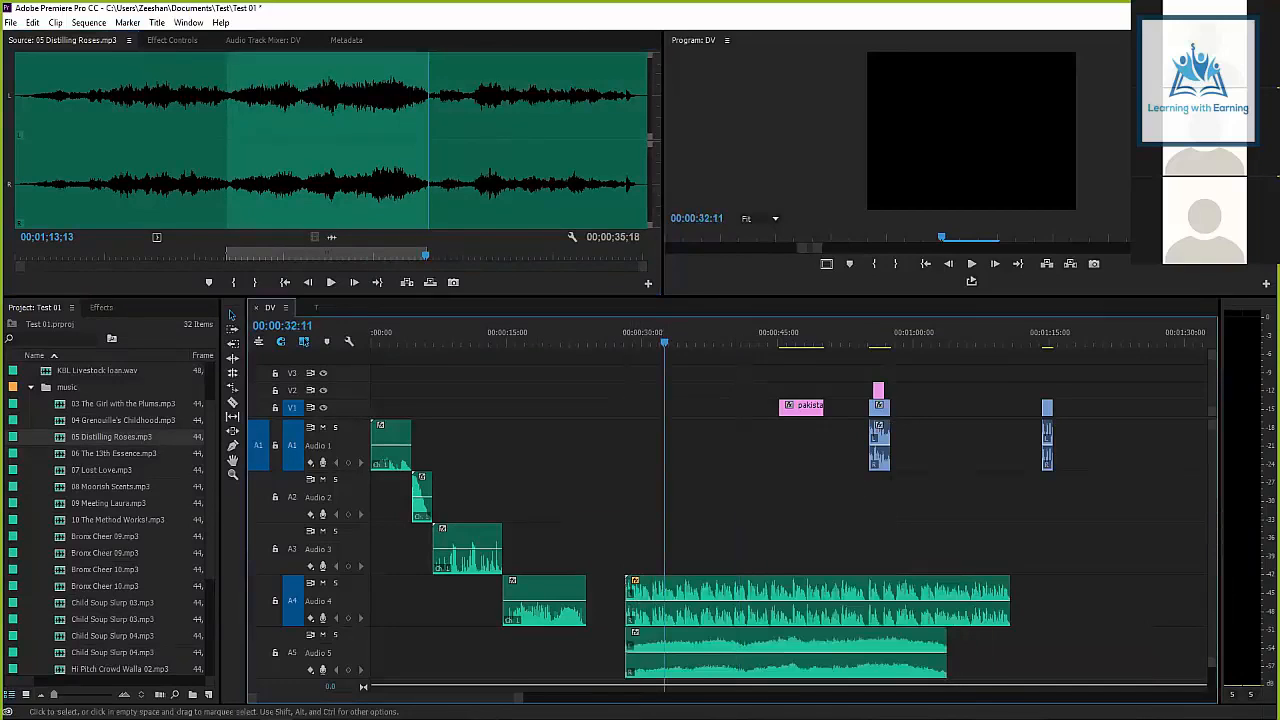
click(173, 40)
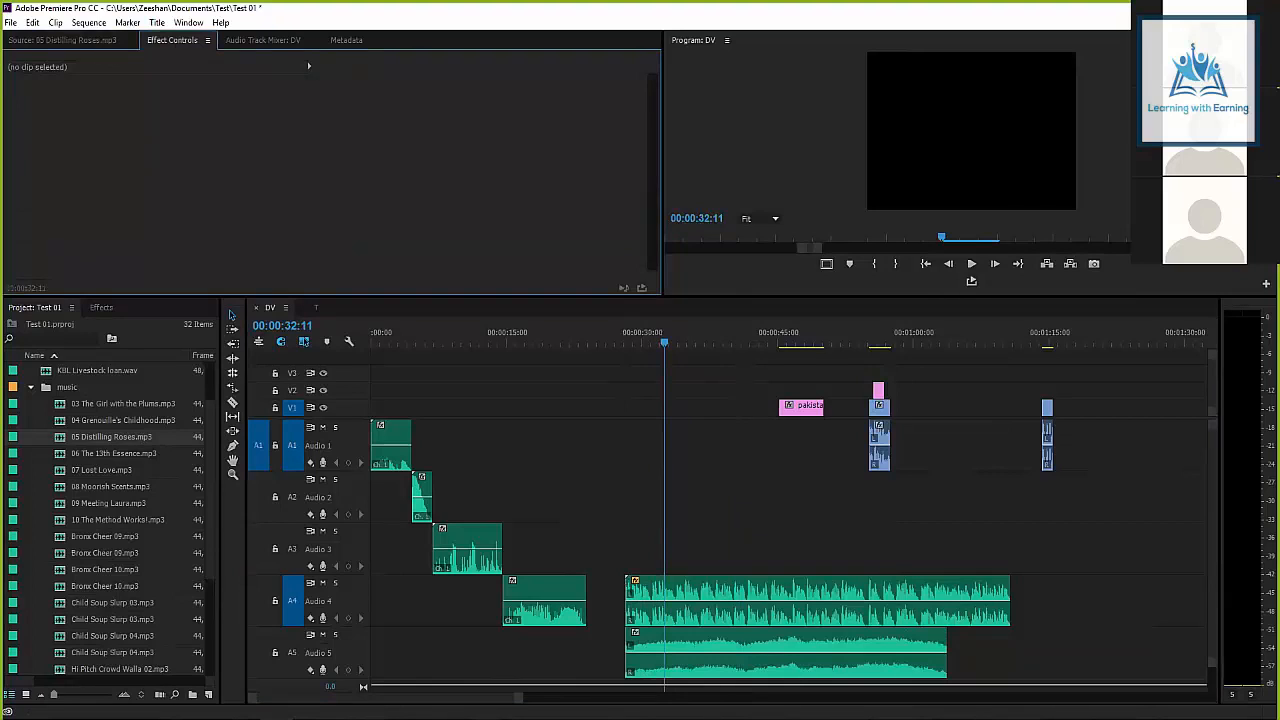
key(space)
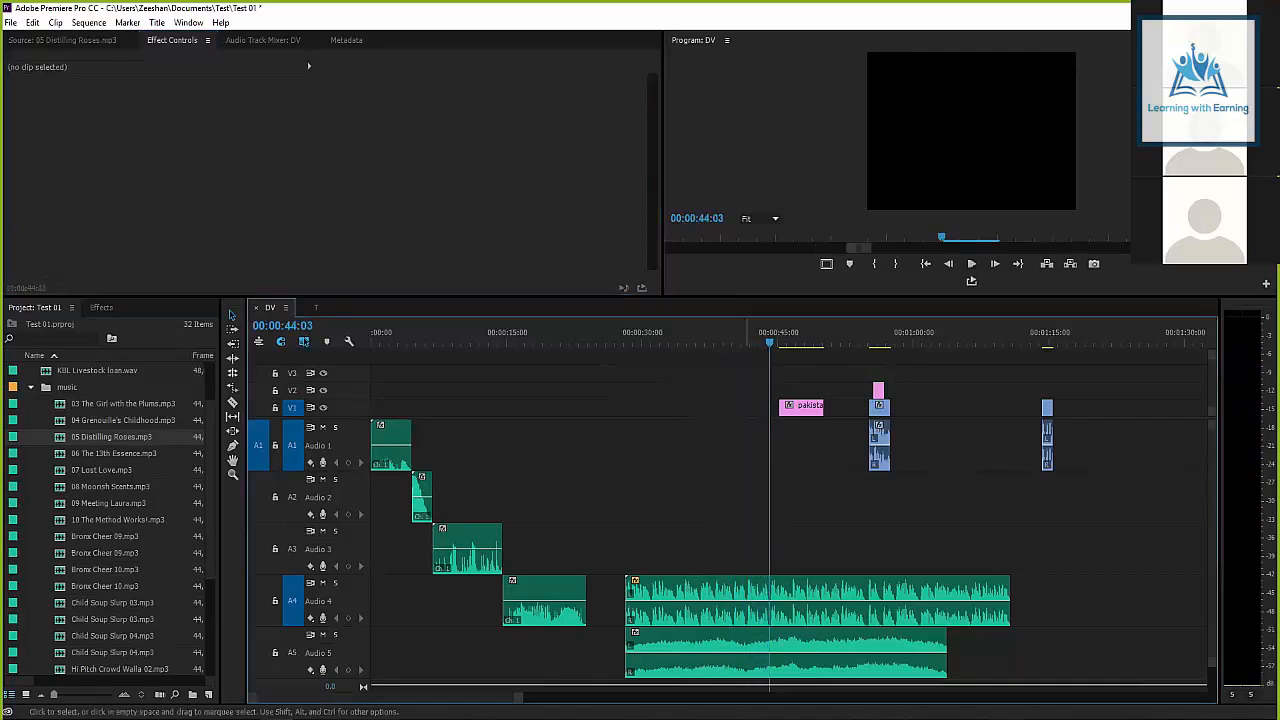
right_click(745, 600)
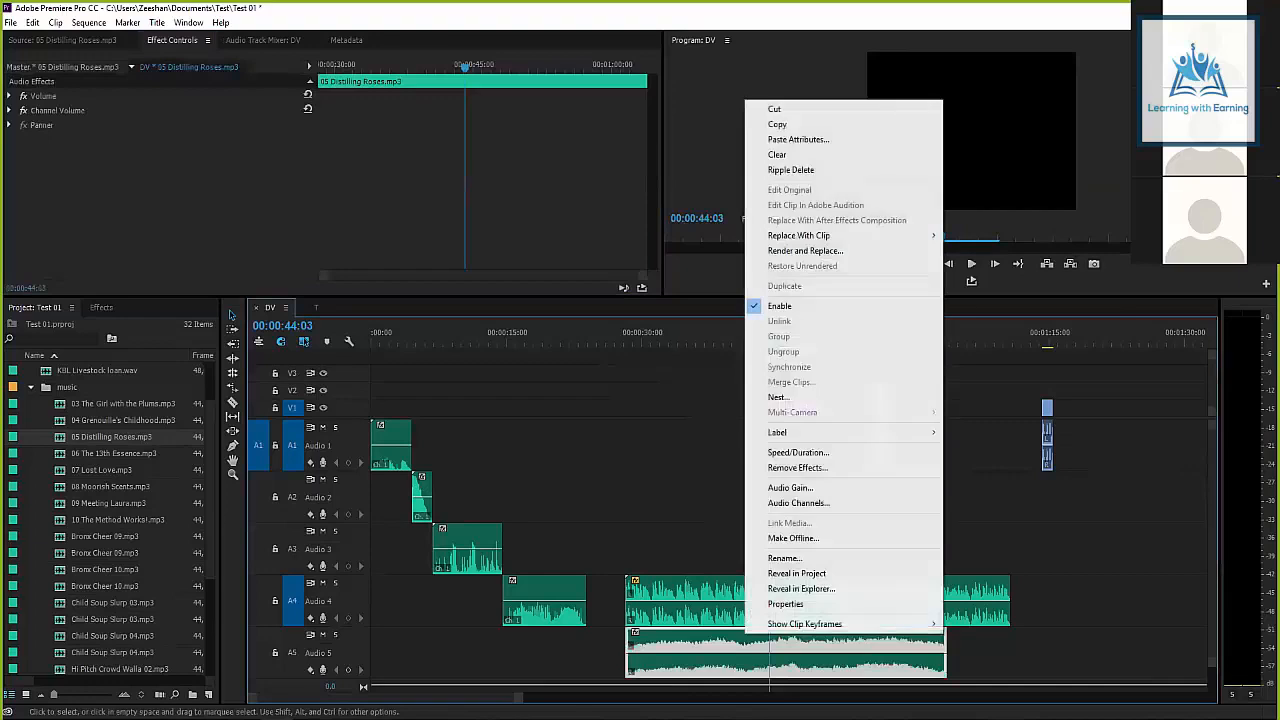
click(640, 445)
click(705, 505)
Replay the overlapping A4 and A5 clips from their common start to 00:00:39:13 and check the combined level.
click(708, 341)
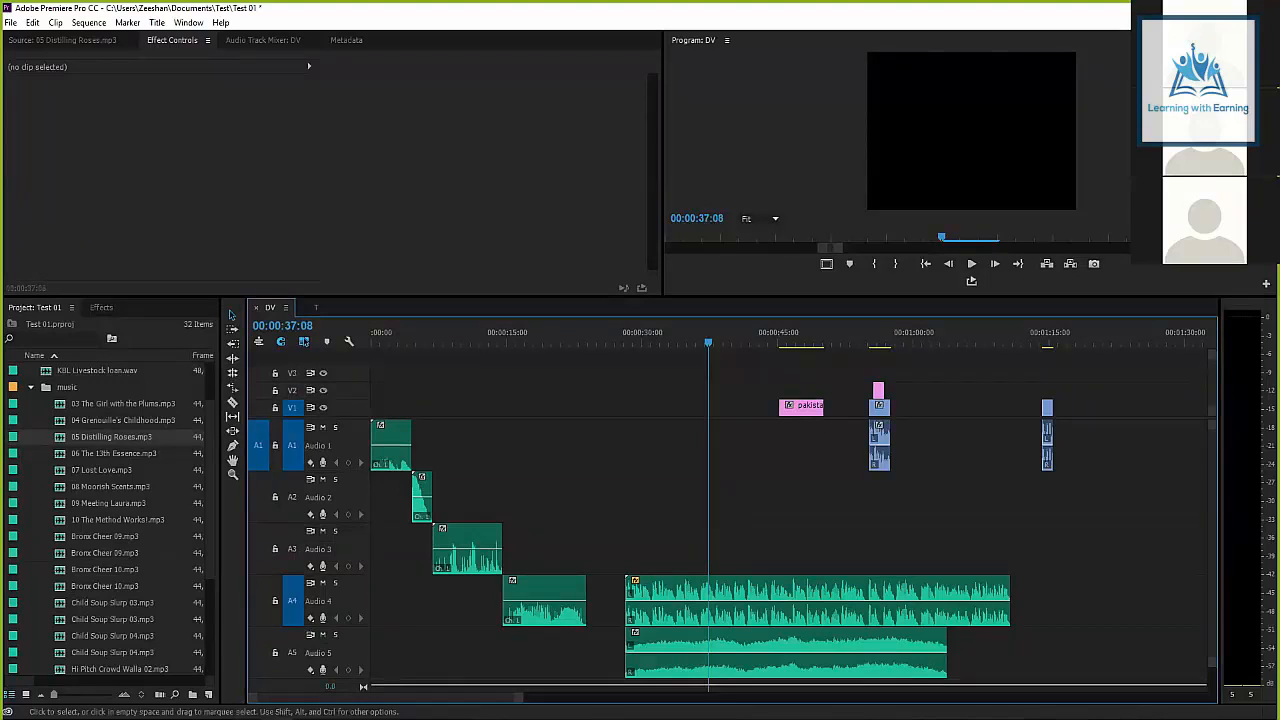
key(Up)
key(space)
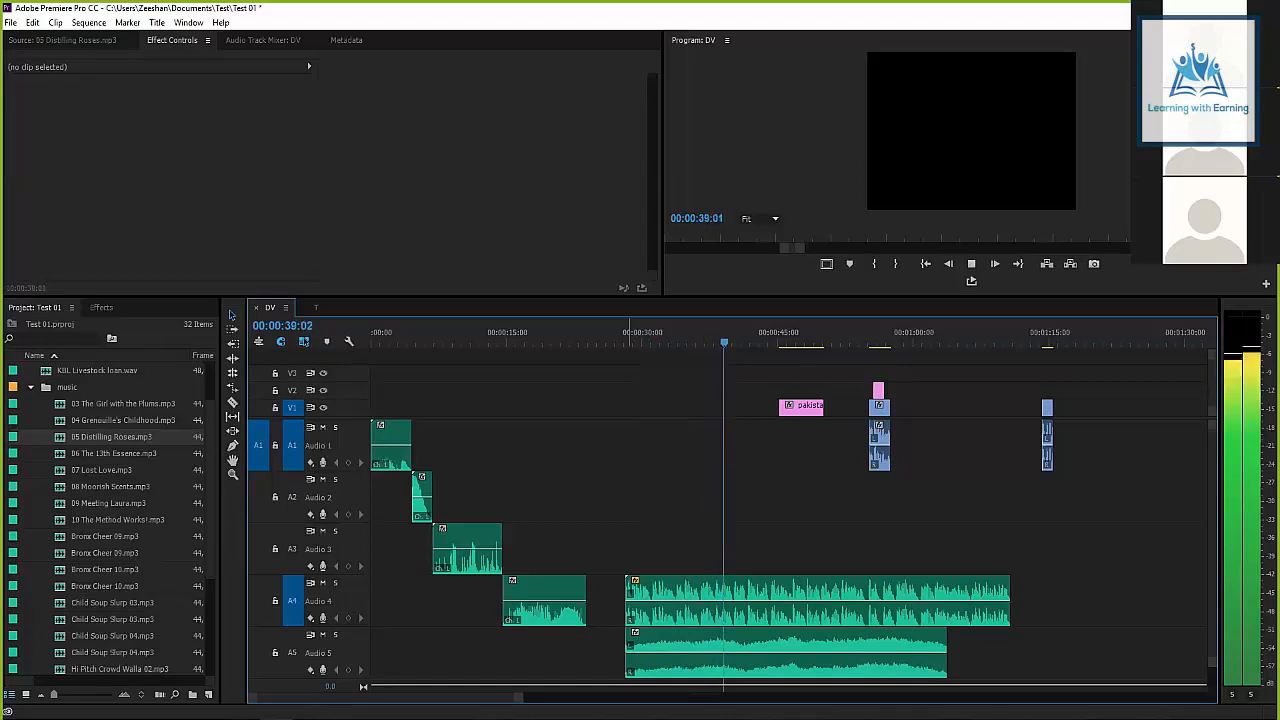
key(space)
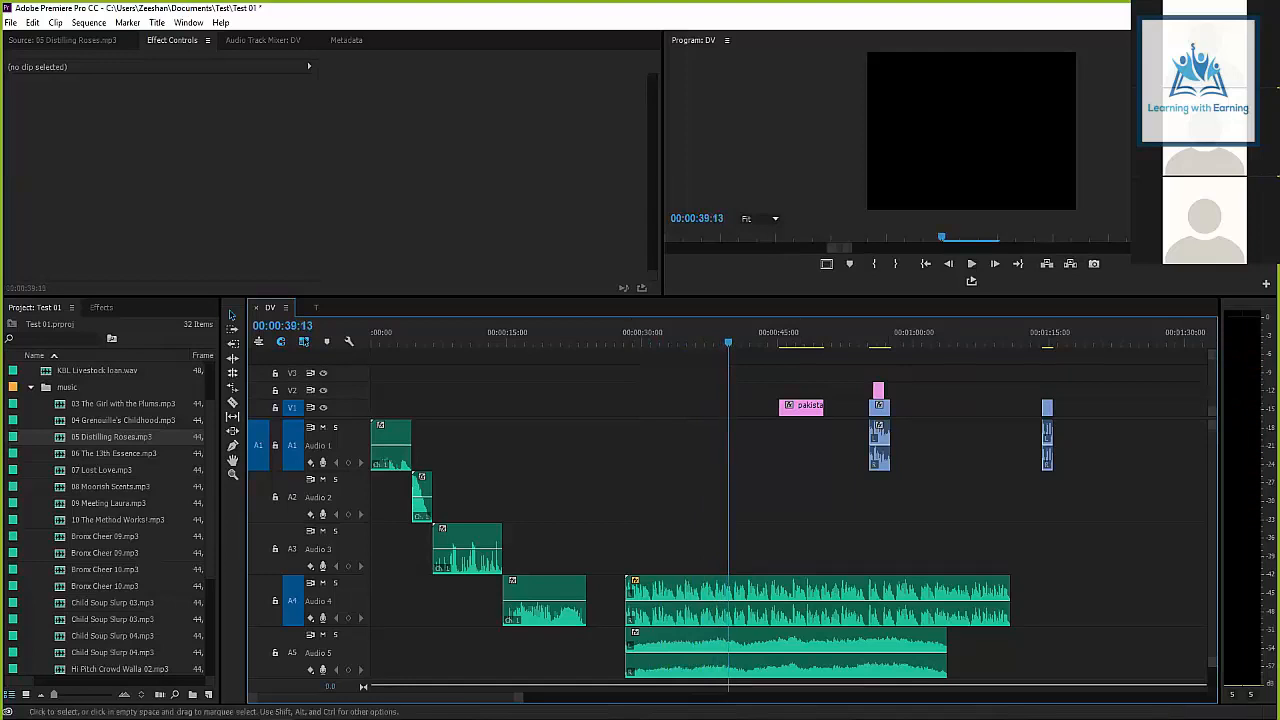
Raise the audio gain of the 05 Distilling Roses.mp3 clip on A5 by 15 dB.
scroll(700, 520, down, 3)
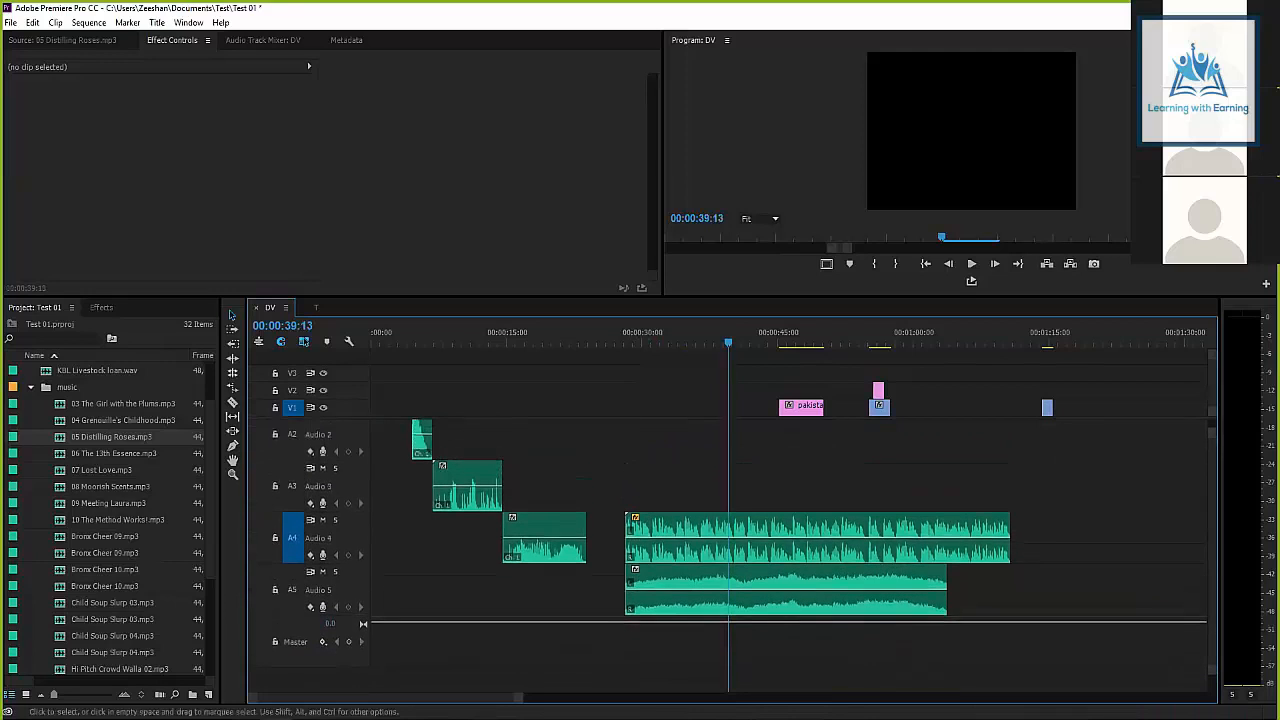
scroll(730, 500, right, 2)
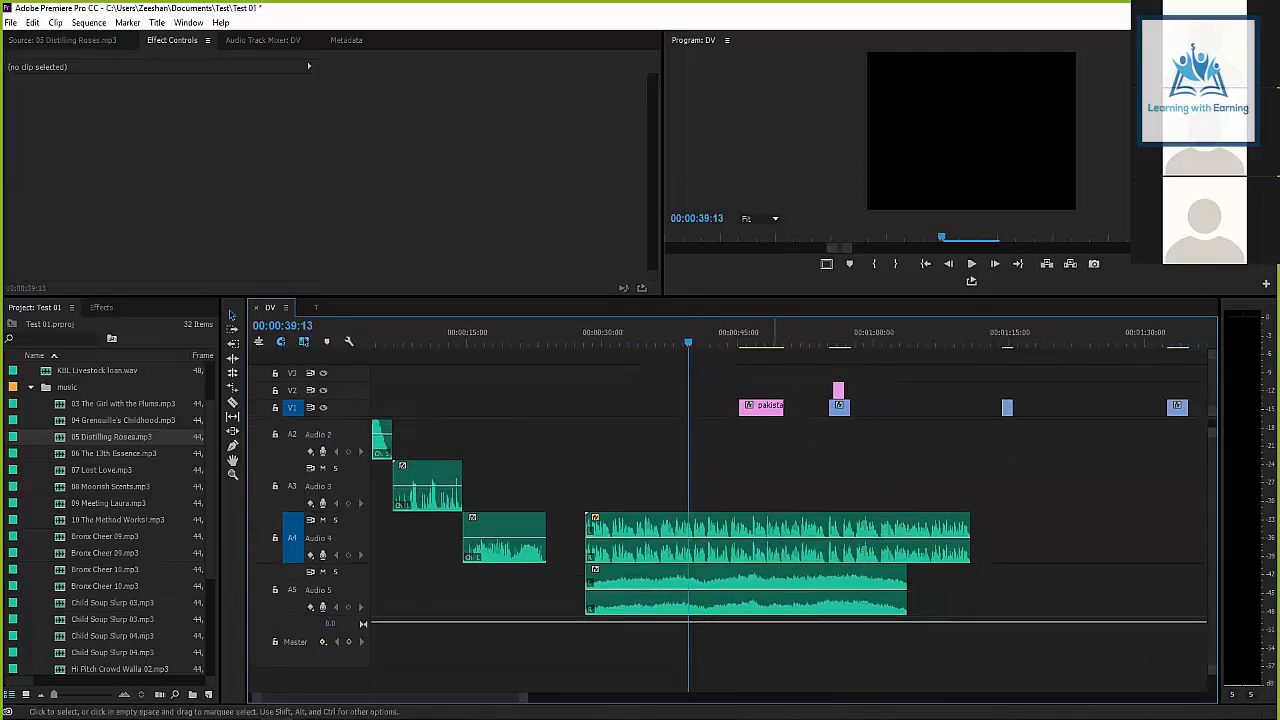
right_click(736, 596)
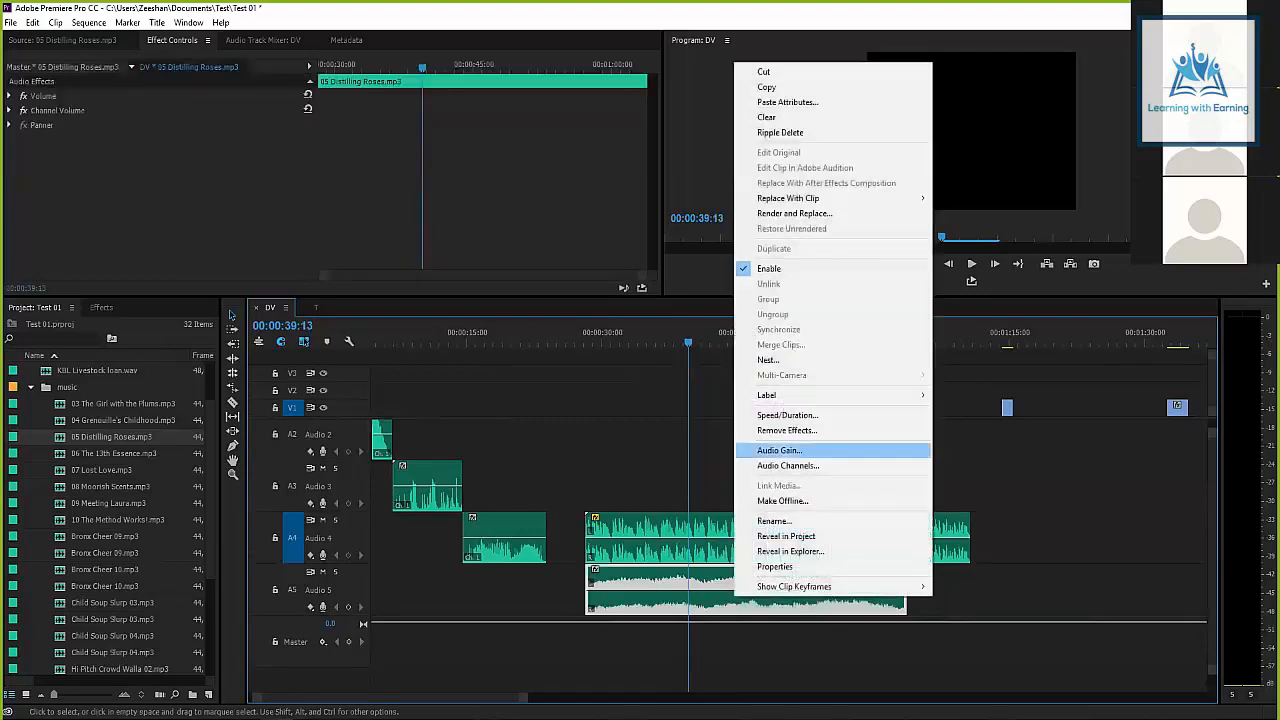
click(779, 450)
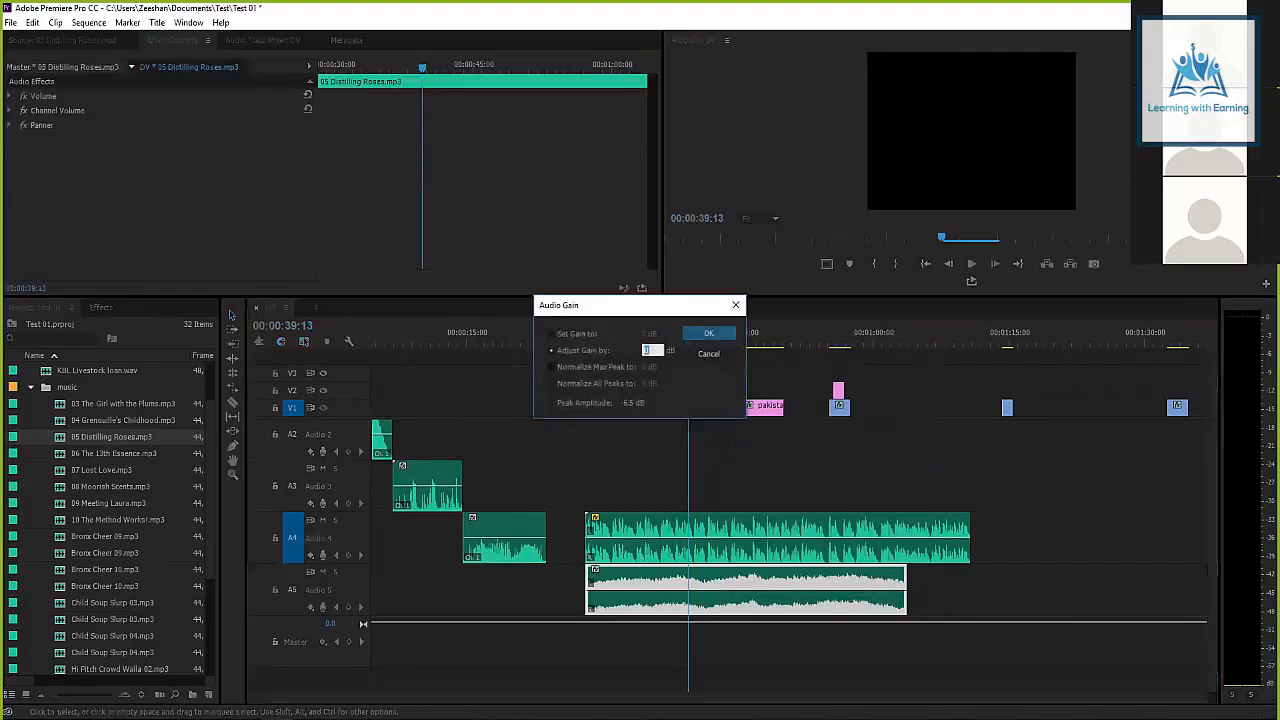
key(Return)
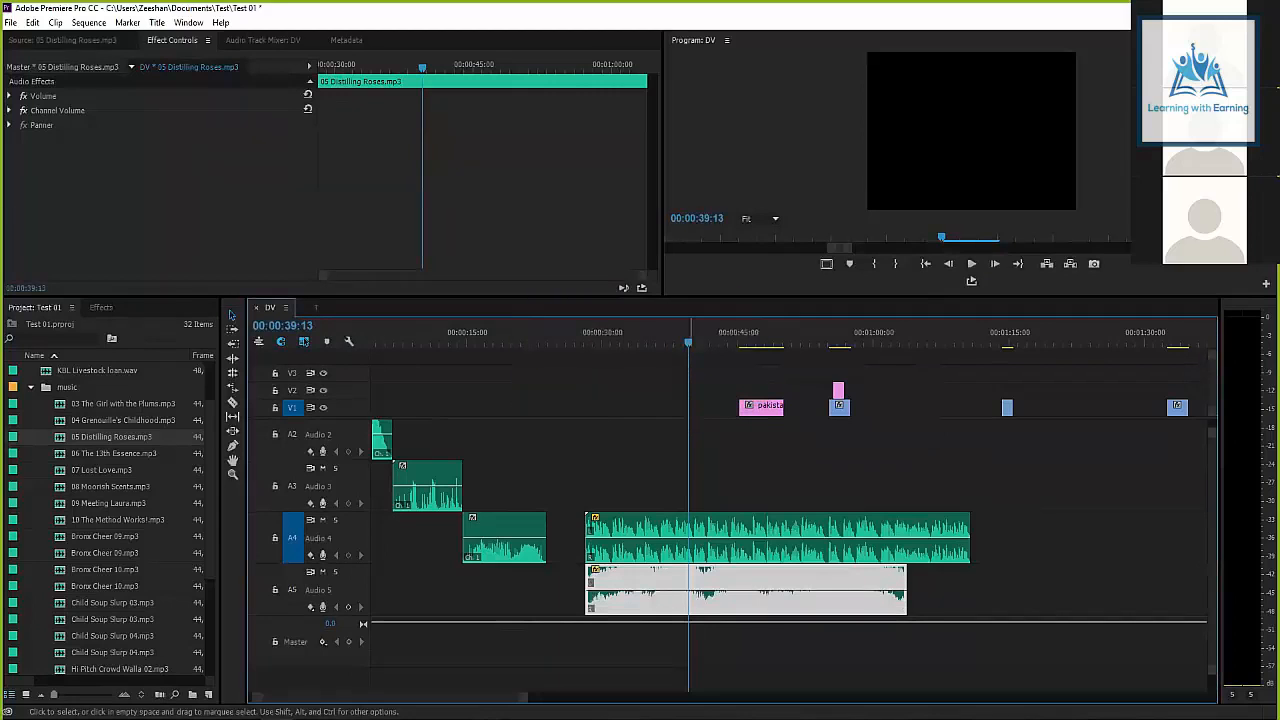
Adjust the A5 music clip's audio gain by -10 dB.
right_click(687, 592)
click(728, 448)
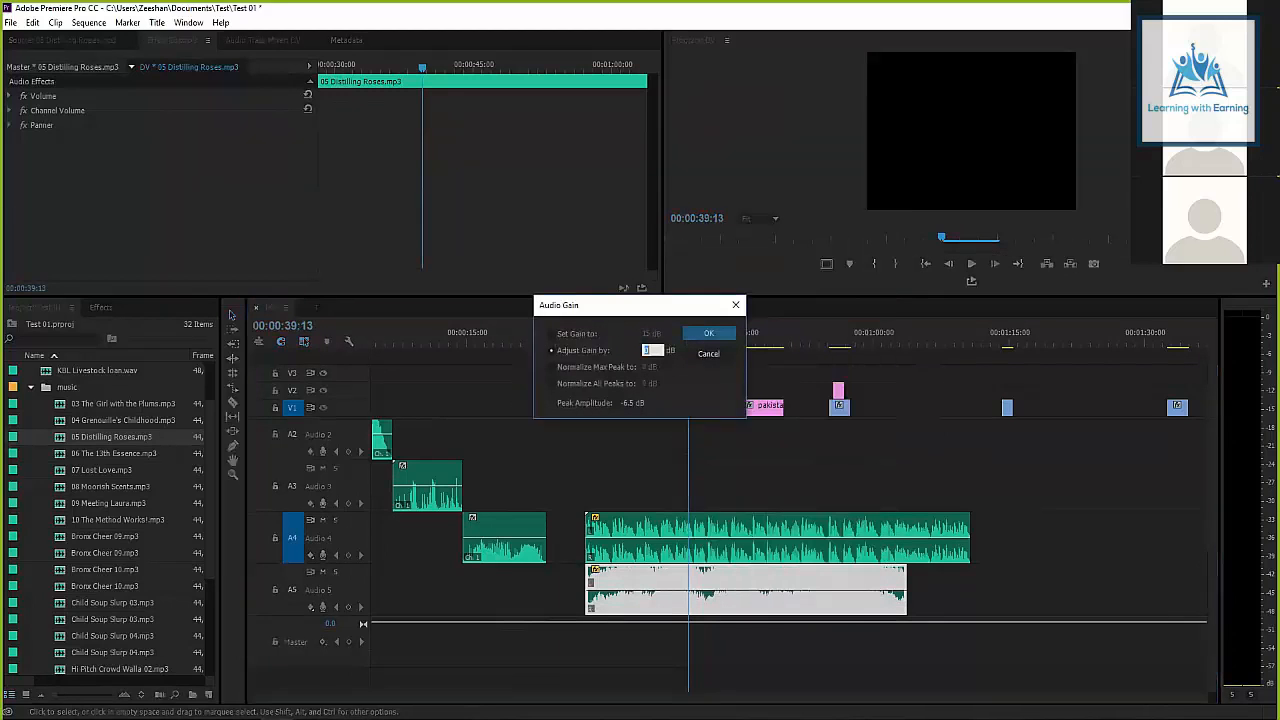
text(-10)
key(Return)
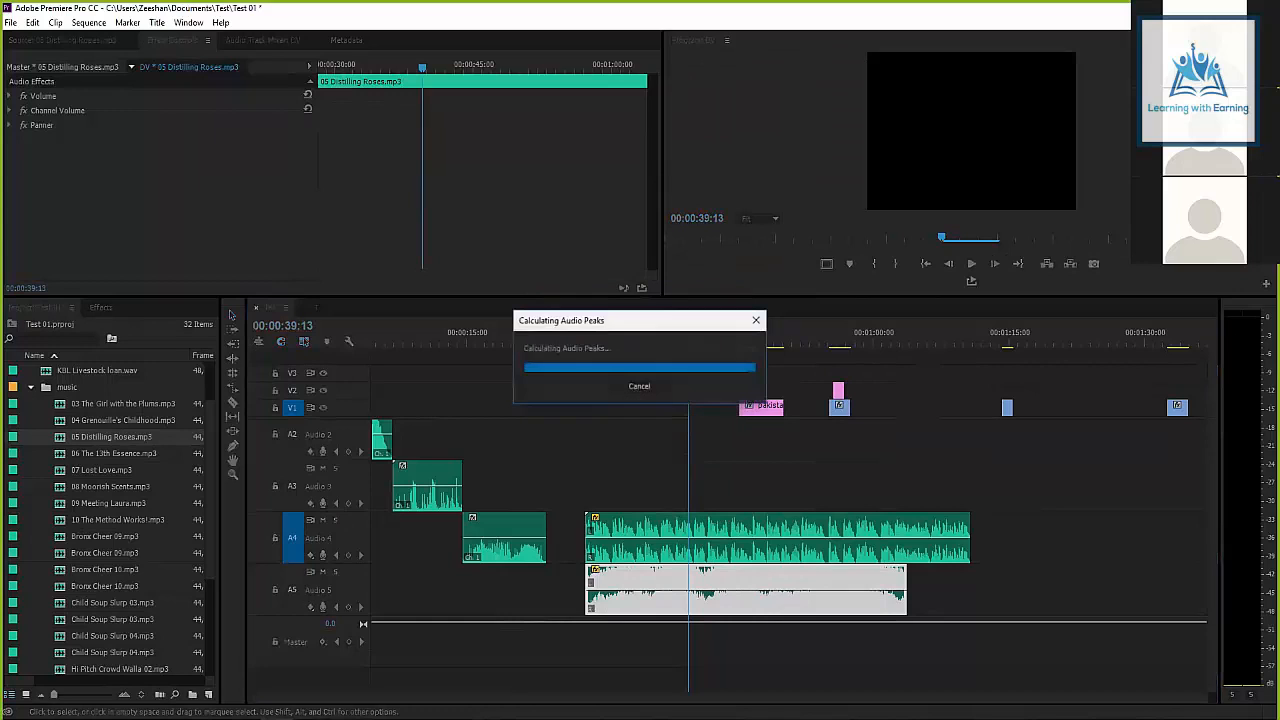
Play the layered A4 and A5 clips on to 00:00:59:18, clearing the clip selection midway, and check the combined level.
key(space)
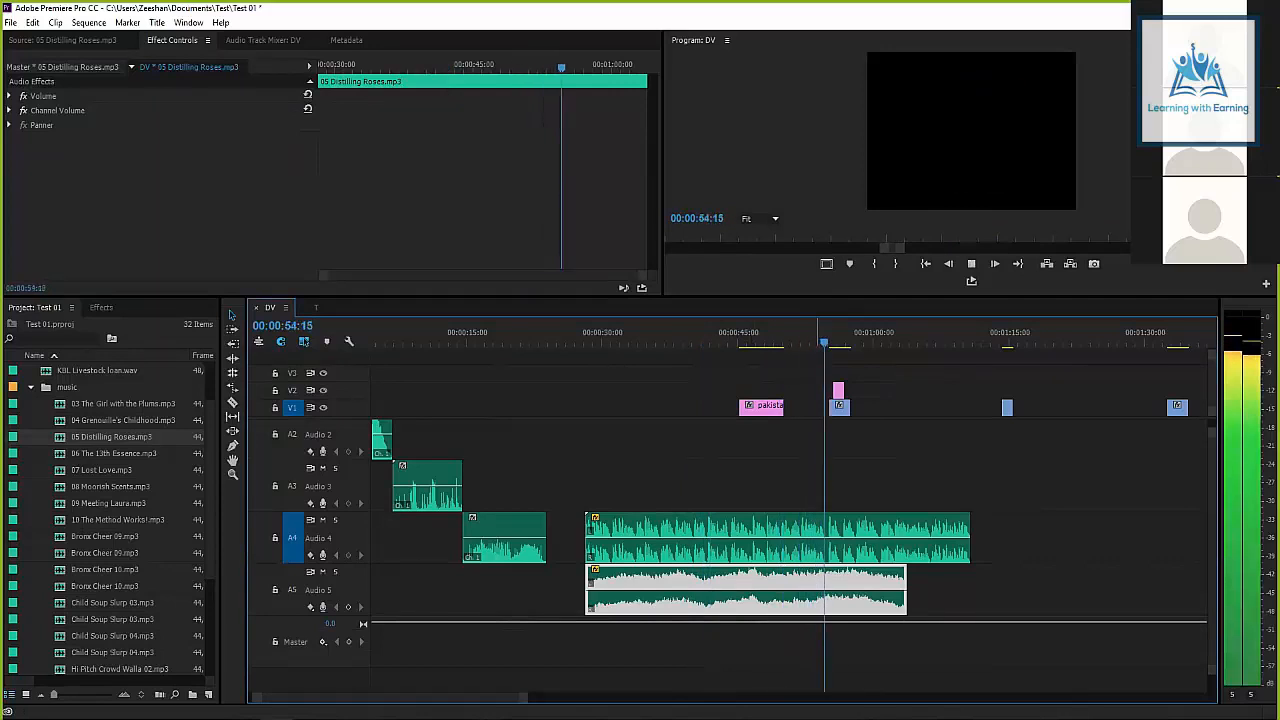
key(space)
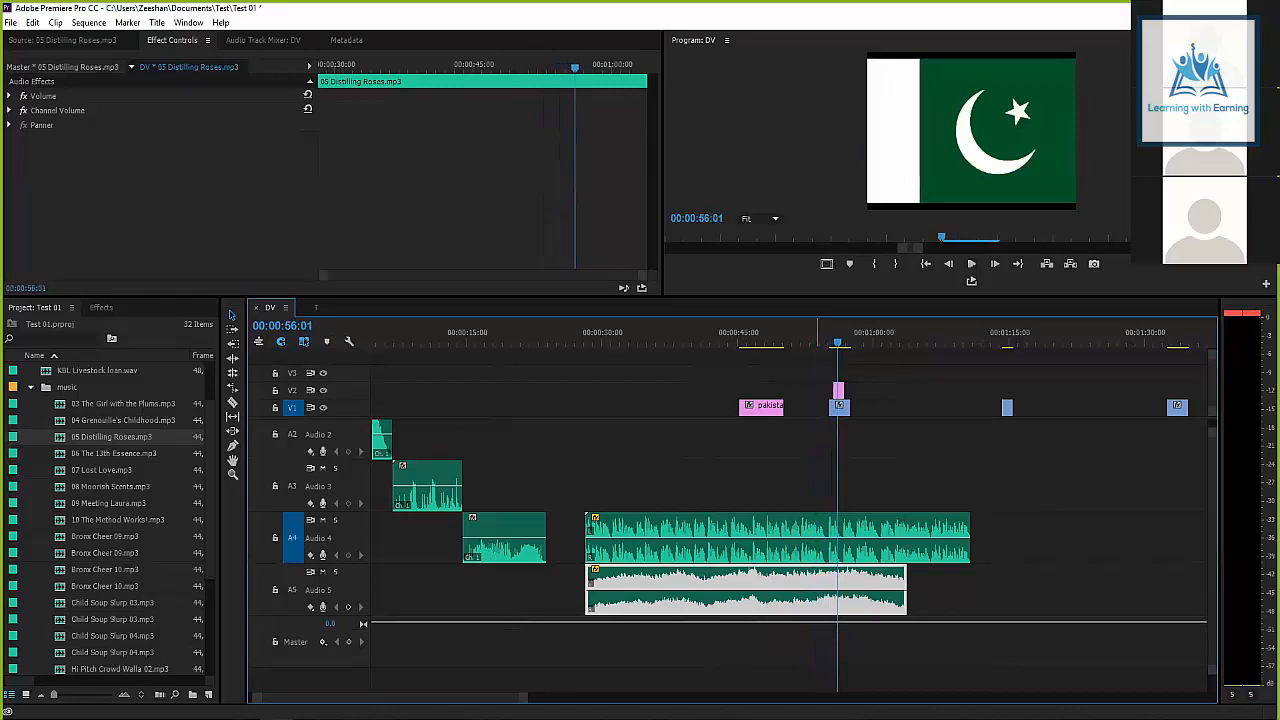
key(ctrl+shift+a)
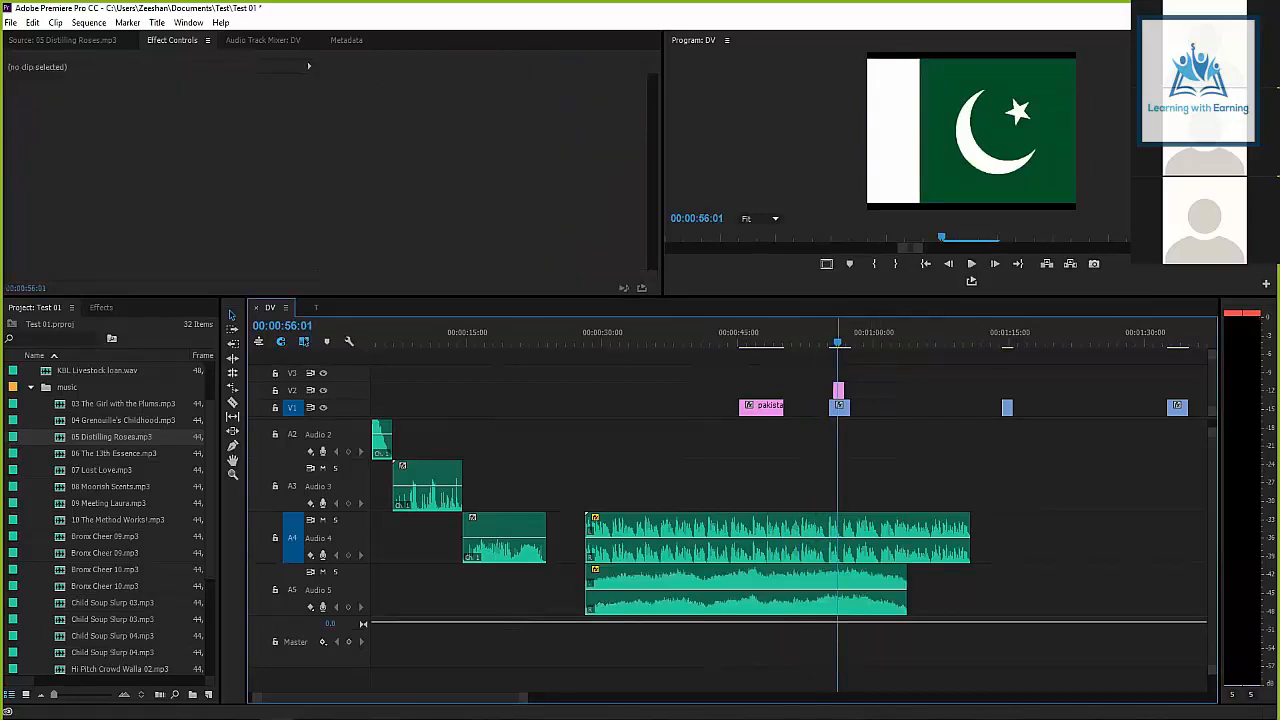
key(space)
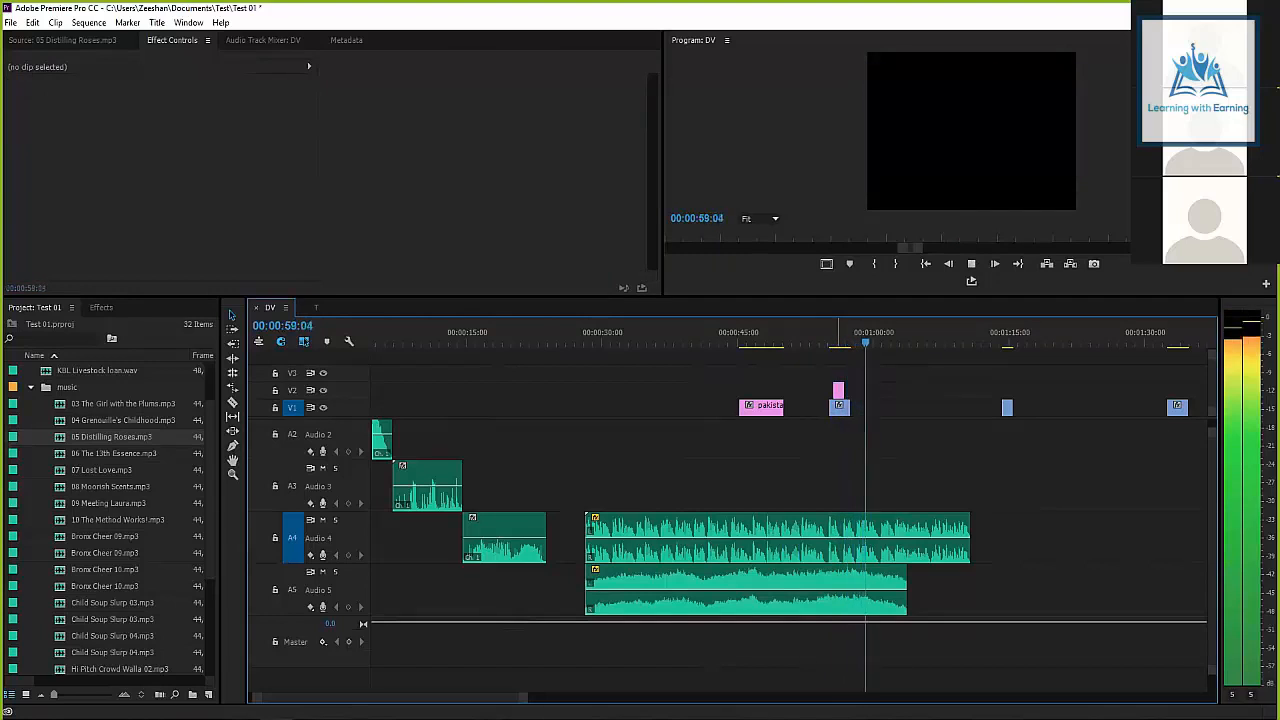
key(space)
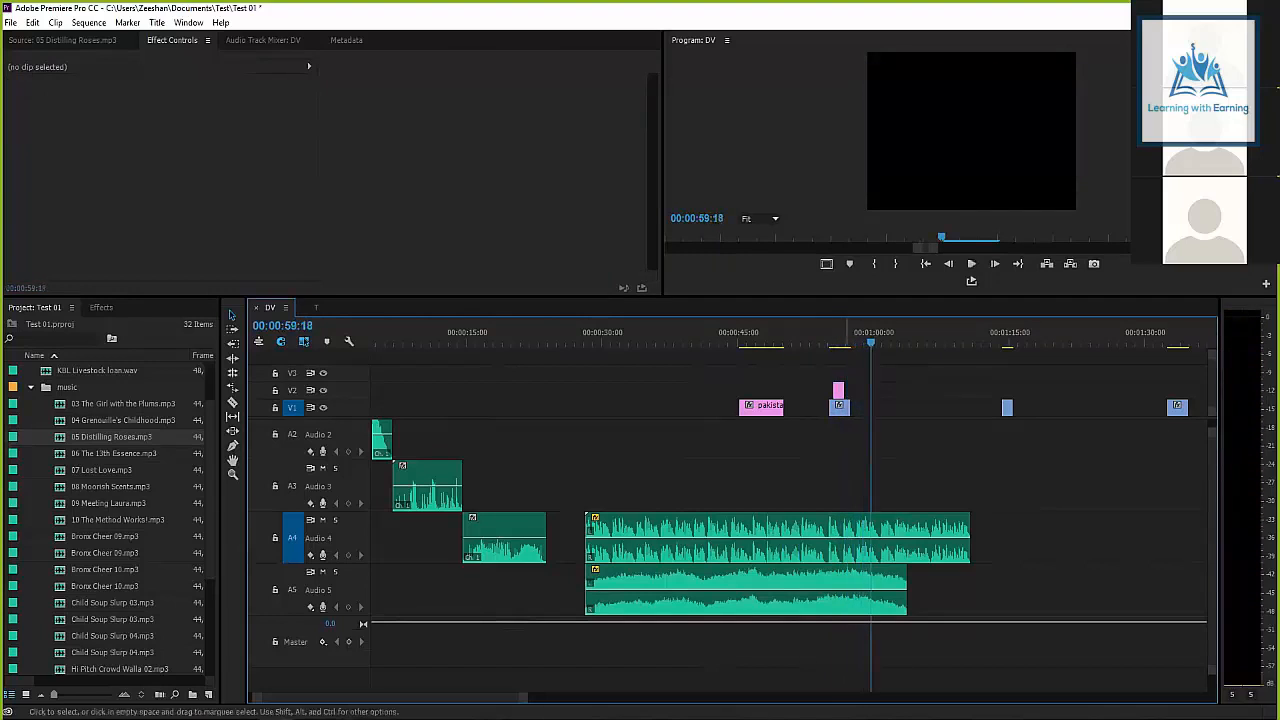
Reduce the audio gain of the 05 Distilling Roses.mp3 clip on A5 once more.
right_click(843, 588)
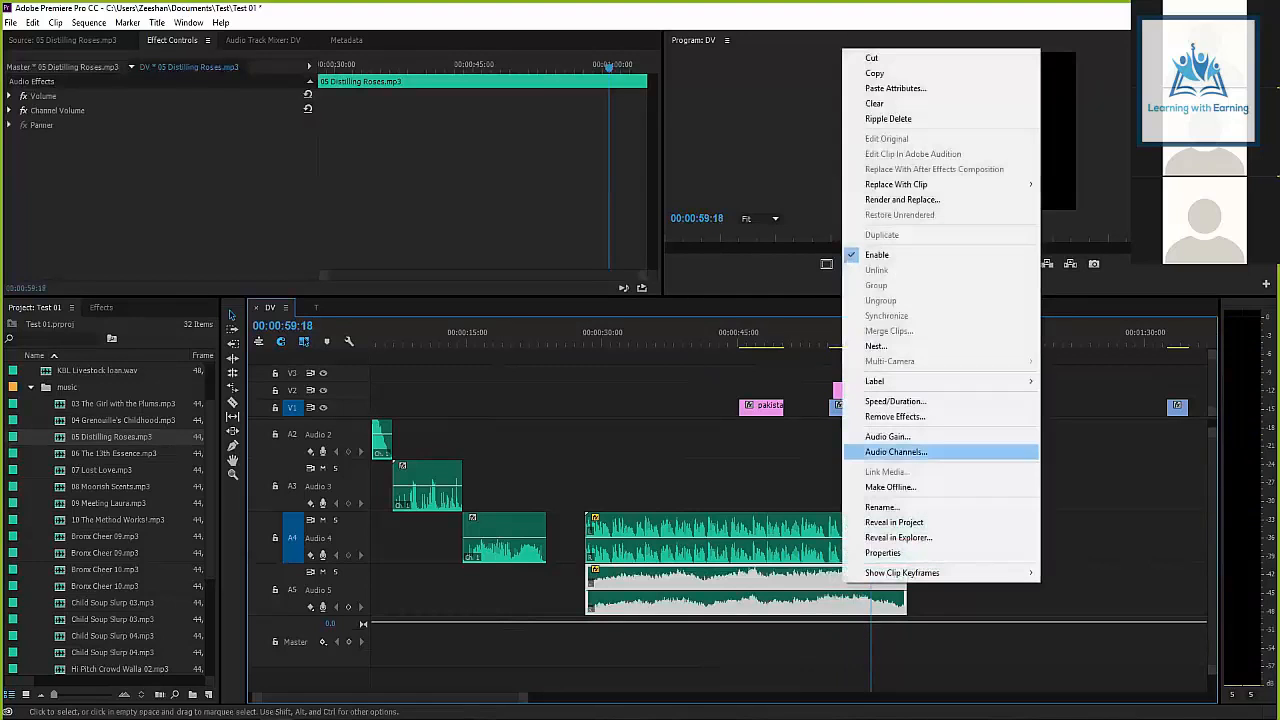
click(887, 436)
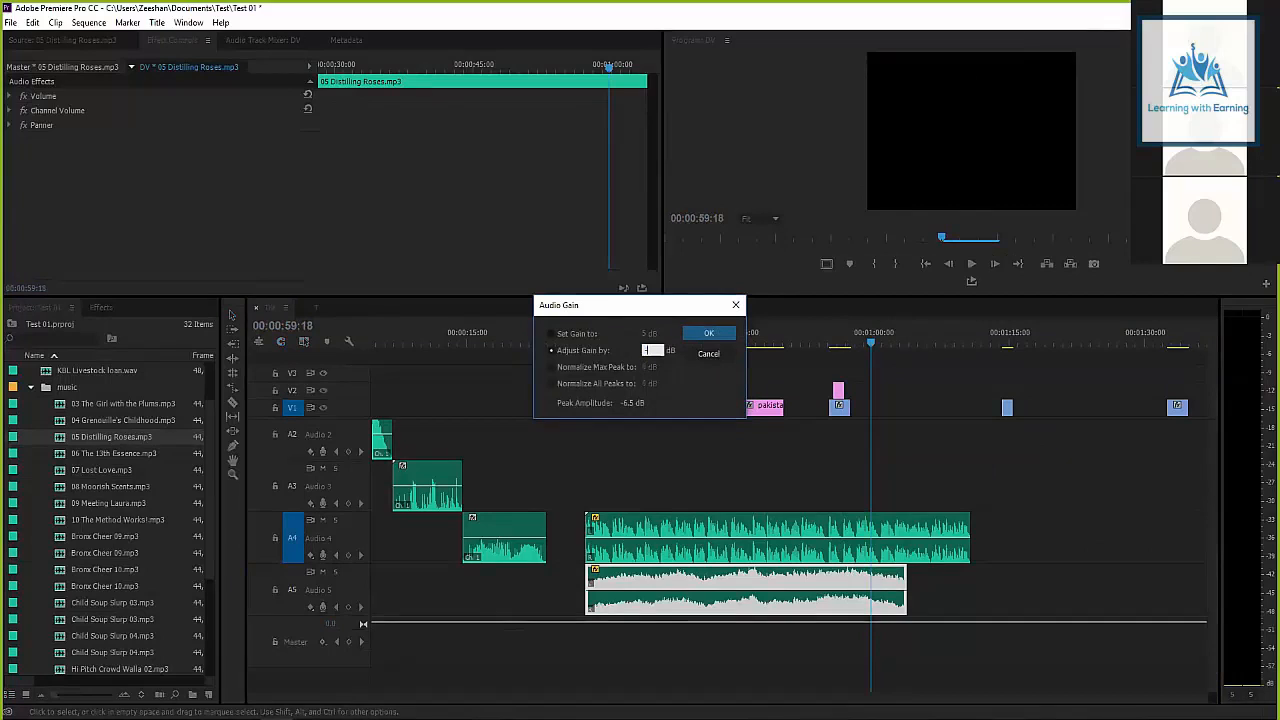
key(Return)
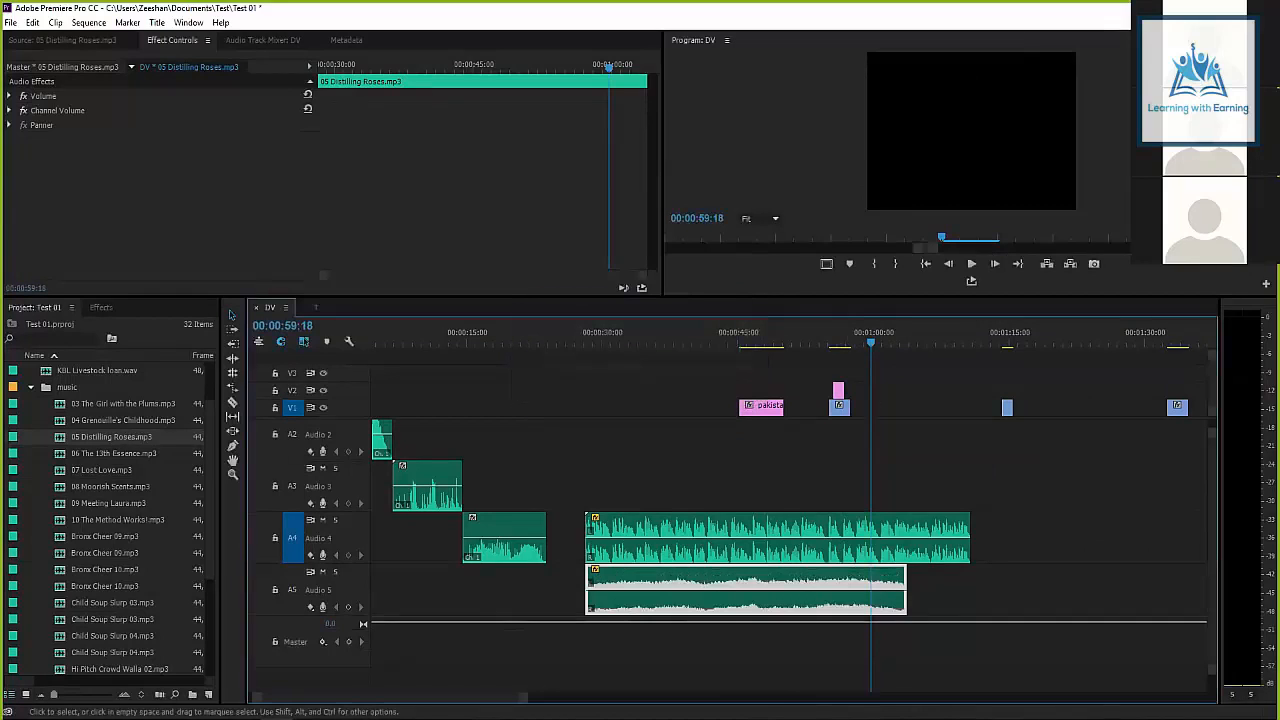
Replay the voice and music layers up to 00:00:57:07, then from nearer their start to 00:00:40:19, checking the levels.
key(Up)
key(space)
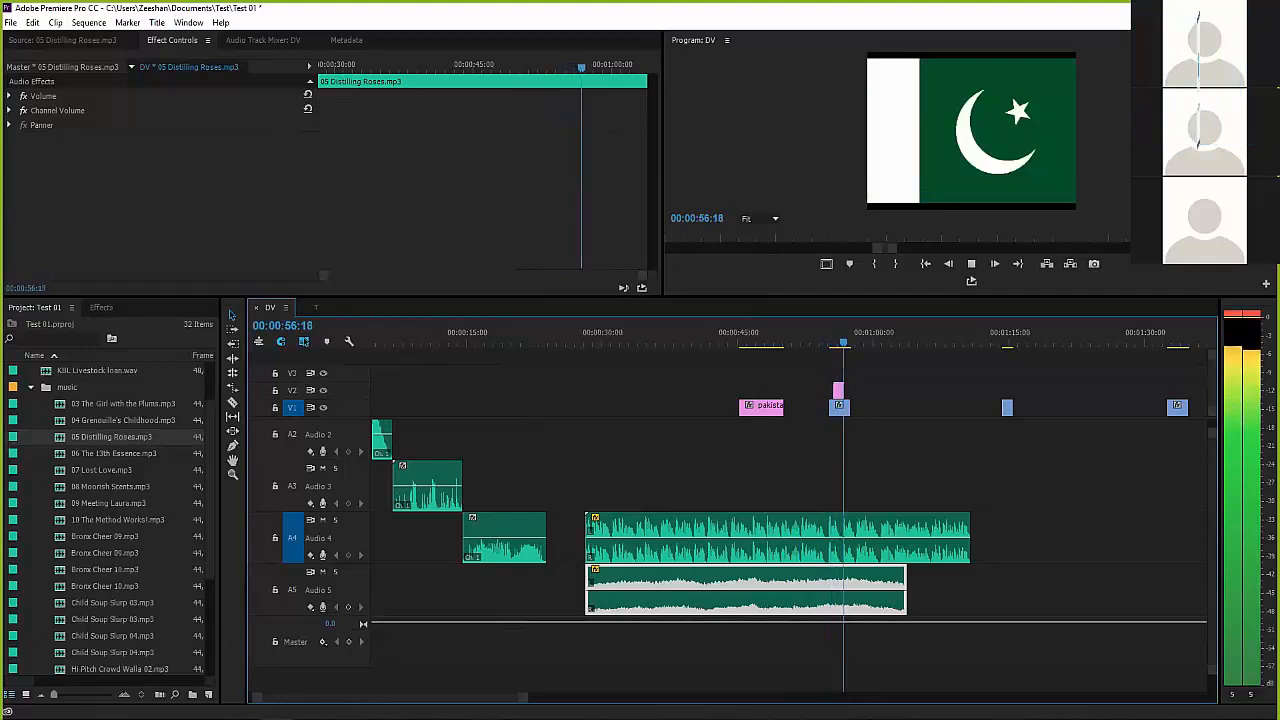
key(space)
scroll(730, 500, right, 3)
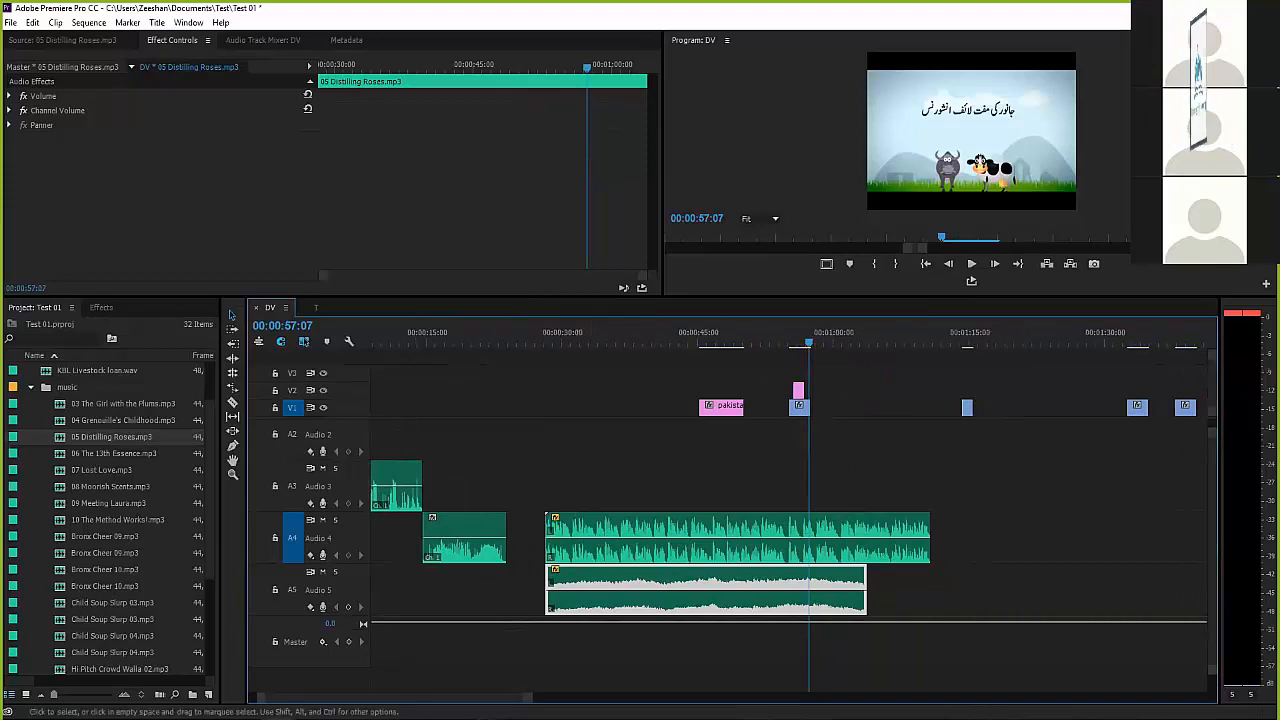
drag(808, 340, 597, 340)
key(space)
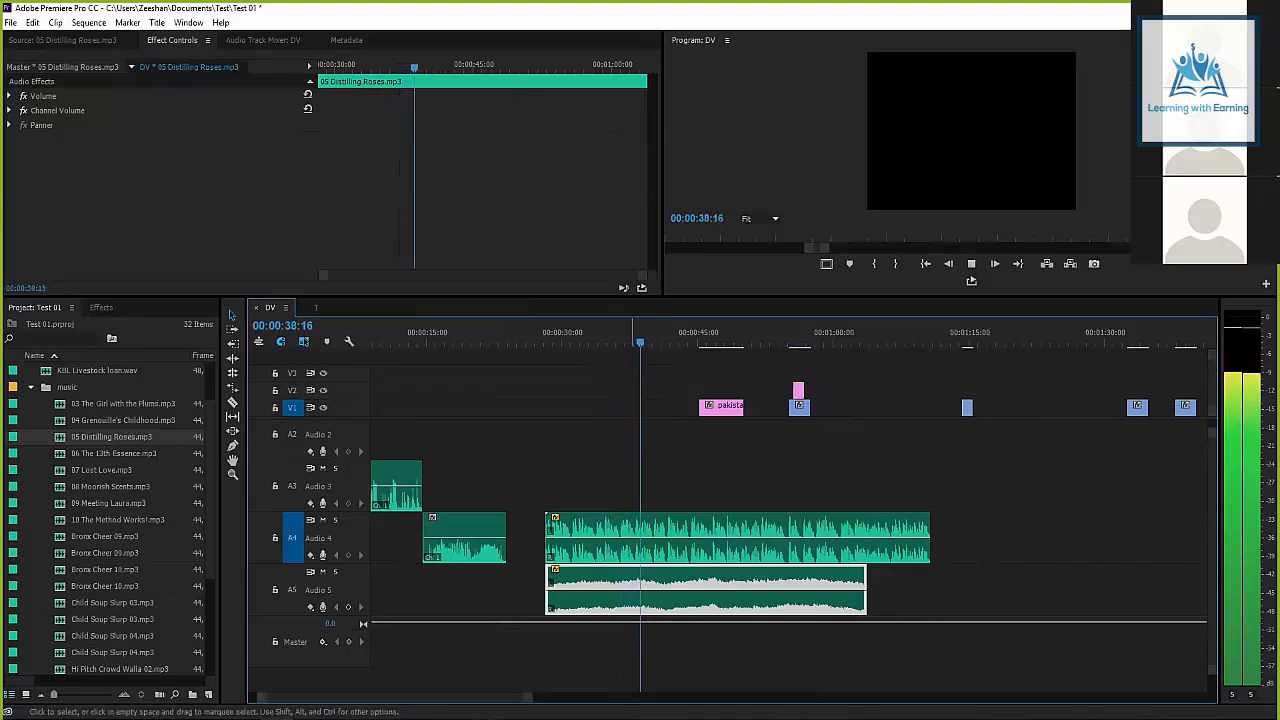
key(space)
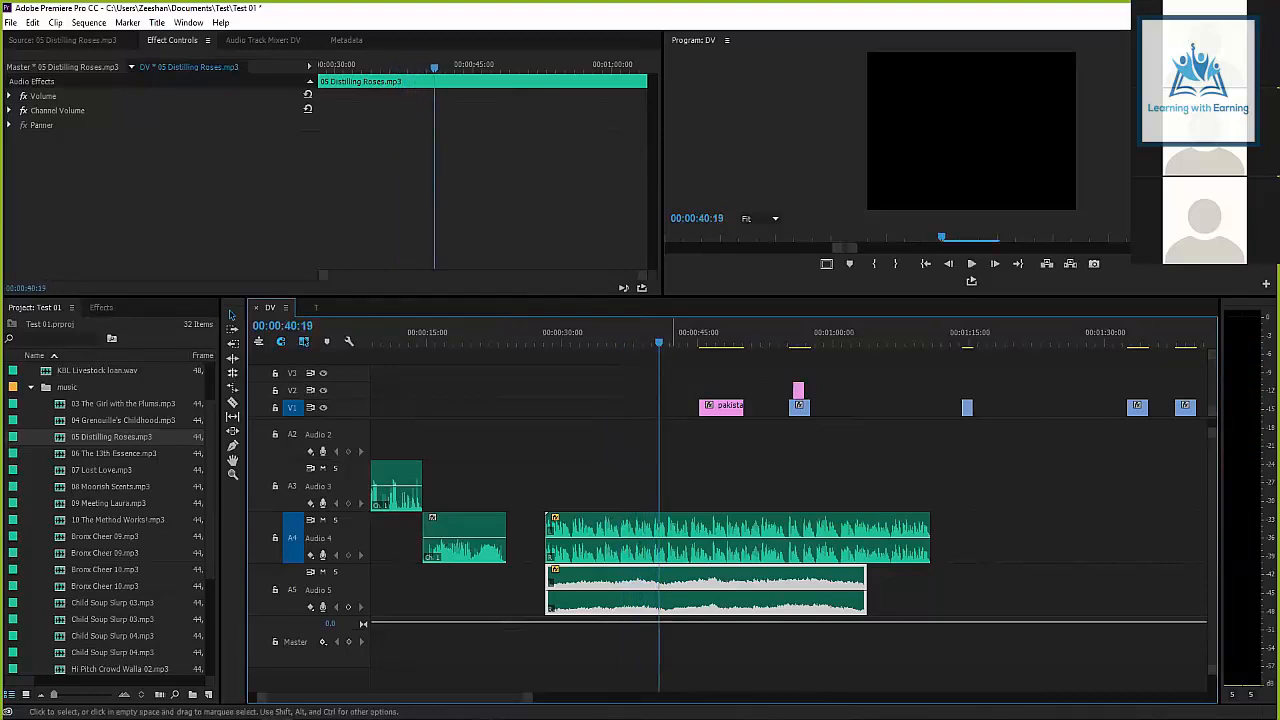
right_click(672, 584)
click(580, 465)
drag(718, 467, 782, 568)
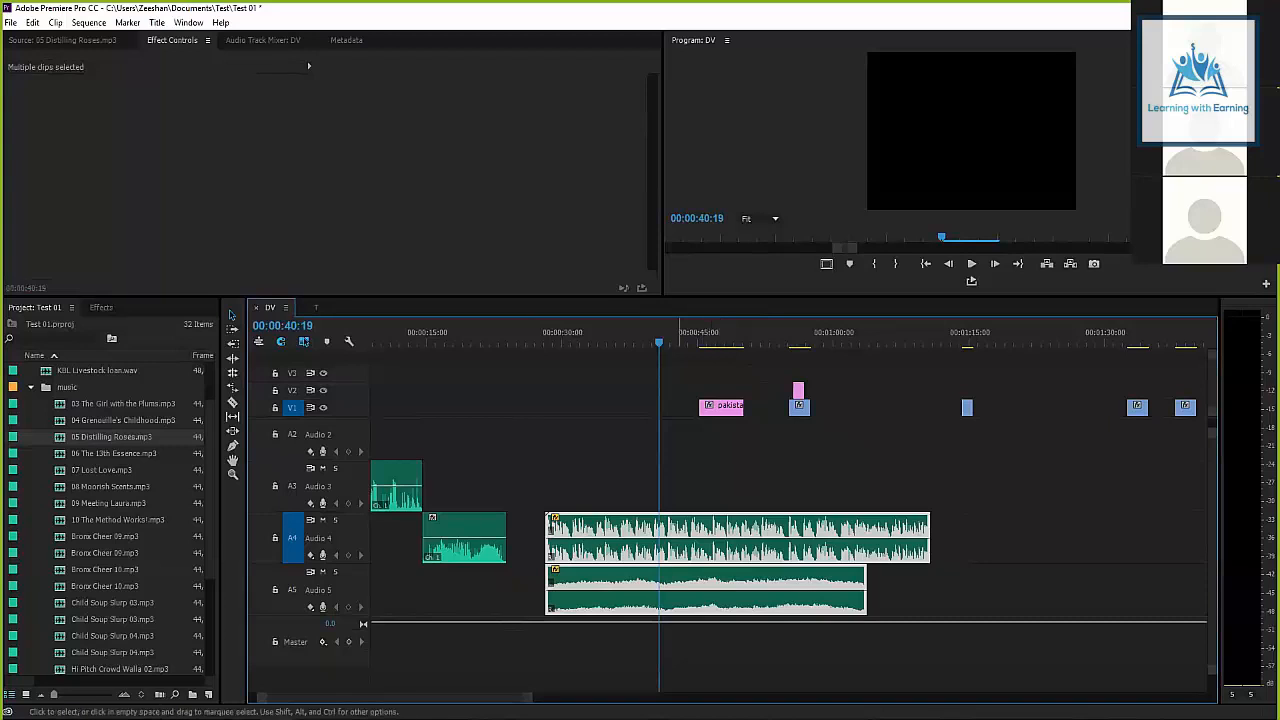
drag(701, 482, 742, 598)
right_click(673, 593)
key(Escape)
Adjust the A5 music clip's audio gain by -5 dB and play the mix on to 00:00:47:11.
right_click(714, 584)
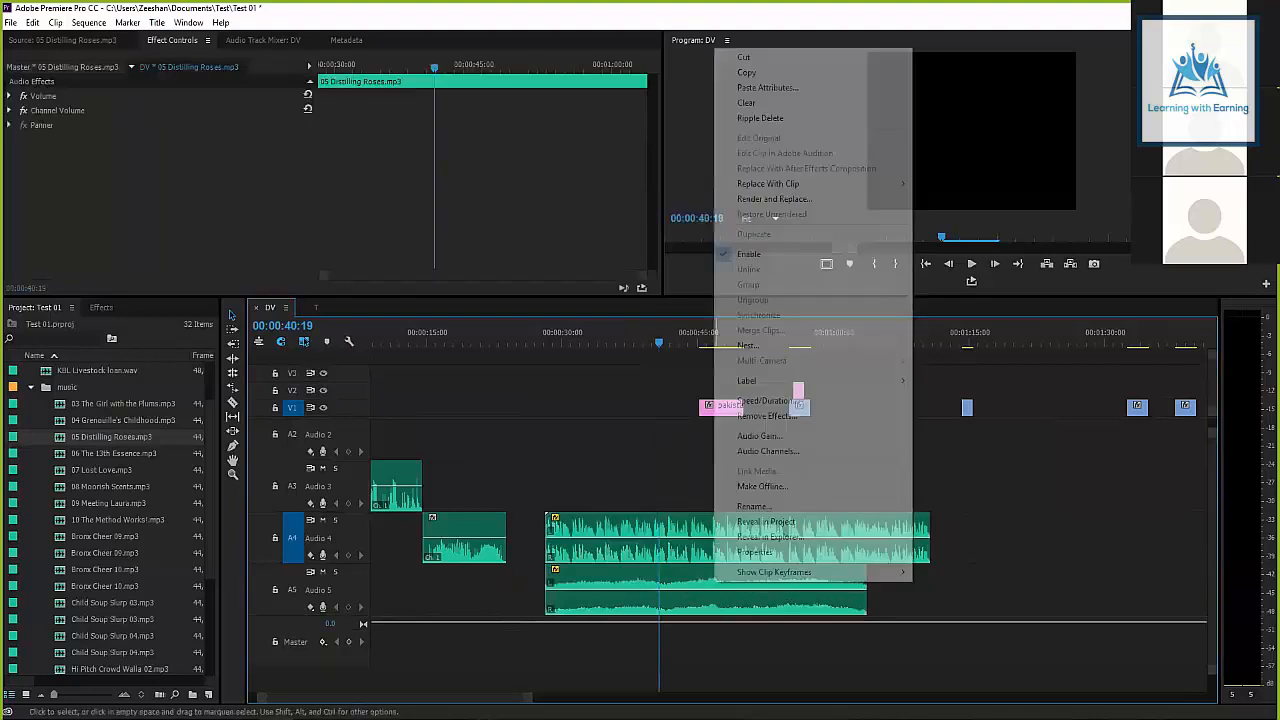
click(759, 435)
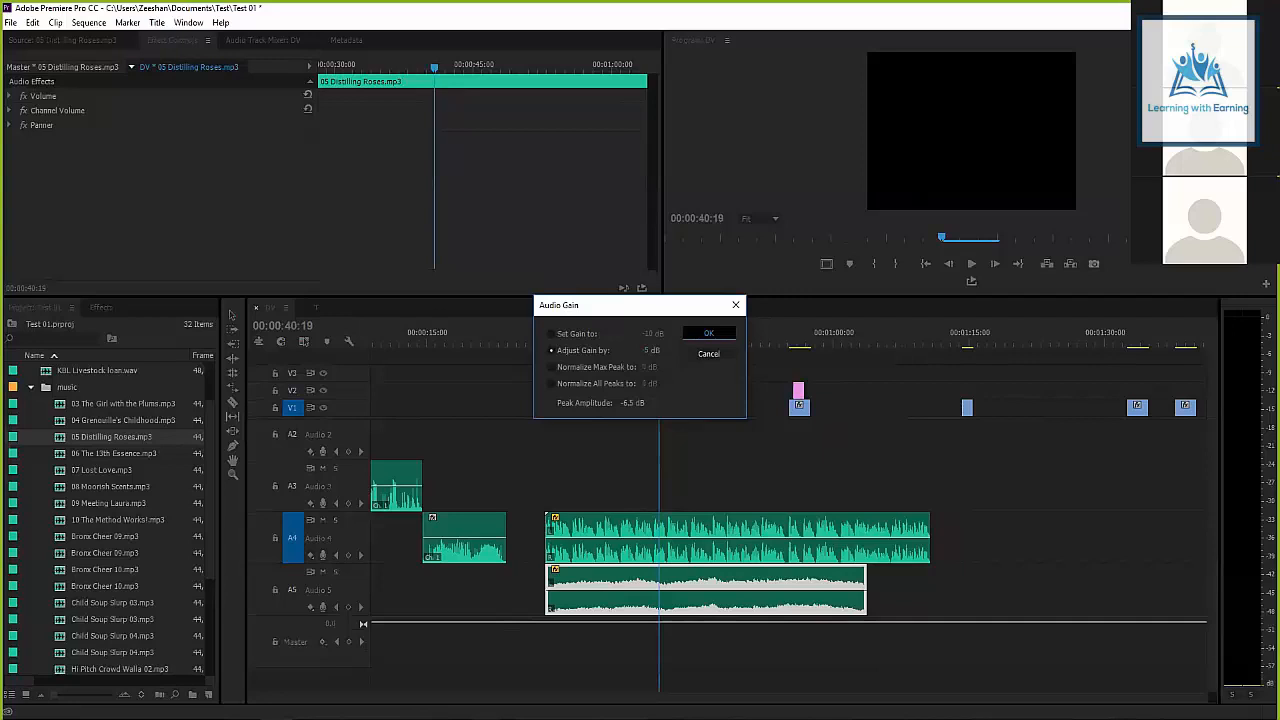
key(Return)
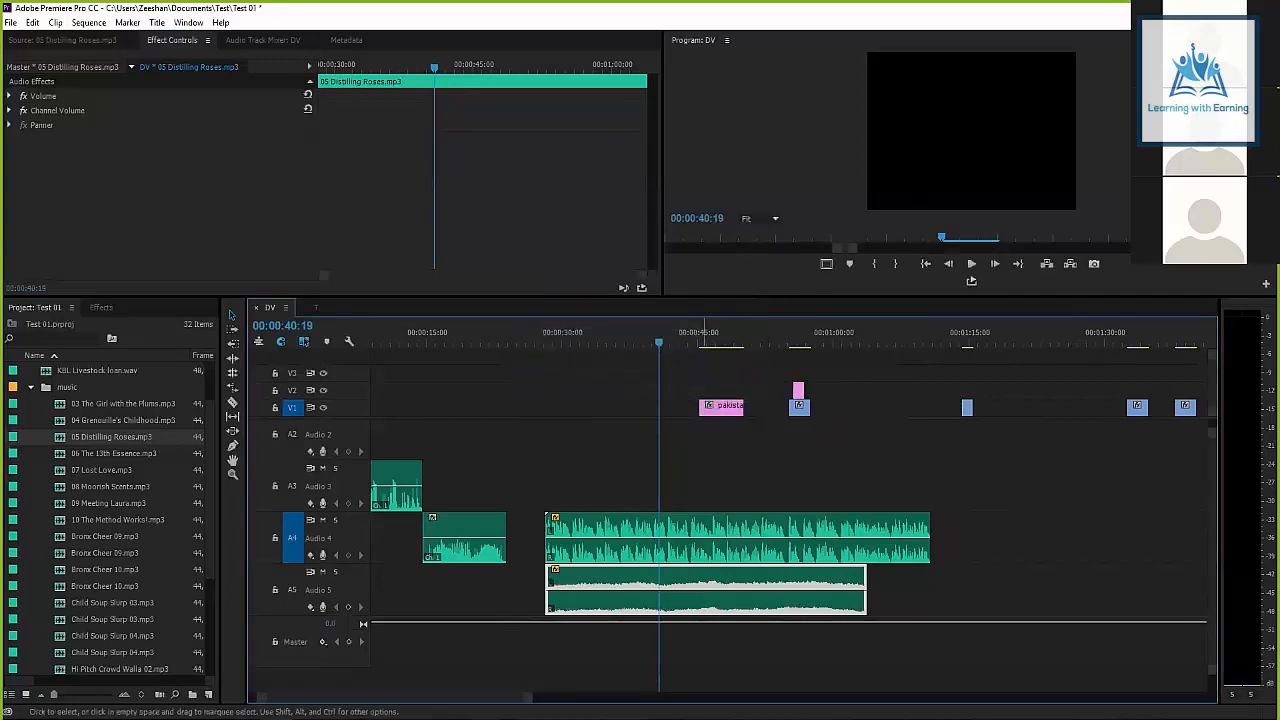
key(space)
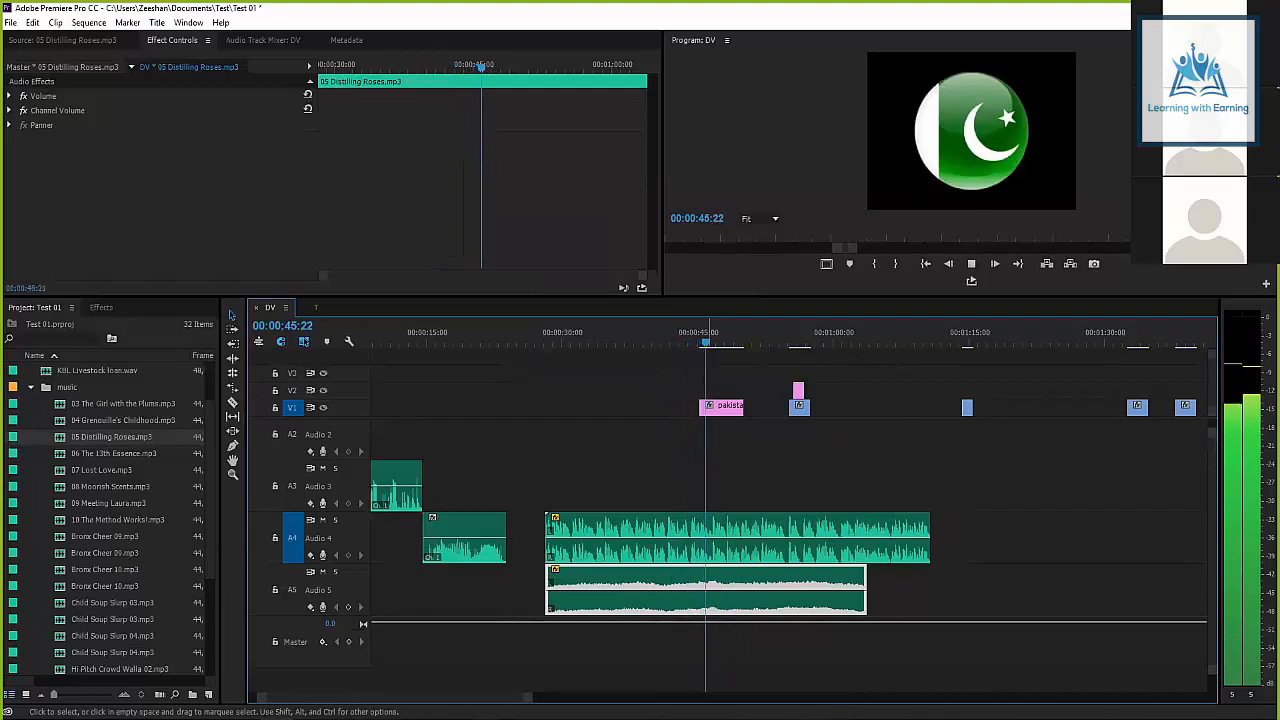
key(space)
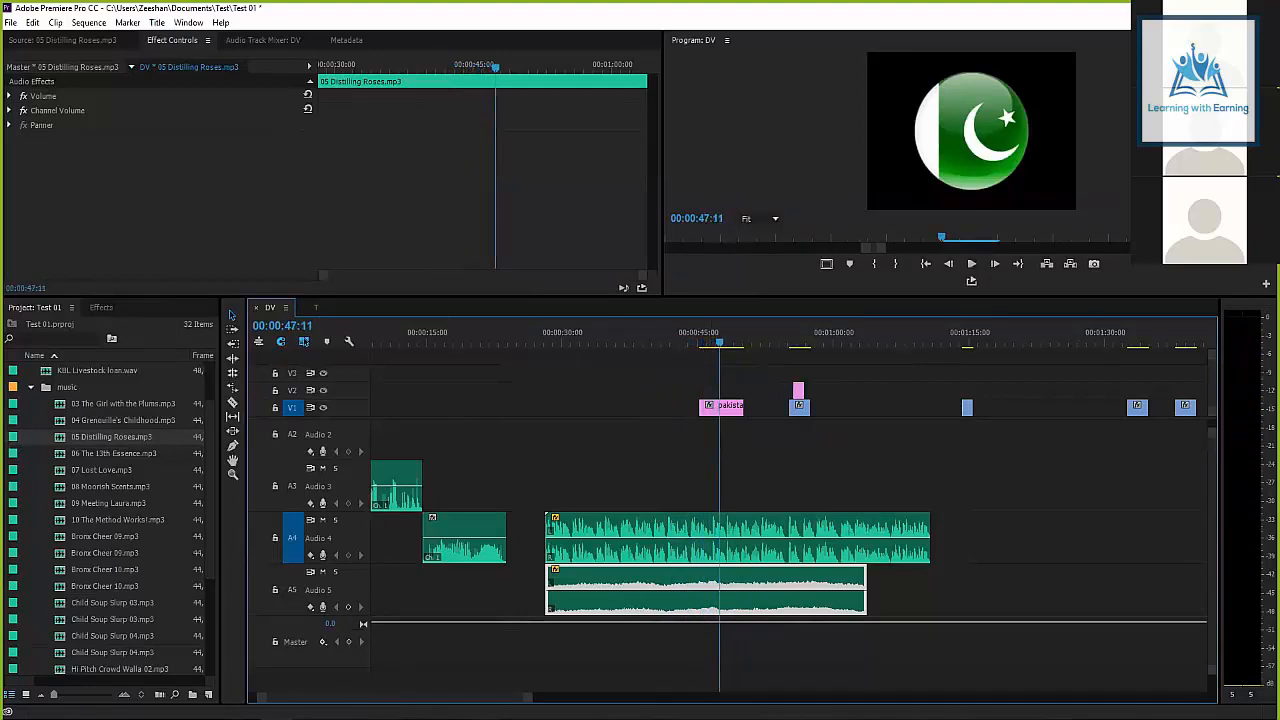
Start a media import and open the MUSIC folder on the H: drive.
key(ctrl+i)
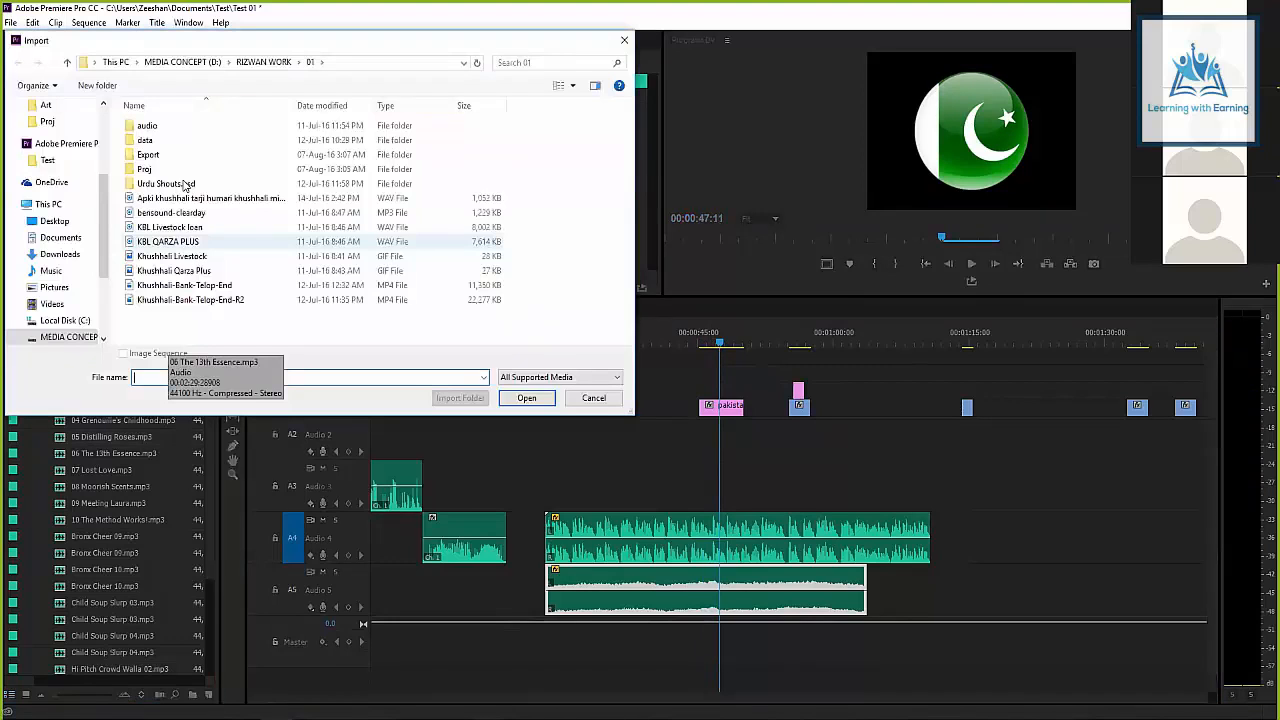
click(182, 62)
scroll(60, 250, down, 2)
click(60, 315)
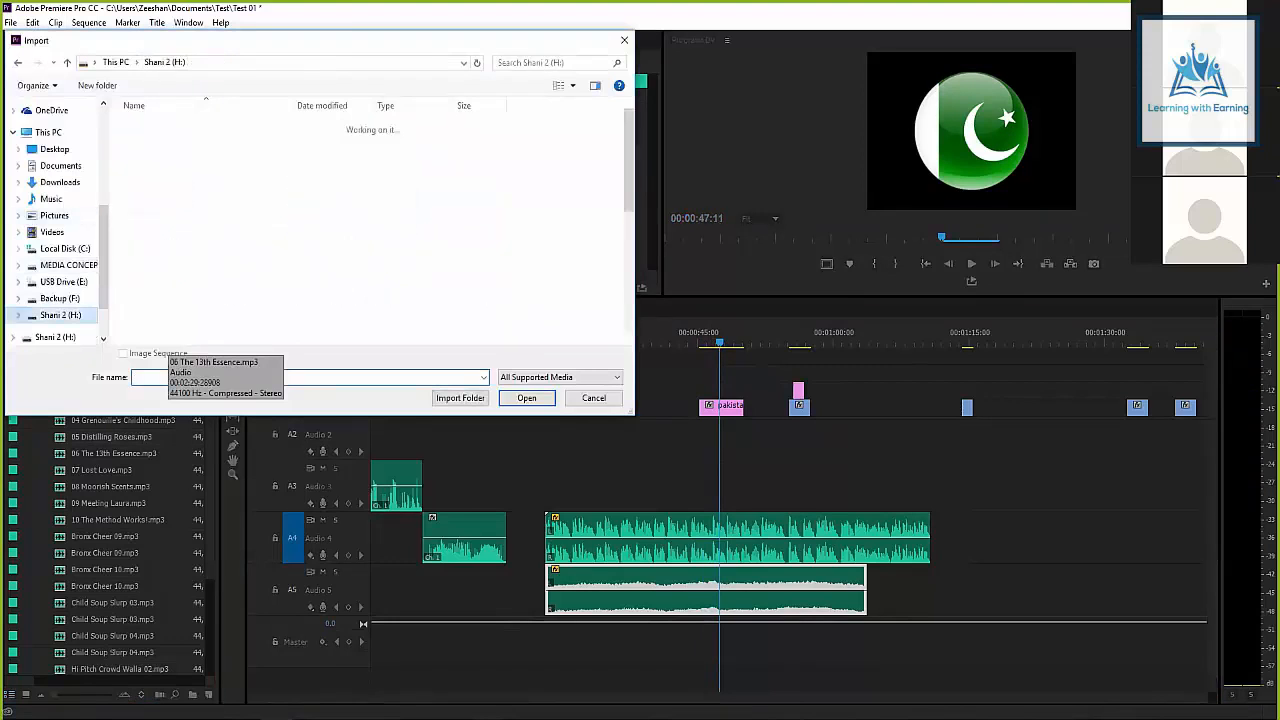
scroll(125, 227, down, 10)
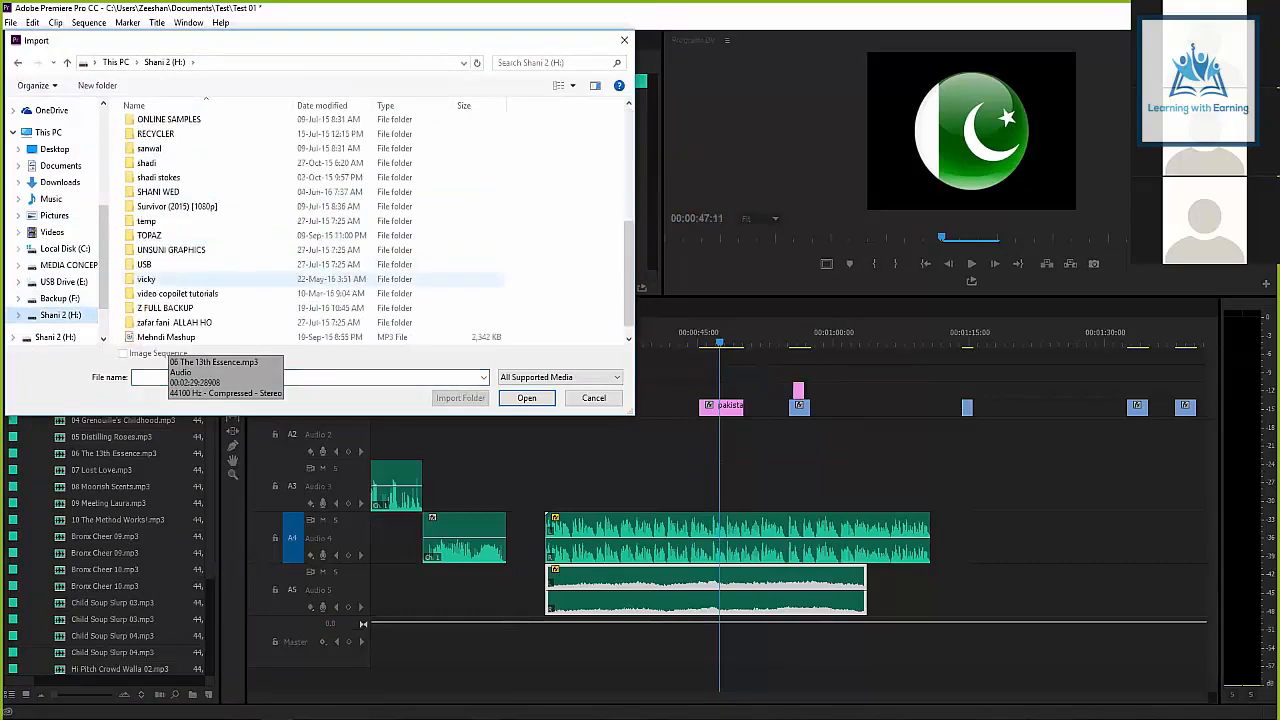
scroll(127, 207, up, 4)
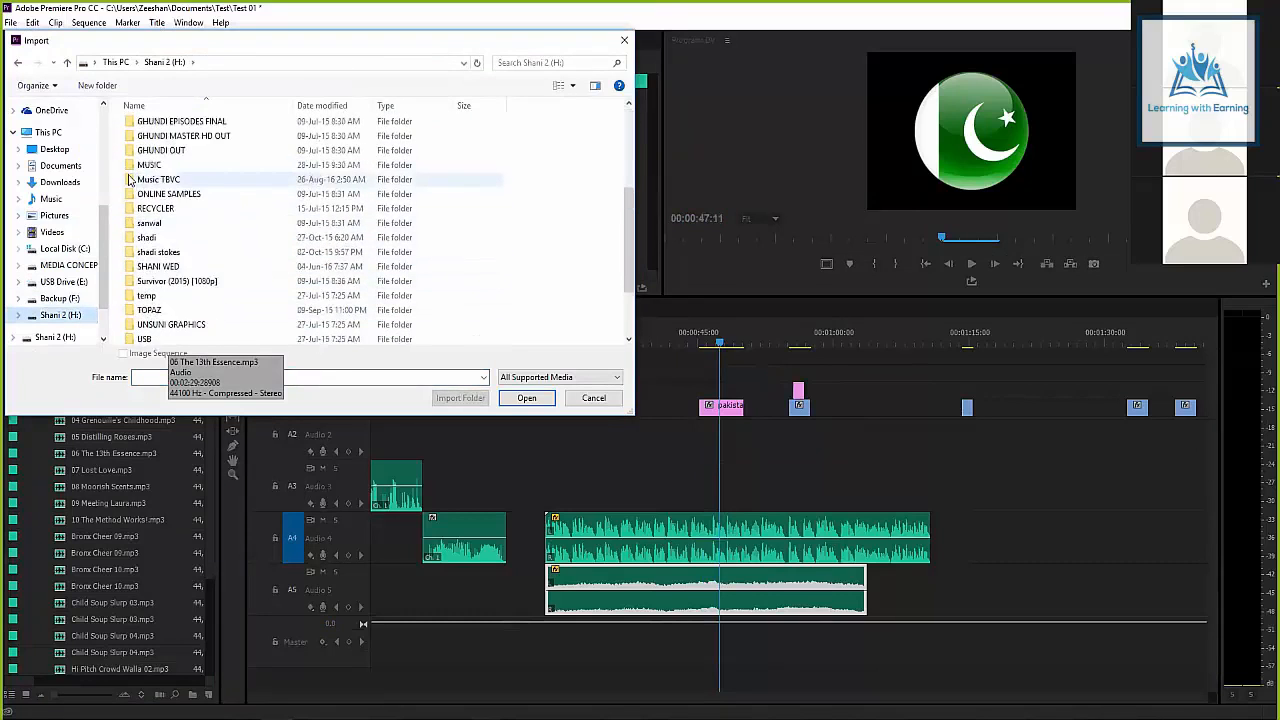
click(150, 252)
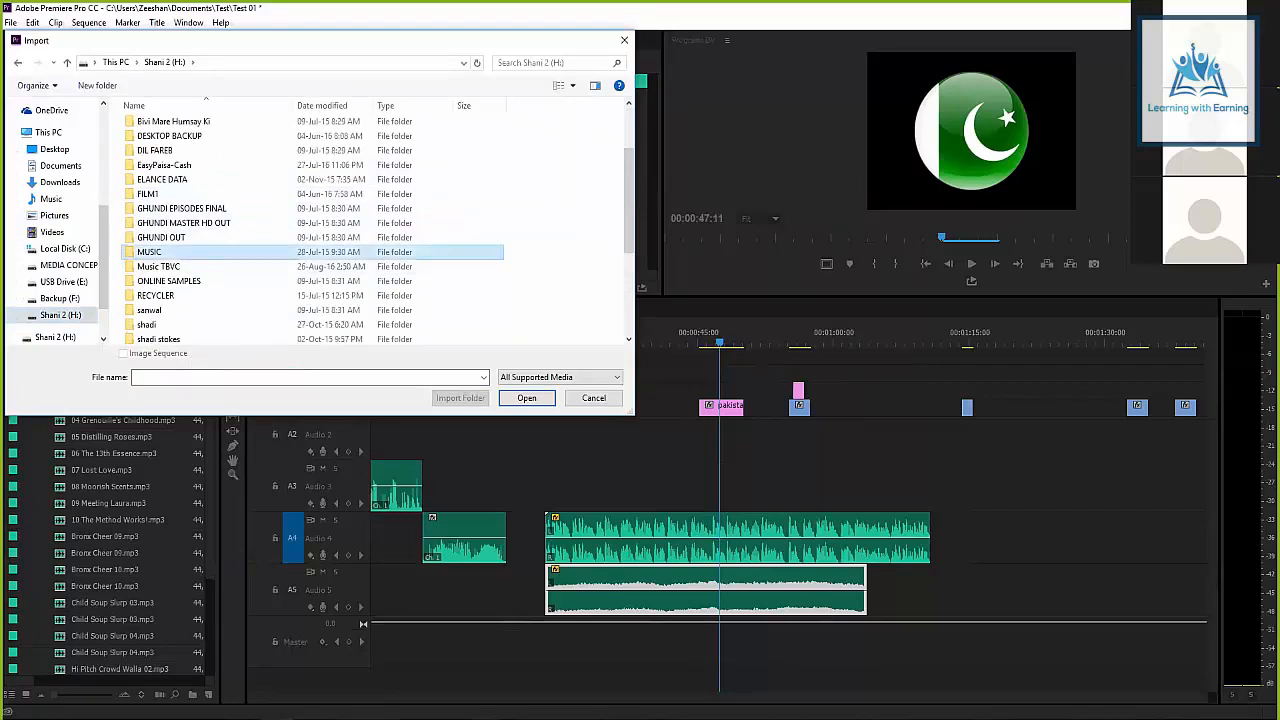
key(Return)
Browse the M U S I C subfolder, then import Tiesto - Earth.wav from the MUSIC folder and locate it among the project items.
click(156, 184)
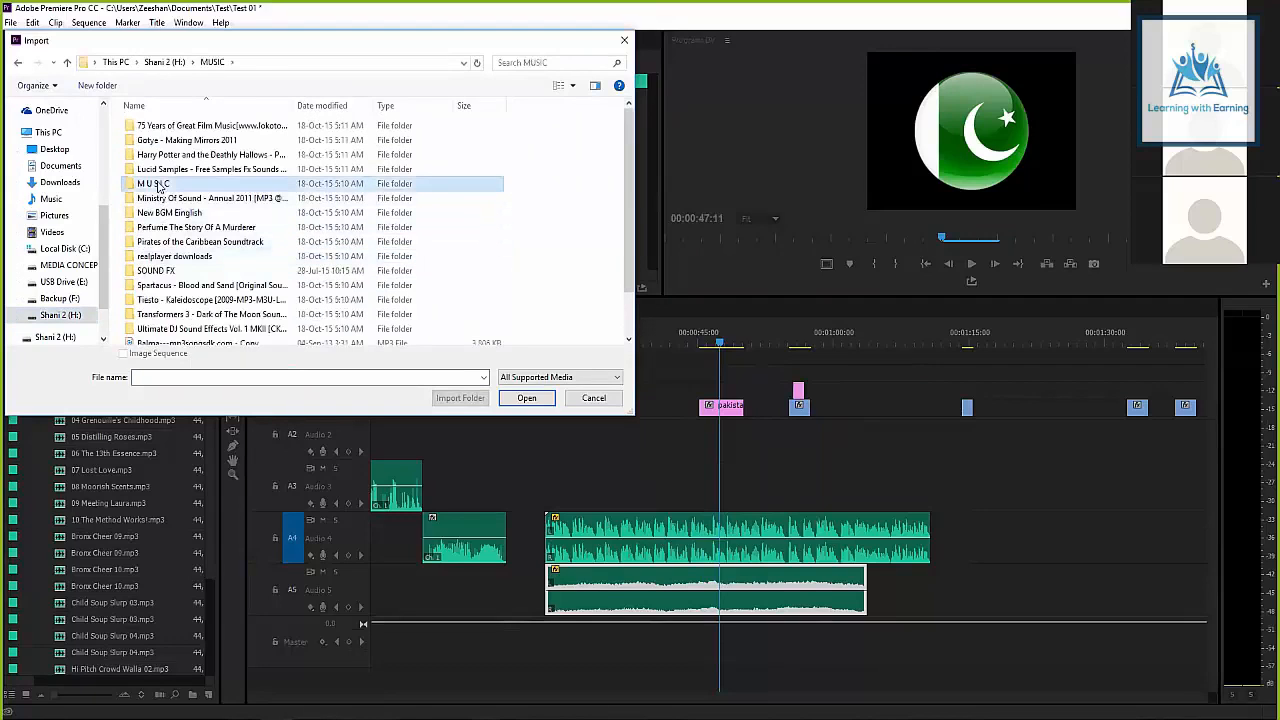
key(Return)
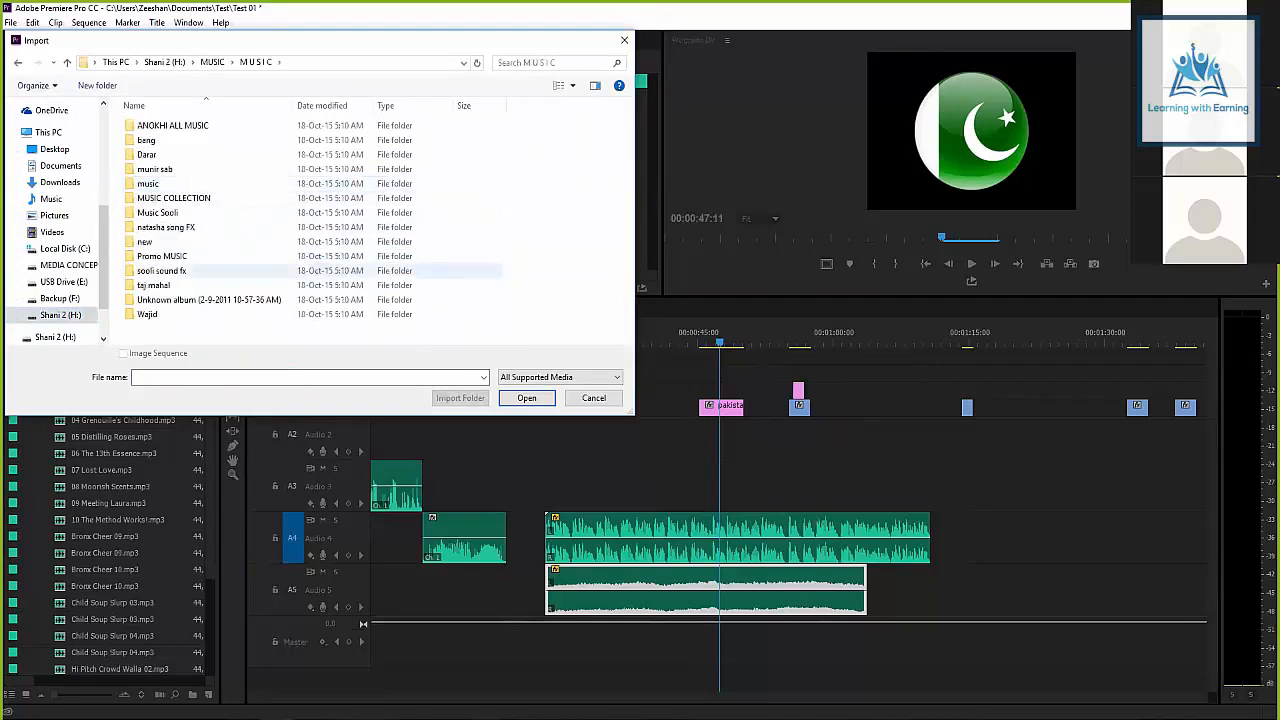
click(67, 62)
scroll(167, 225, down, 2)
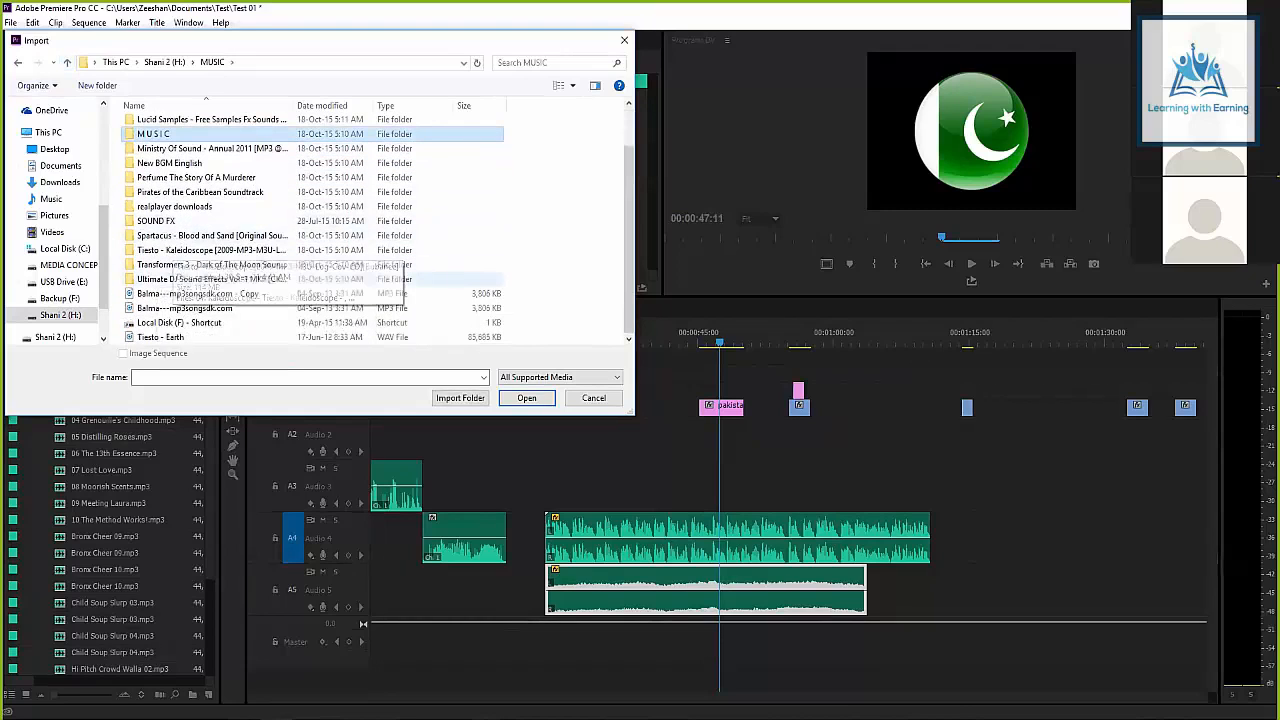
click(160, 337)
key(Return)
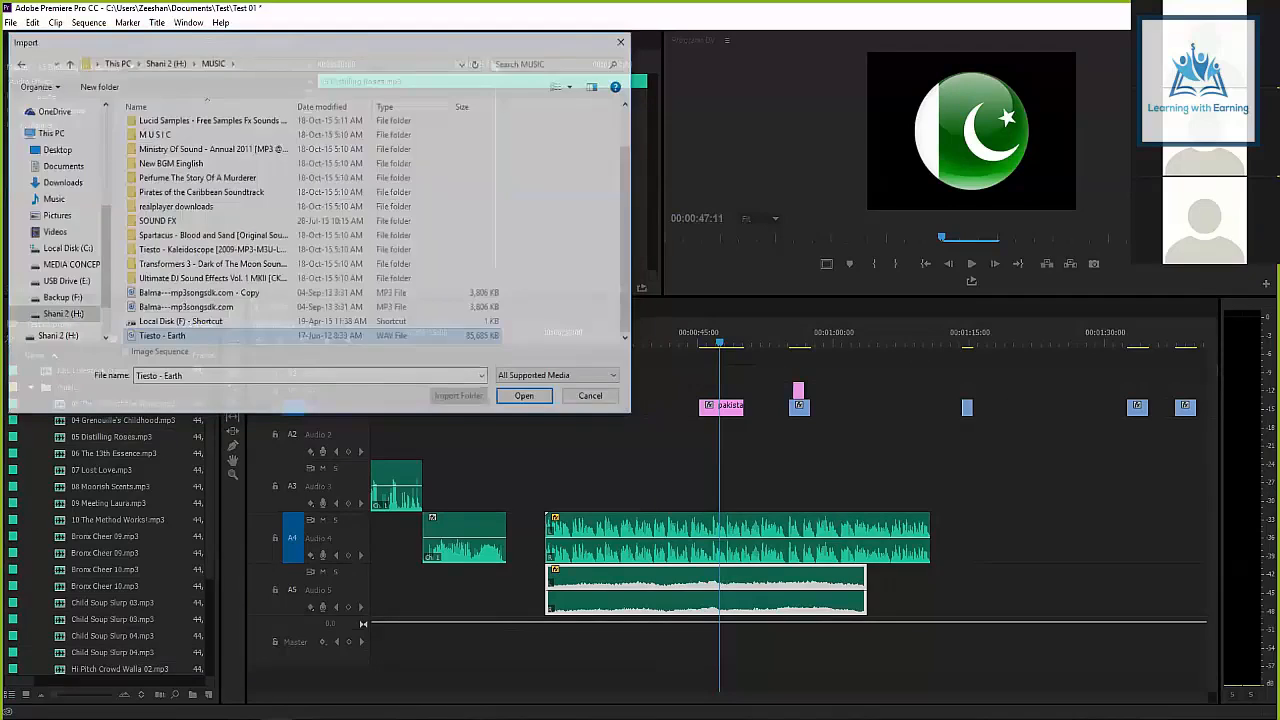
drag(184, 586, 204, 530)
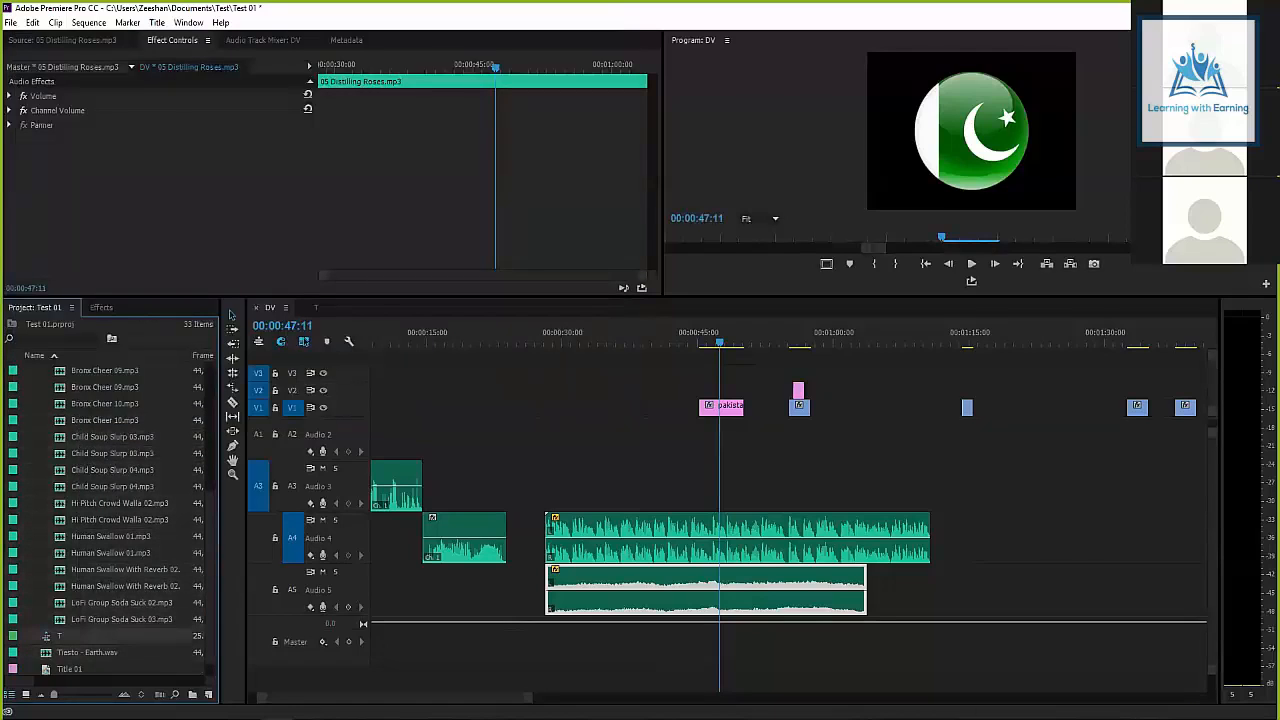
Preview Tiesto - Earth.wav from the project items up to 00;02;44;01 and delete the existing music clip from track A5.
double_click(88, 652)
key(space)
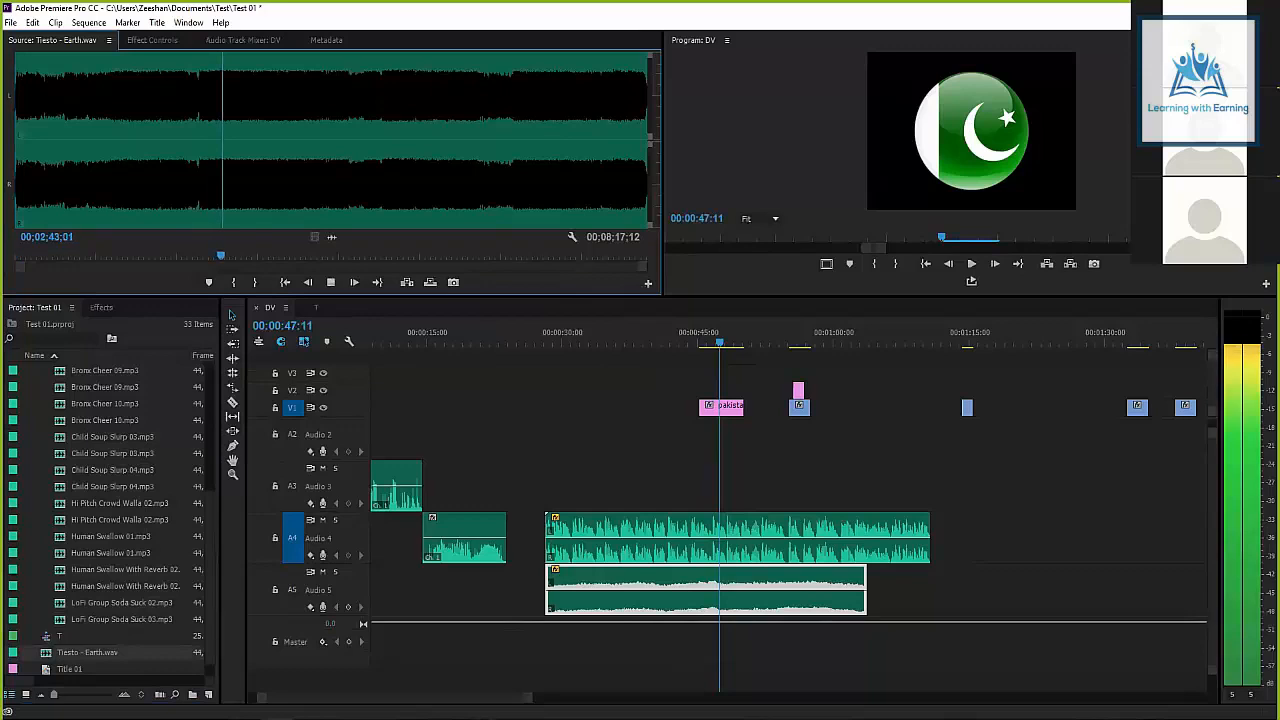
key(space)
click(230, 314)
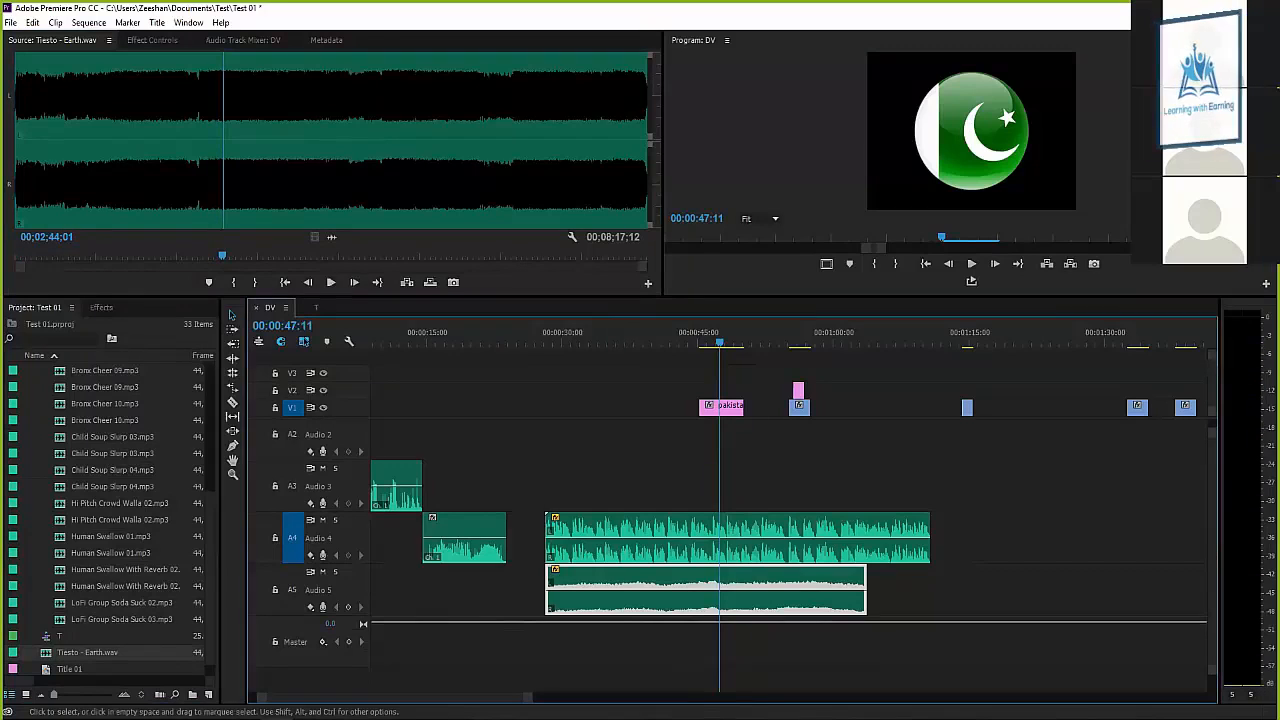
key(Delete)
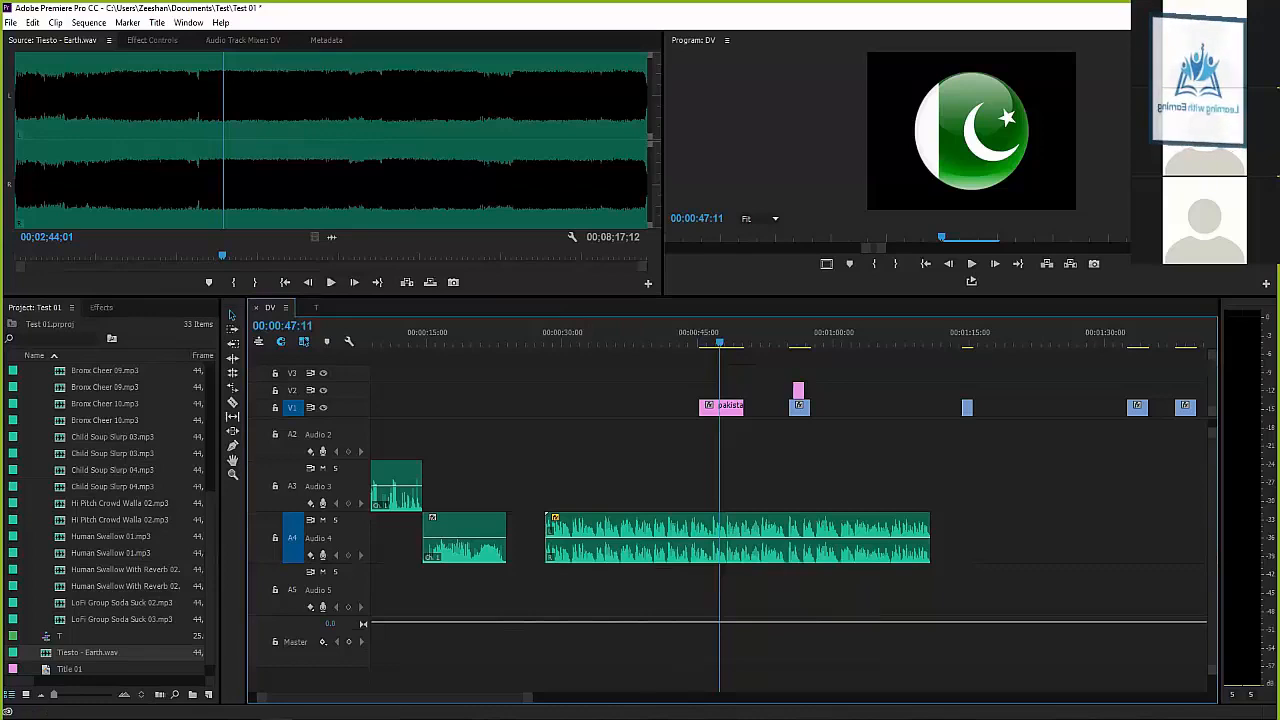
Mark a 00;00;48;15 section of Tiesto - Earth.wav ending at 00;03;41;15 and place it on A5, aligned with the A4 clip's start.
click(215, 255)
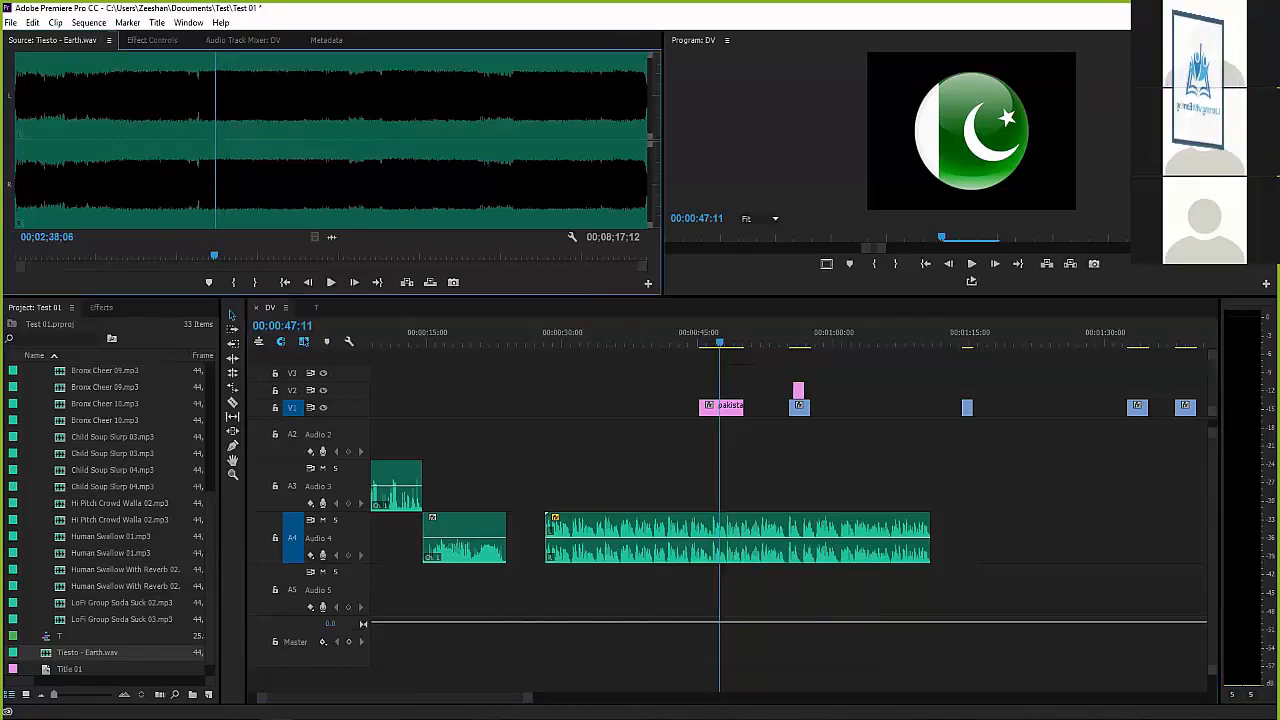
key(i)
drag(215, 255, 547, 412)
key(i)
key(o)
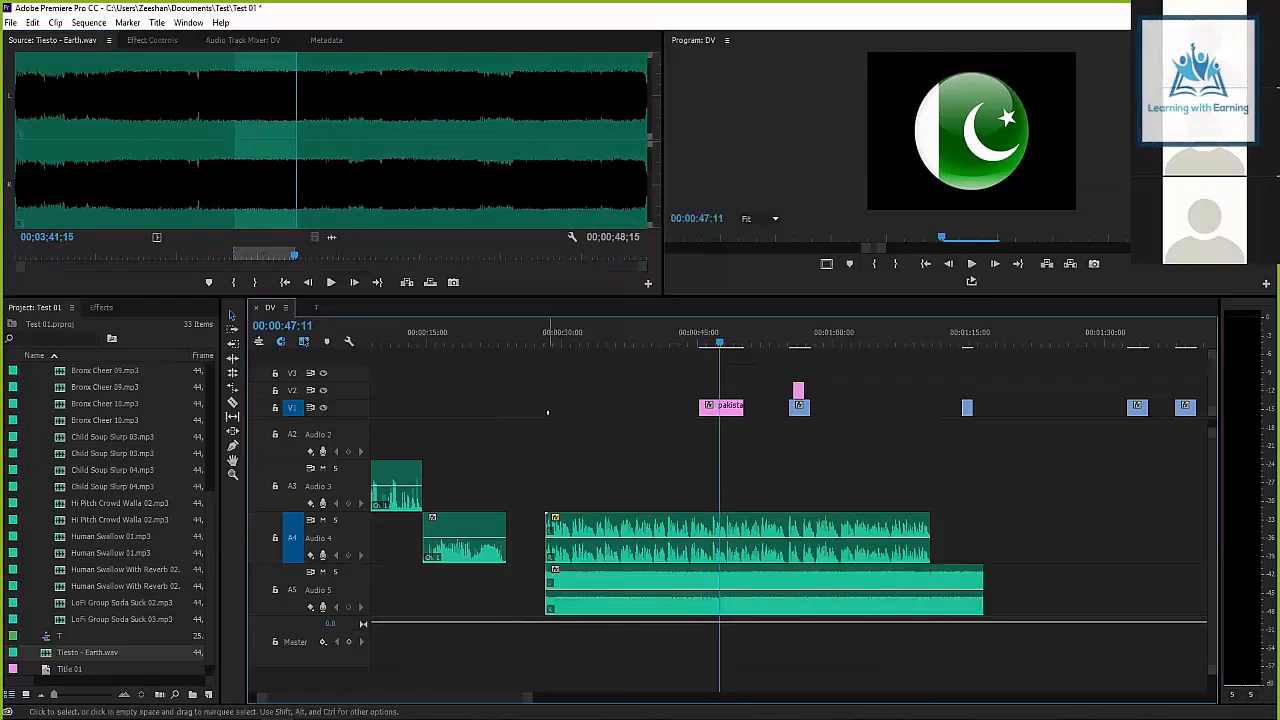
Play the mix from about 00:00:34, lower the A5 music clip's audio gain, and play on to 00:00:39:02.
click(597, 332)
key(space)
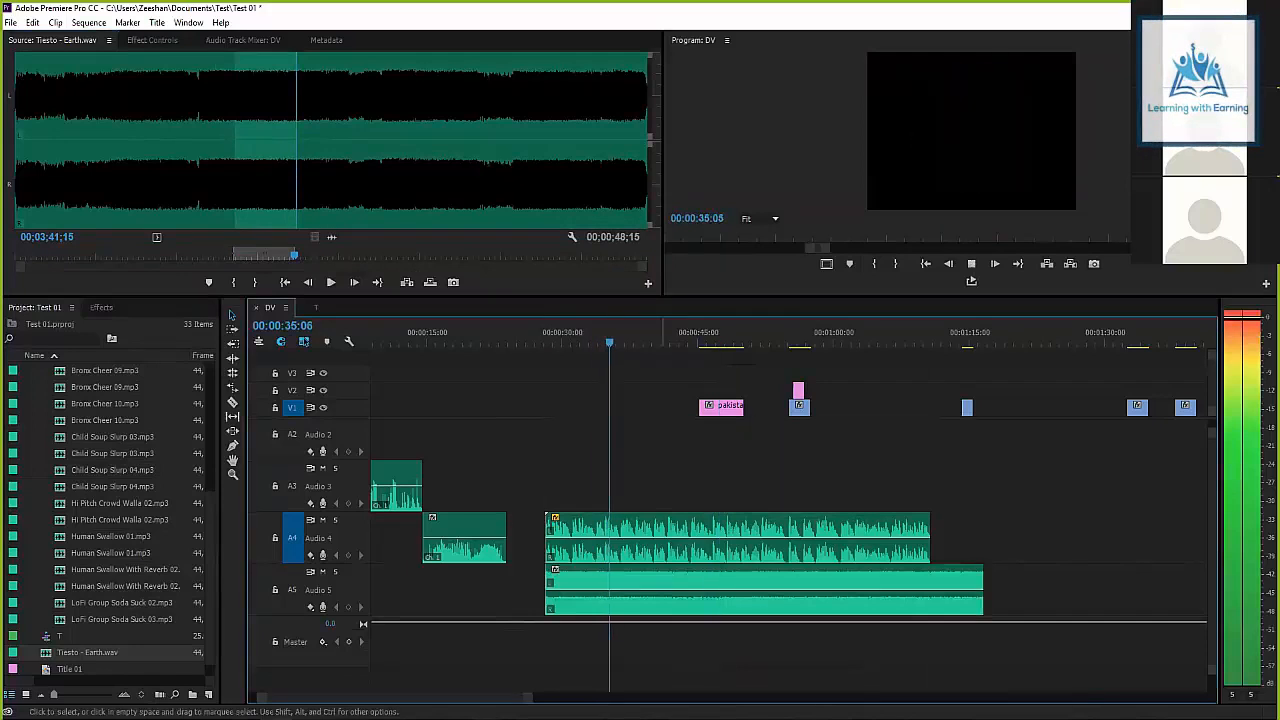
right_click(643, 604)
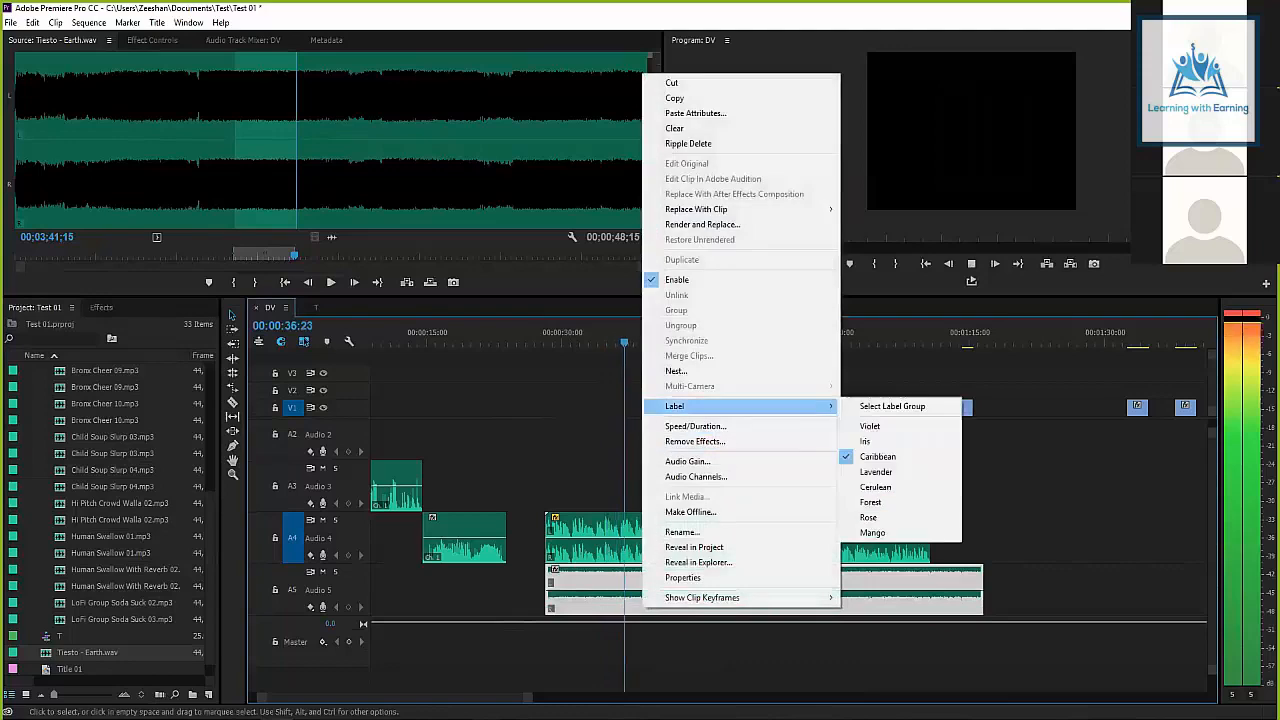
click(688, 461)
key(Return)
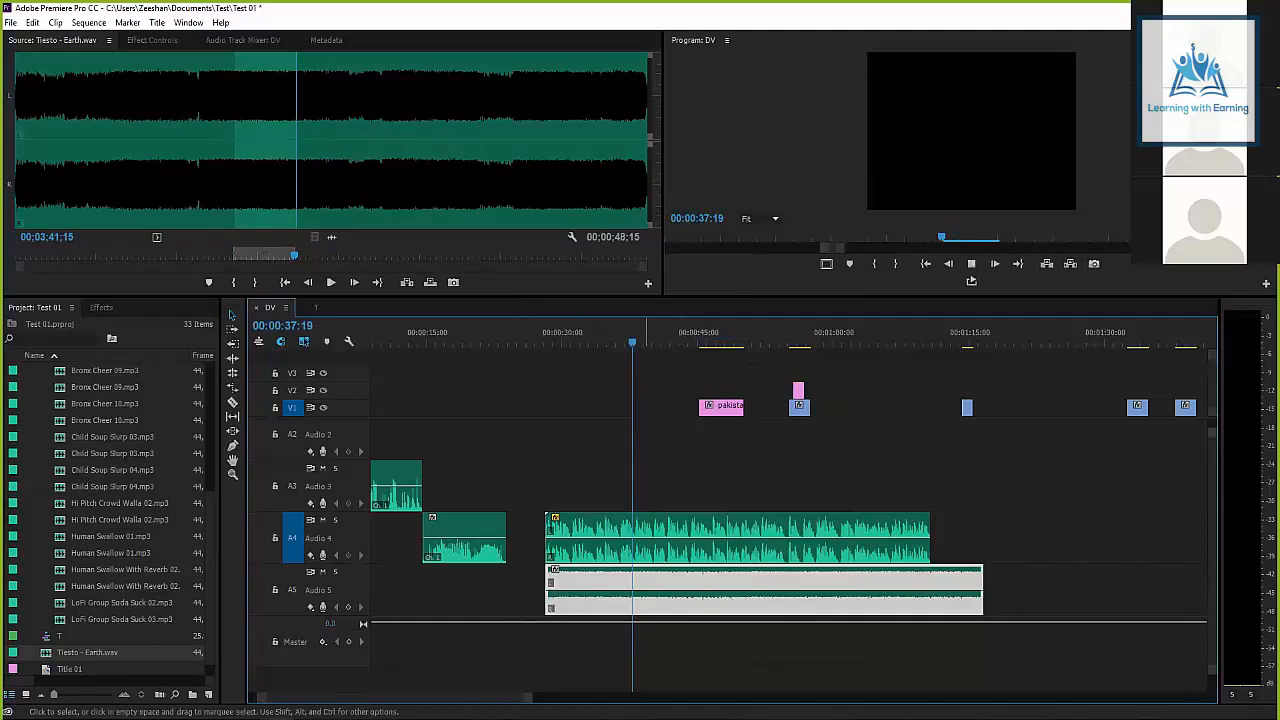
key(space)
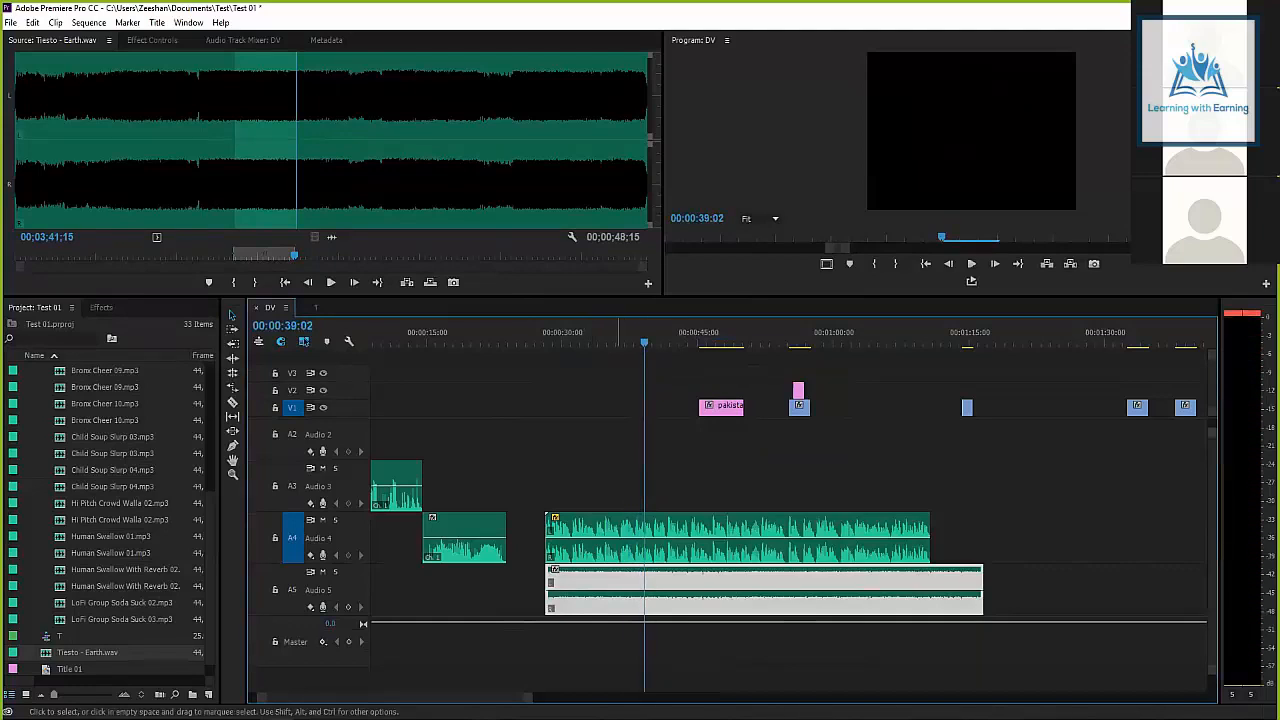
Lower the A5 music clip's audio gain again and play the mix on to 00:00:40:24.
right_click(616, 590)
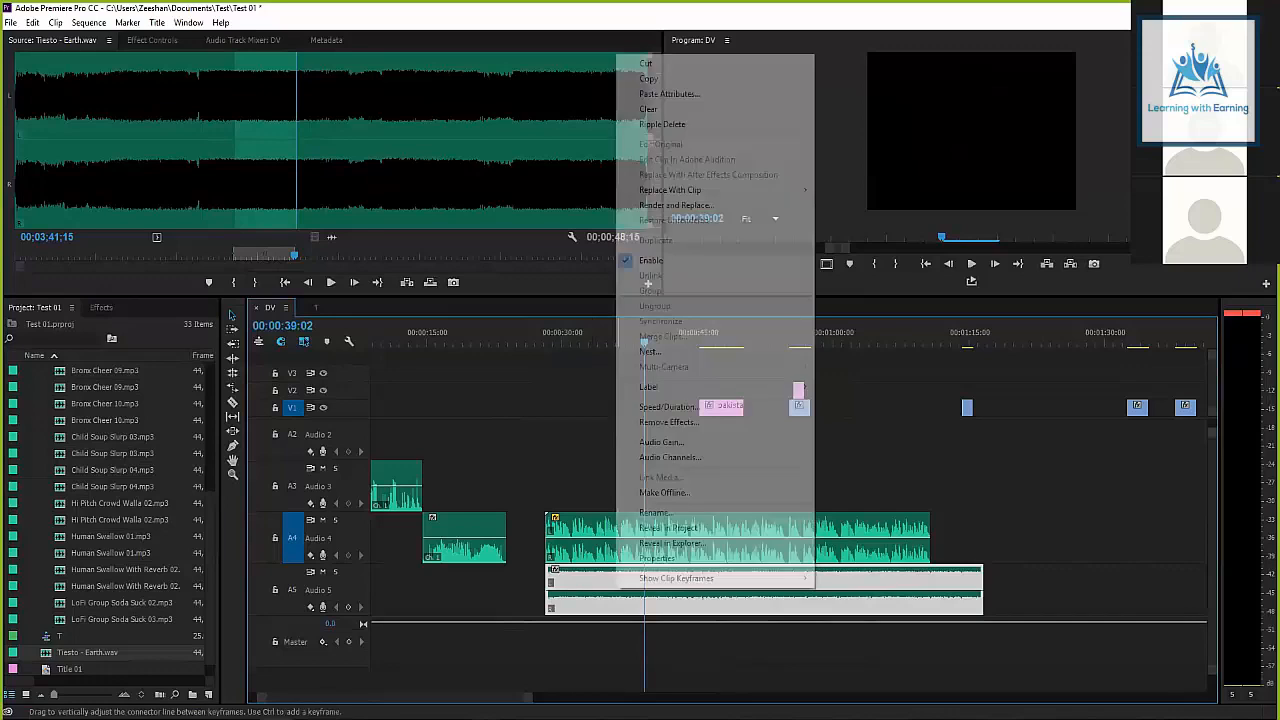
click(661, 441)
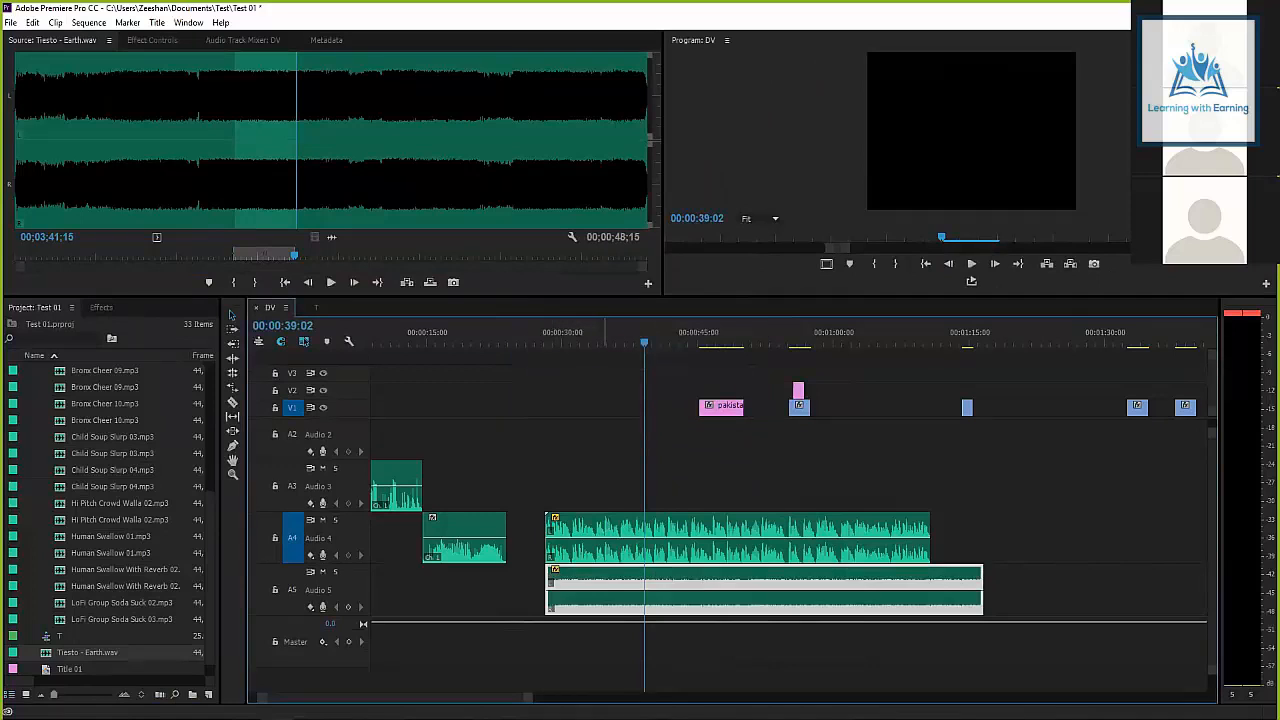
key(space)
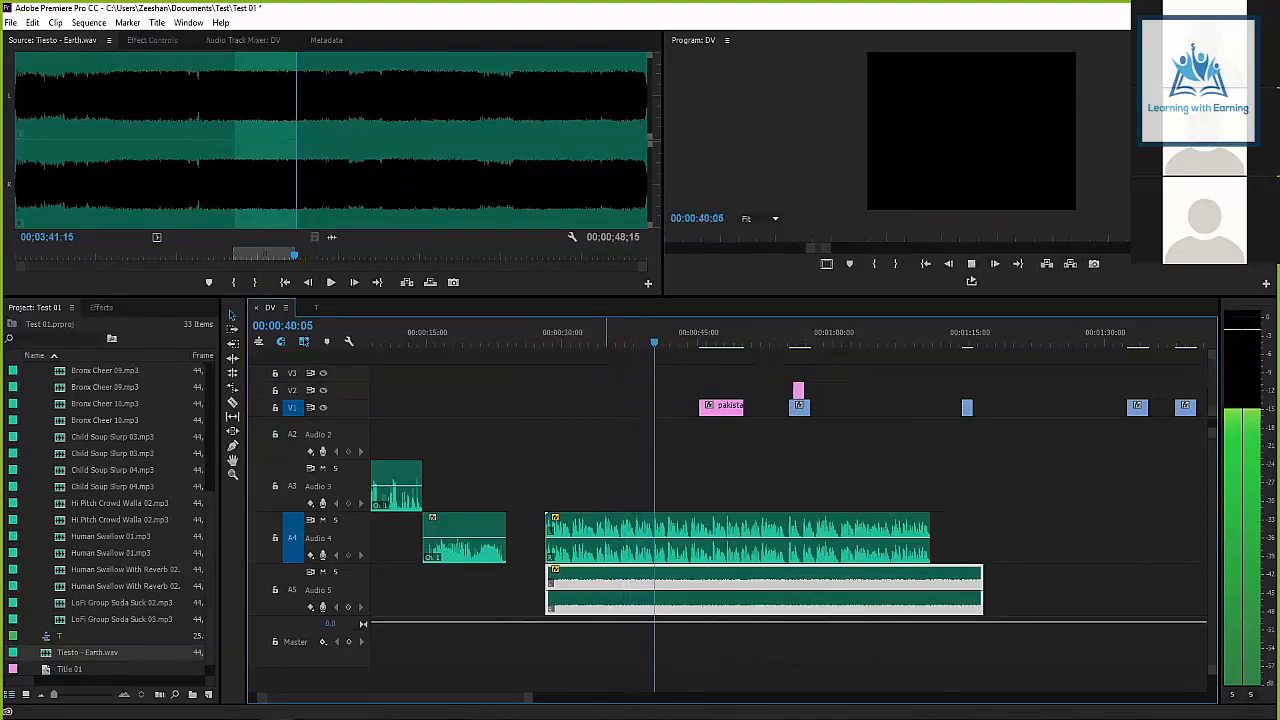
key(space)
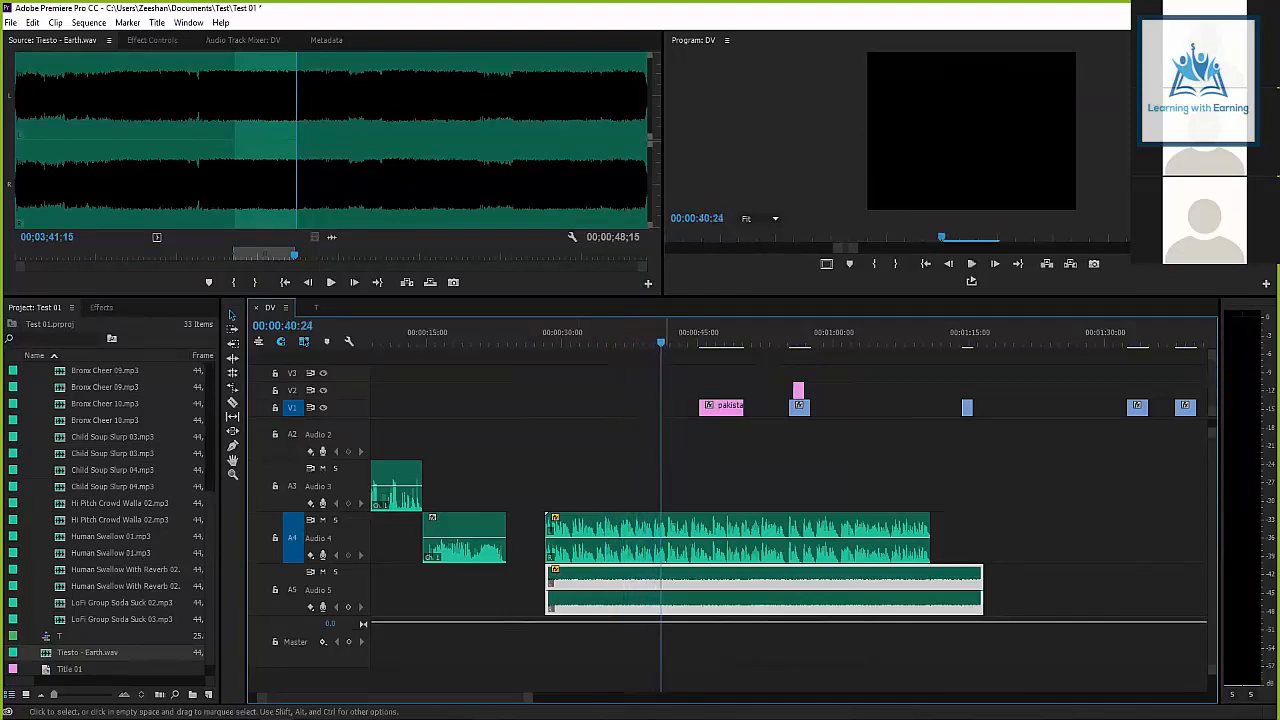
Adjust the A5 music clip's audio gain by -15 dB and by a further -5 dB, and resume playing the mix.
right_click(662, 584)
click(712, 433)
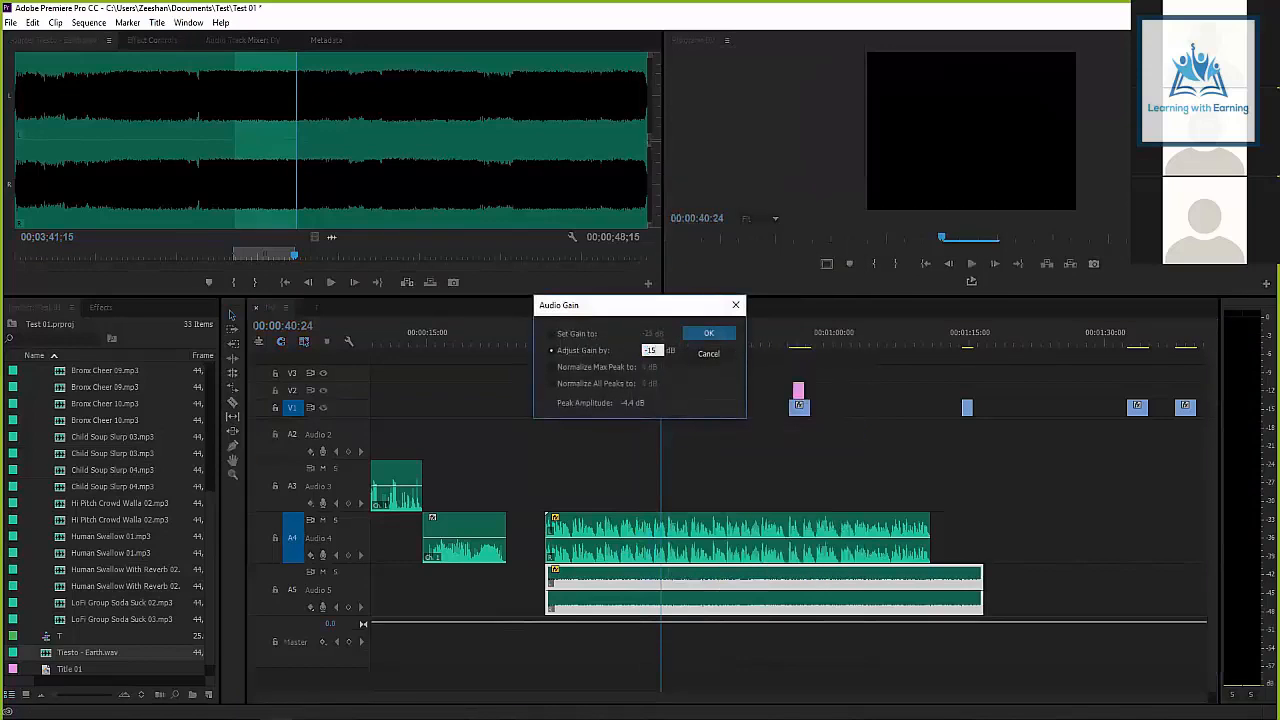
key(Return)
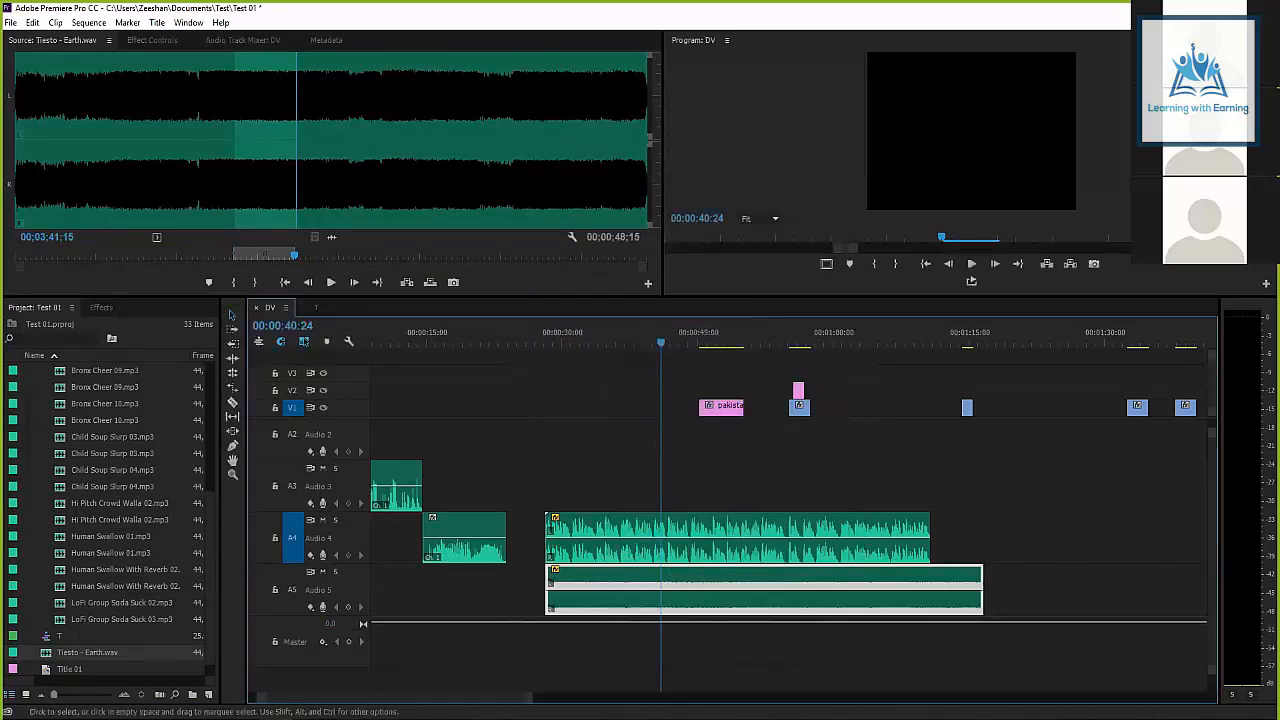
right_click(645, 605)
click(720, 464)
text(-5)
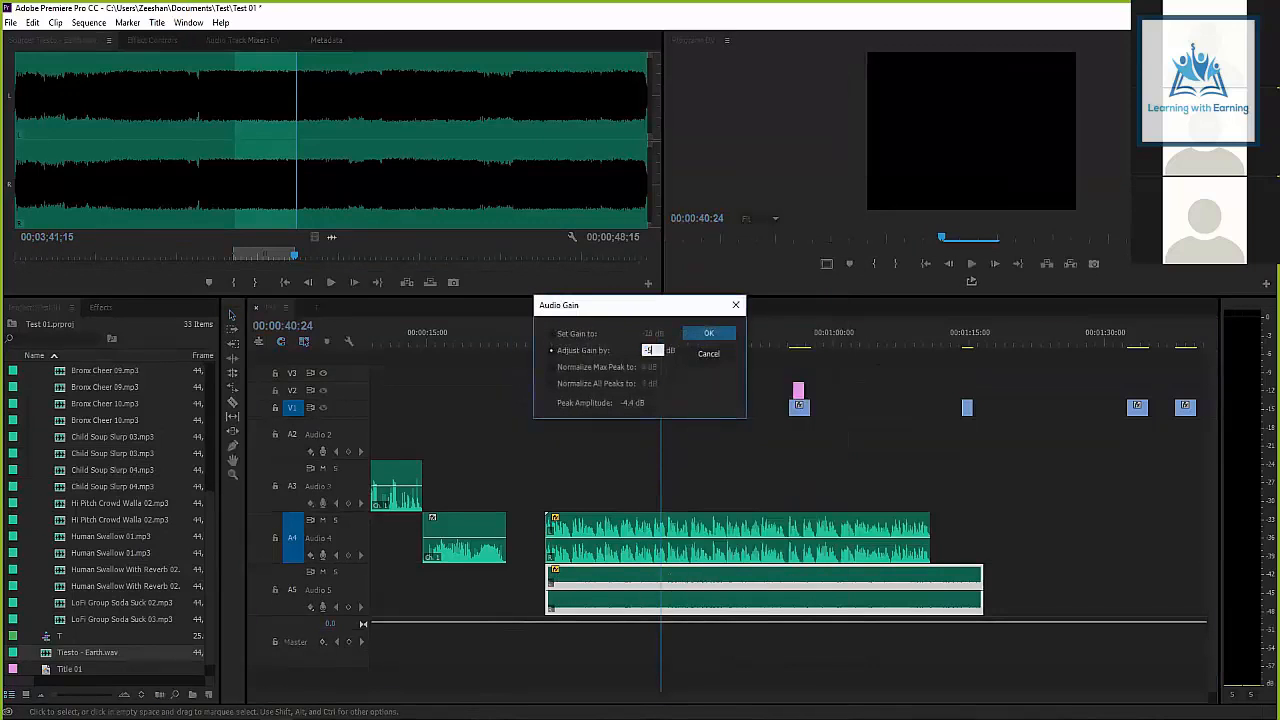
key(Return)
key(space)
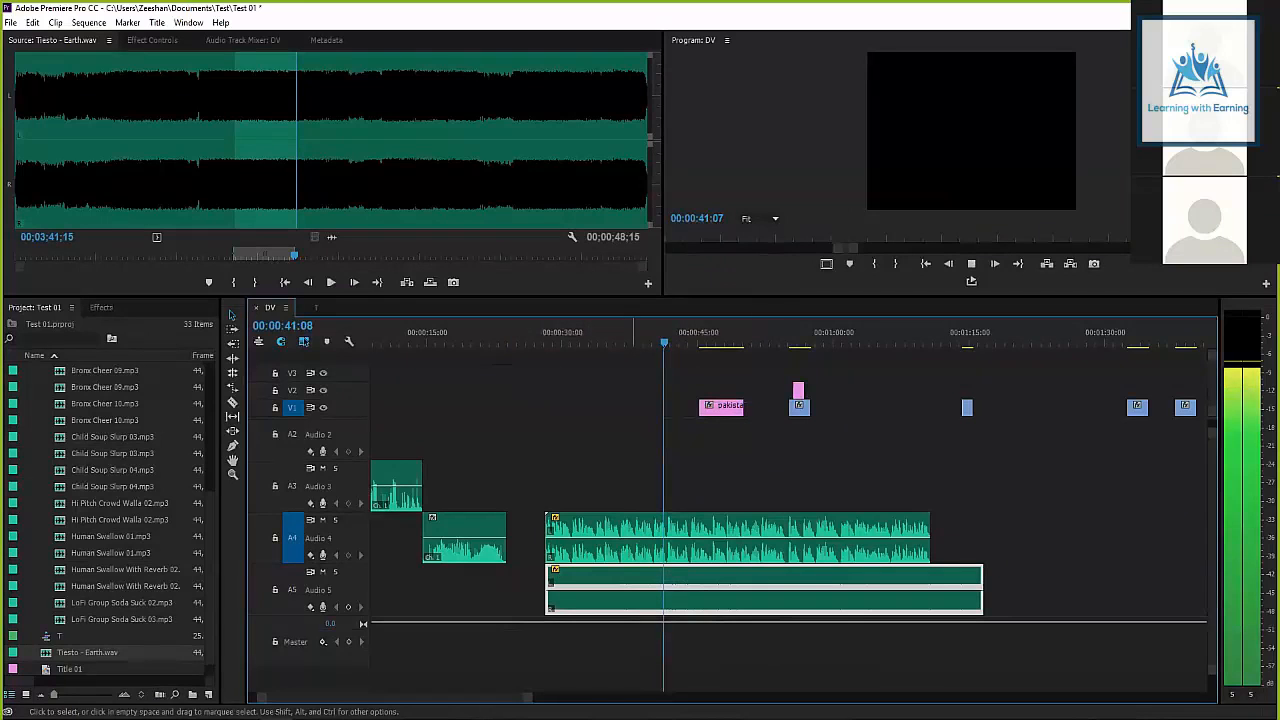
Raise the A5 music clip's audio gain slightly and play the mix on to 00:00:46:16.
right_click(667, 605)
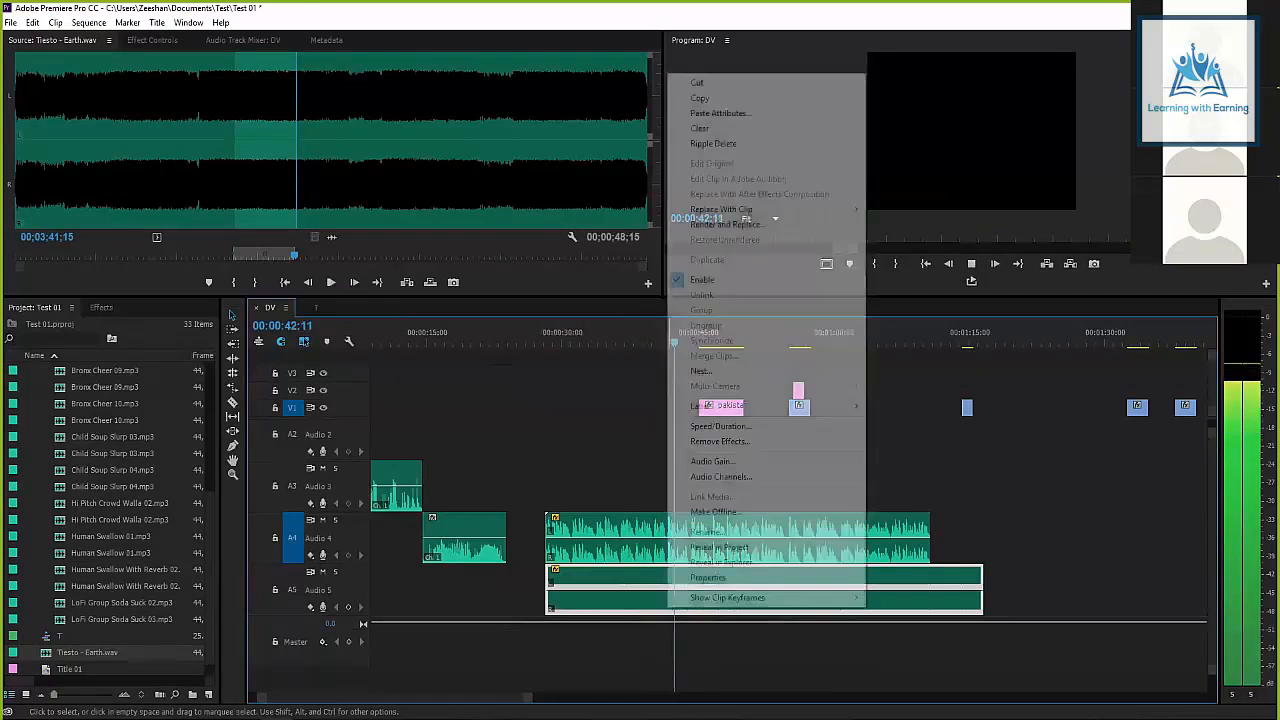
click(711, 461)
key(Return)
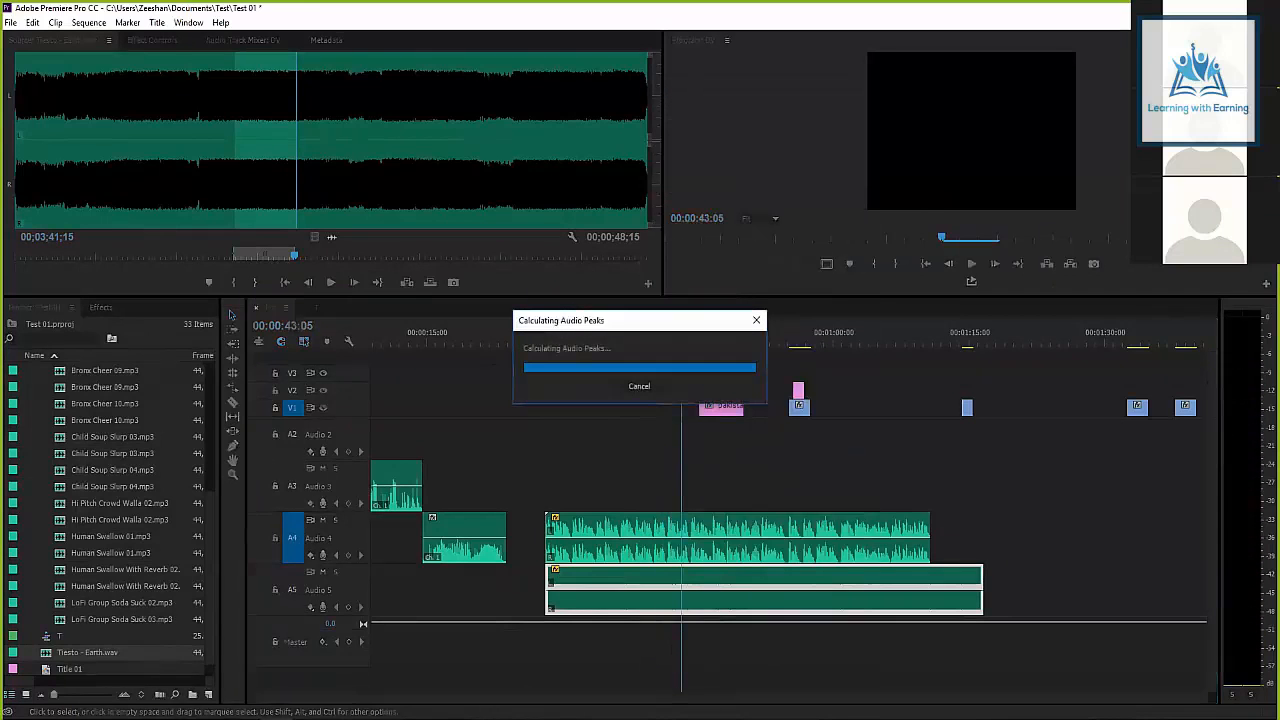
key(space)
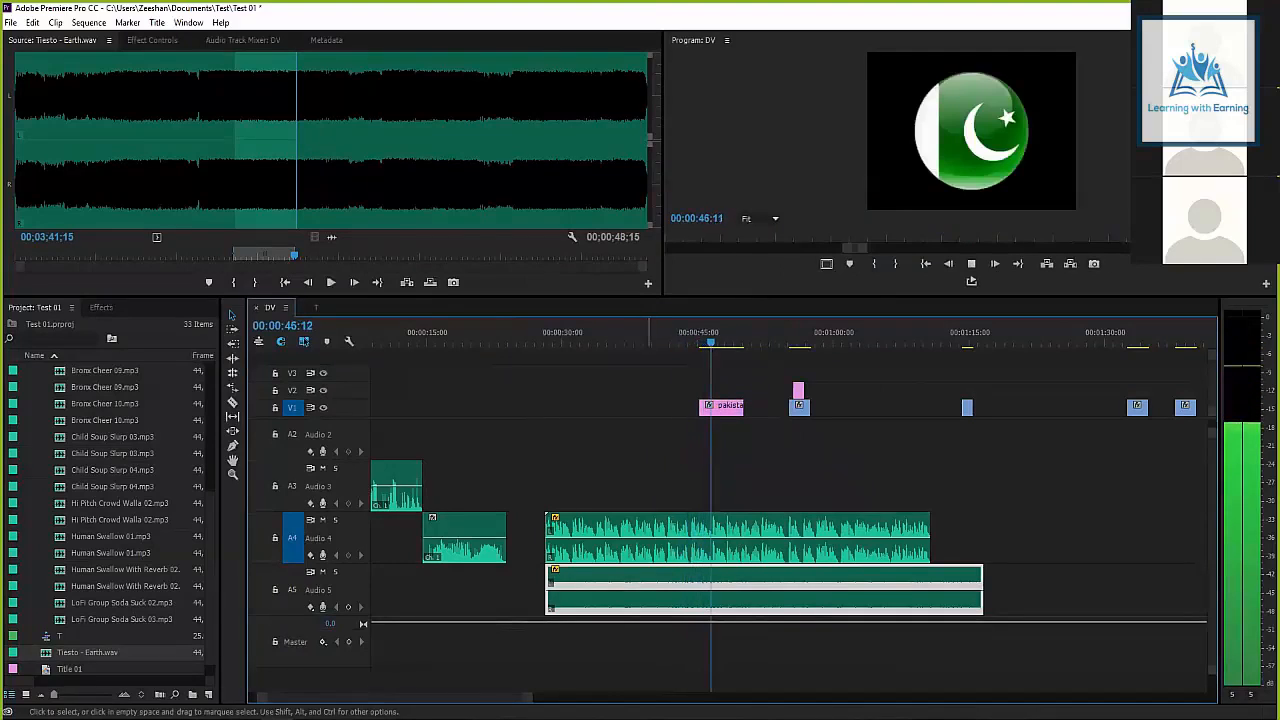
key(space)
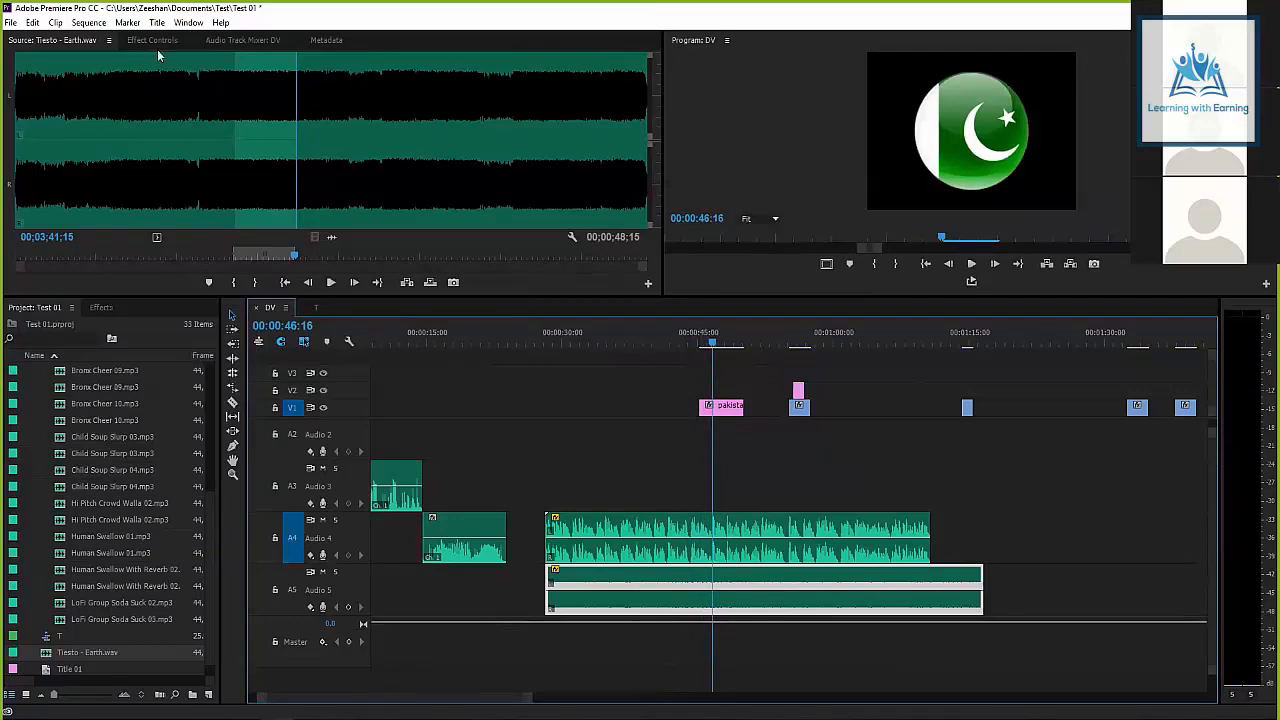
Show the Audio Track Mixer and play the sequence on to 00:00:53:13, checking the levels of the individual tracks.
key(shift+6)
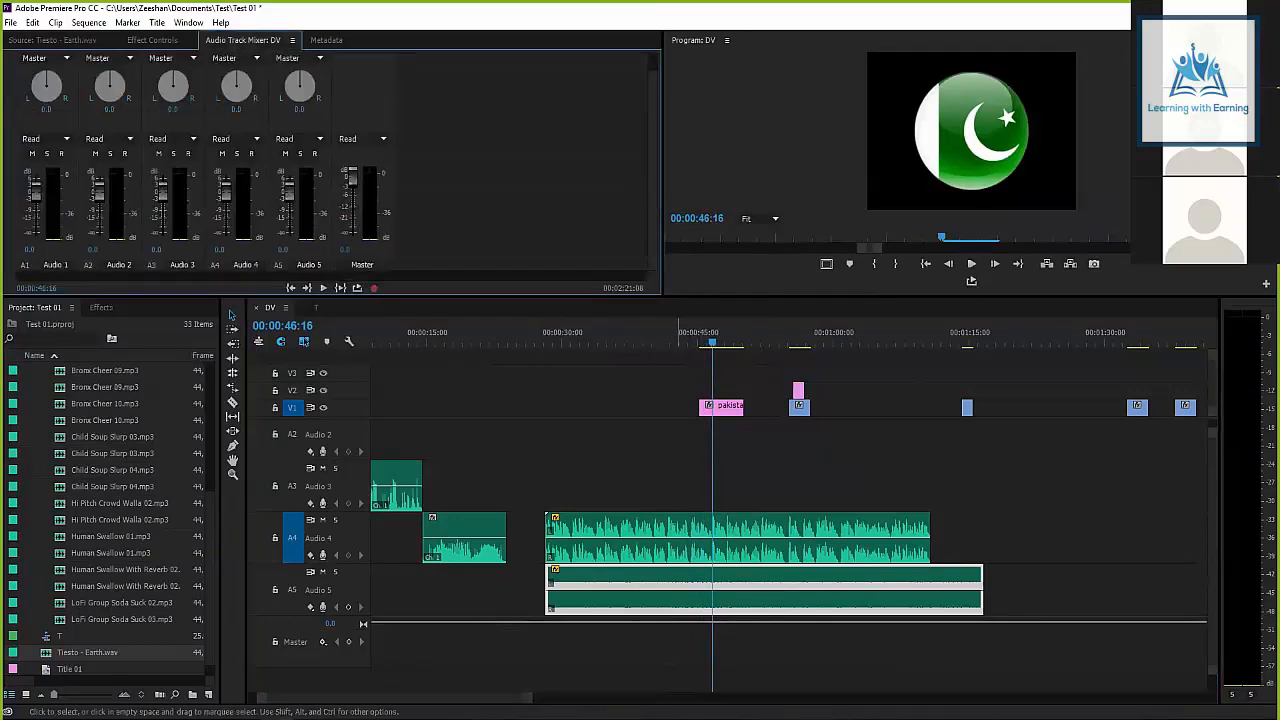
key(space)
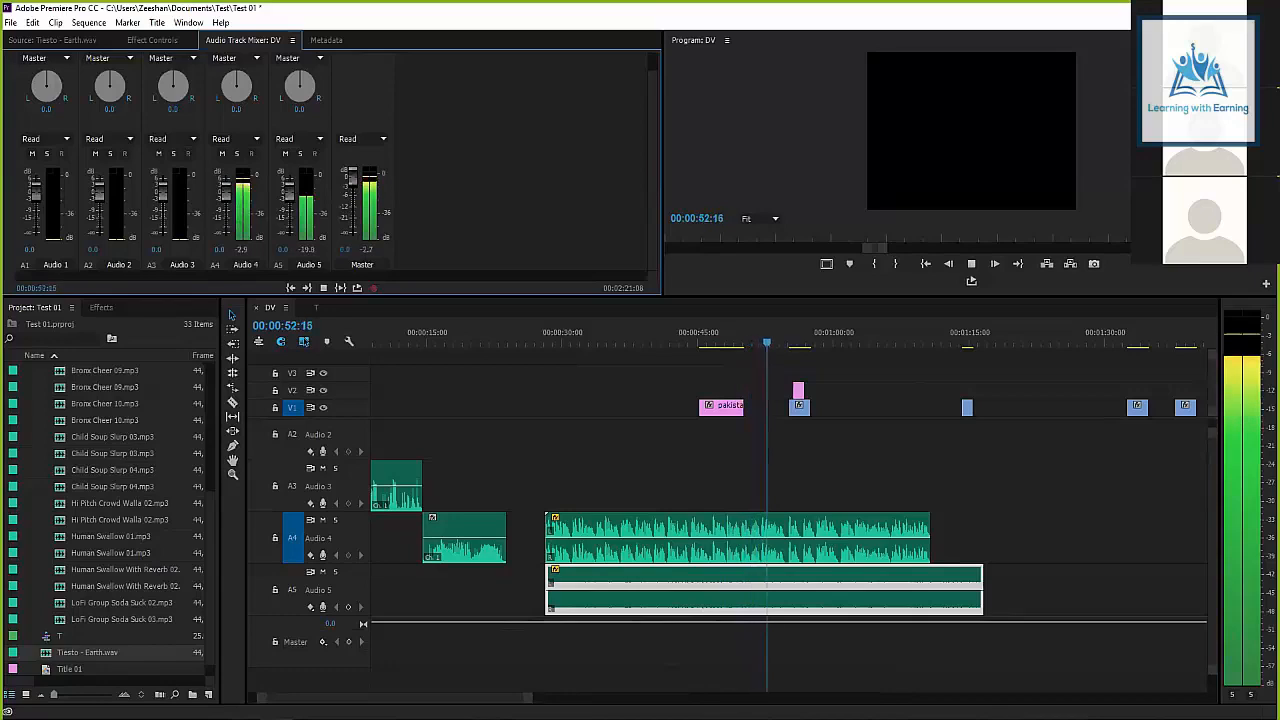
key(space)
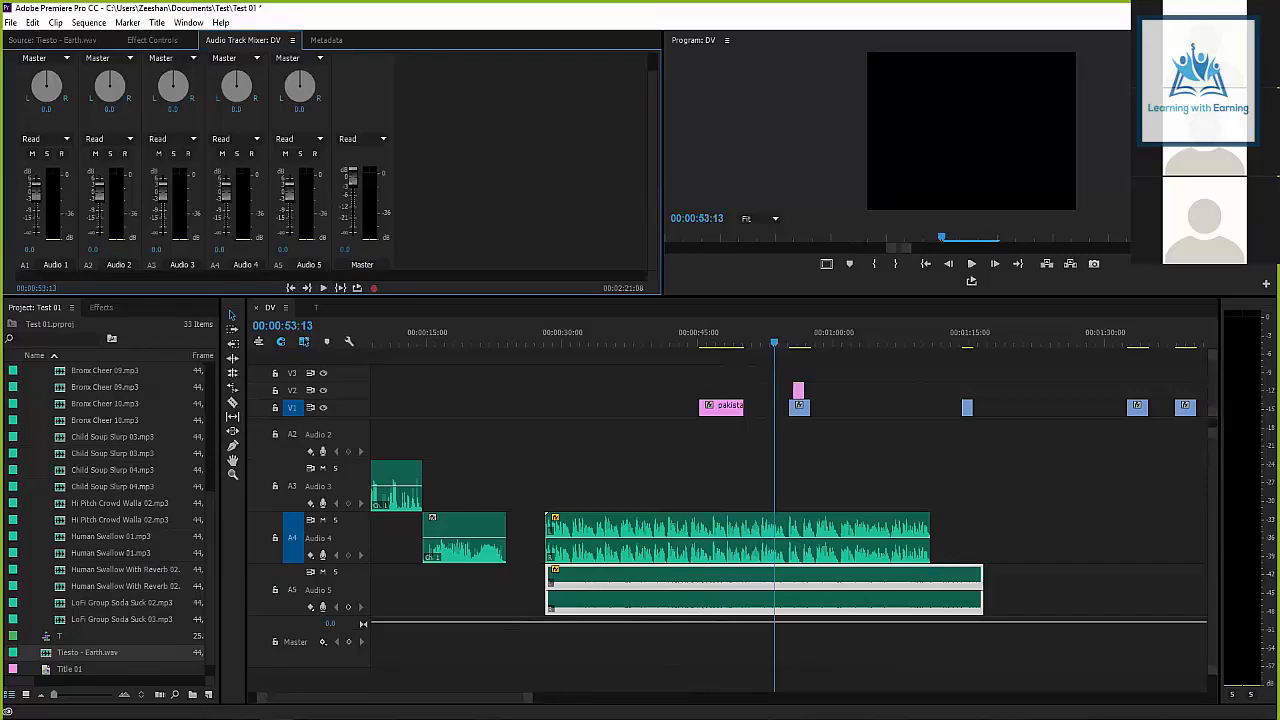
key(ctrl+s)
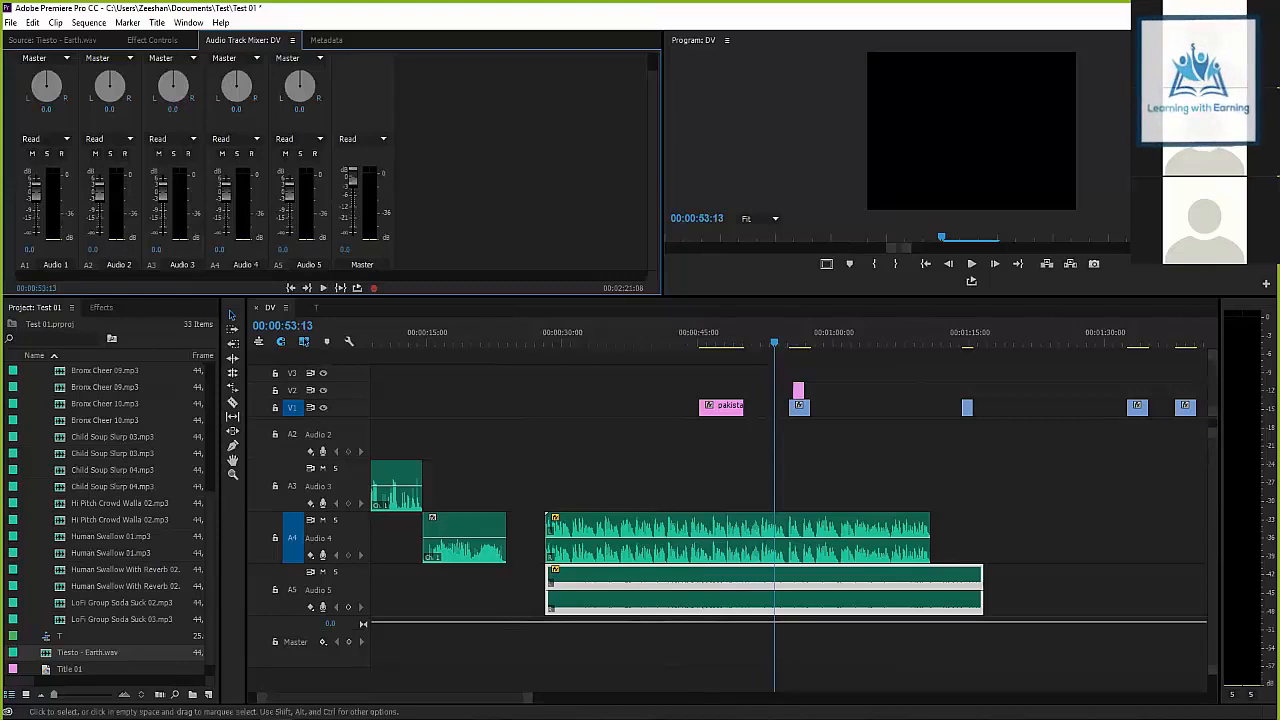
Add volume keyframes to the A4 clip, raising its level from about 00:00:33 and lowering it from about 00:00:47.
click(590, 474)
scroll(790, 480, left, 3)
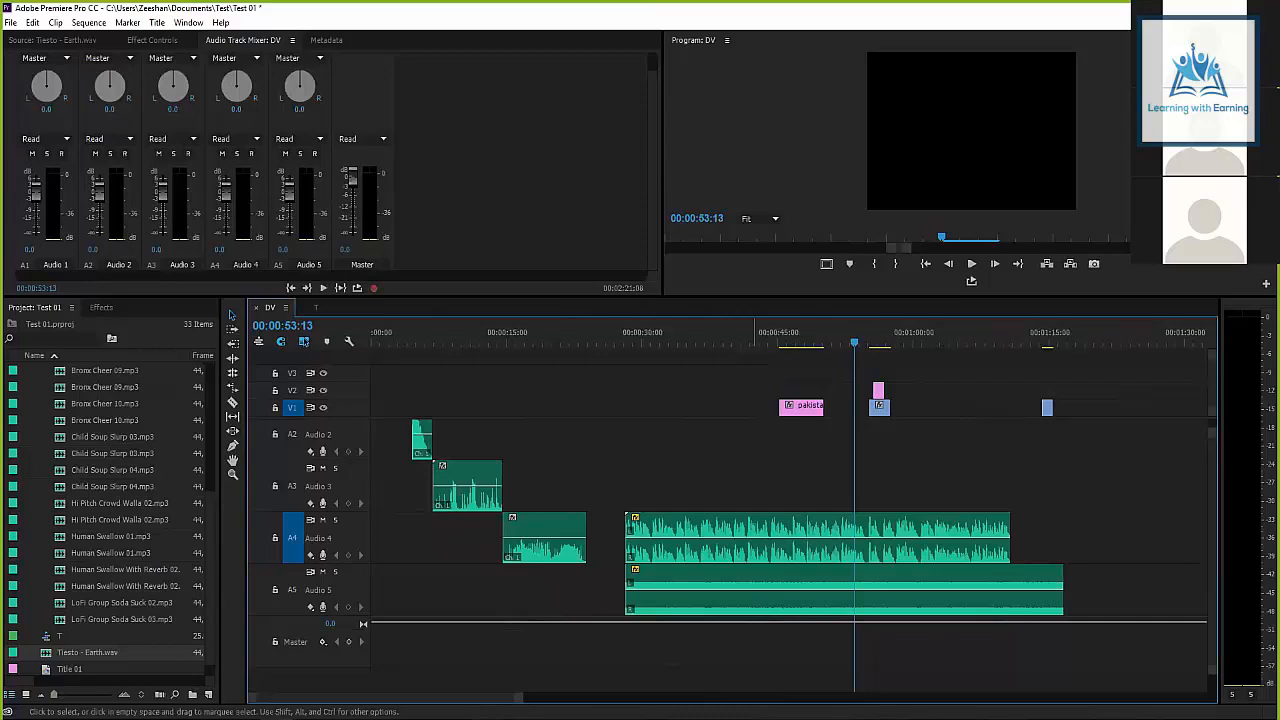
scroll(790, 480, right, 3)
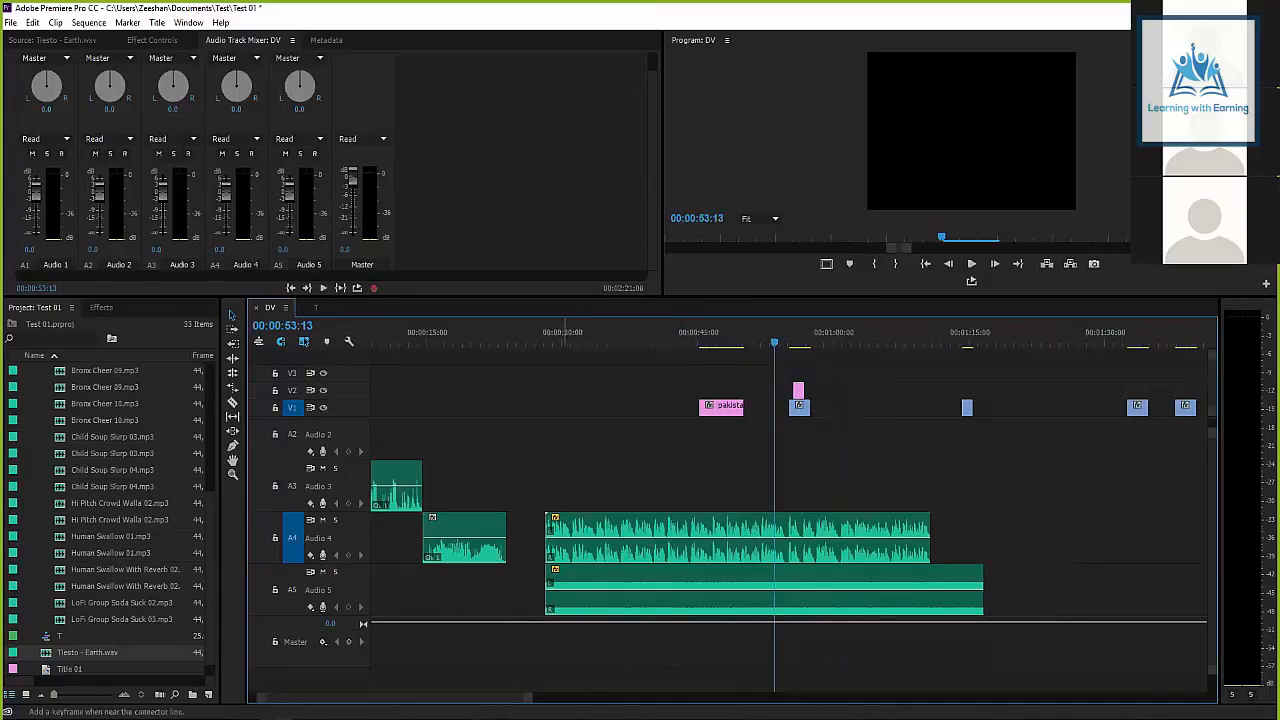
click(570, 535)
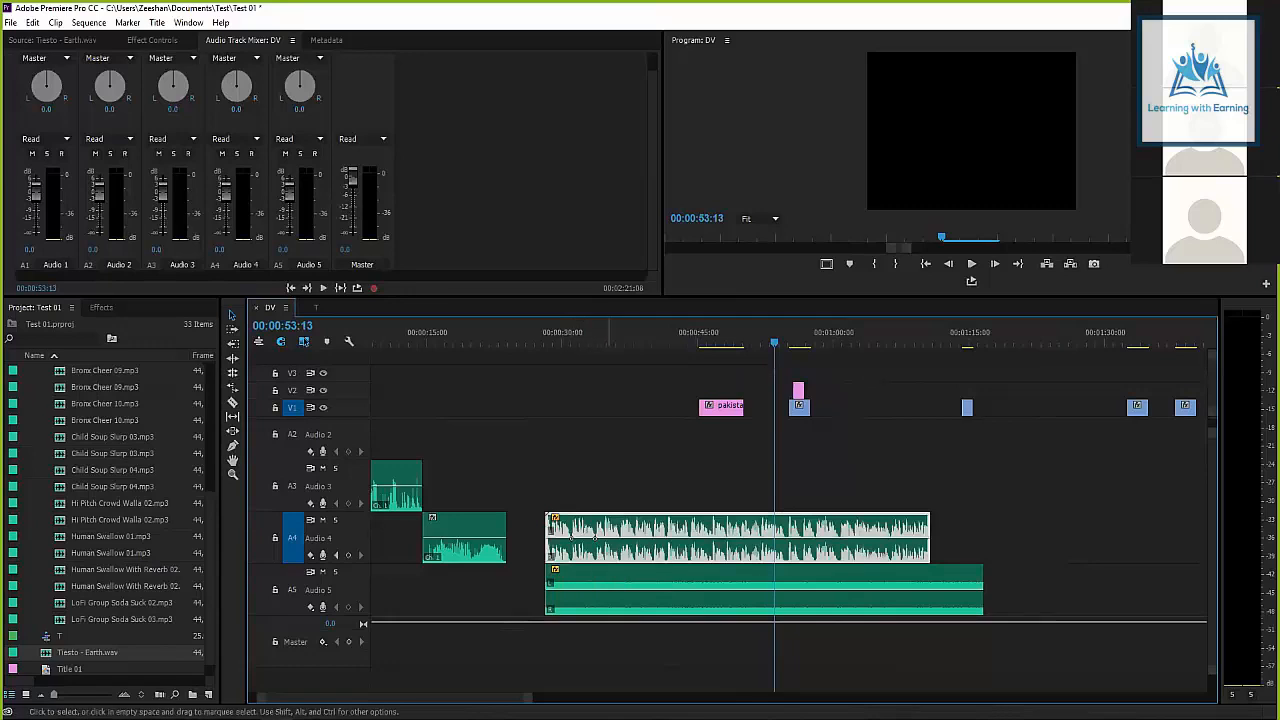
drag(594, 535, 600, 526)
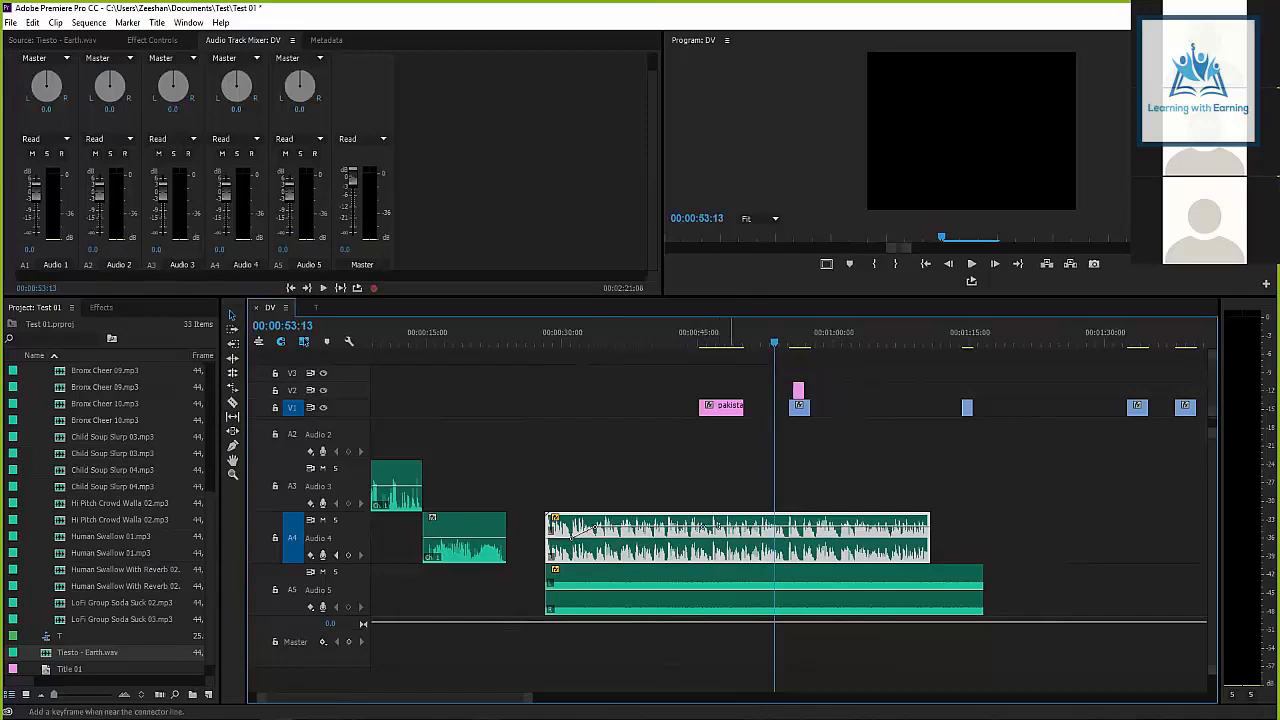
drag(721, 526, 721, 550)
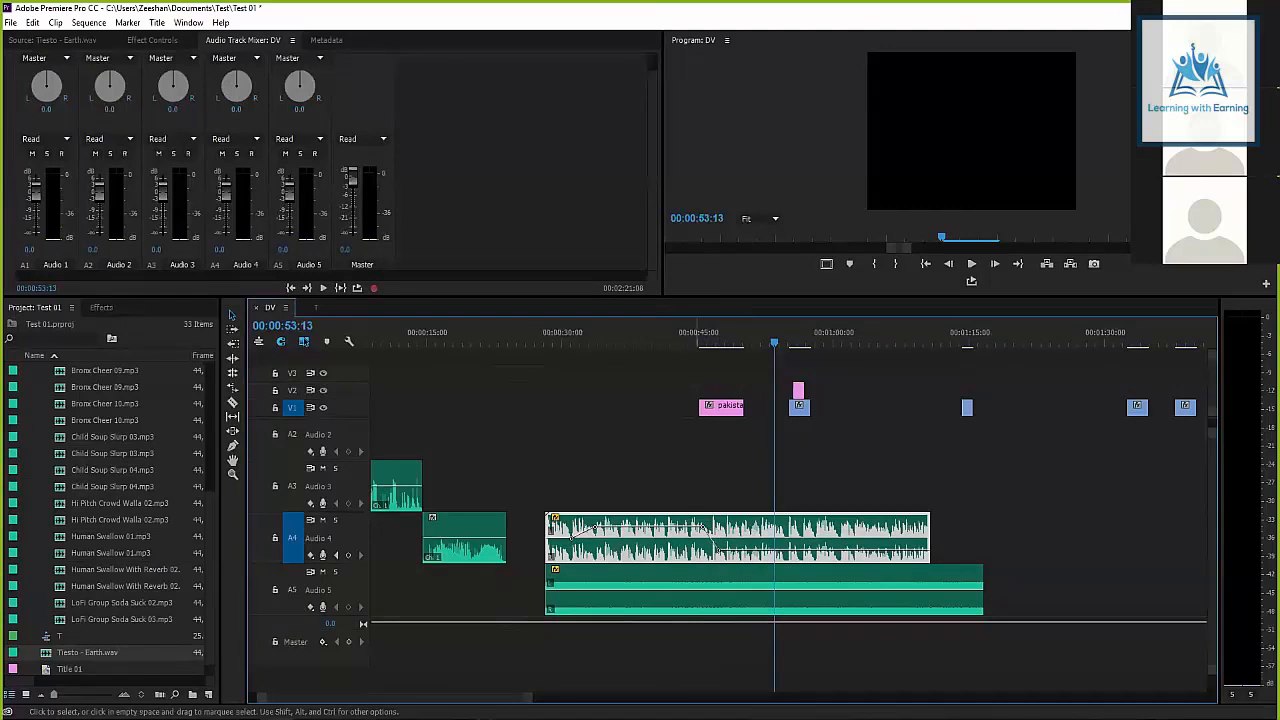
Play the mix across the A4 volume drop, from about 00:00:44 to 00:00:49:02, checking the track levels.
click(686, 343)
key(space)
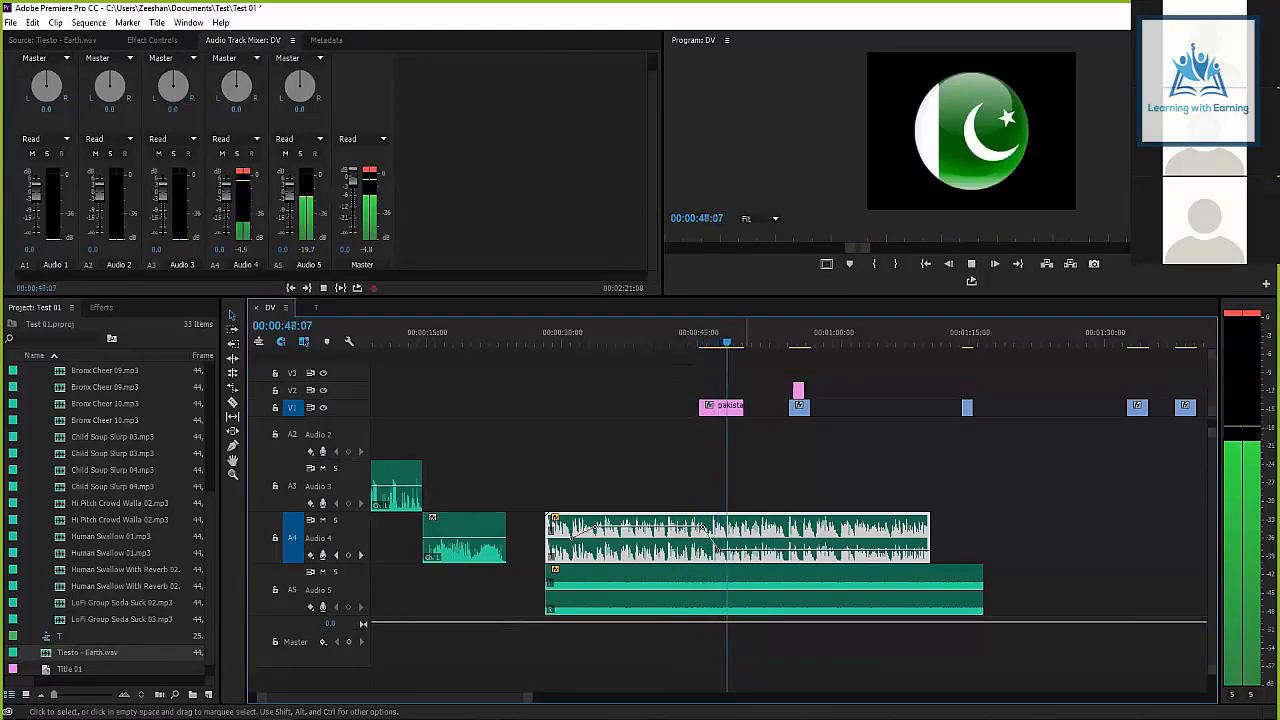
key(space)
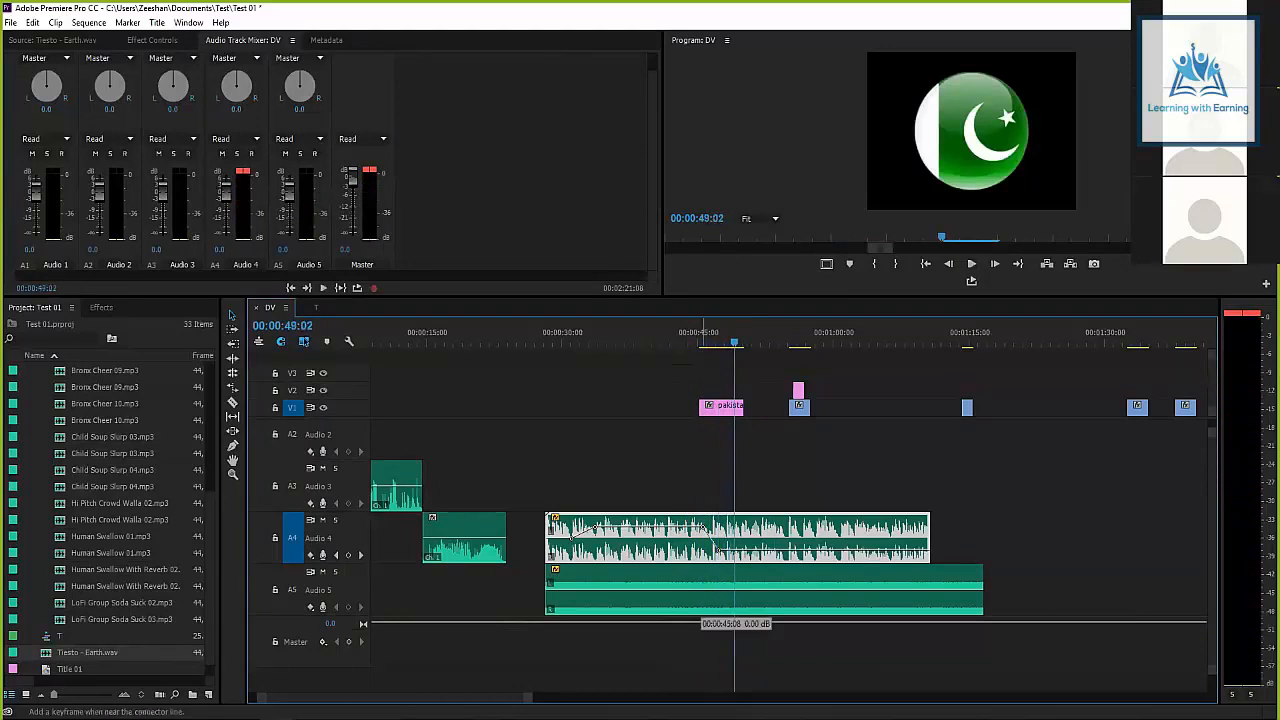
Add volume keyframes to the A5 music clip, raising its level between about 00:00:45 and 00:00:47, and play the mix to 00:00:54:15.
click(701, 589)
drag(735, 590, 735, 577)
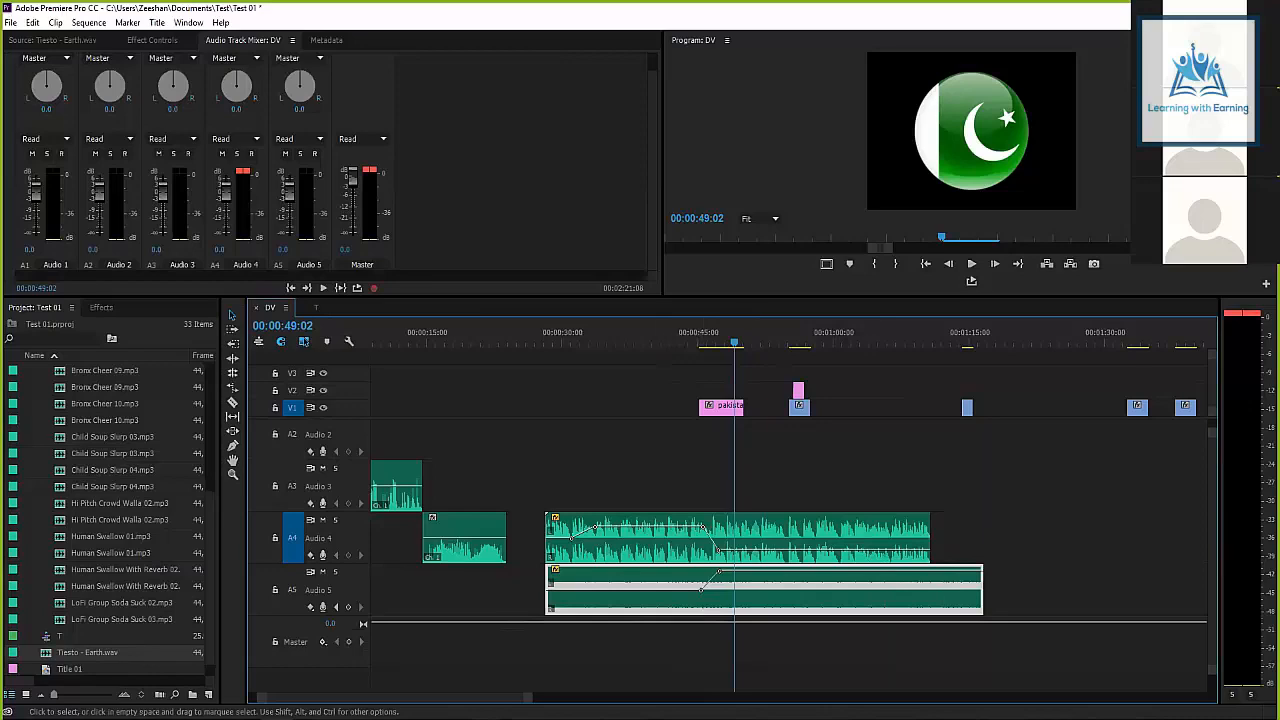
click(690, 335)
key(space)
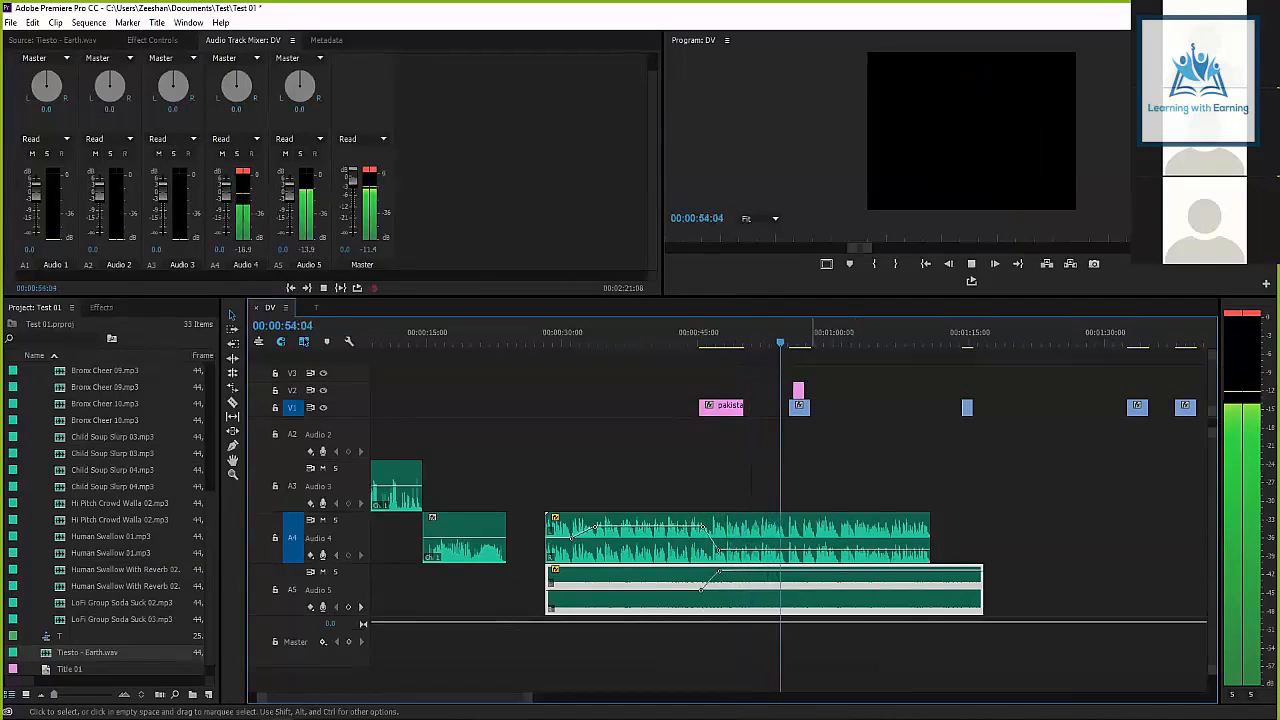
key(space)
key(ctrl+shift+a)
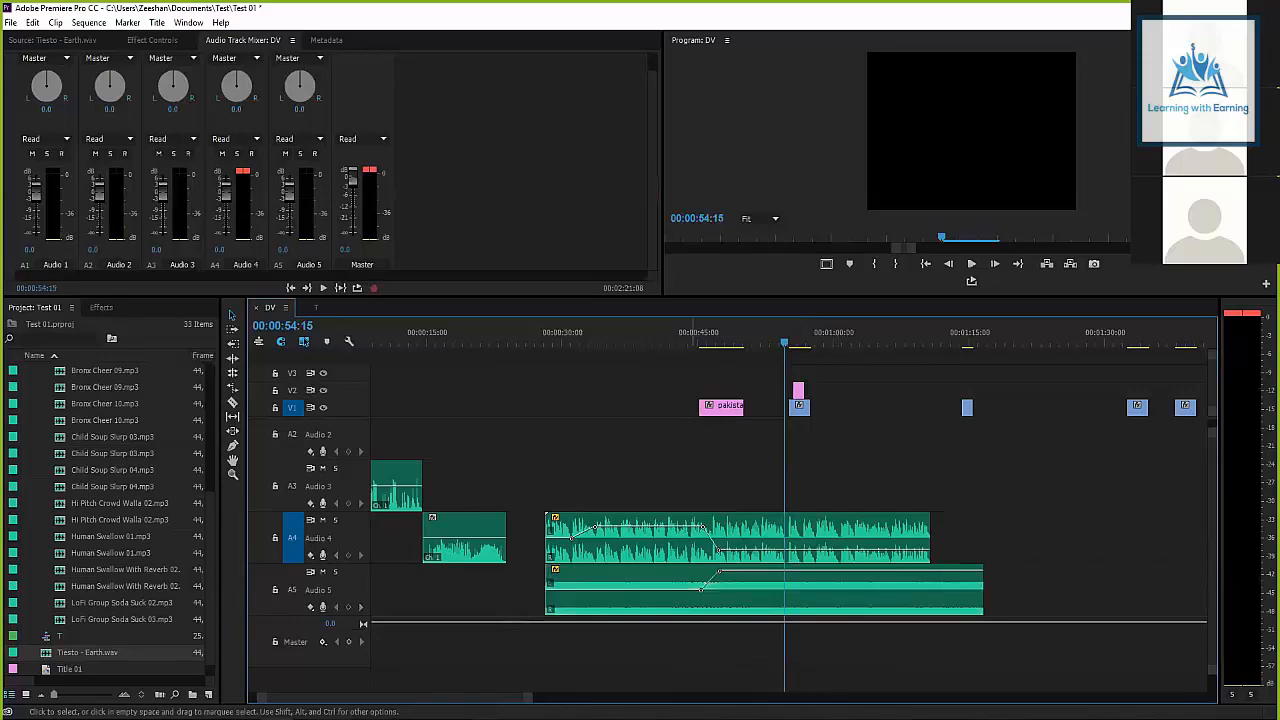
Undo the last volume keyframes on the A5 music clip and the volume drop on the A4 clip.
key(ctrl+z)
key(ctrl+z)
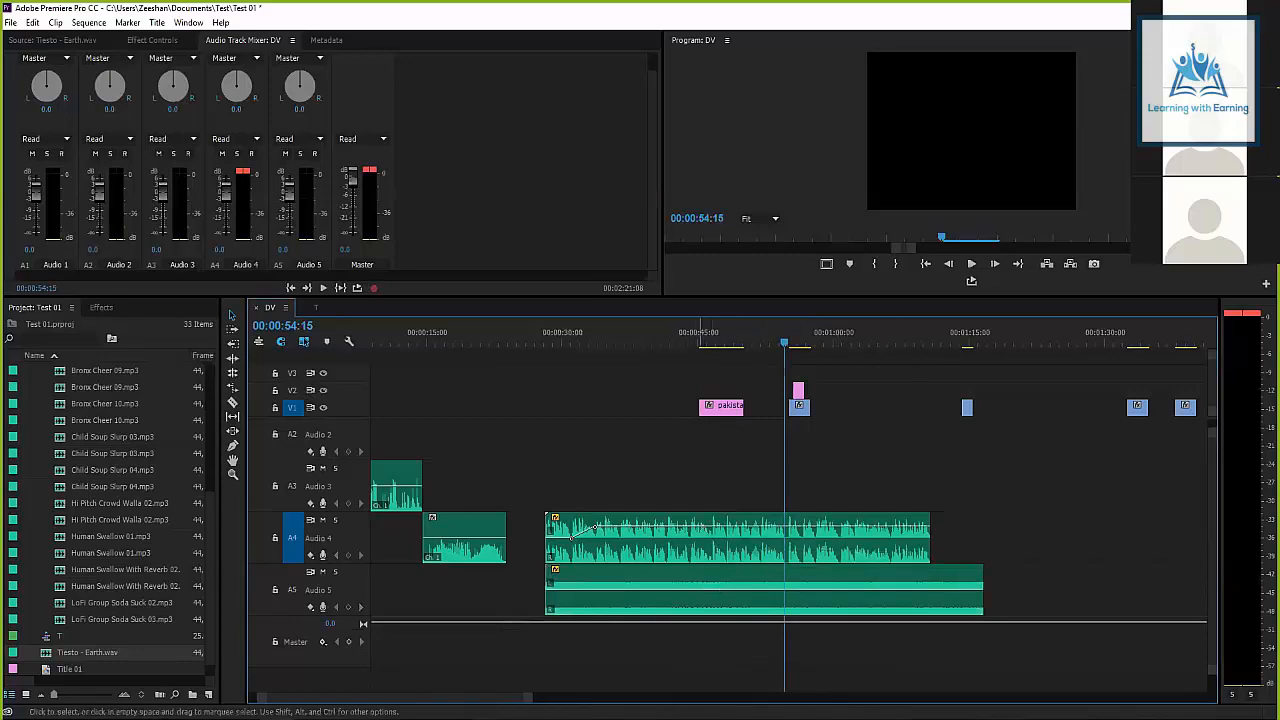
key(minus)
key(minus)
Move the A5 music clip to start at about 00:01:01 and the long A4 clip to start at about 00:00:25.
drag(409, 340, 410, 340)
key(equal)
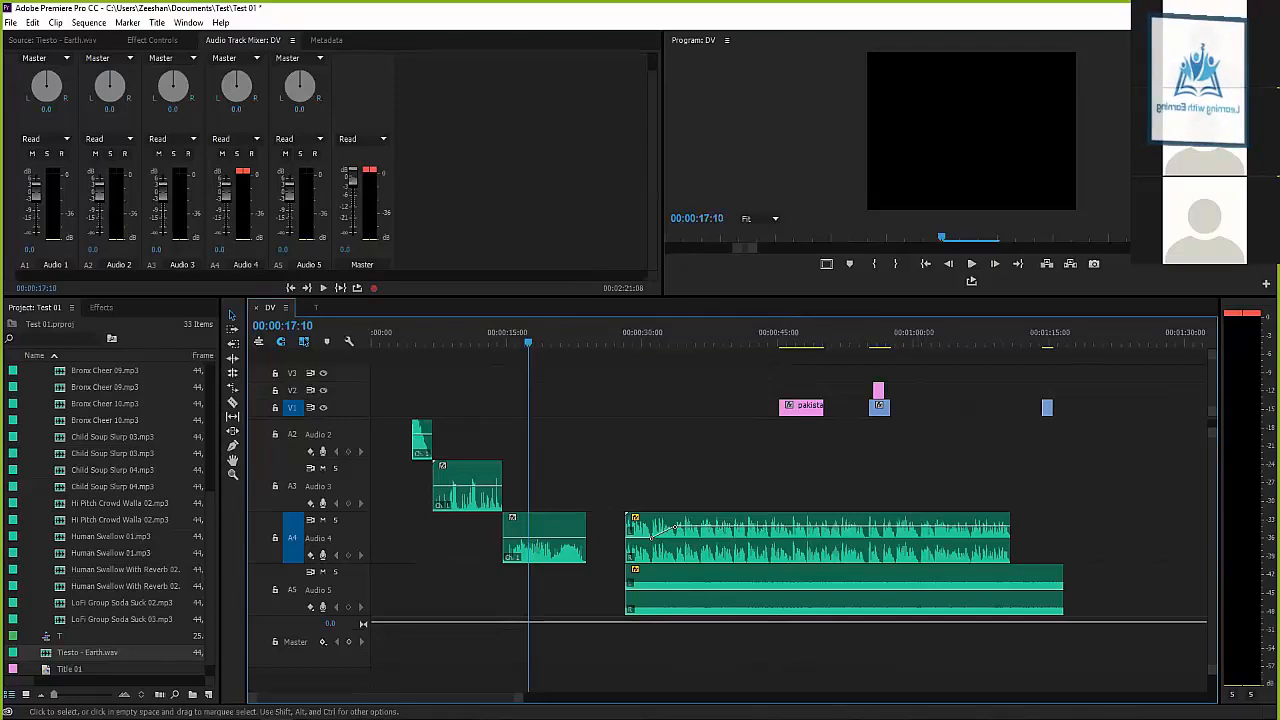
drag(700, 590, 999, 590)
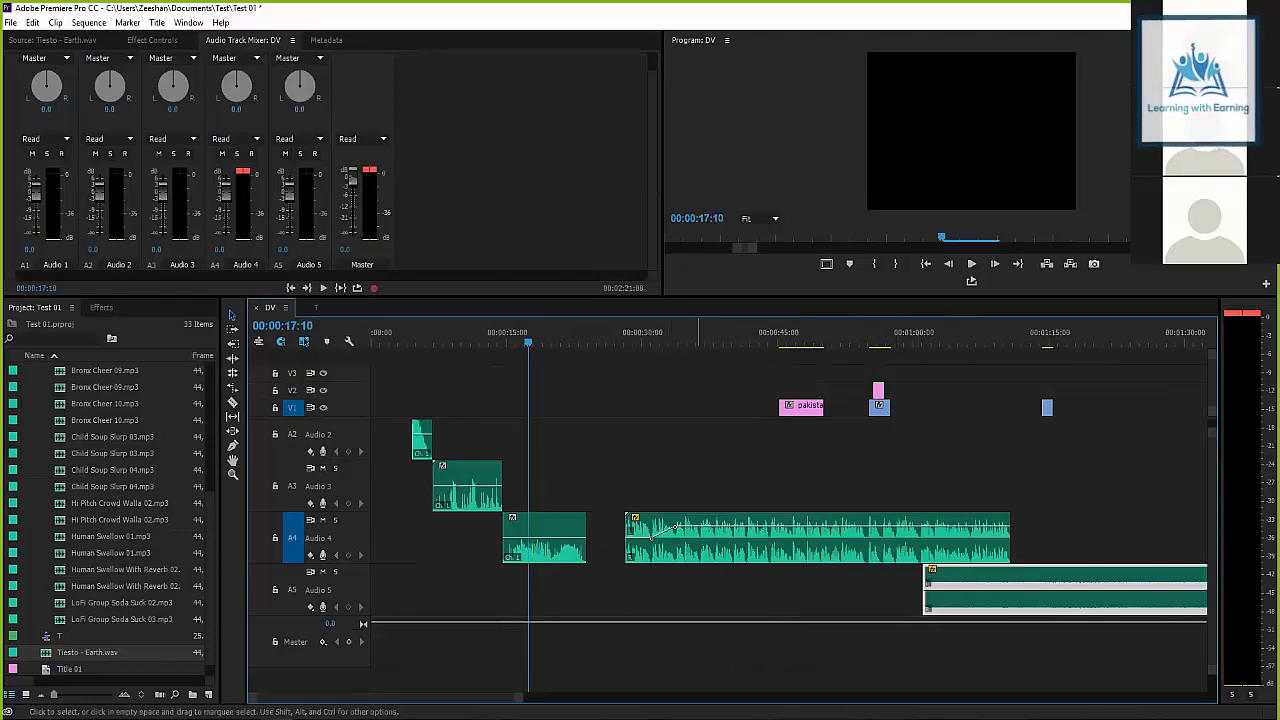
drag(763, 548, 735, 548)
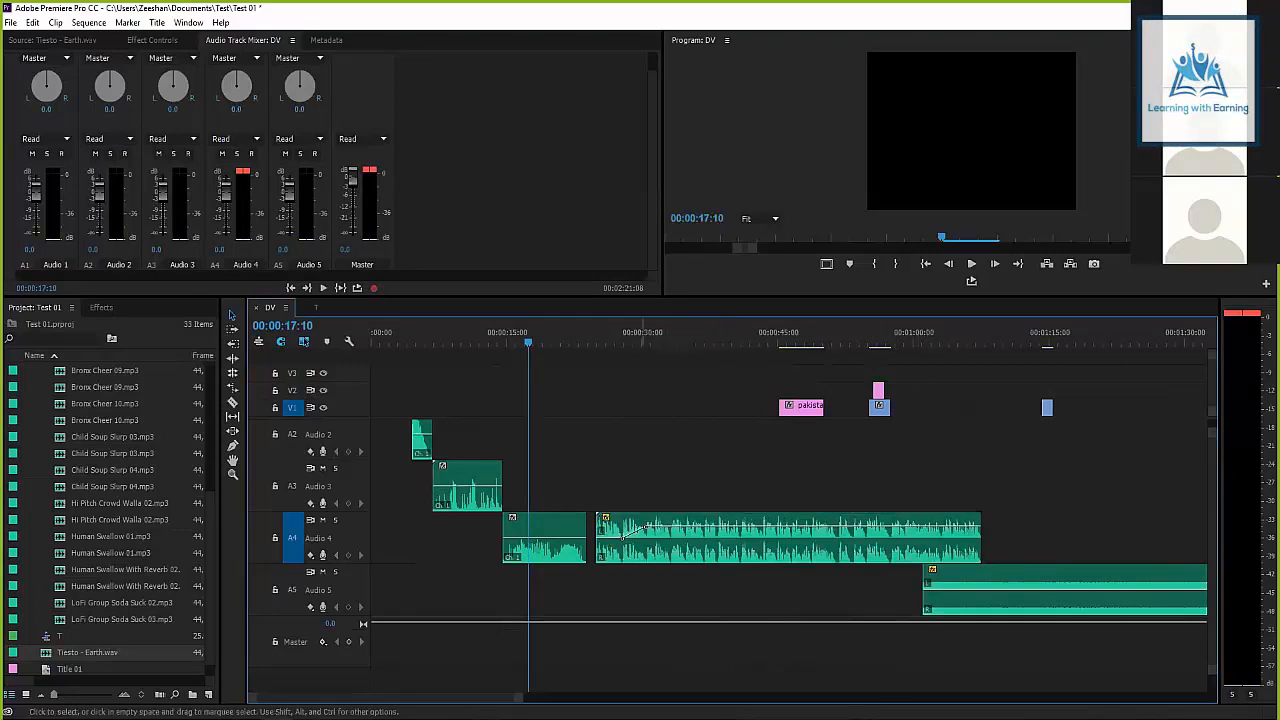
Play the sequence from the start of the long A4 clip, then from about 00:00:16 to 00:00:17:05.
click(598, 336)
key(space)
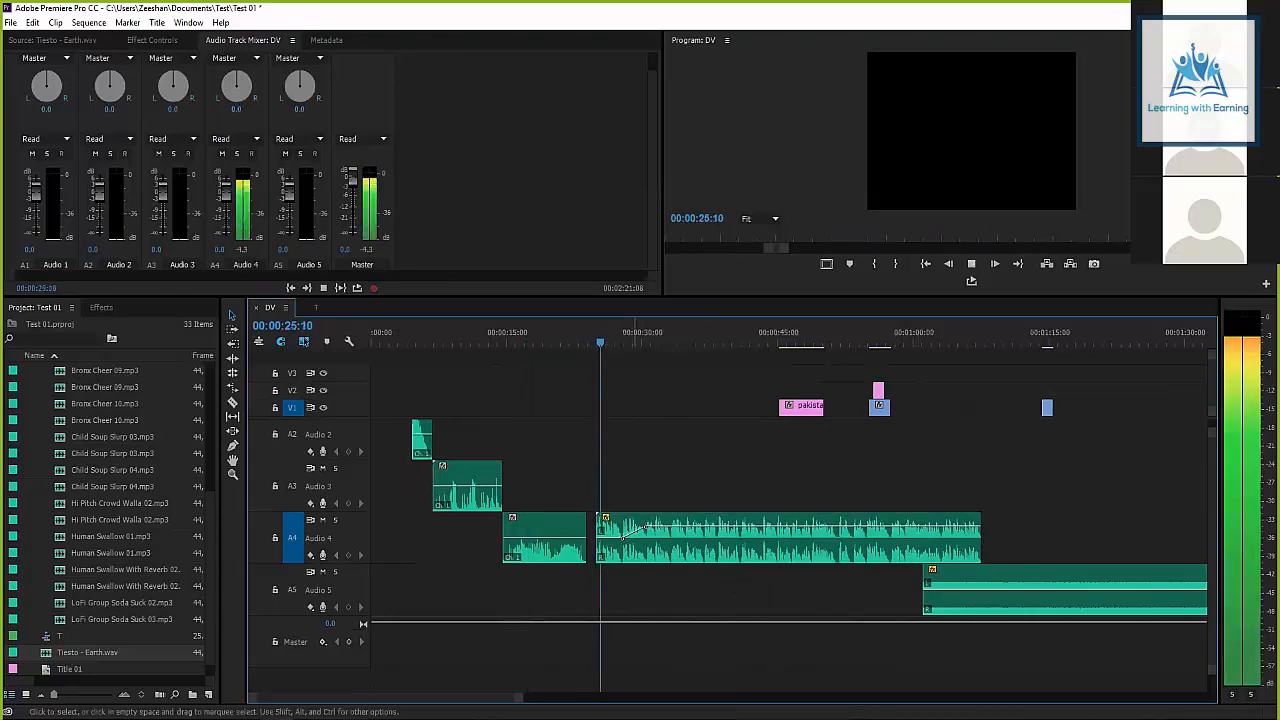
key(space)
click(516, 336)
key(space)
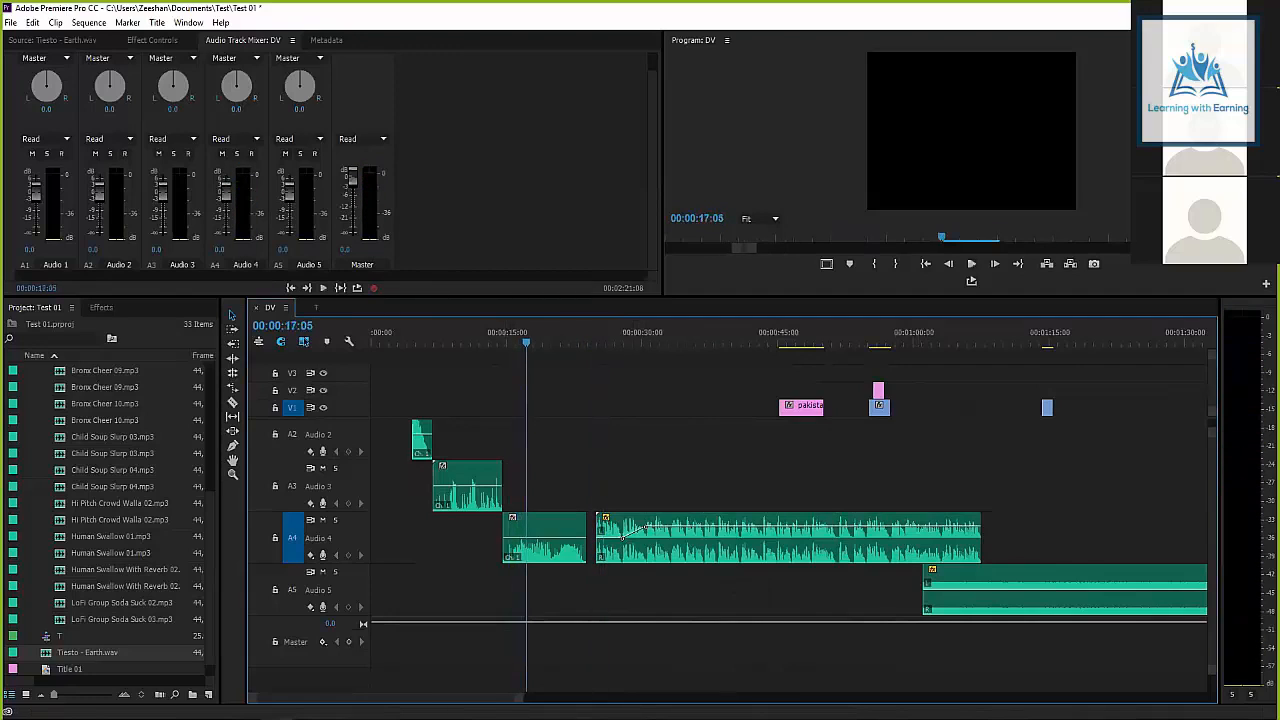
Open Human Swallow 01.mp3 in the source monitor and play it to 00;00;02;20.
scroll(110, 500, down, 2)
scroll(110, 500, up, 2)
double_click(110, 552)
key(space)
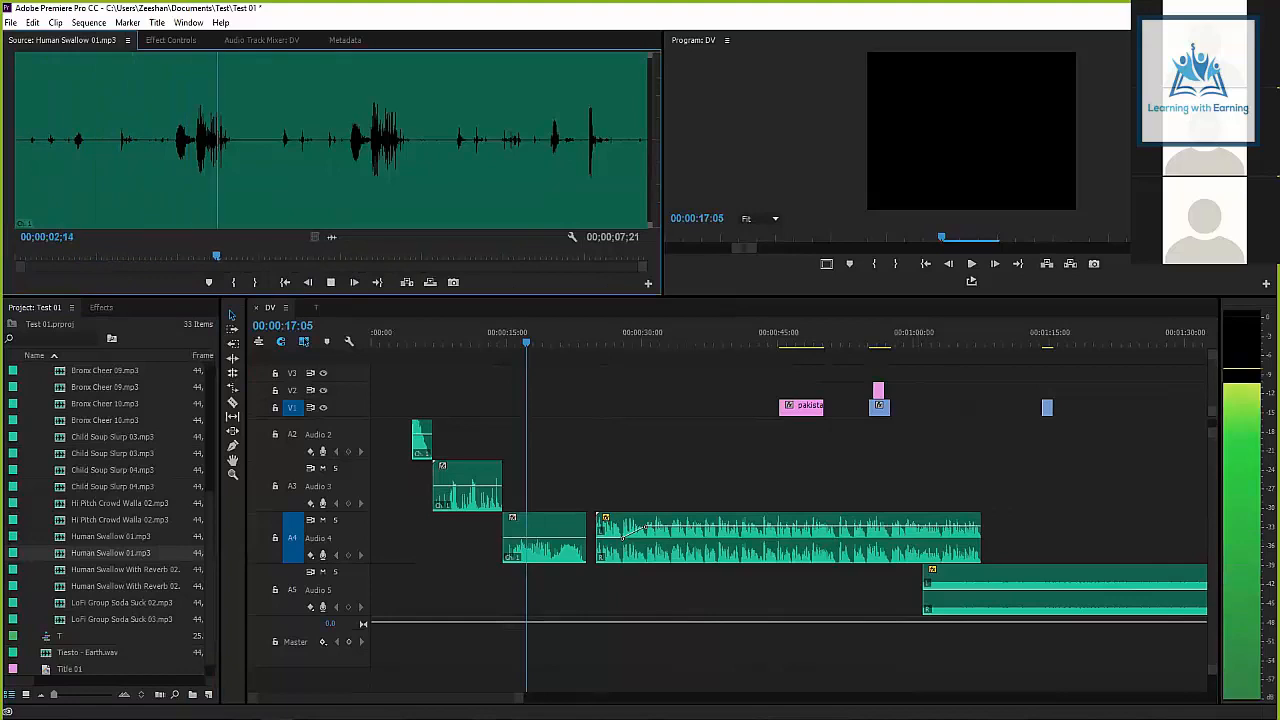
key(space)
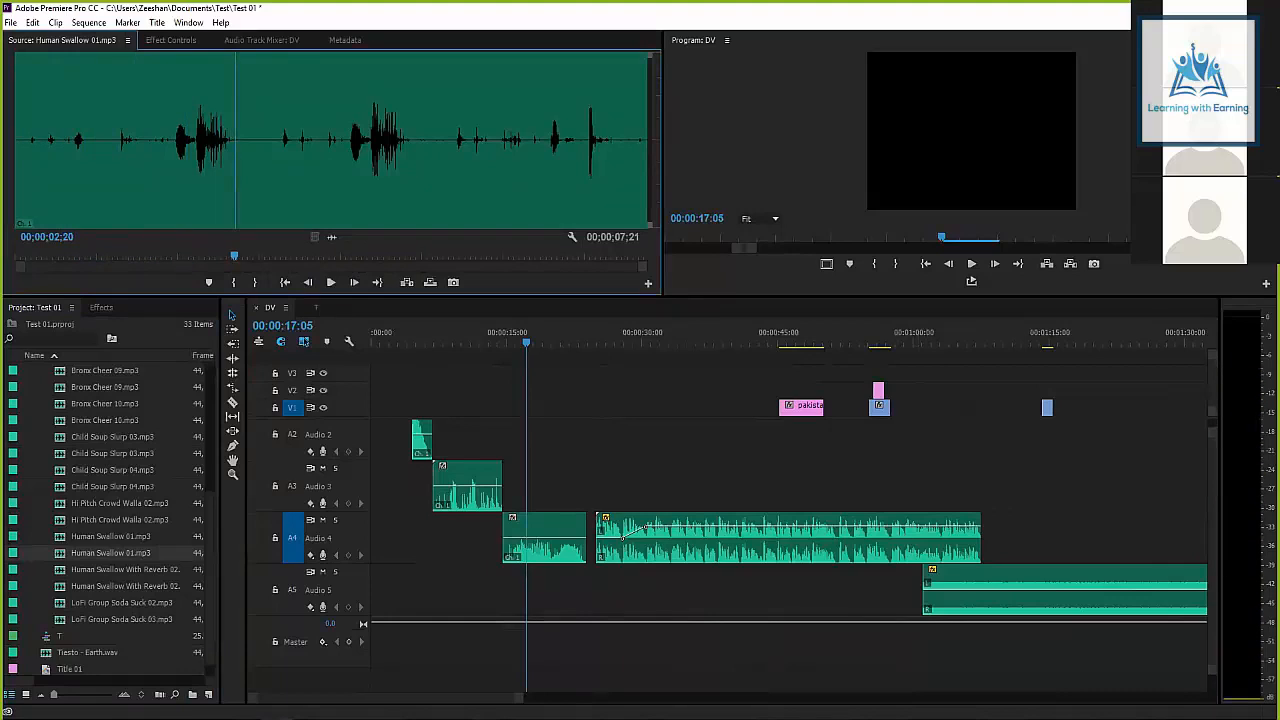
Preview 09 Meeting Laura.mp3, 10 The Method Works!.mp3, Bronx Cheer 09.mp3 and Child Soup Slurp 03.mp3 in the source monitor.
scroll(110, 515, up, 5)
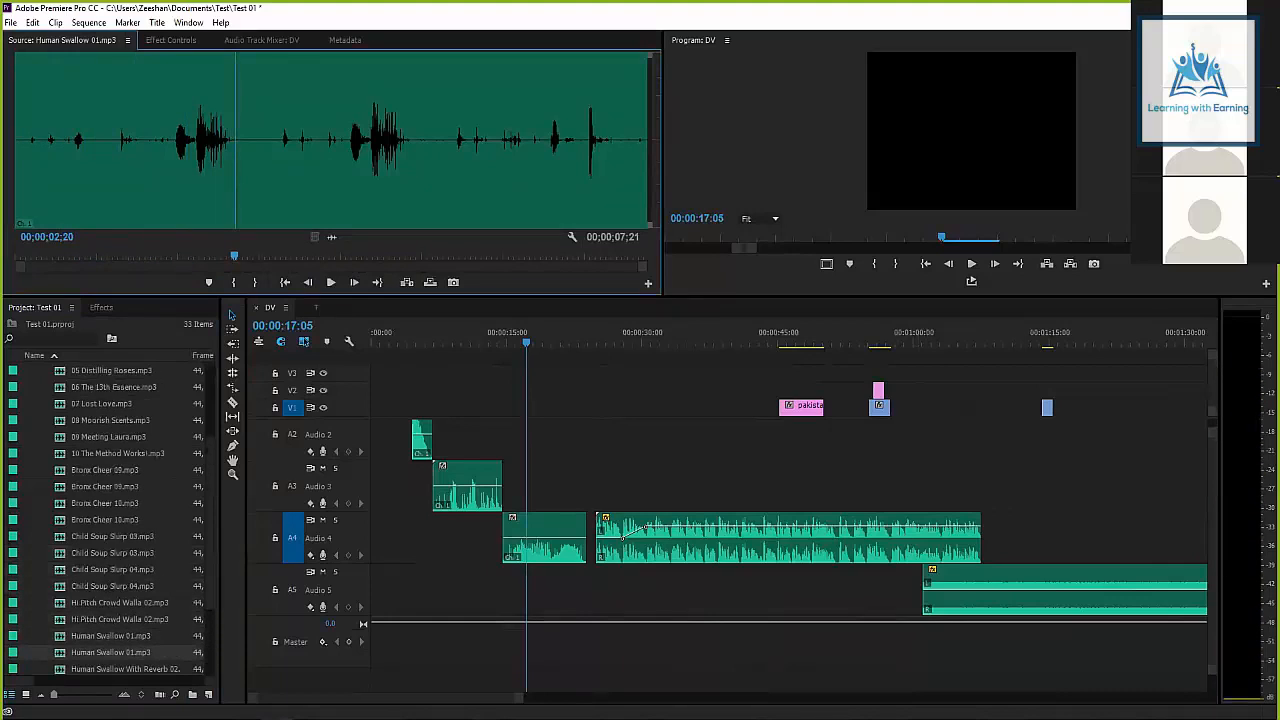
scroll(110, 515, up, 2)
double_click(108, 469)
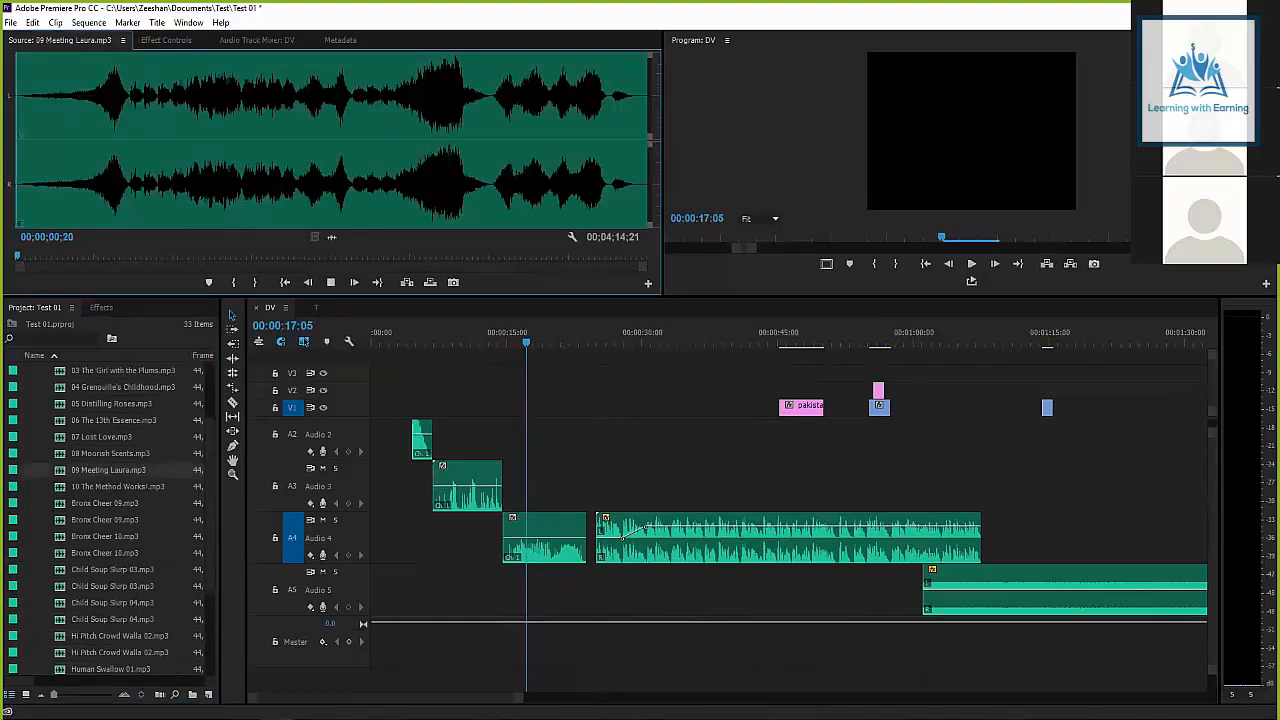
double_click(110, 486)
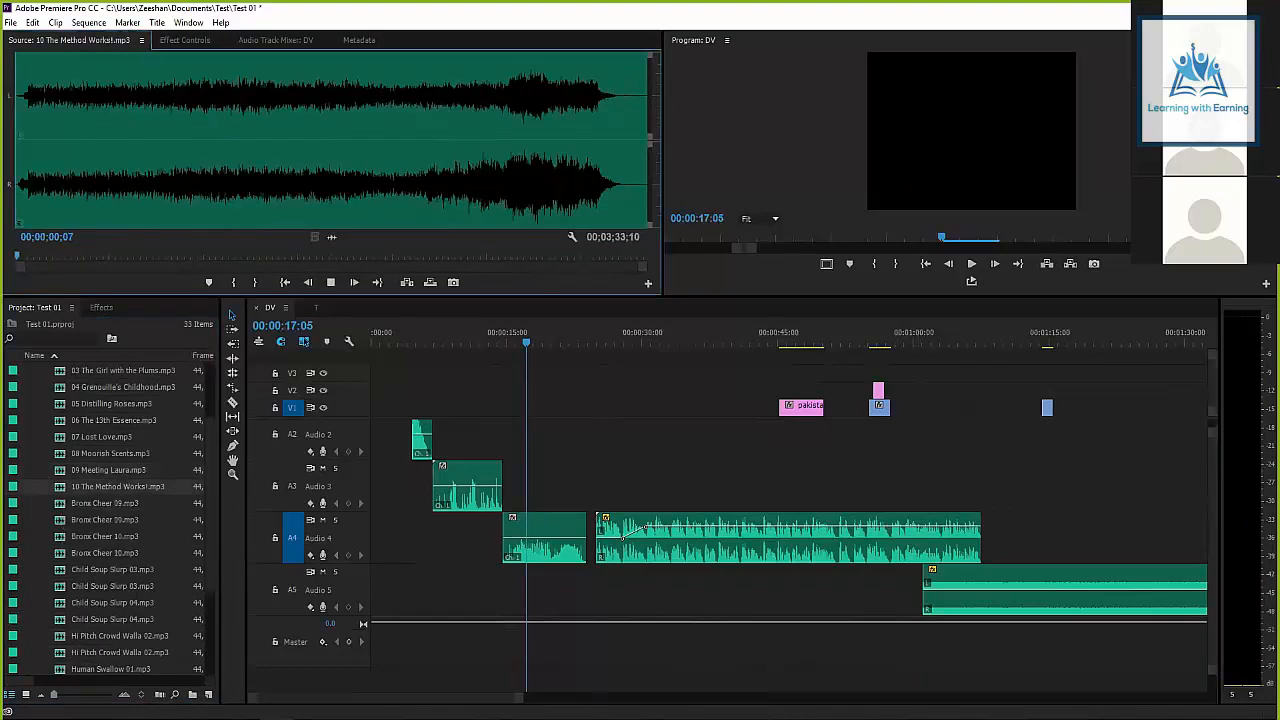
double_click(105, 503)
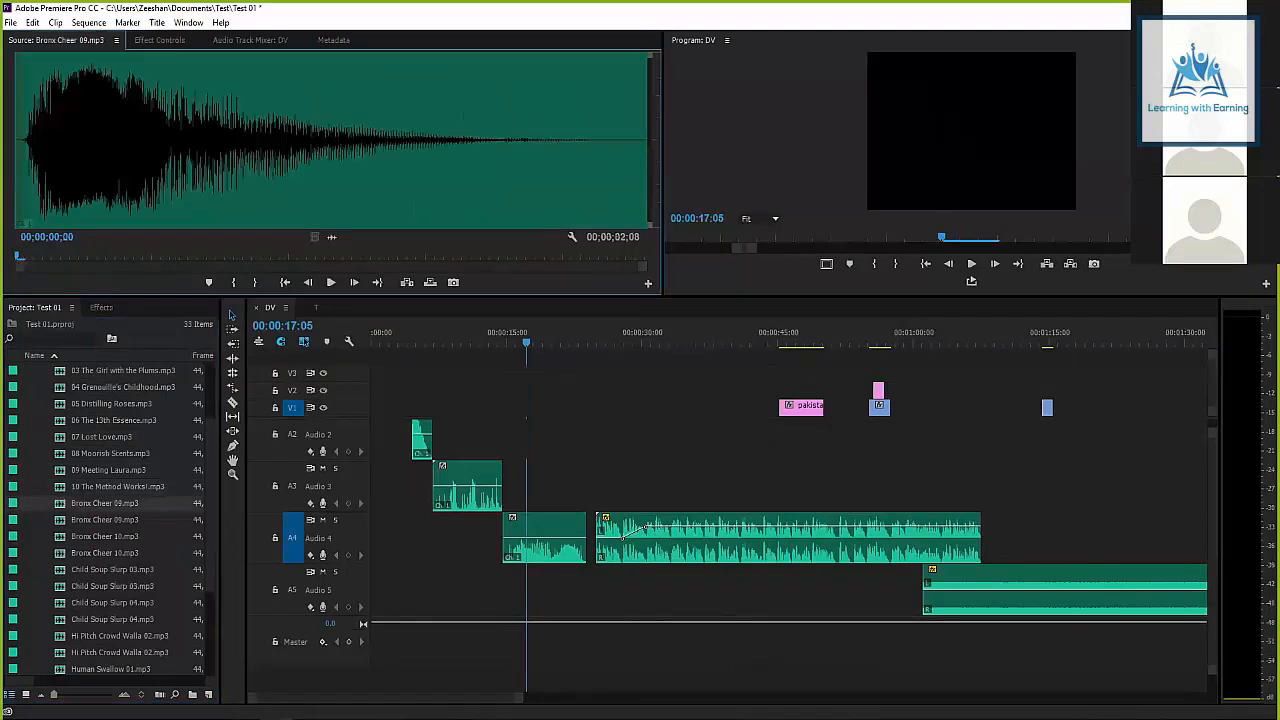
key(space)
key(space)
scroll(110, 503, down, 2)
double_click(112, 486)
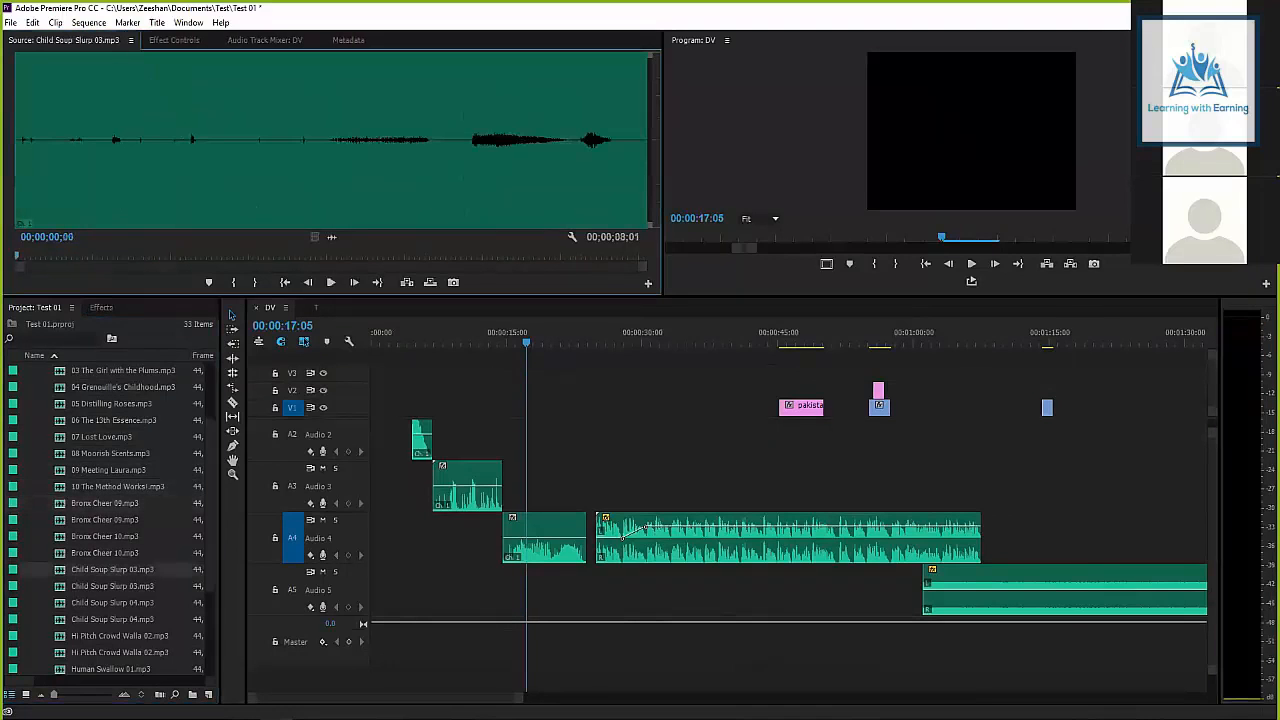
key(space)
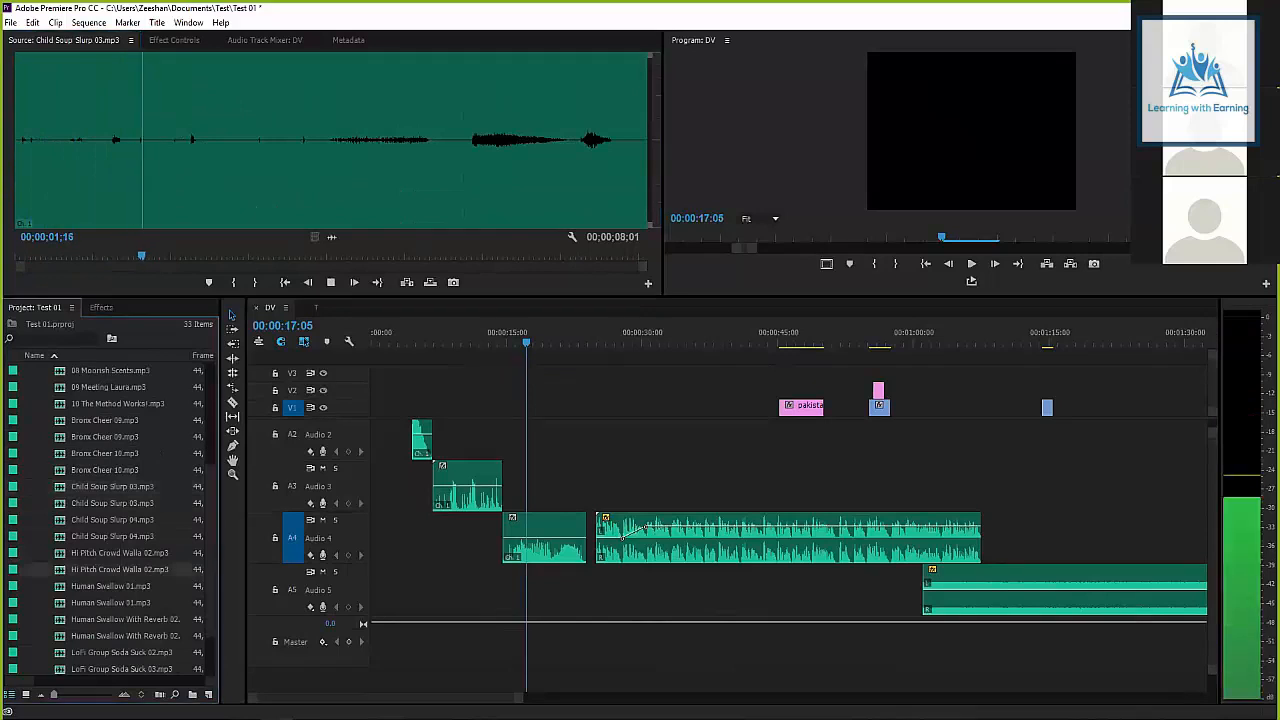
Open Hi Pitch Crowd Walla 02.mp3, mark a 17;27 section from about 00;00;31 with in and out points, and play part of it.
double_click(118, 569)
key(space)
key(space)
click(244, 256)
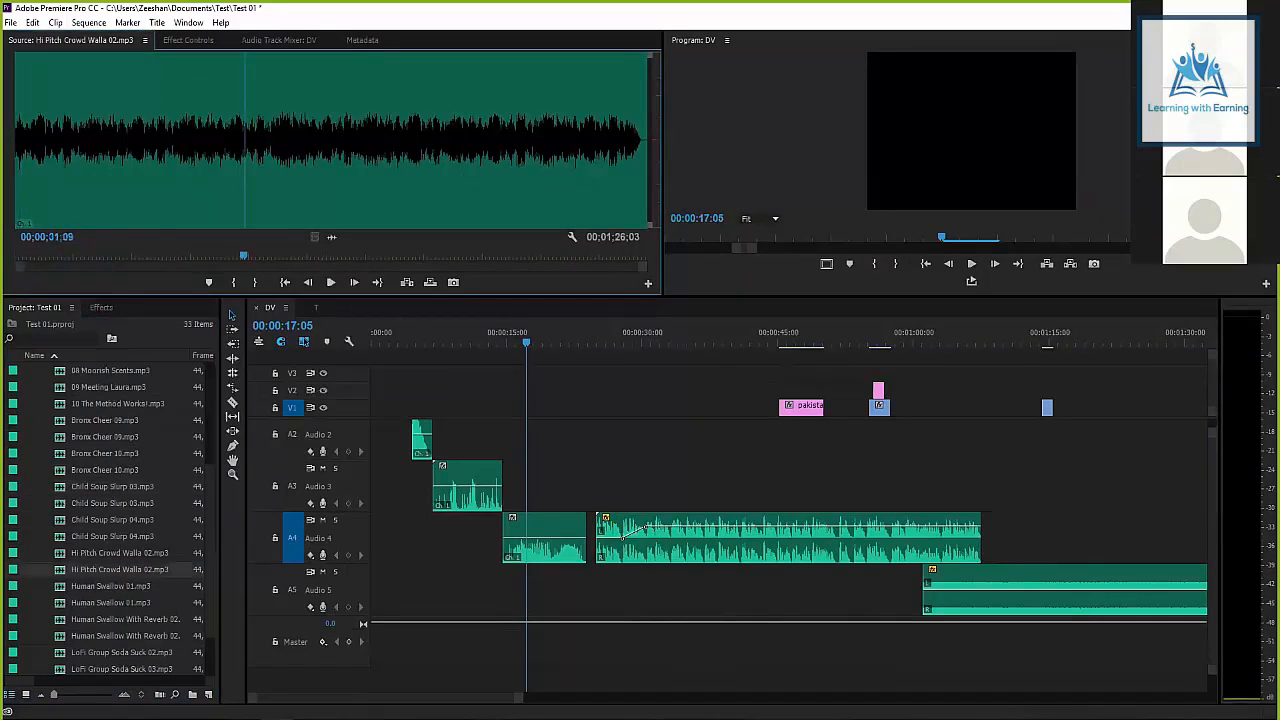
key(i)
click(376, 256)
key(o)
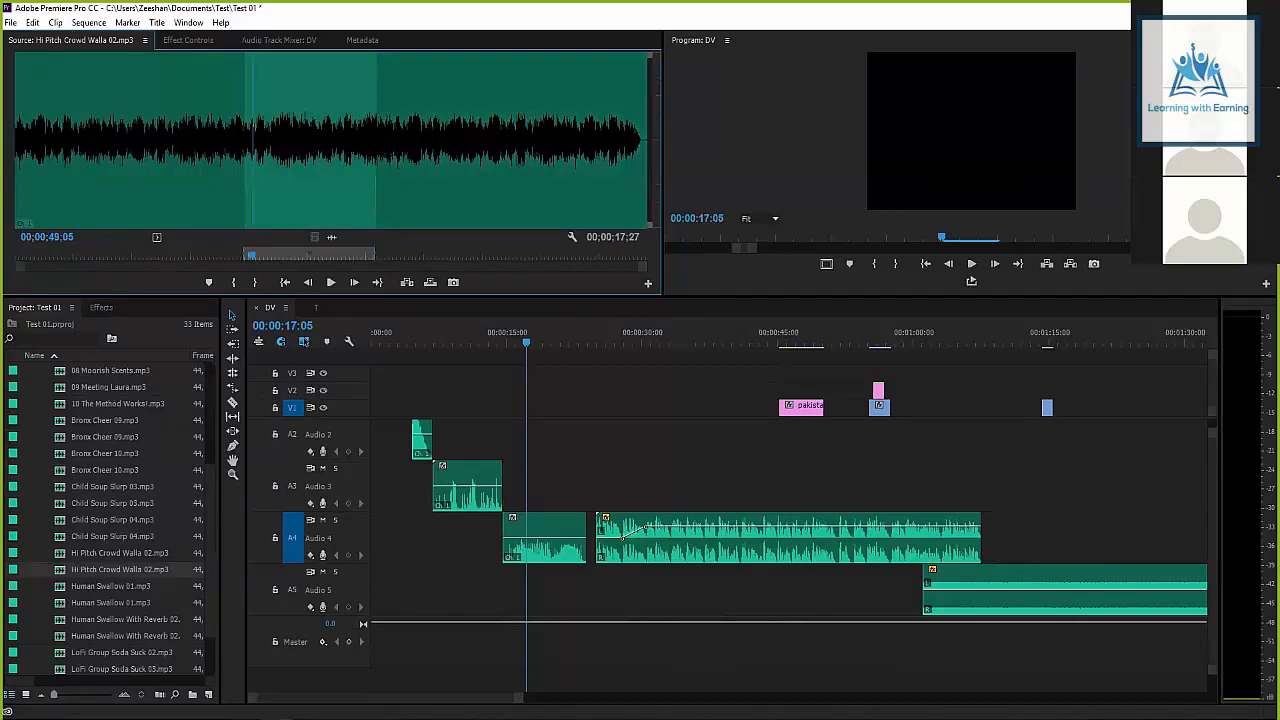
key(space)
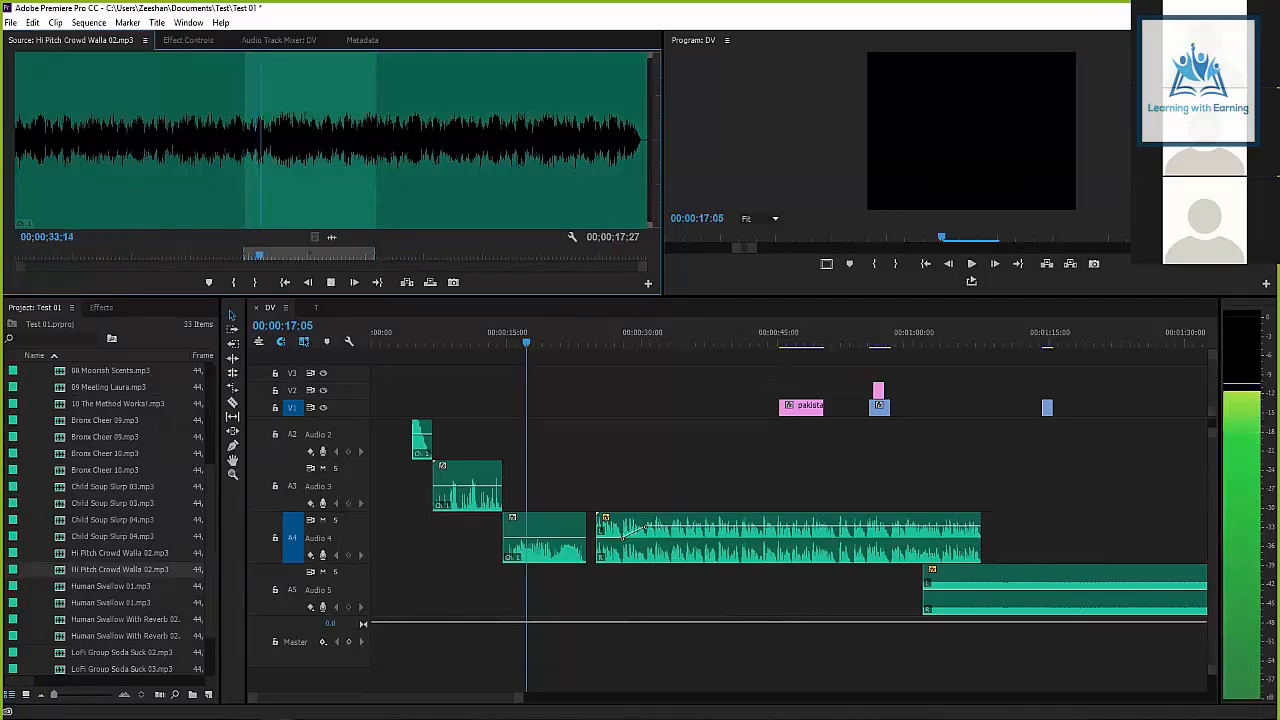
key(space)
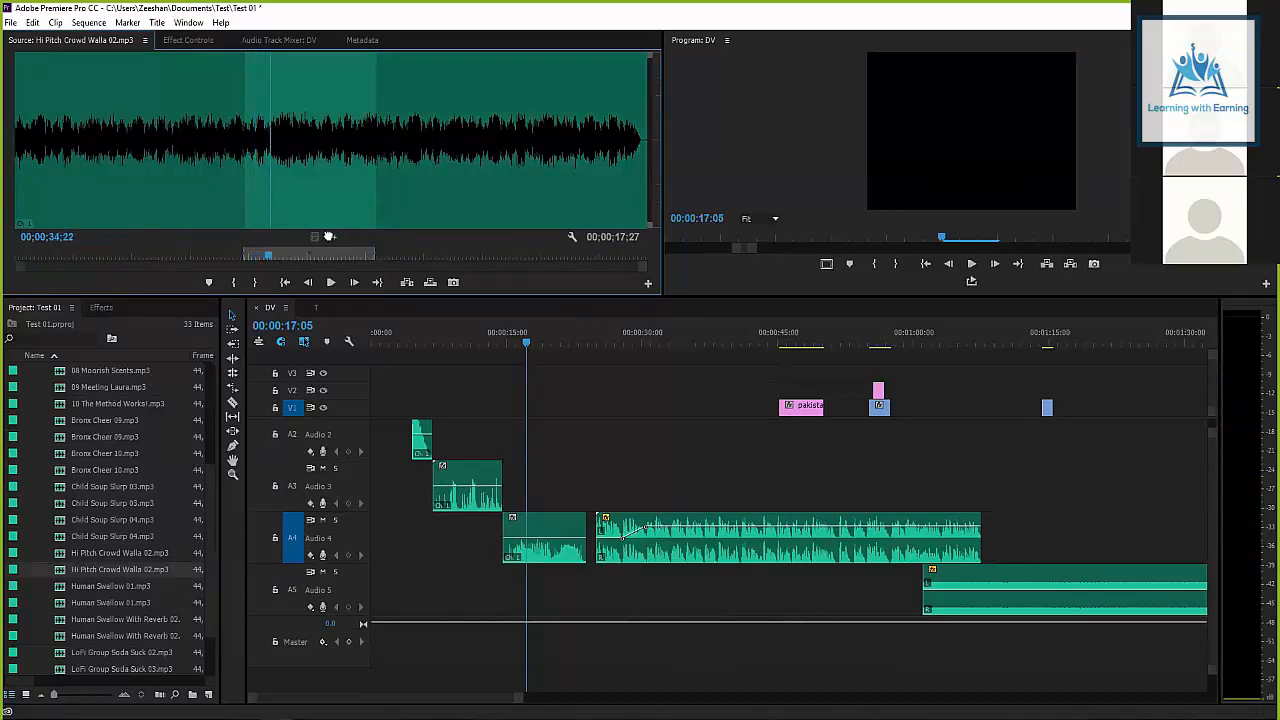
Place the marked crowd section on track A5 at 00:00:14:16 and open that clip in the source monitor.
drag(329, 236, 644, 528)
drag(481, 540, 507, 592)
right_click(530, 594)
click(464, 592)
double_click(580, 590)
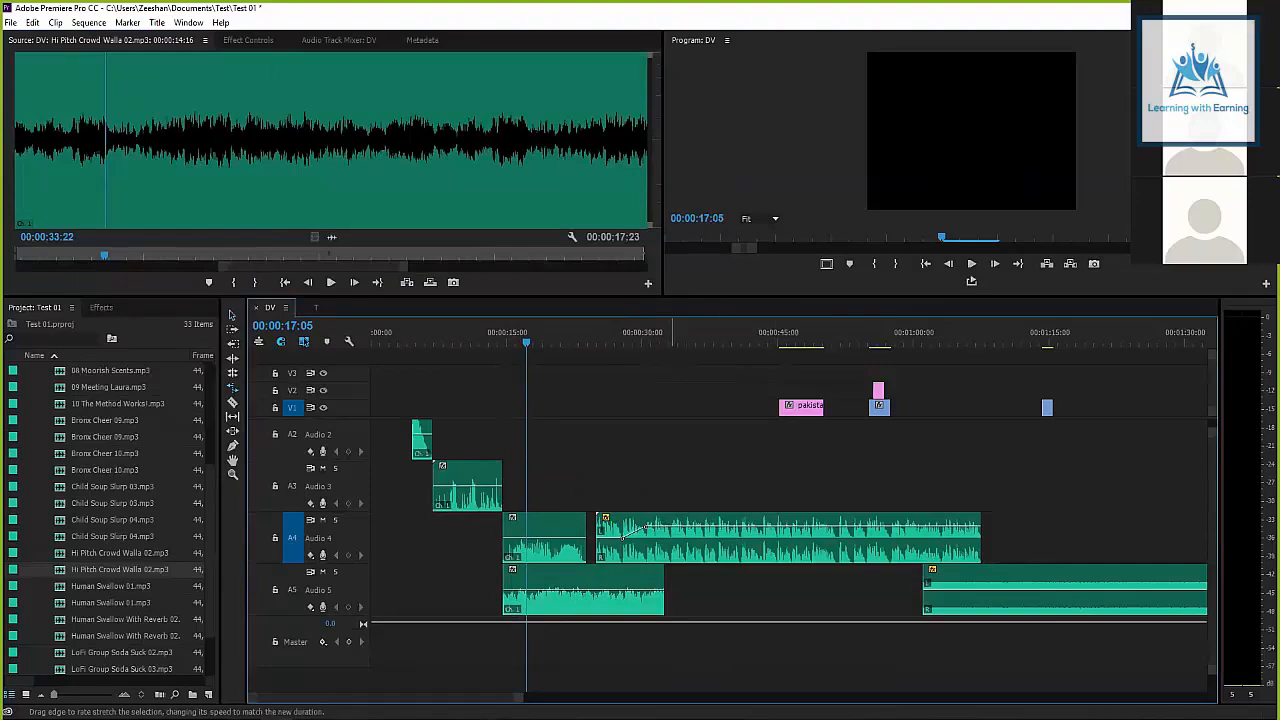
Rate-stretch the A5 crowd clip to a duration of 29;05 and move it to start at 00:00:27:17.
drag(662, 598, 765, 605)
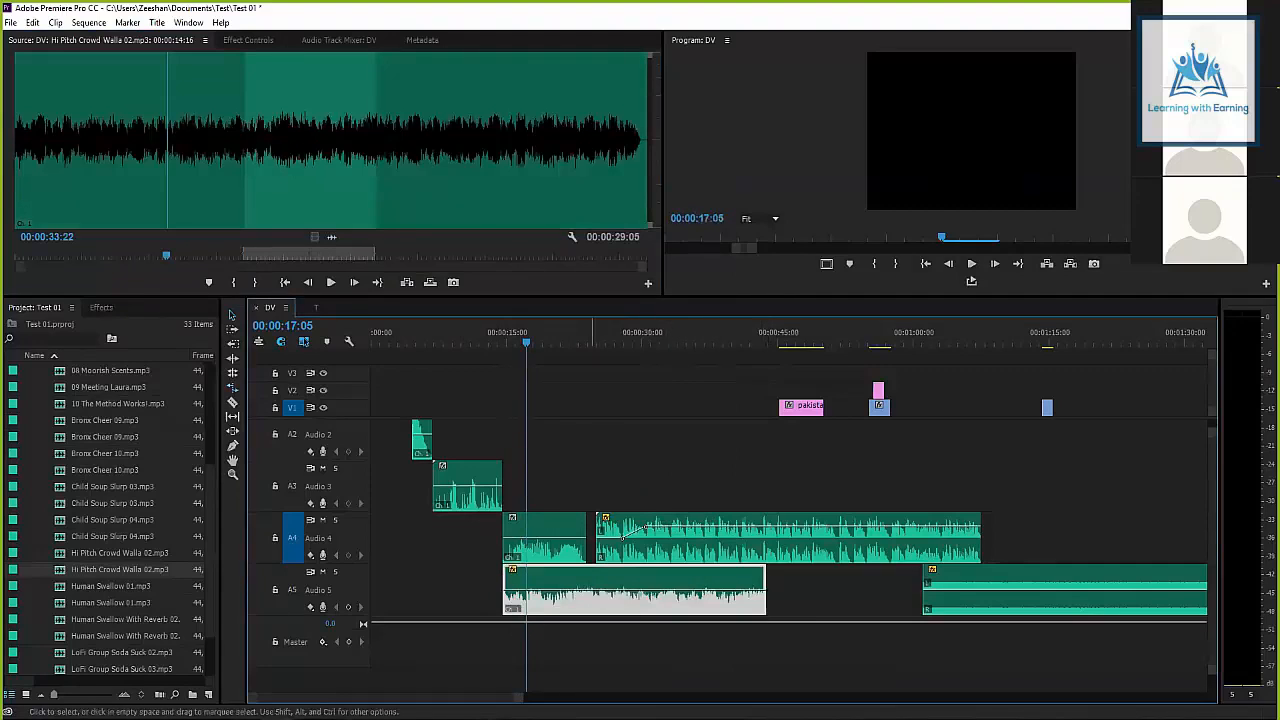
drag(564, 590, 683, 590)
Disable the A5 crowd clip and play the sequence without it to 00:00:34:00.
right_click(683, 585)
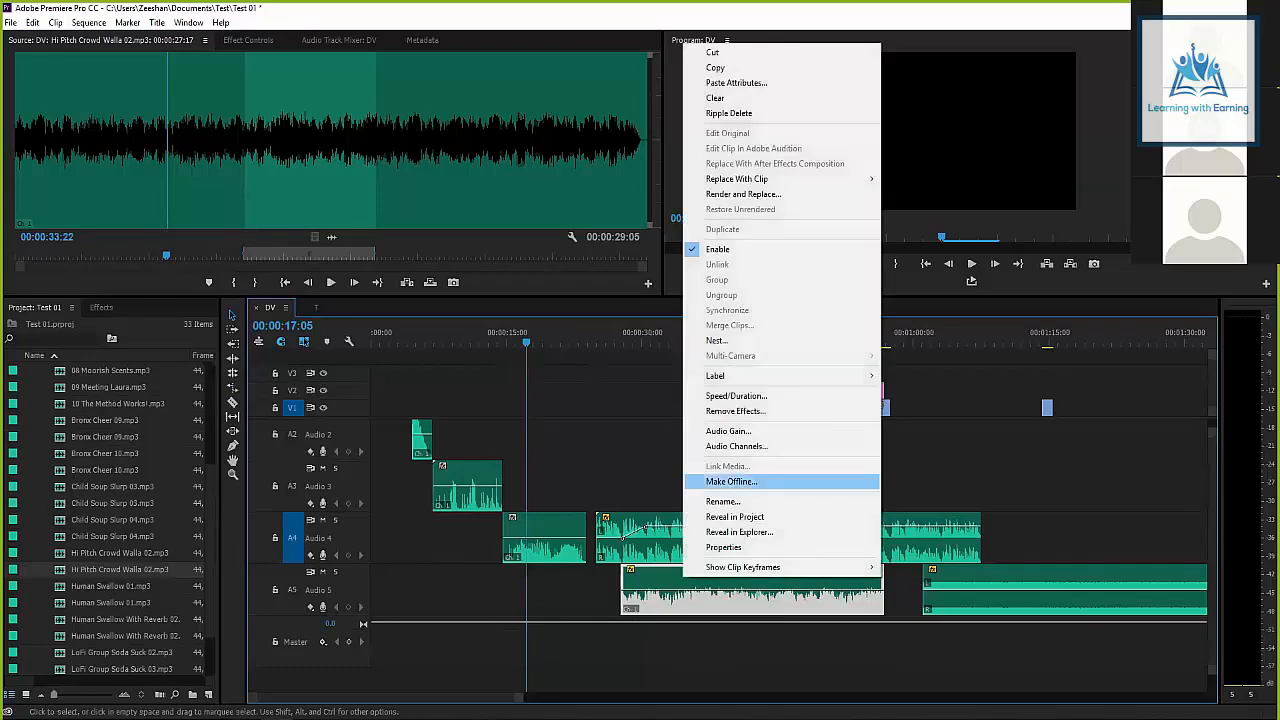
key(Escape)
key(space)
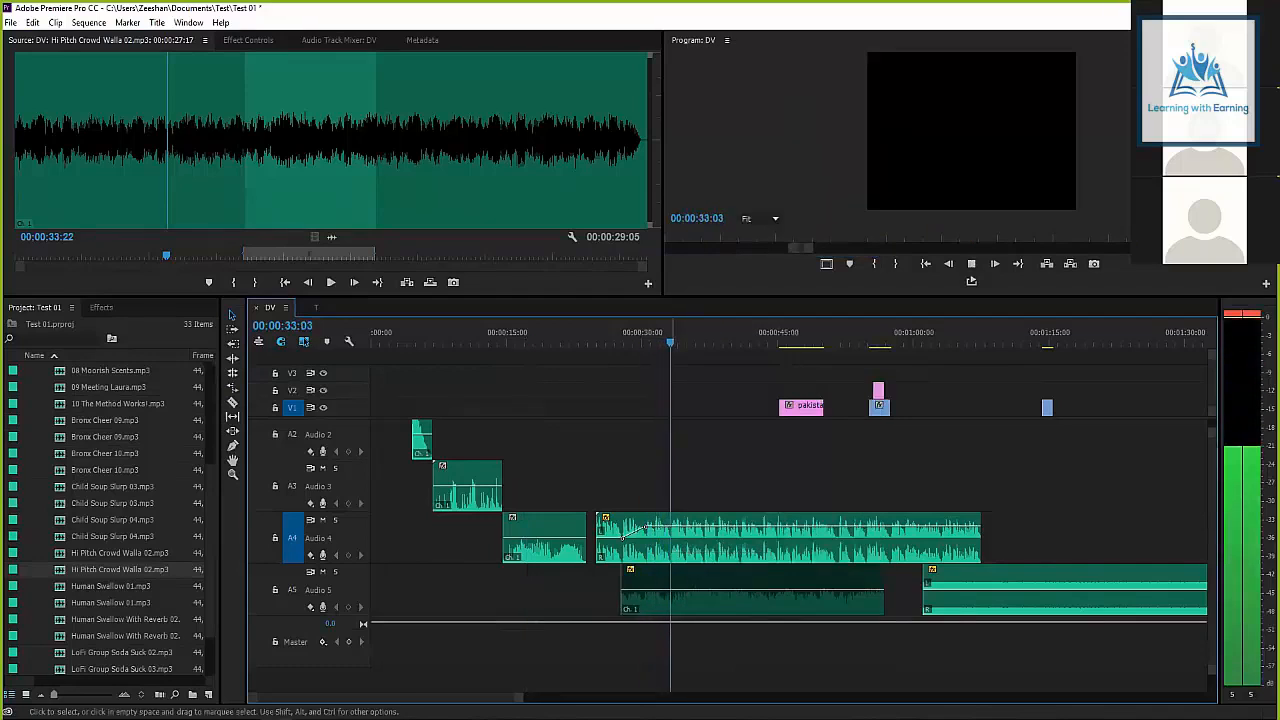
key(space)
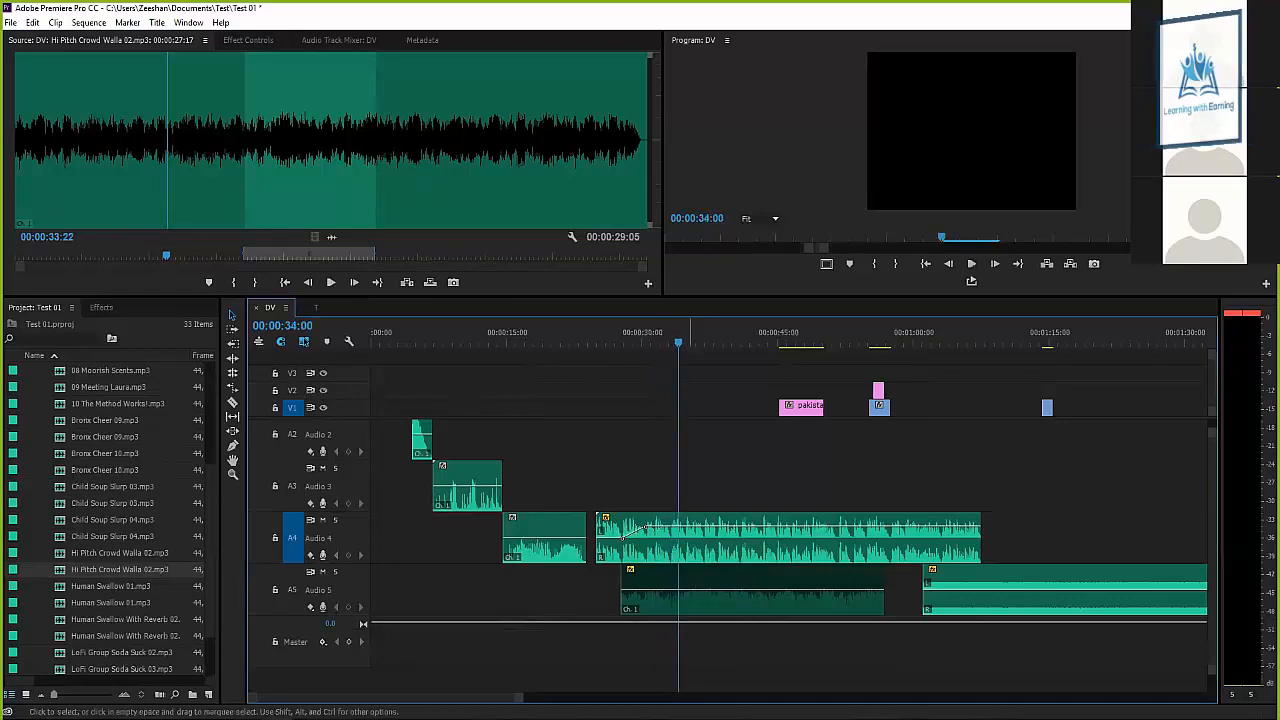
Enable the A5 crowd clip again and play the voice and crowd mix from about 00:00:28 to 00:00:33:21.
right_click(622, 598)
click(740, 251)
click(650, 408)
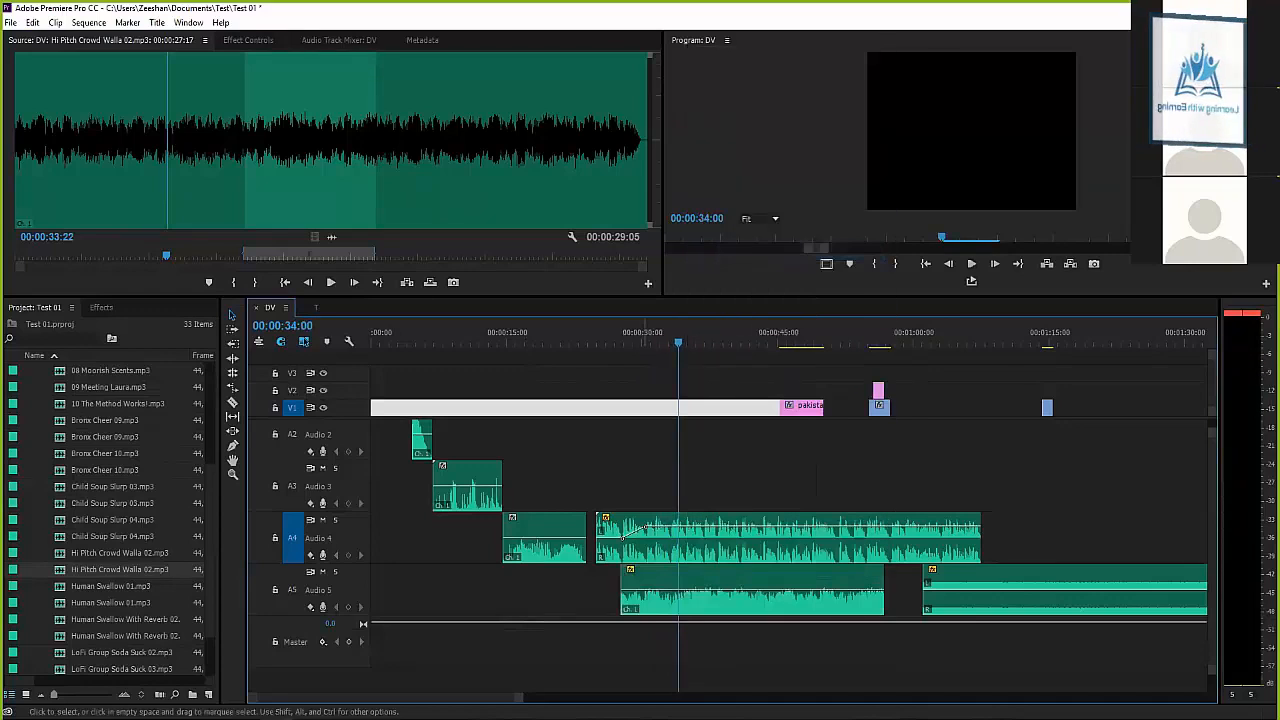
drag(644, 341, 621, 341)
key(space)
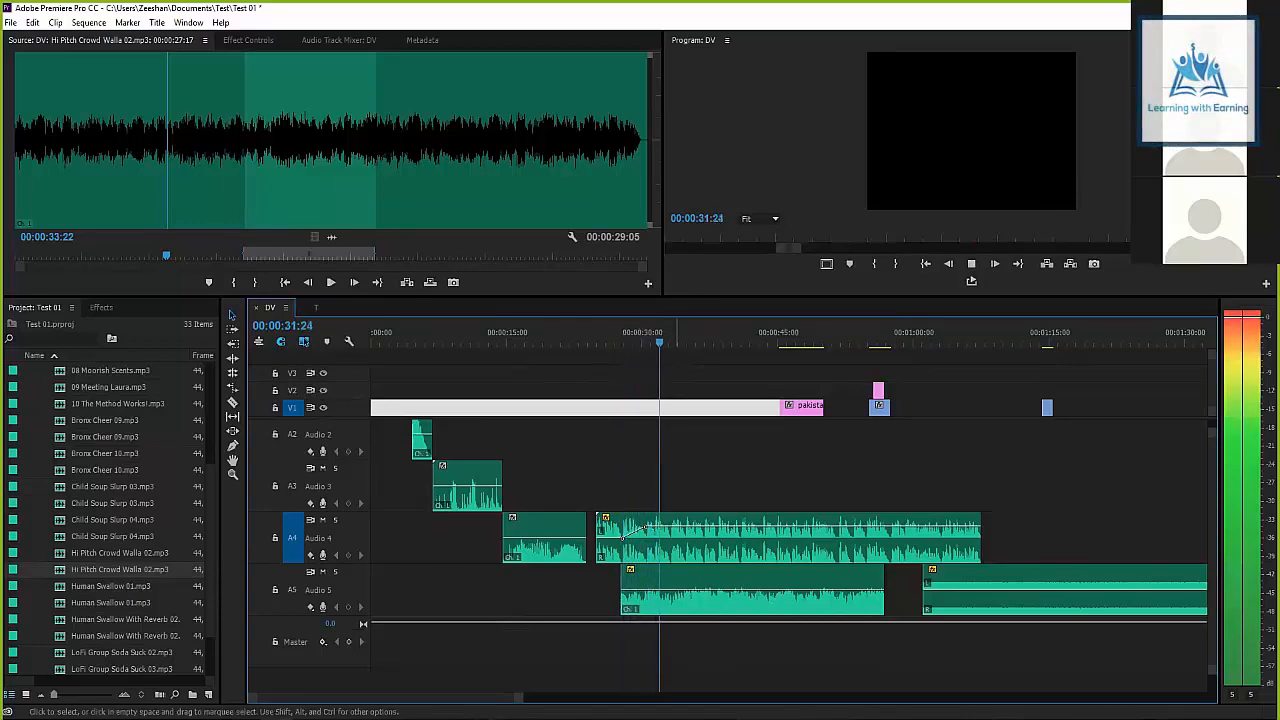
key(space)
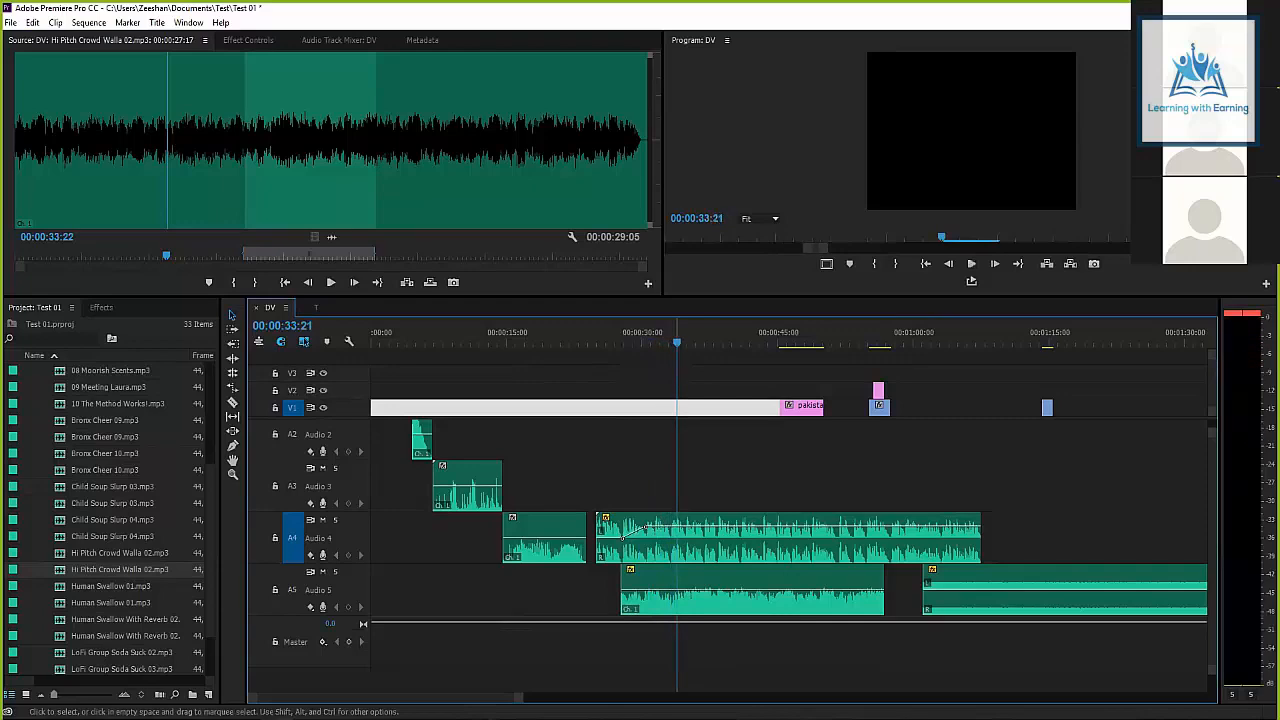
key(Delete)
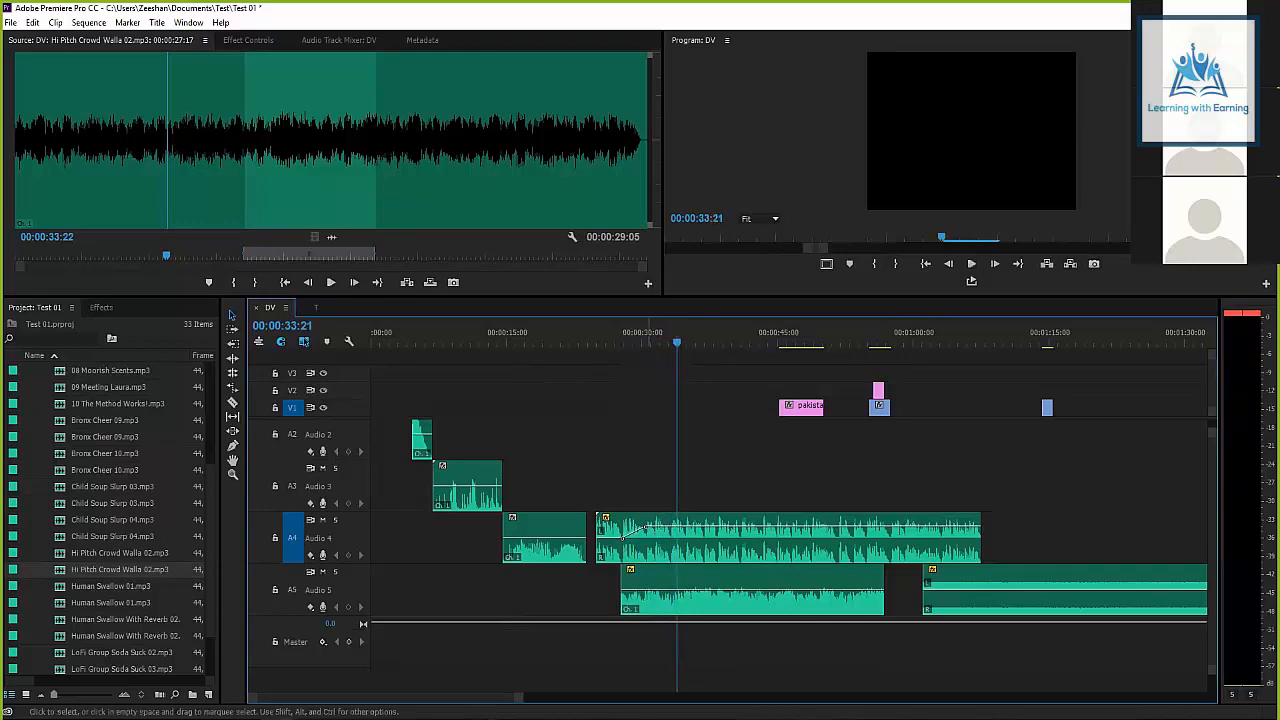
Move the short A2 sound-effect clip onto track A3 at about 00:00:35, above the long A4 clip.
click(715, 545)
click(715, 472)
mouse_move(421, 440)
mouse_down()
mouse_move(428, 454)
mouse_move(695, 475)
mouse_up()
click(725, 408)
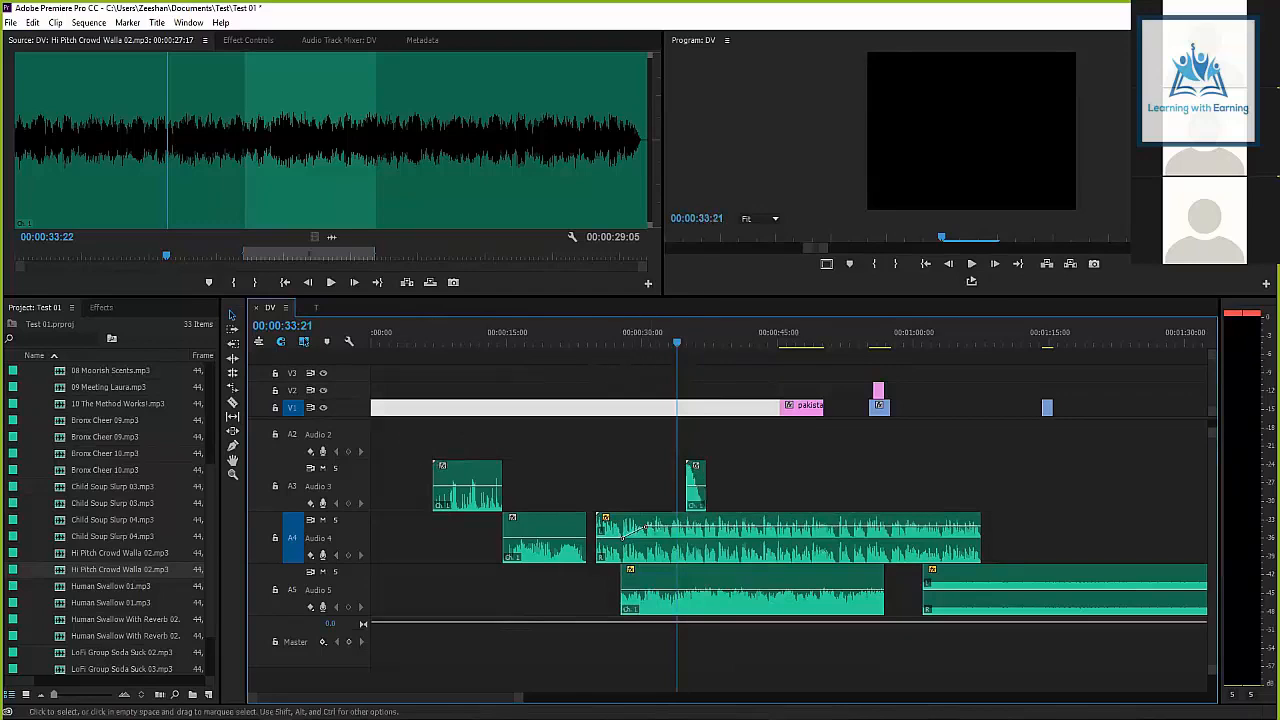
Slightly lower the volume level of the short sound-effect clip on A3.
key(space)
drag(697, 486, 697, 490)
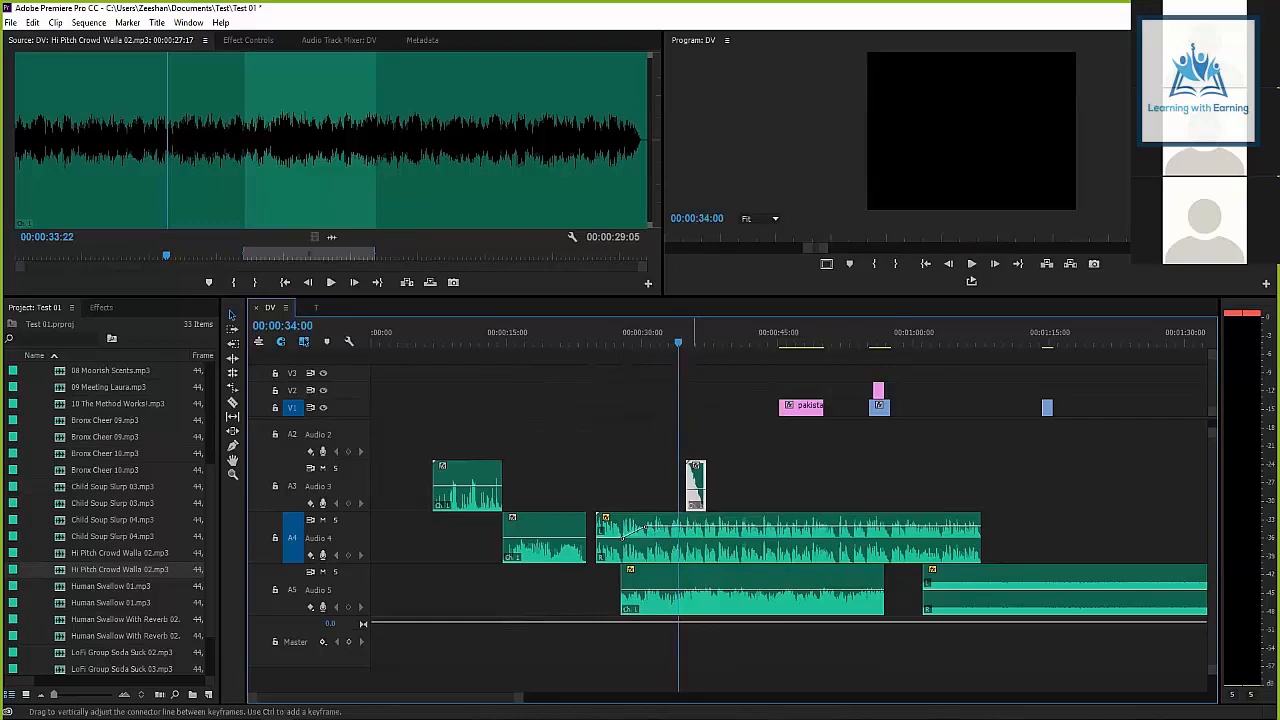
click(700, 437)
Play the mix repeatedly from about 00:00:32 past the A3 sound effect at about 00:00:35, checking the audio levels.
click(664, 333)
key(space)
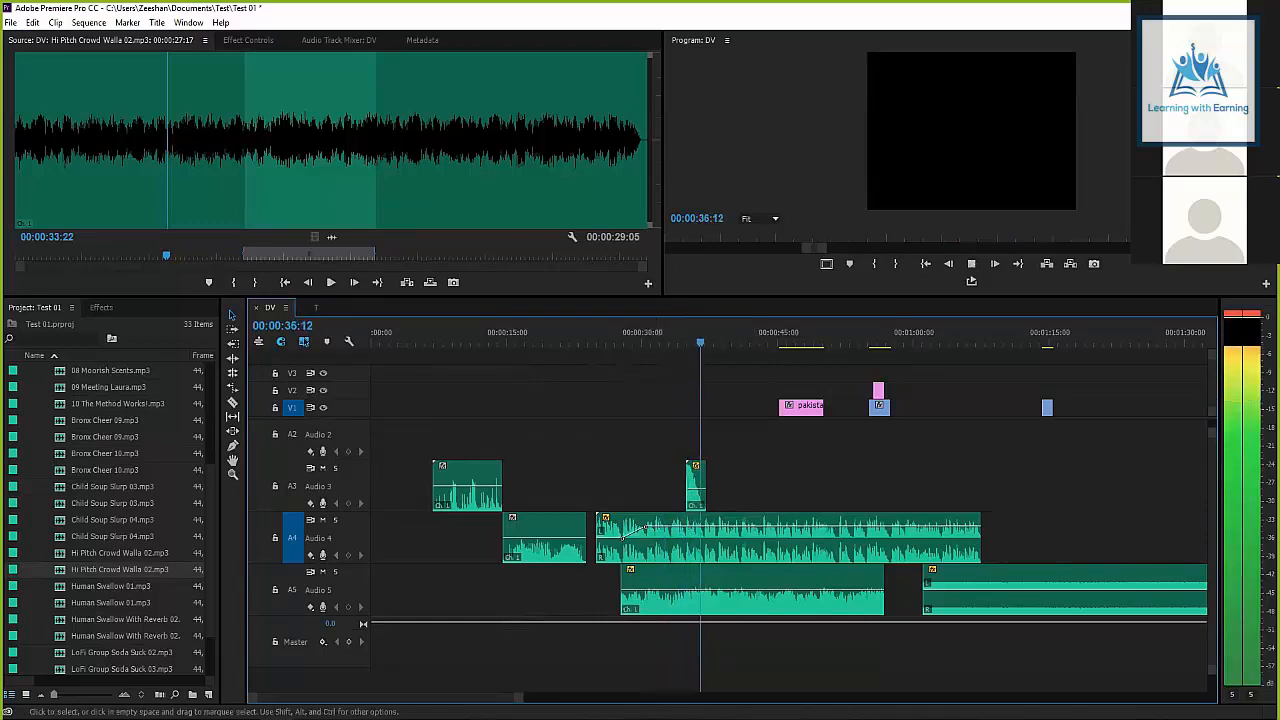
key(space)
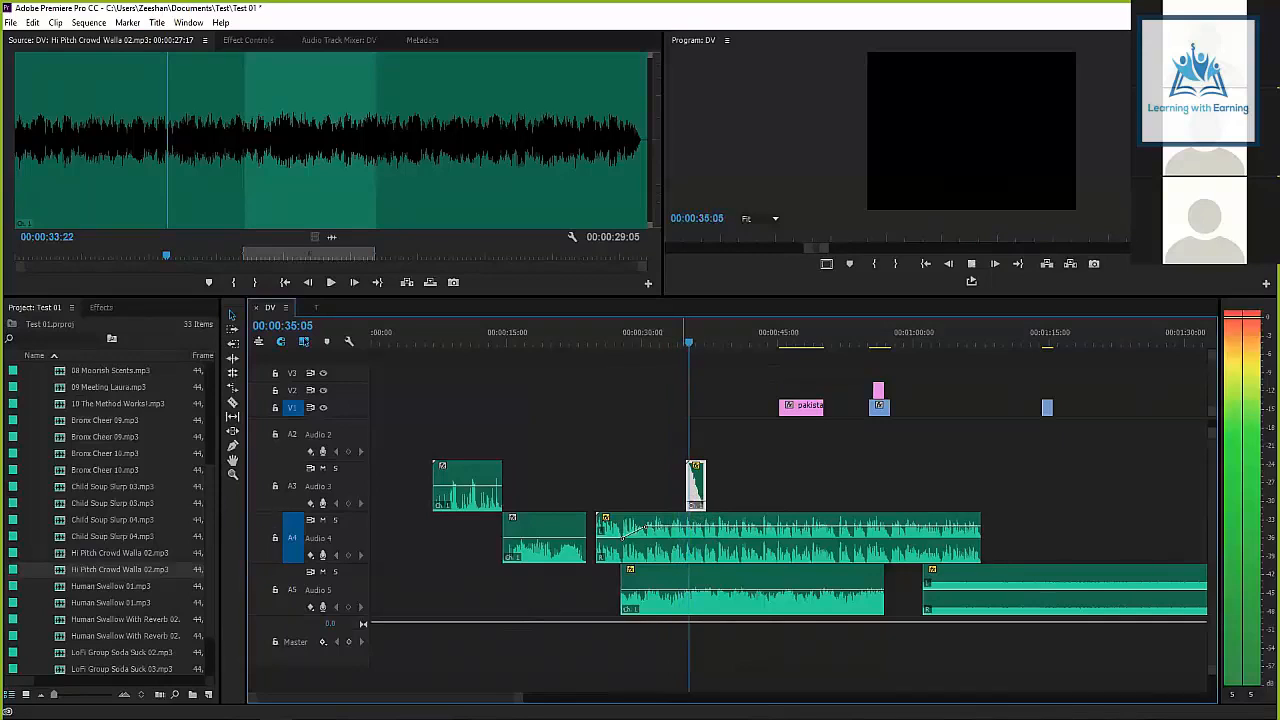
key(space)
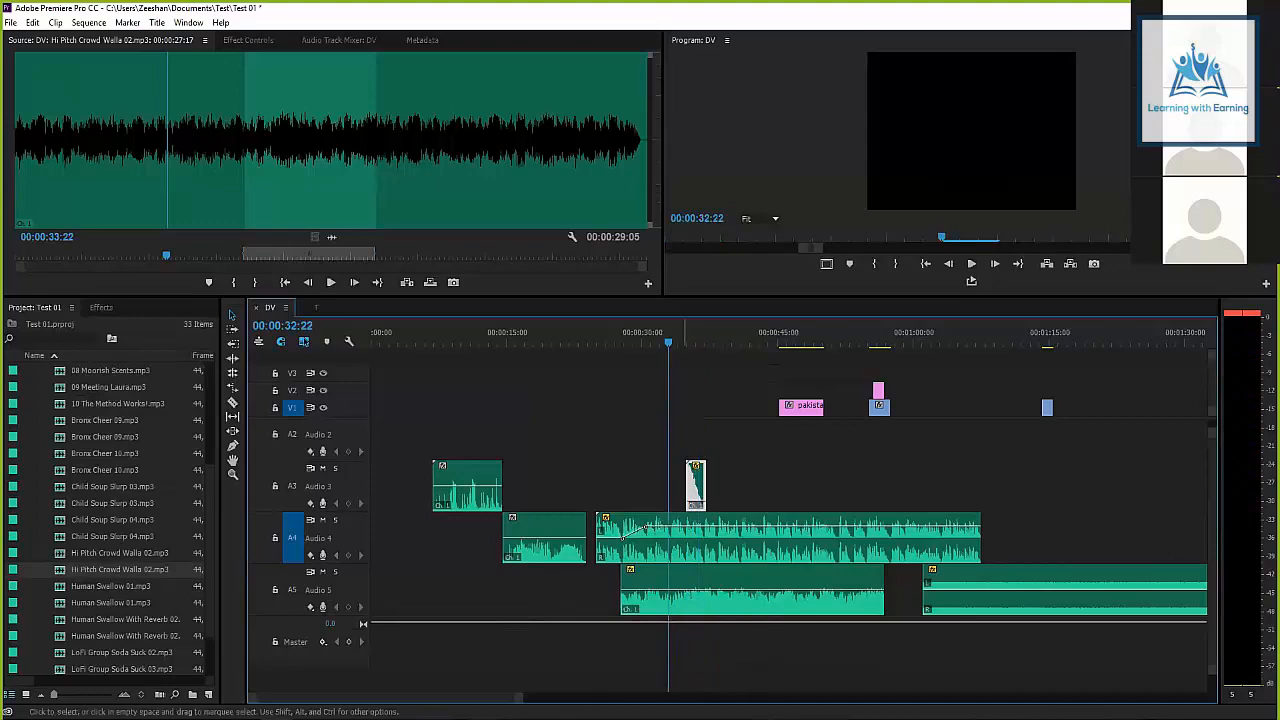
key(space)
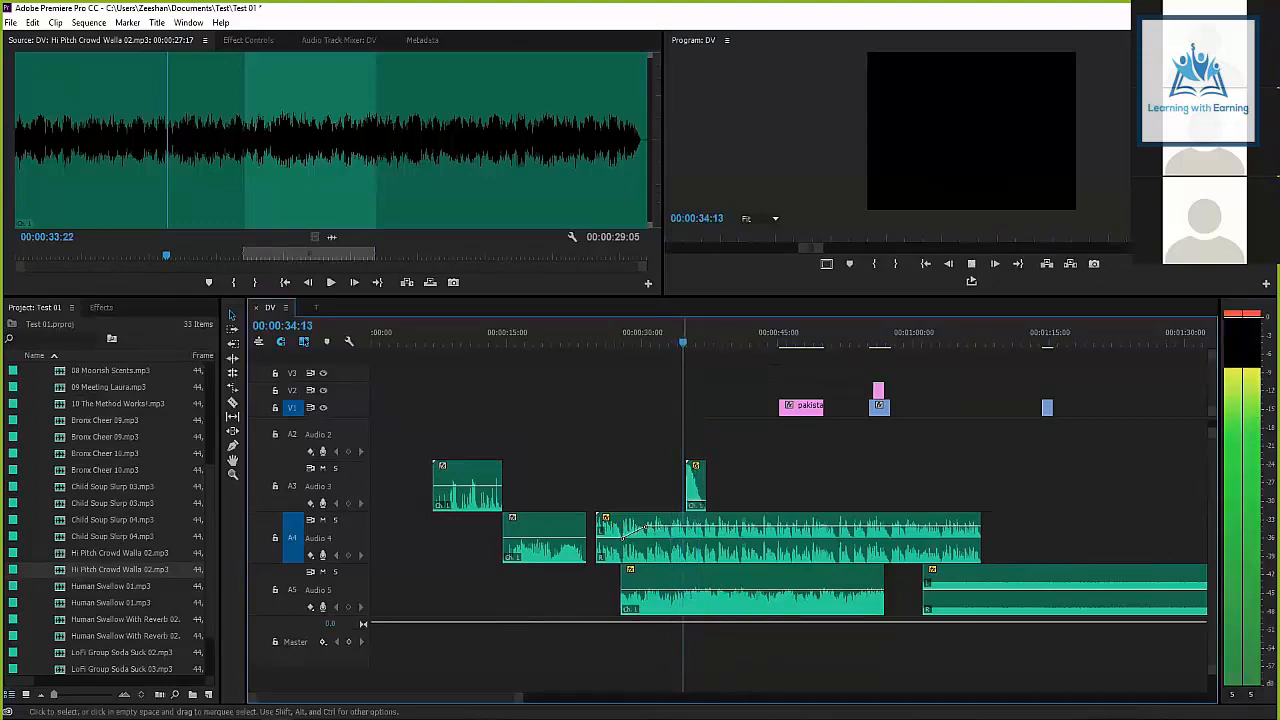
key(space)
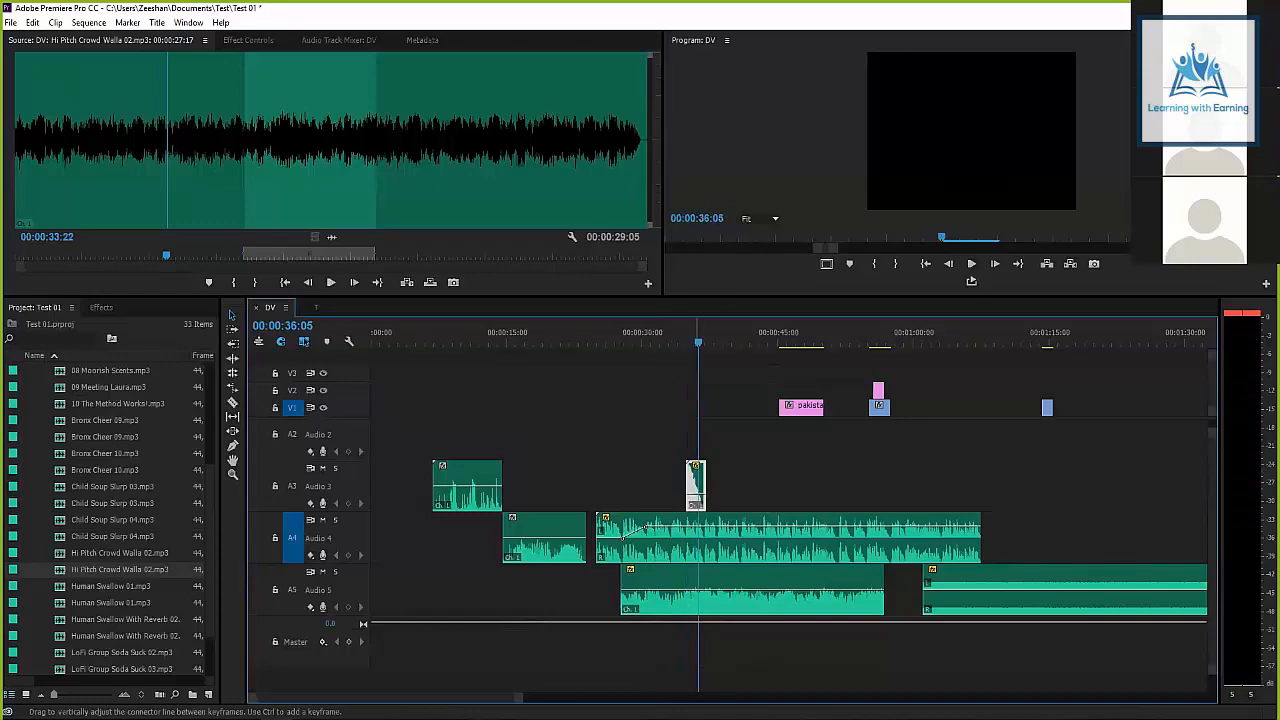
click(677, 332)
key(space)
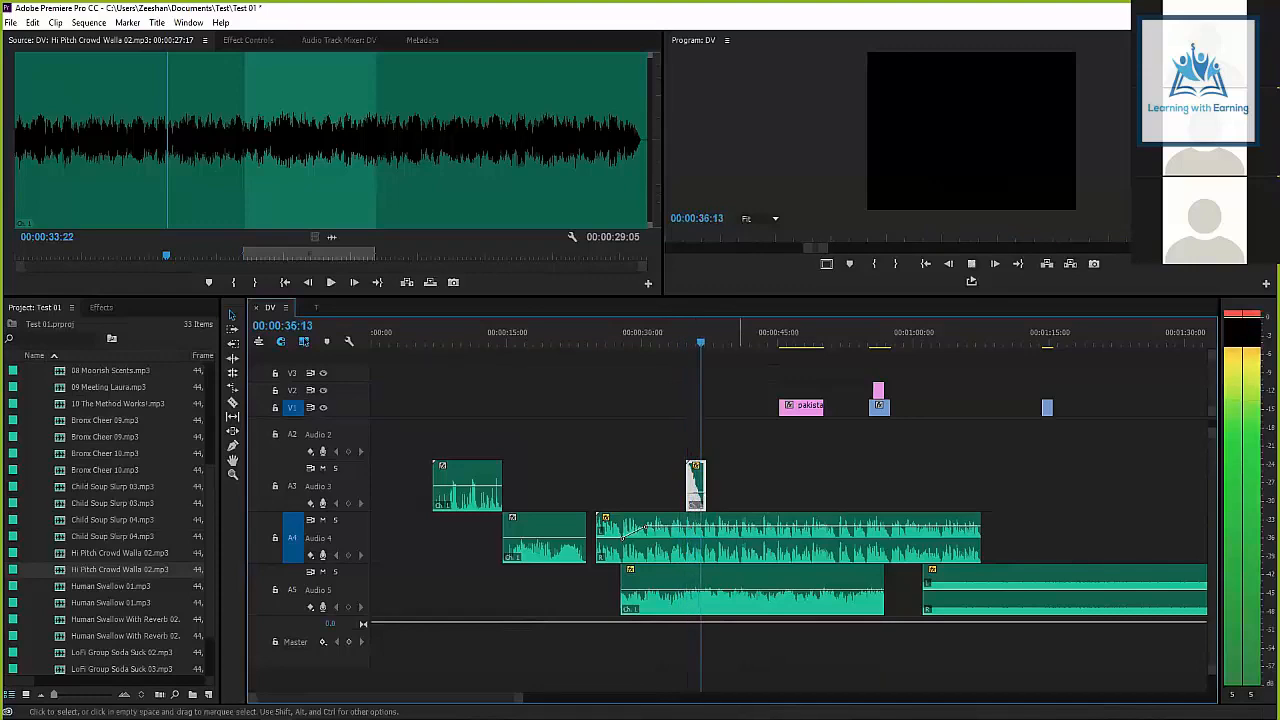
Stop playback at about 00:00:36:18 and show the whole DV sequence to review the layered clips on A3 to A5.
key(space)
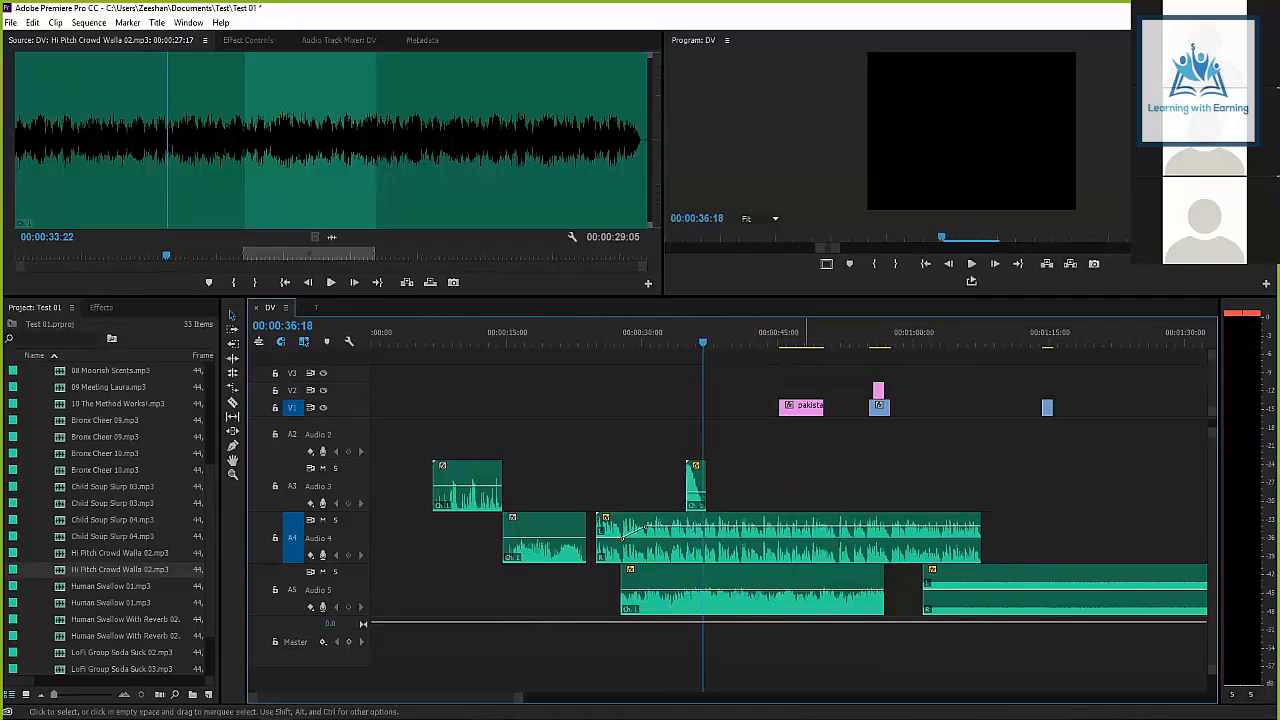
key(backslash)
key(backslash)
key(minus)
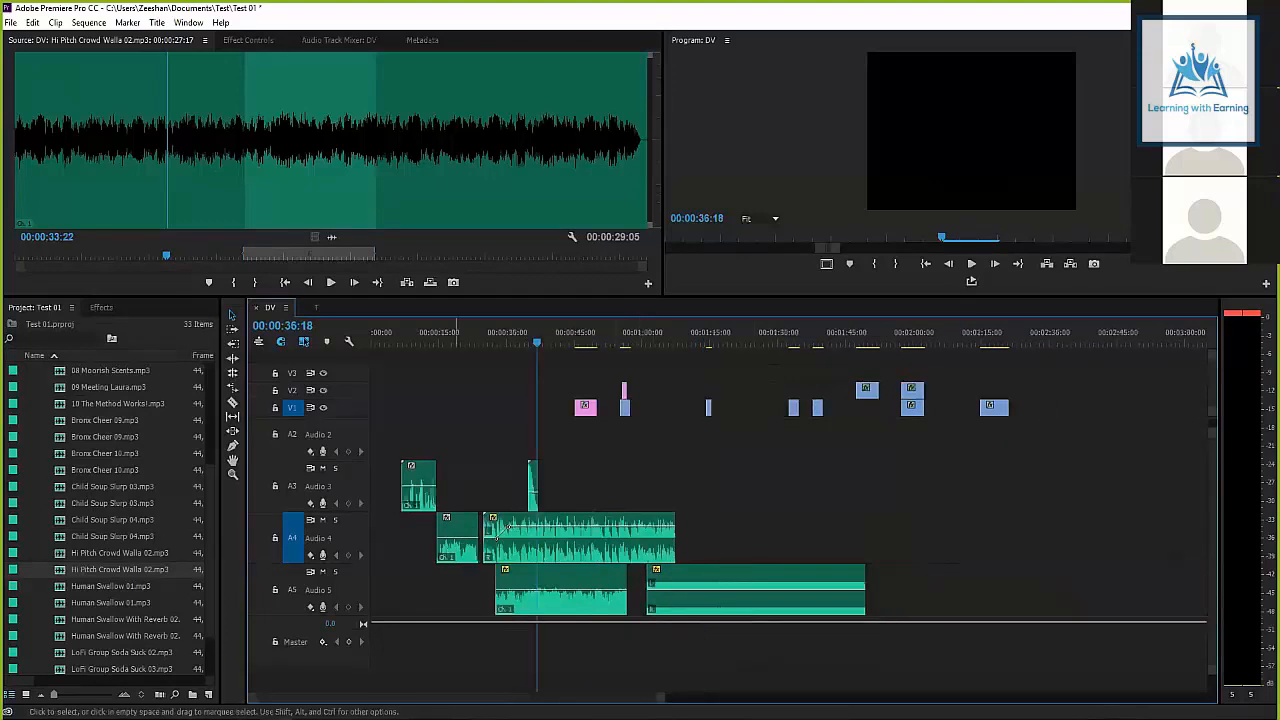
drag(804, 466, 397, 652)
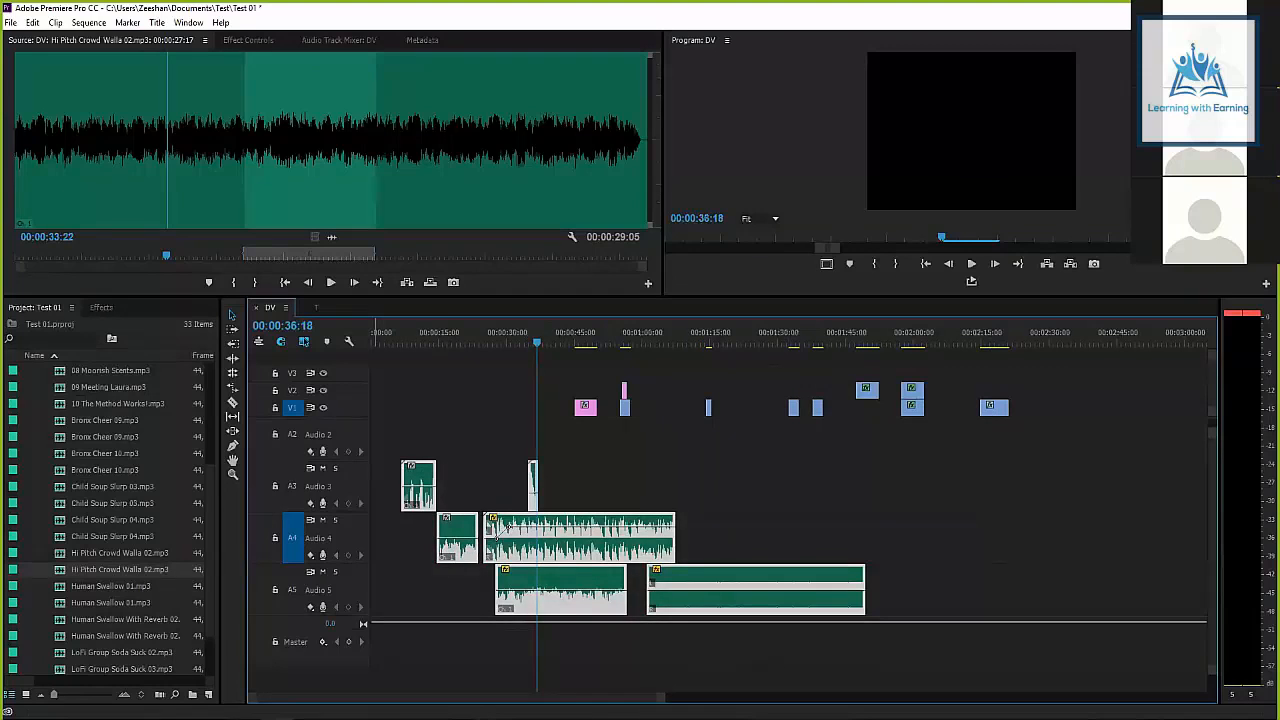
click(498, 527)
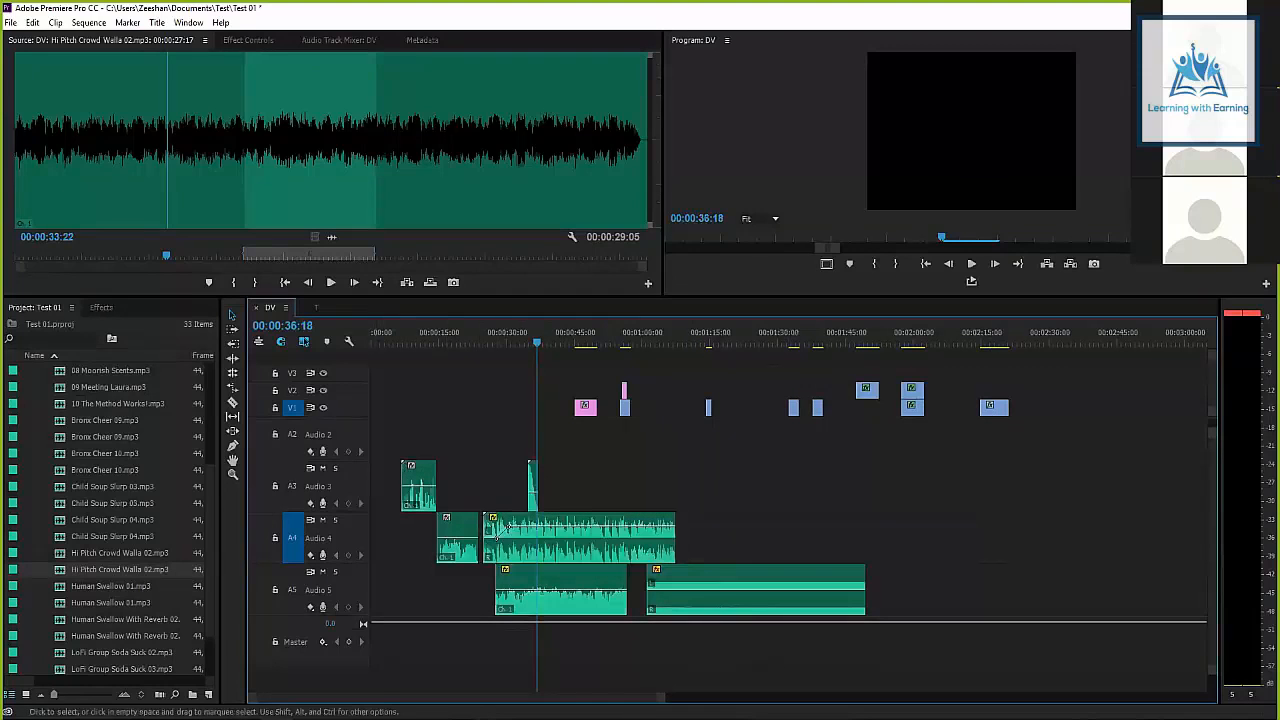
click(560, 595)
click(580, 540)
click(528, 487)
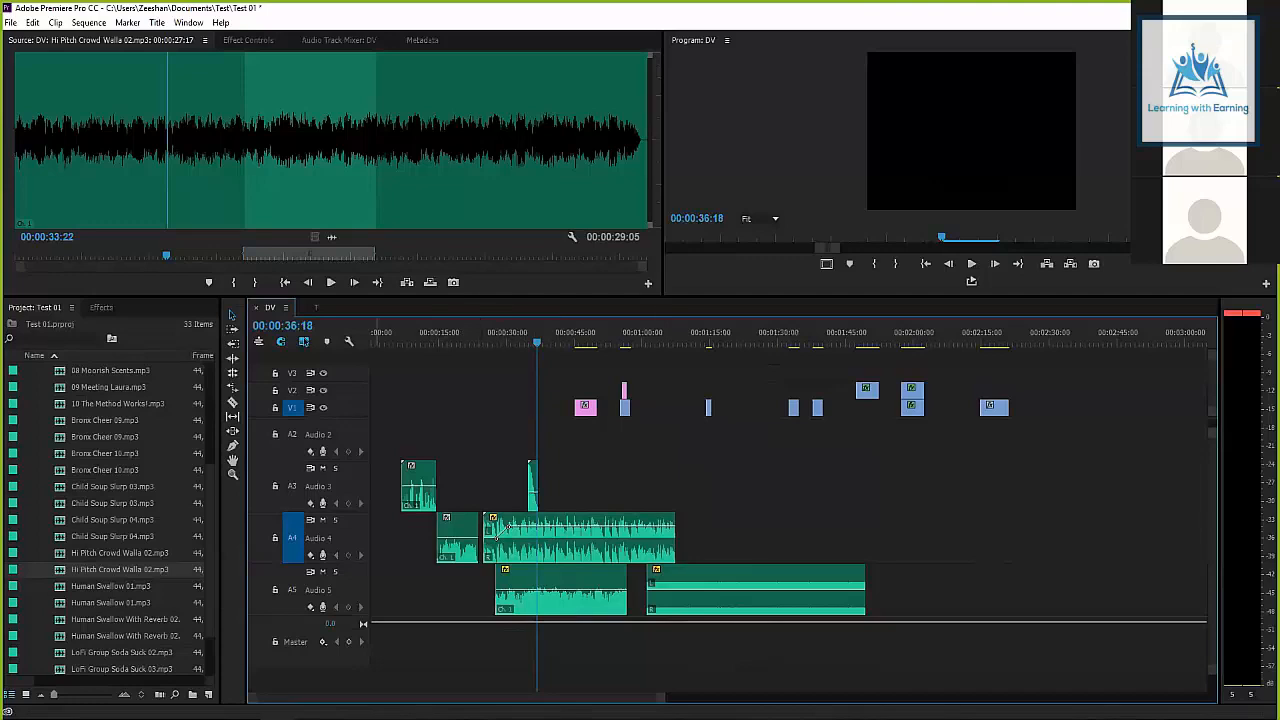
drag(376, 440, 944, 672)
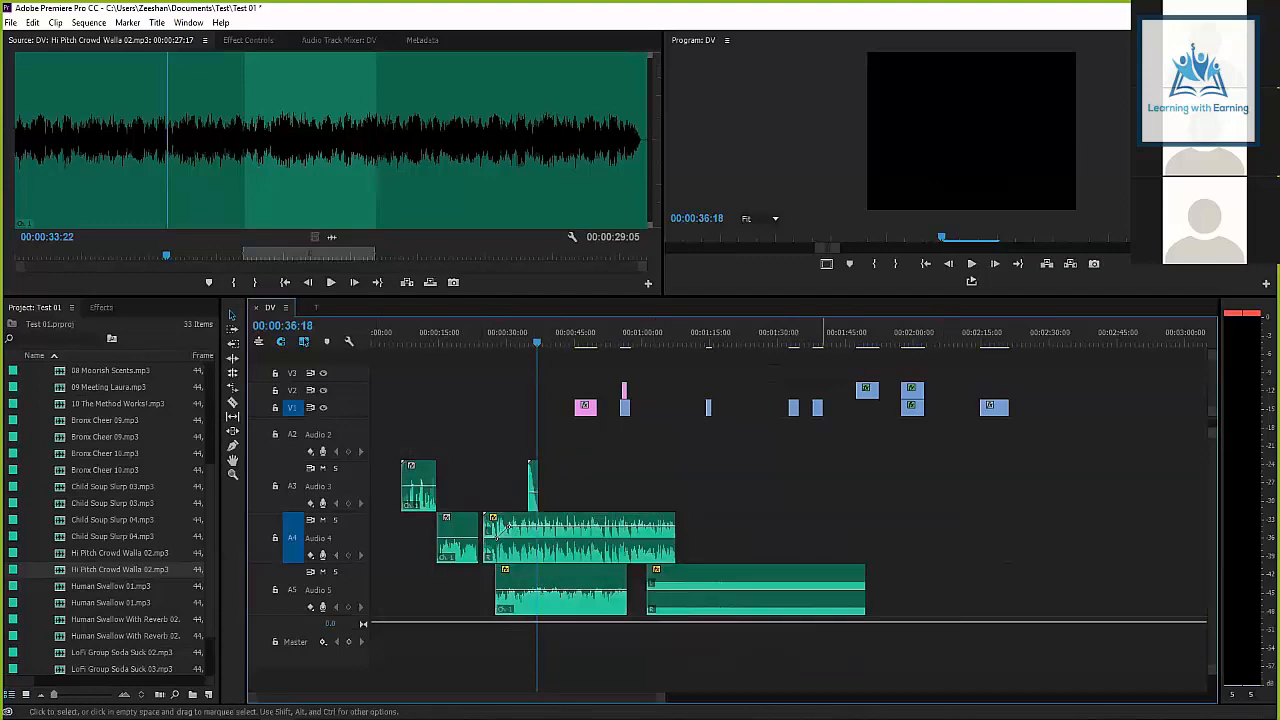